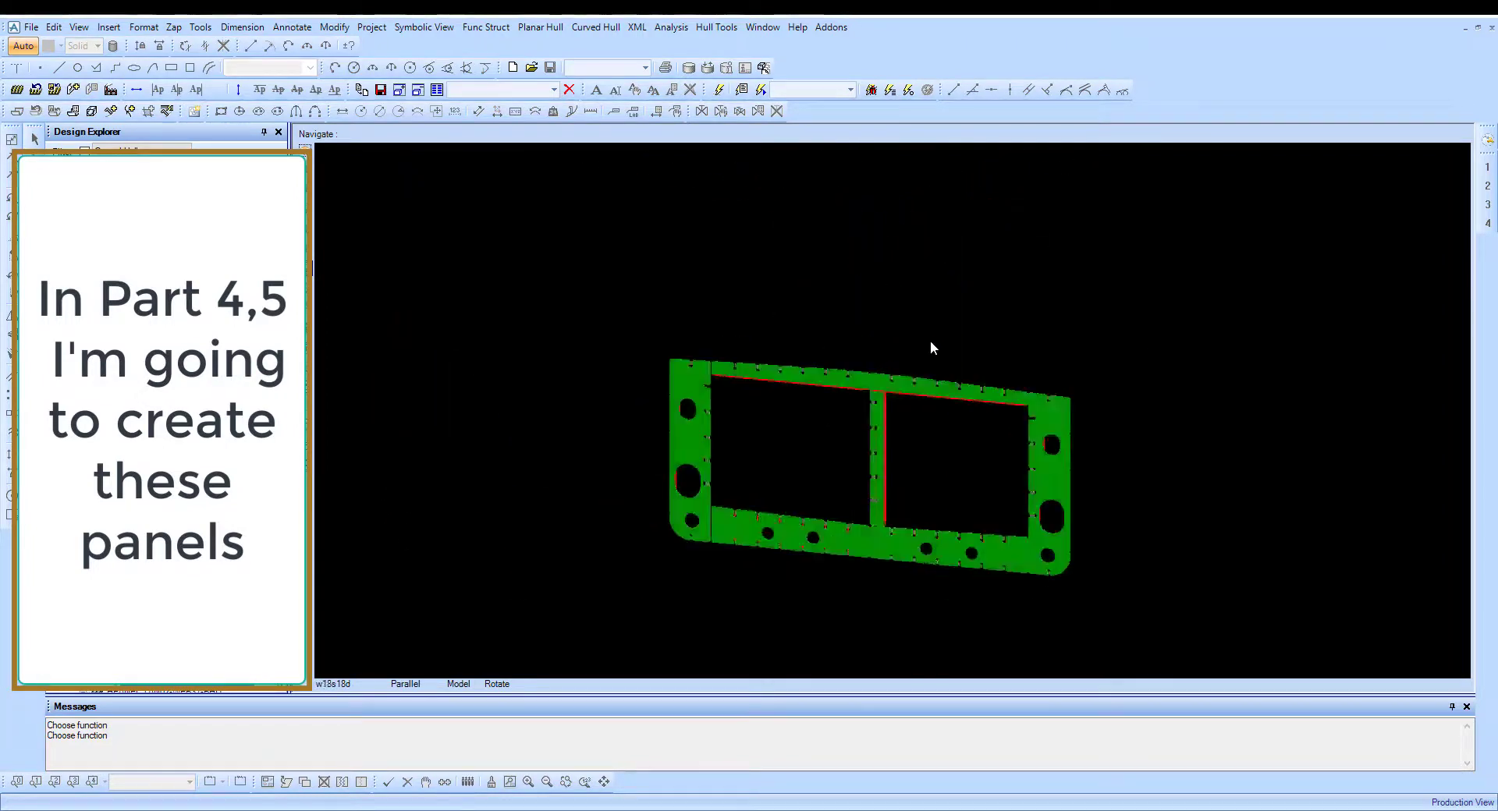
pyautogui.moveTo(902, 494); pyautogui.dragTo(876, 354)
pyautogui.scroll(4, 879, 358)
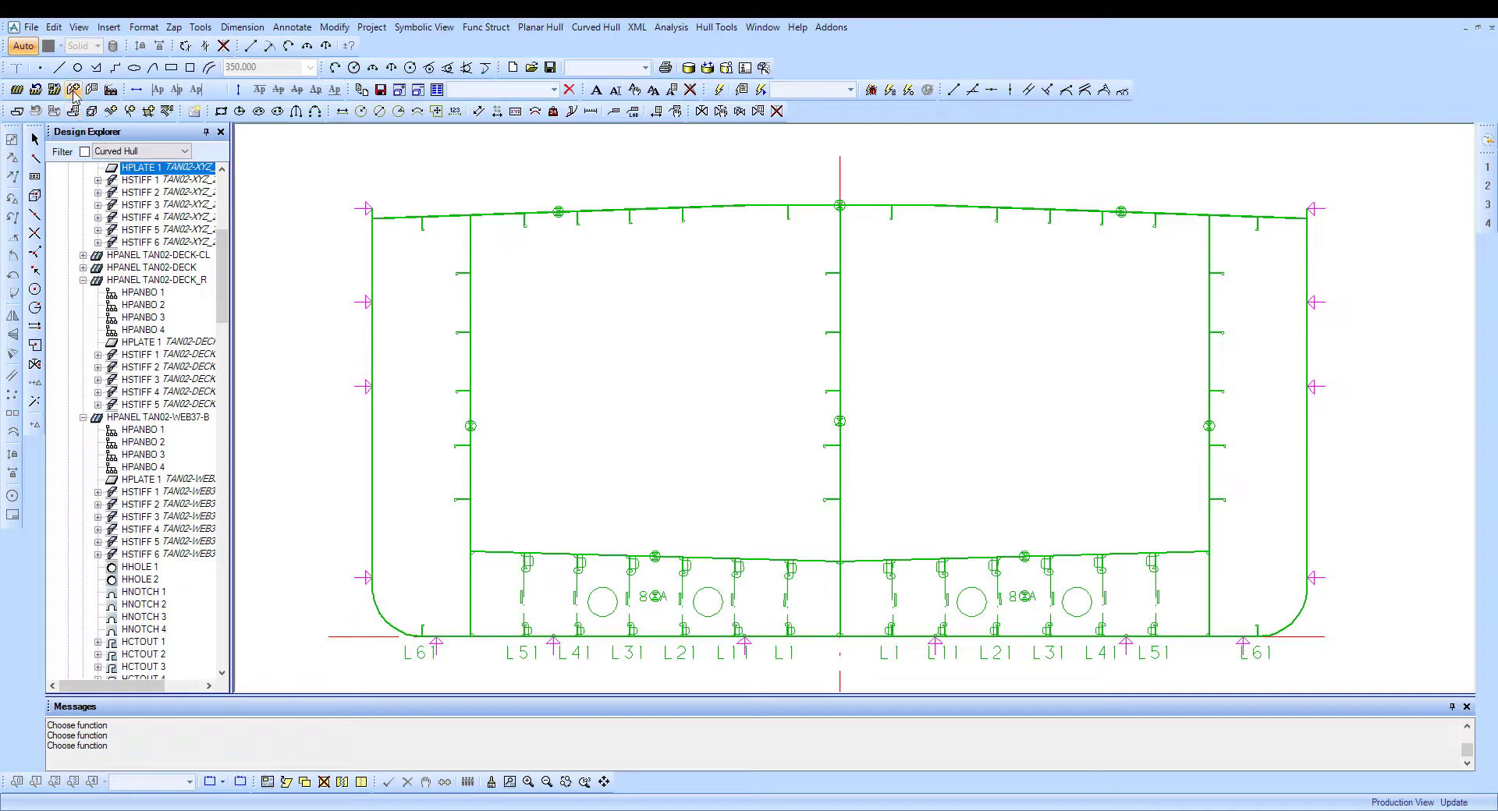
# Create an ordinary panel named TAN02-WEB37-S in block TAN02, valid for PS and SB, located at X = FR37.
pyautogui.click(73, 91)
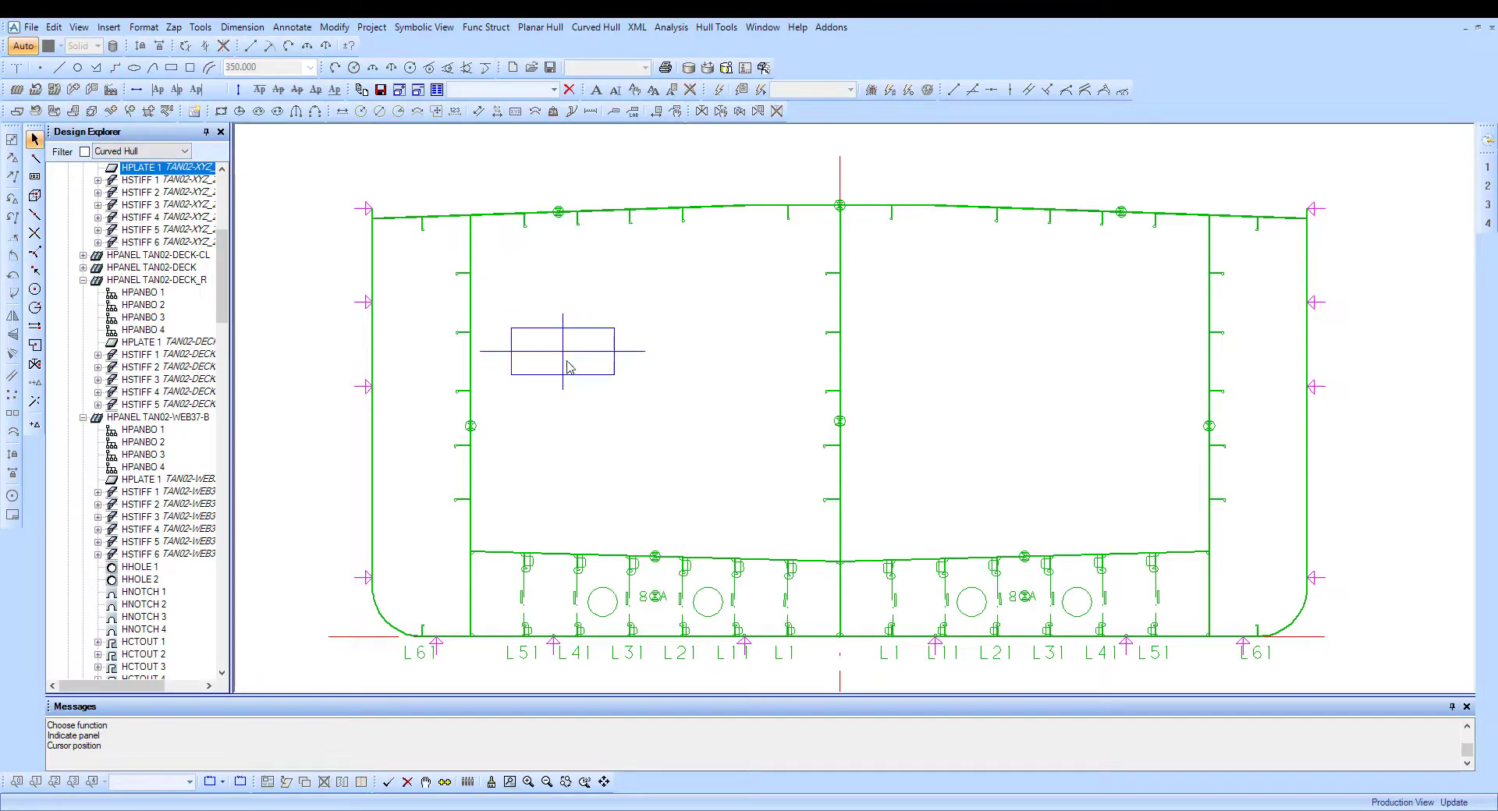
pyautogui.click(390, 784)
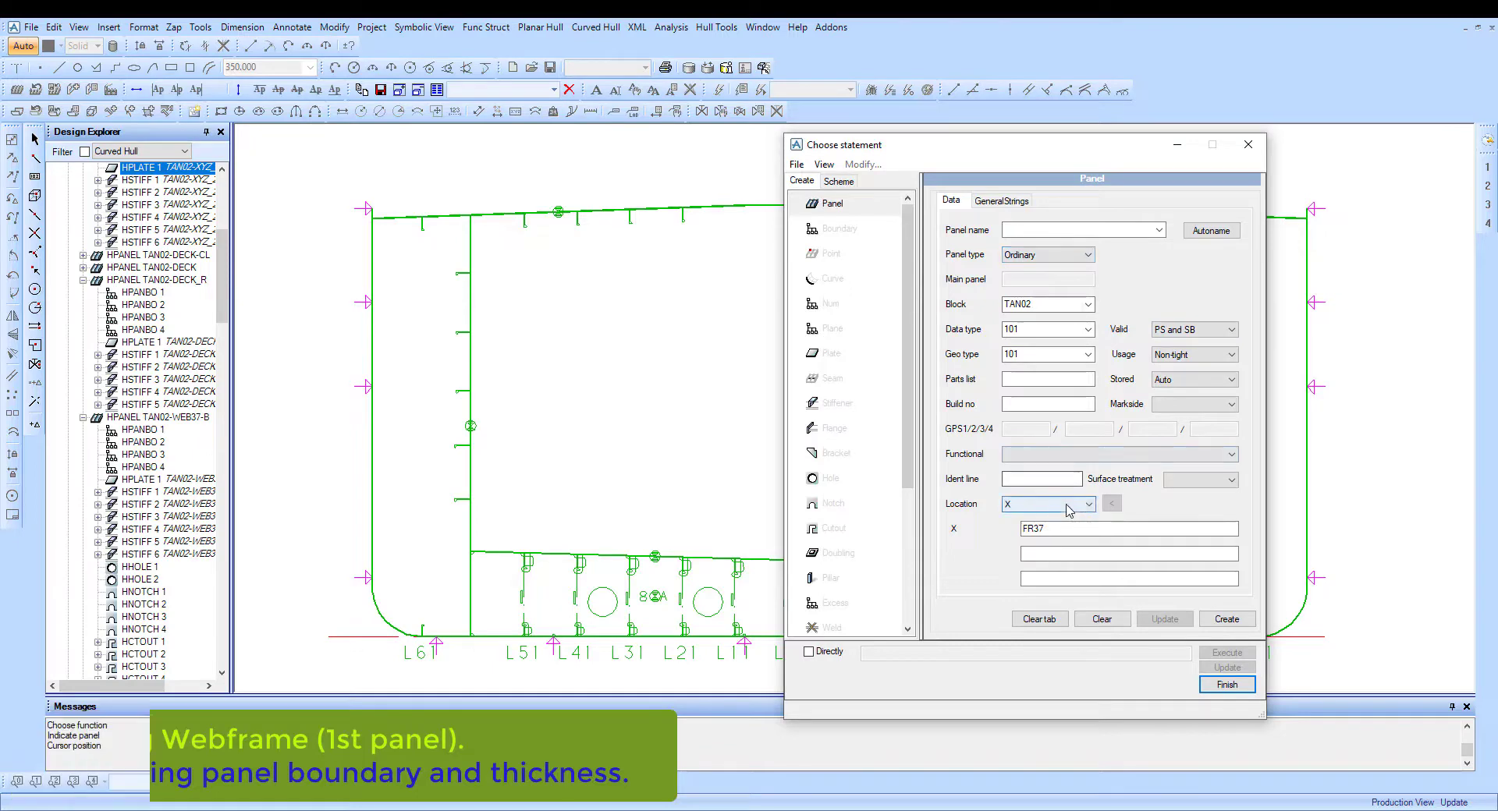
pyautogui.click(1210, 231)
pyautogui.click(1088, 230)
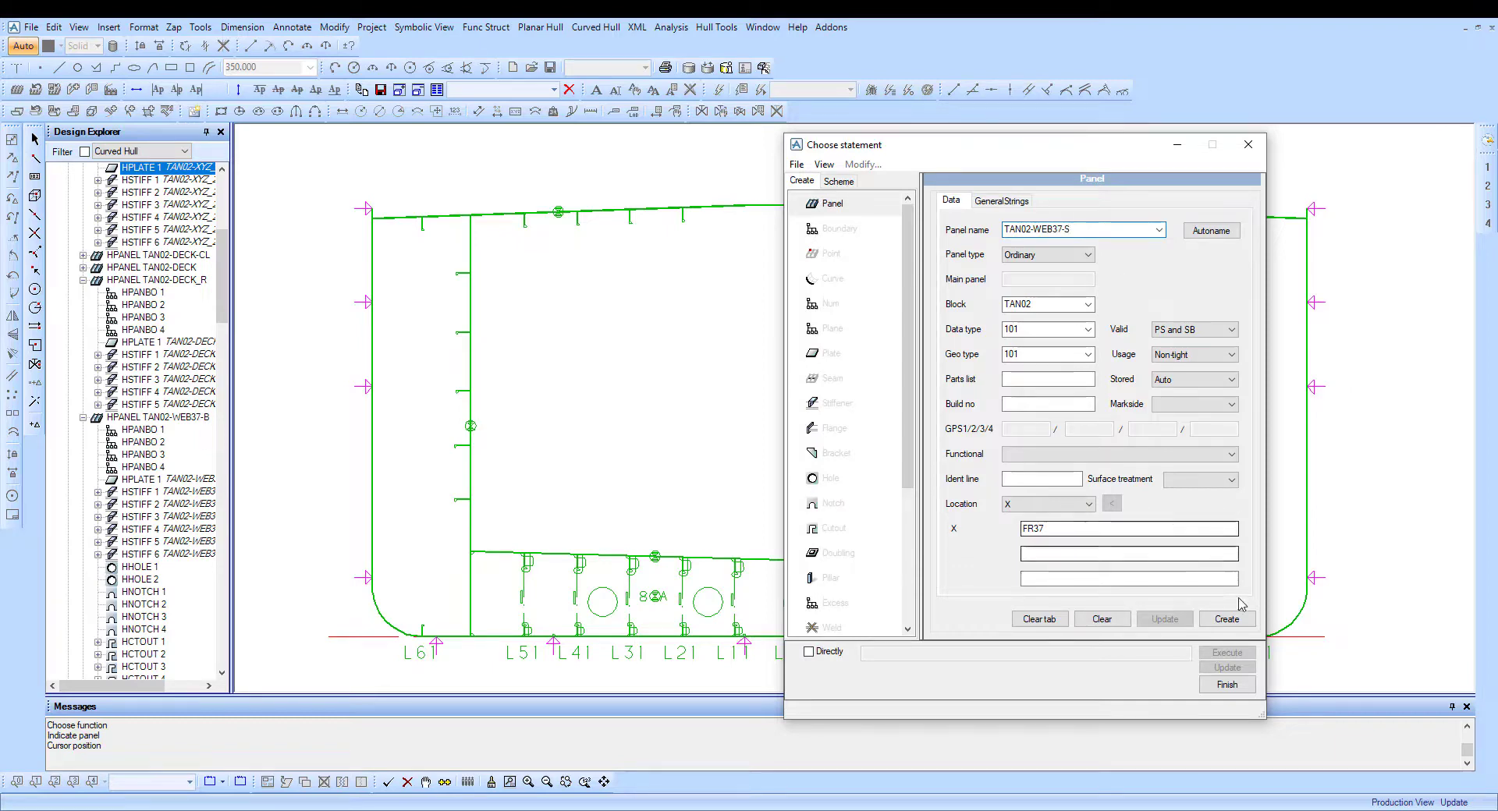
pyautogui.click(1239, 622)
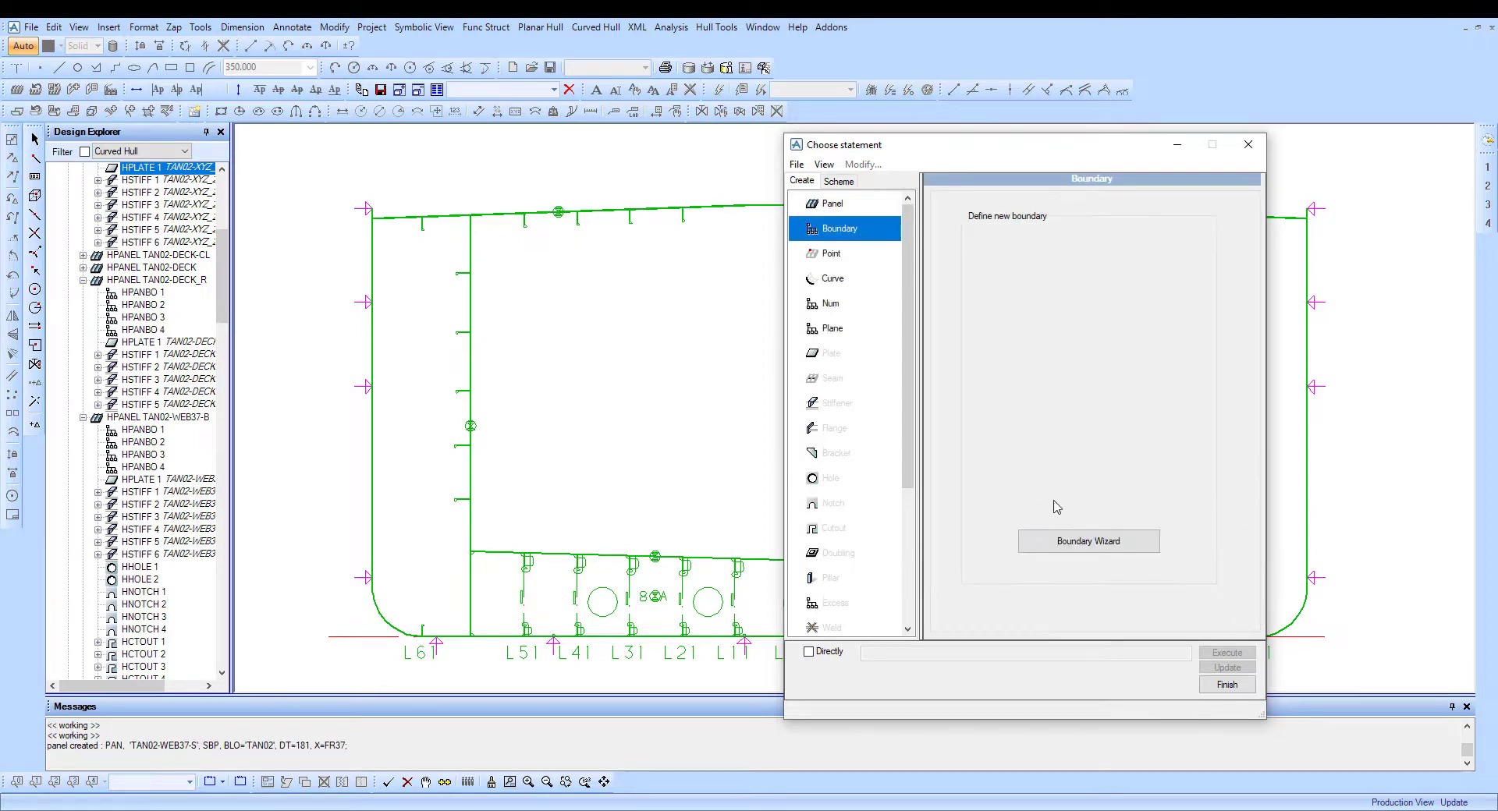
# Add the surface PMB as the first boundary limit of the new web panel.
pyautogui.click(1076, 542)
pyautogui.click(905, 261)
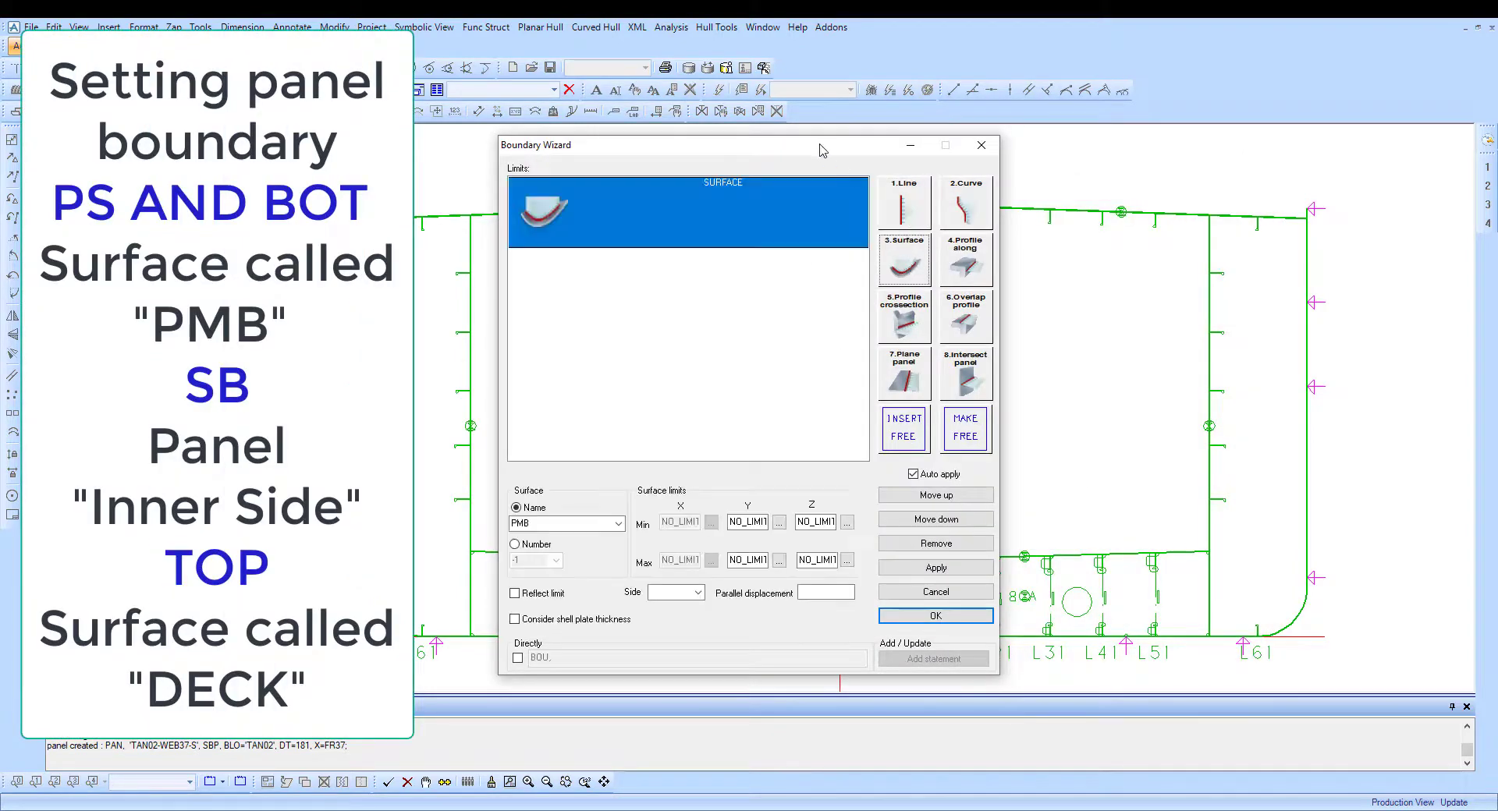
pyautogui.moveTo(819, 150); pyautogui.dragTo(1039, 152)
pyautogui.click(1157, 570)
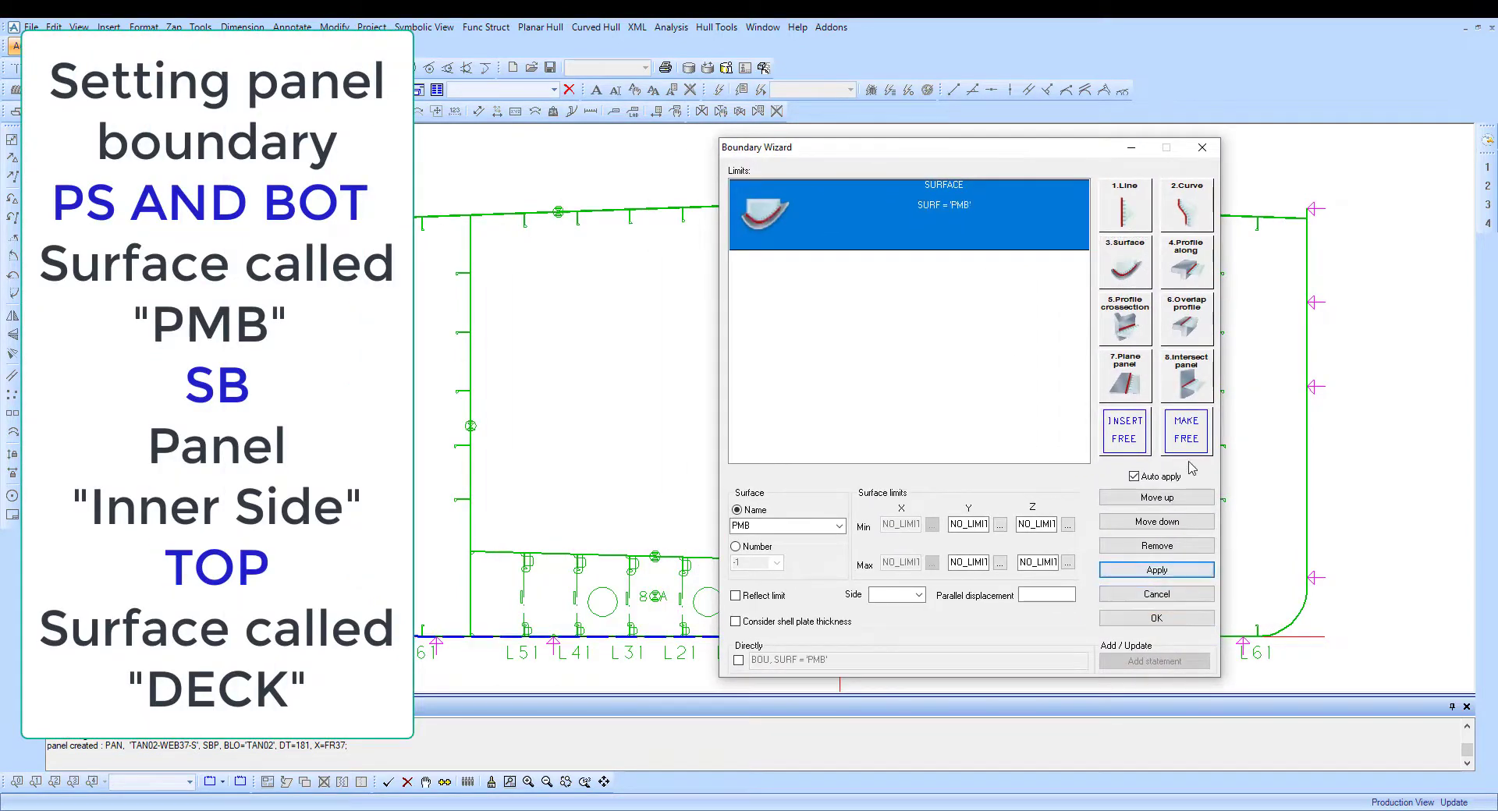
# Add the inner side panel TAN02-LP7 as an intersecting-panel limit with side PS.
pyautogui.click(1192, 386)
pyautogui.click(1112, 532)
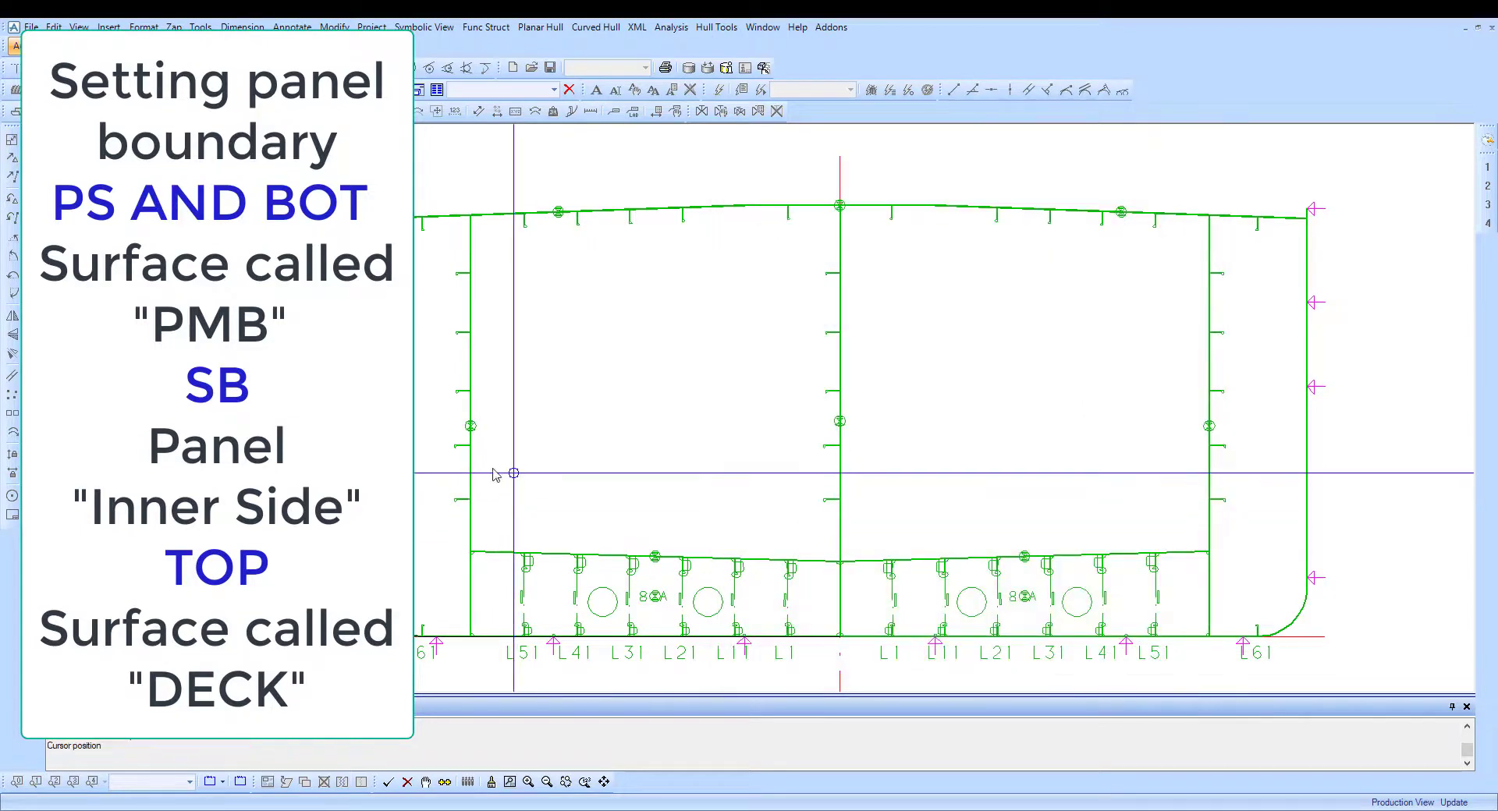
pyautogui.click(472, 475)
pyautogui.click(943, 525)
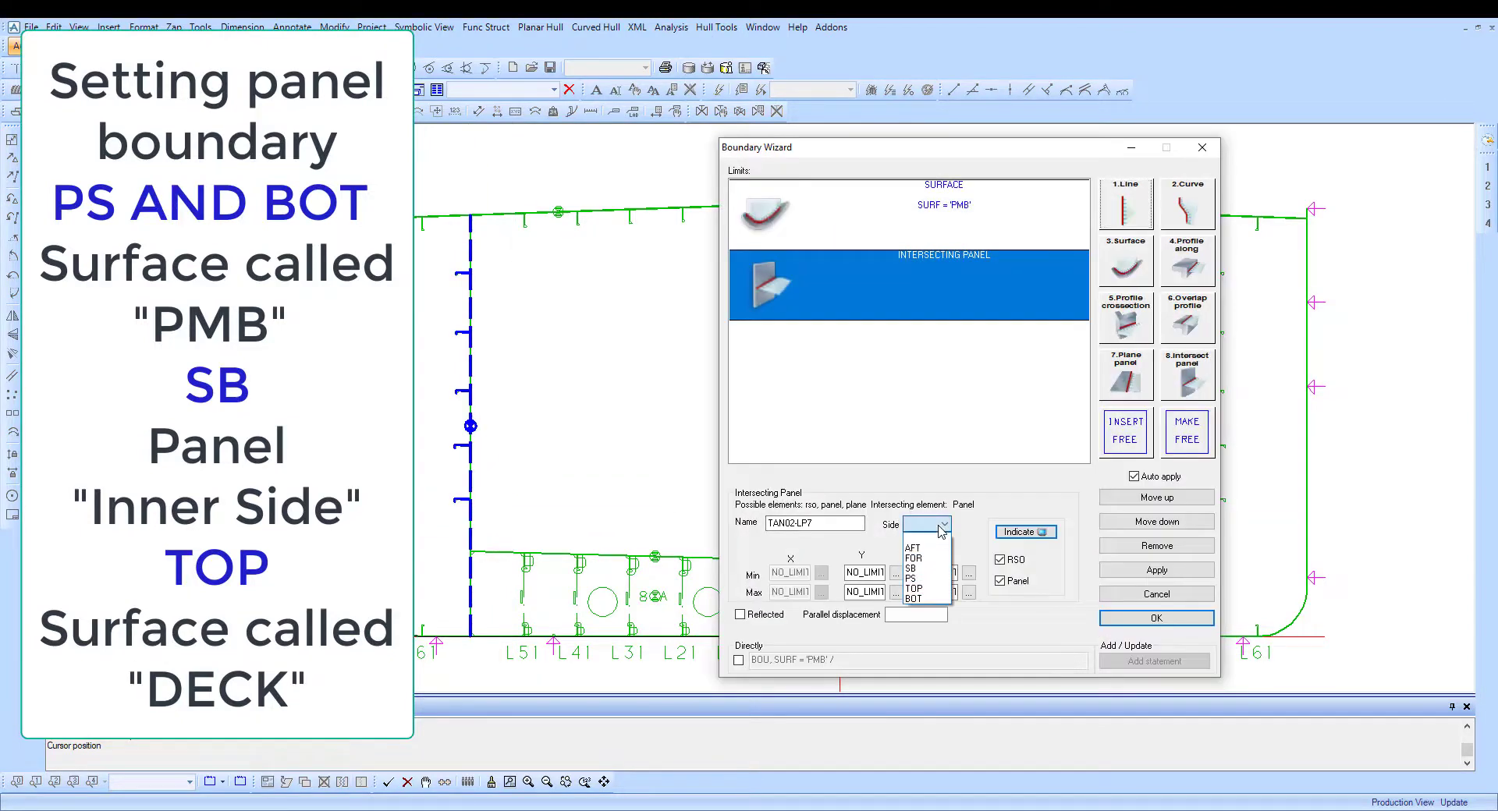
pyautogui.click(911, 579)
pyautogui.click(1157, 570)
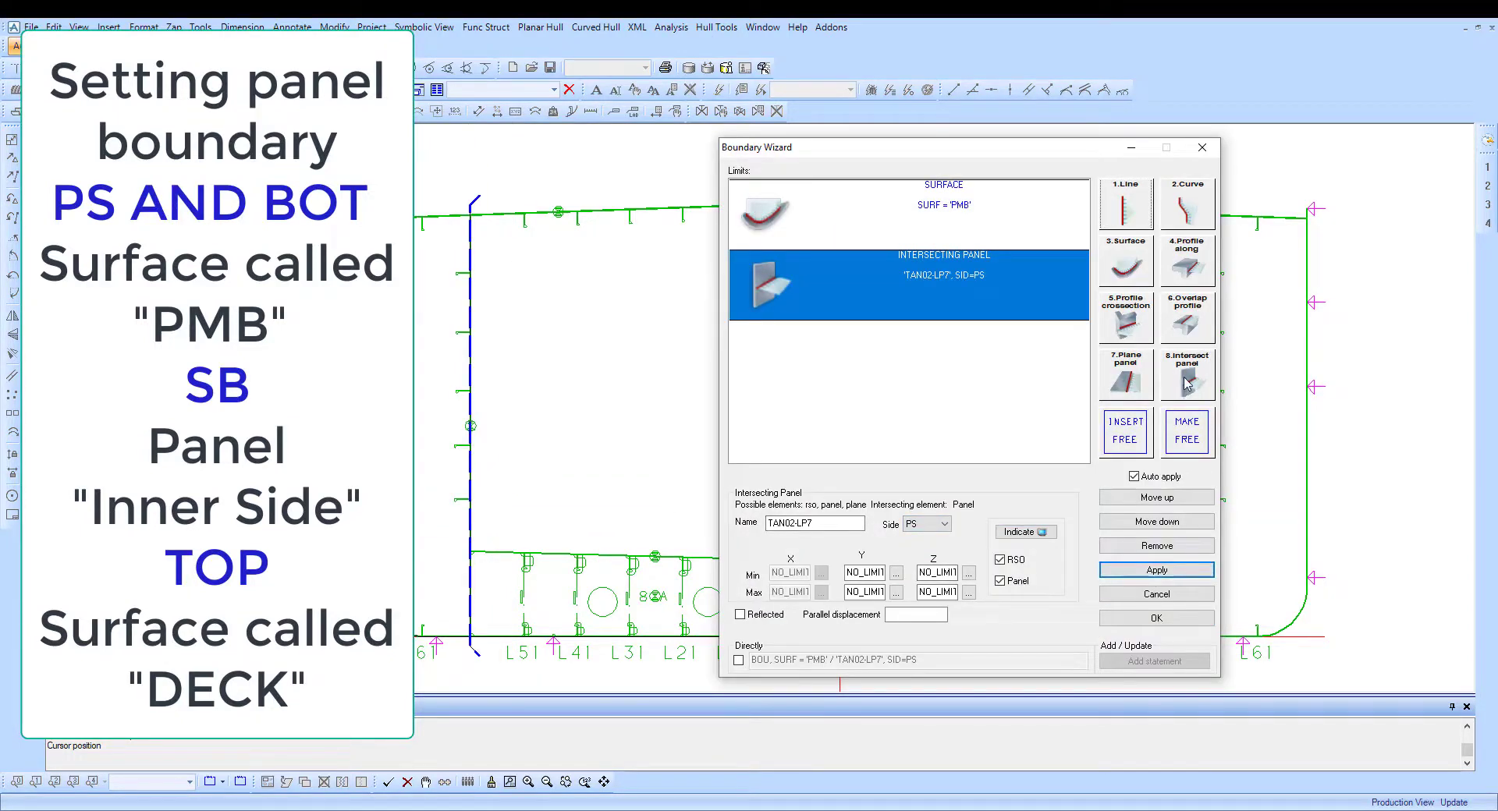
# Add the surface DECK as the third limit and accept the panel boundary.
pyautogui.click(1124, 265)
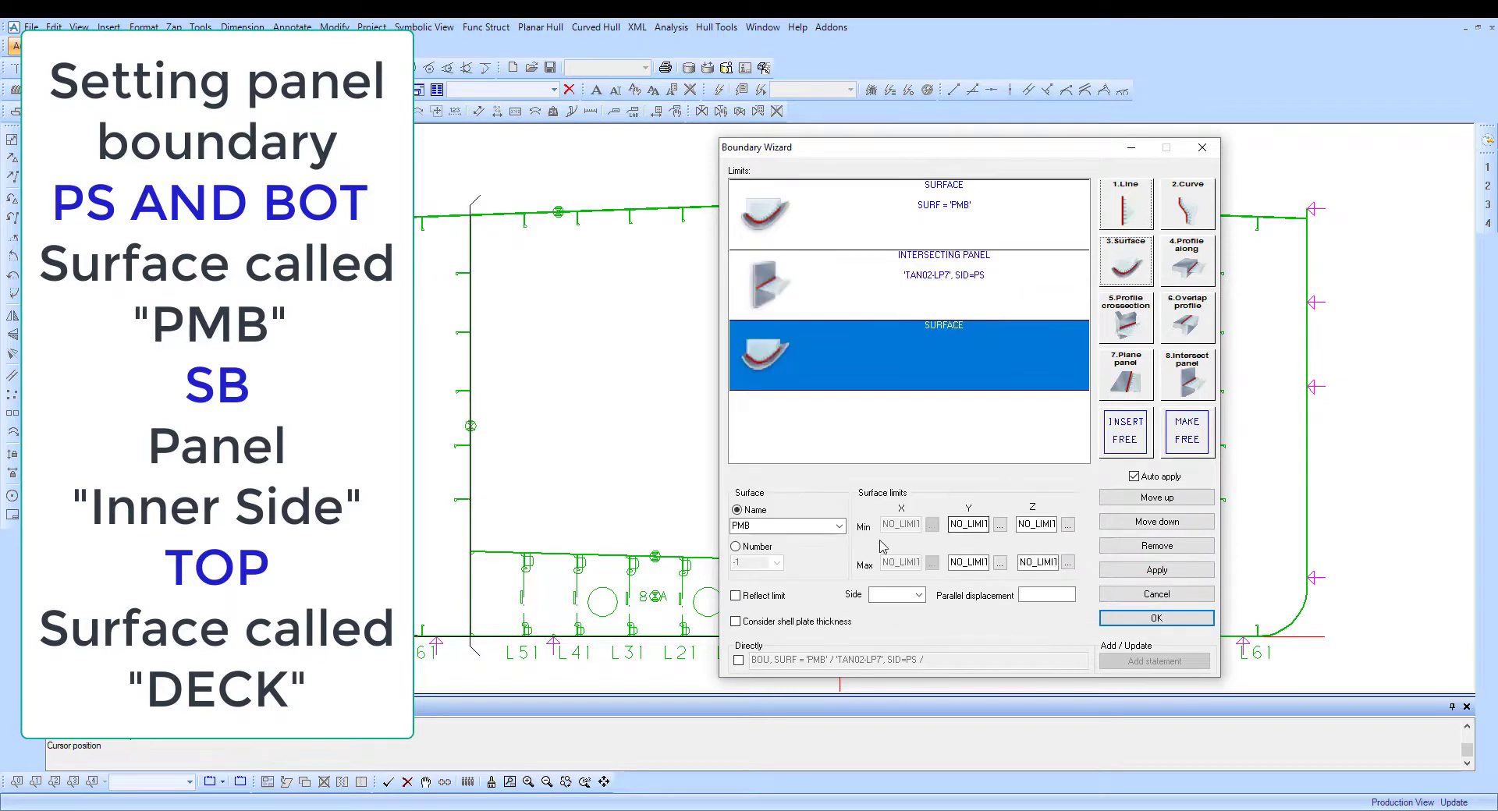
pyautogui.click(839, 526)
pyautogui.click(780, 546)
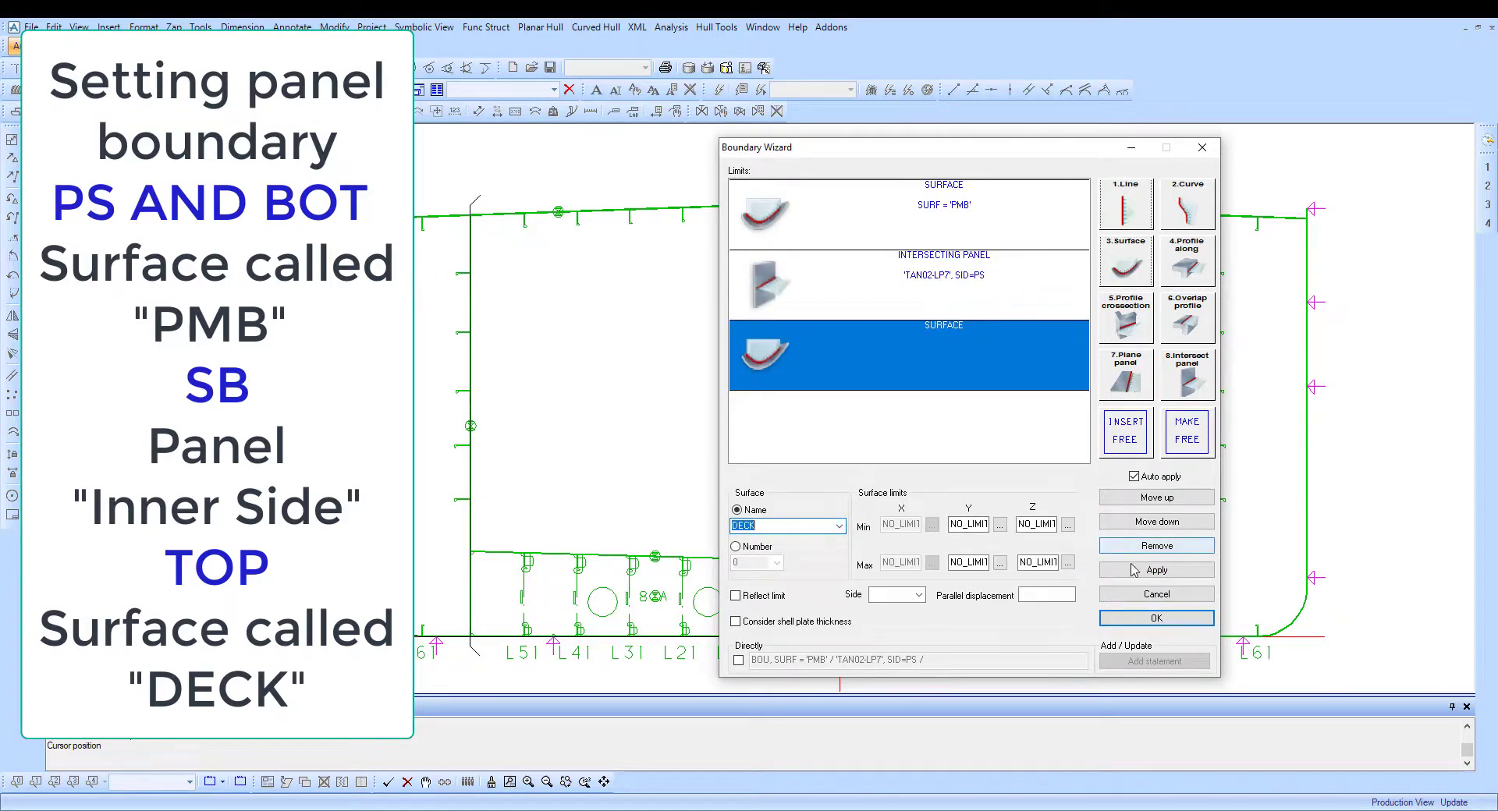
pyautogui.click(1135, 570)
pyautogui.click(1174, 619)
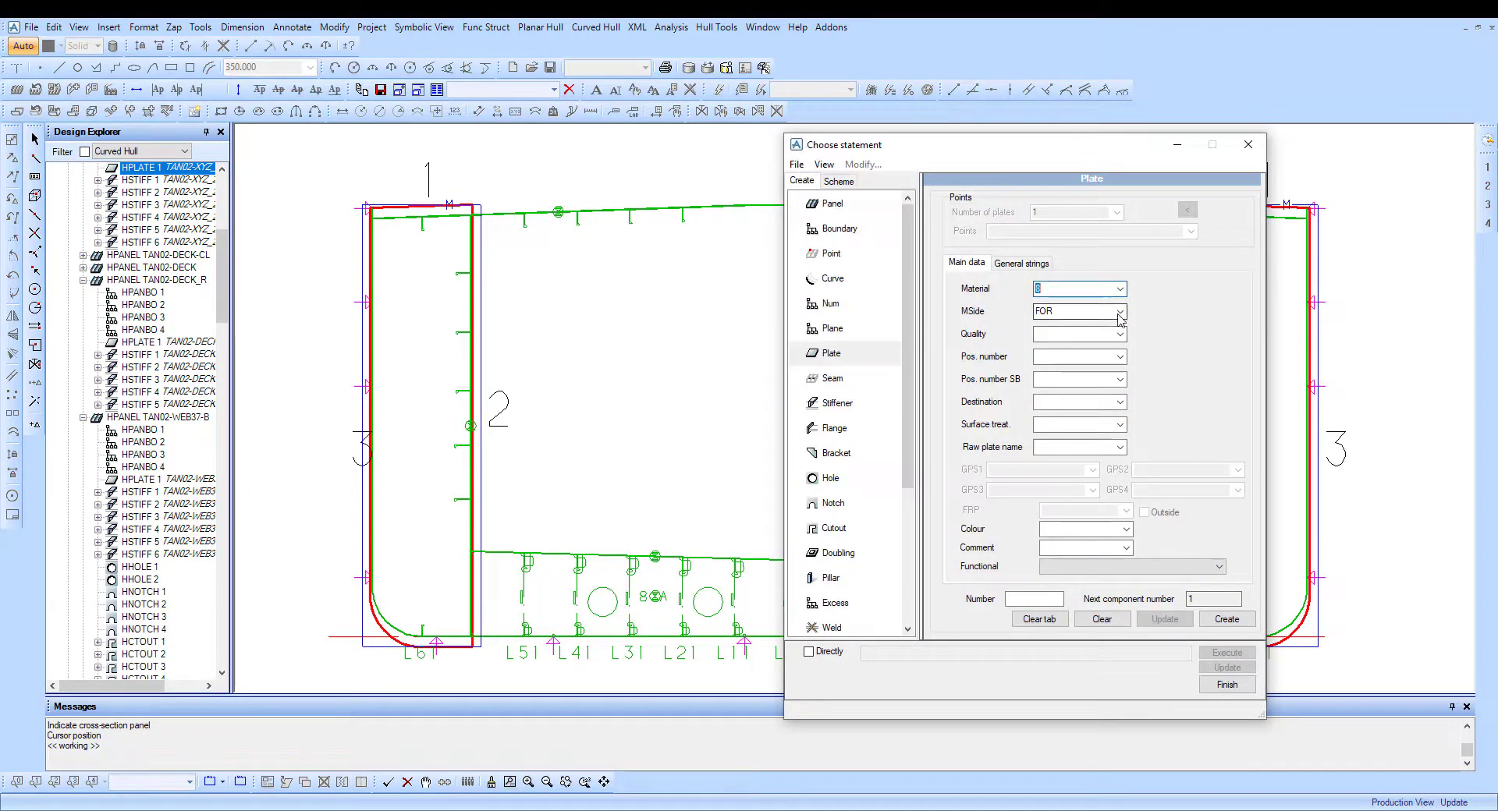
# Create the panel's plate with material 8 and material side FOR, then finish and store the panel.
pyautogui.click(1229, 622)
pyautogui.click(1217, 685)
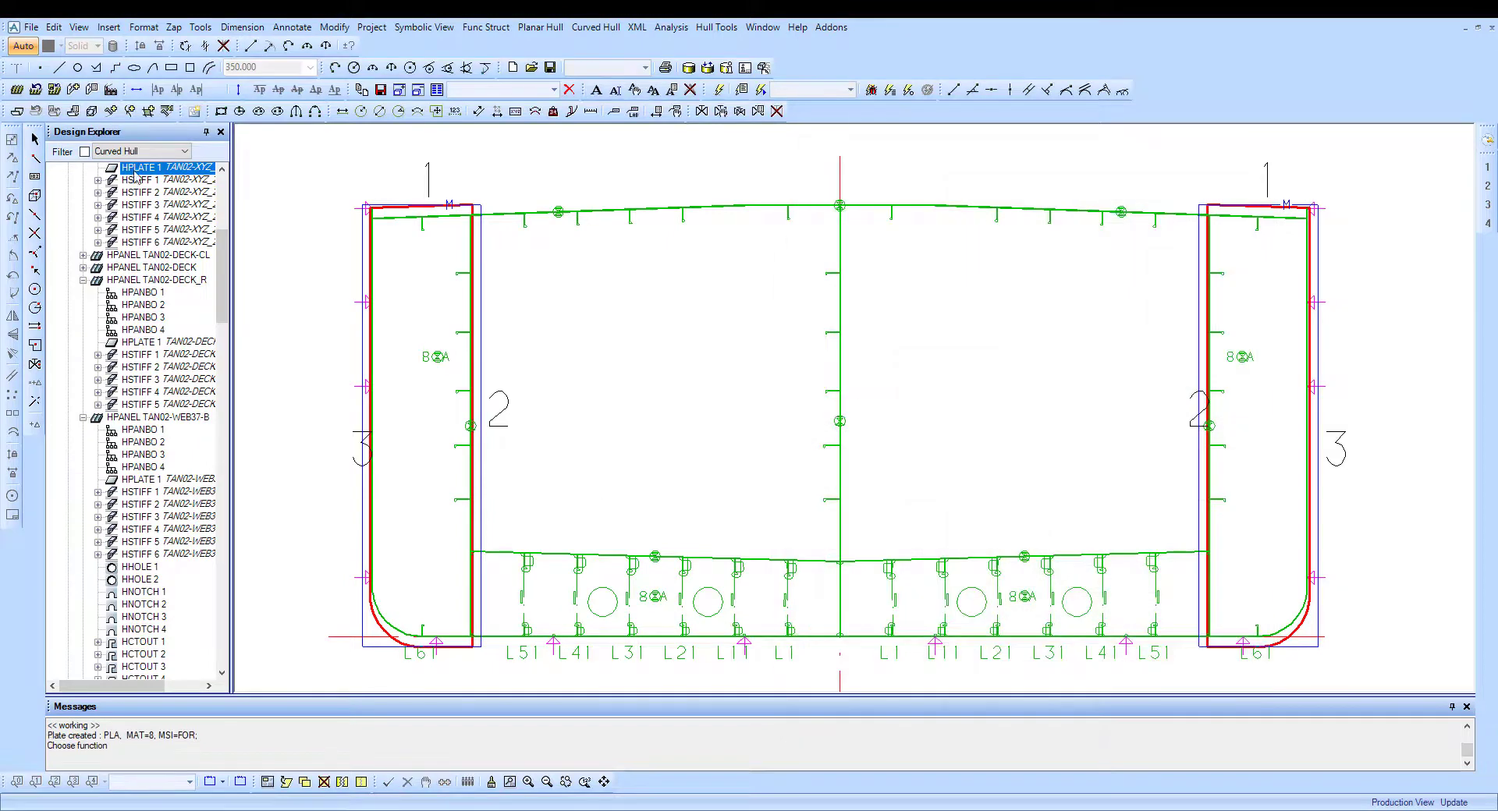
pyautogui.click(54, 91)
pyautogui.click(534, 274)
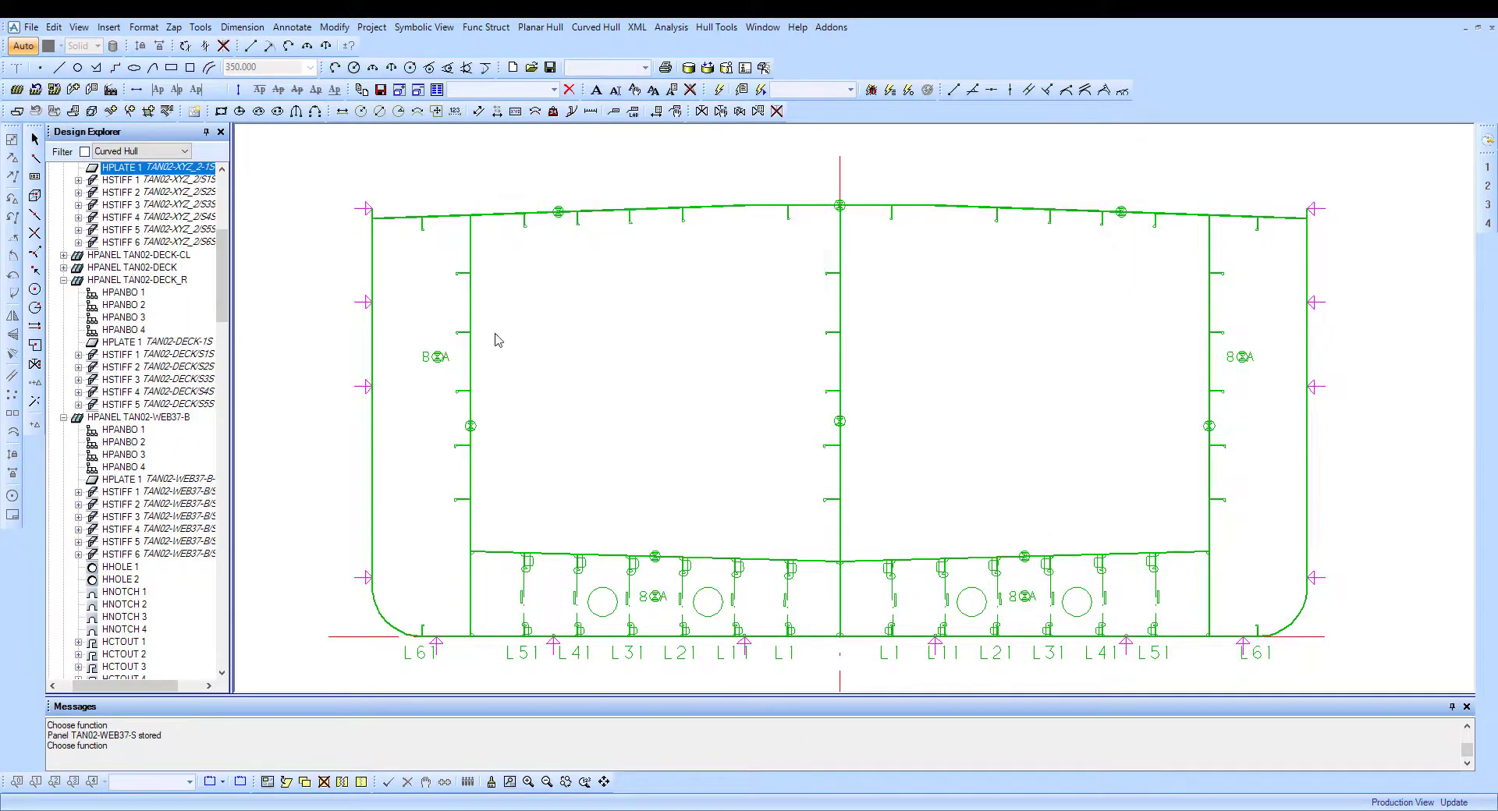
# Draw parallel reference lines offset 4310 from the centreline on the port side and 1400 and 3100 above the baseline.
pyautogui.scroll(-2, 555, 374)
pyautogui.scroll(-2, 562, 351)
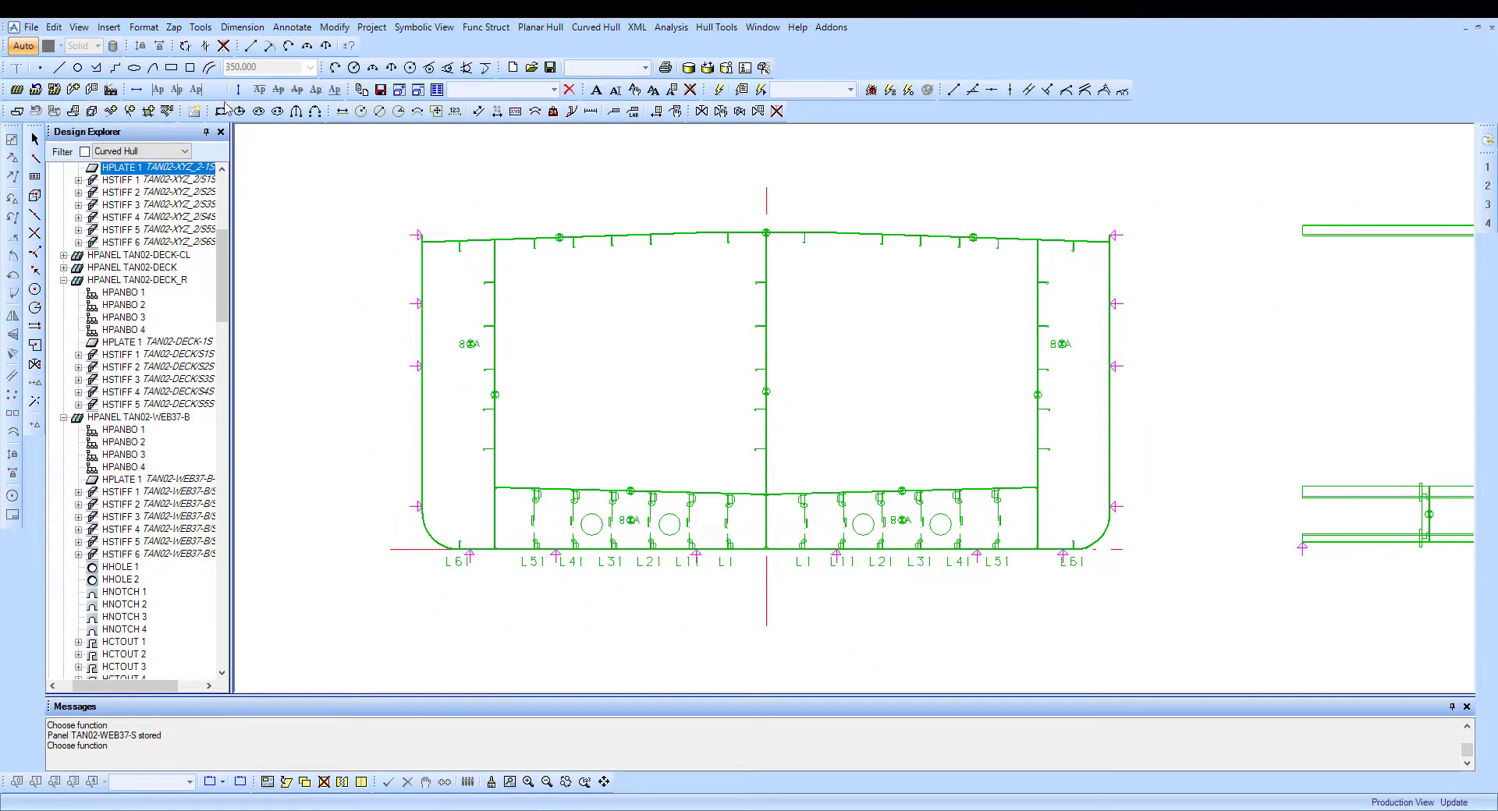
pyautogui.click(209, 68)
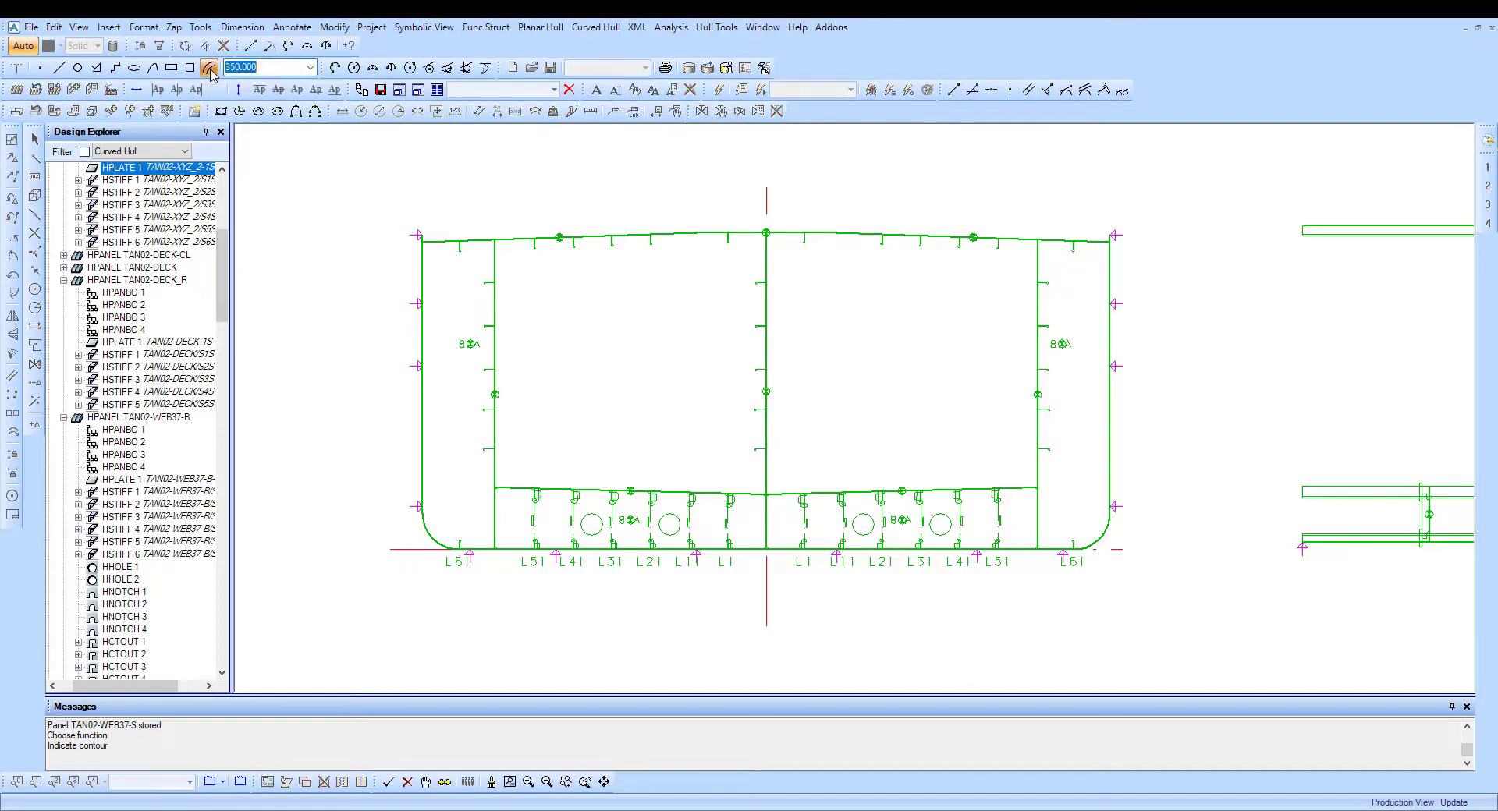
pyautogui.write('4310')
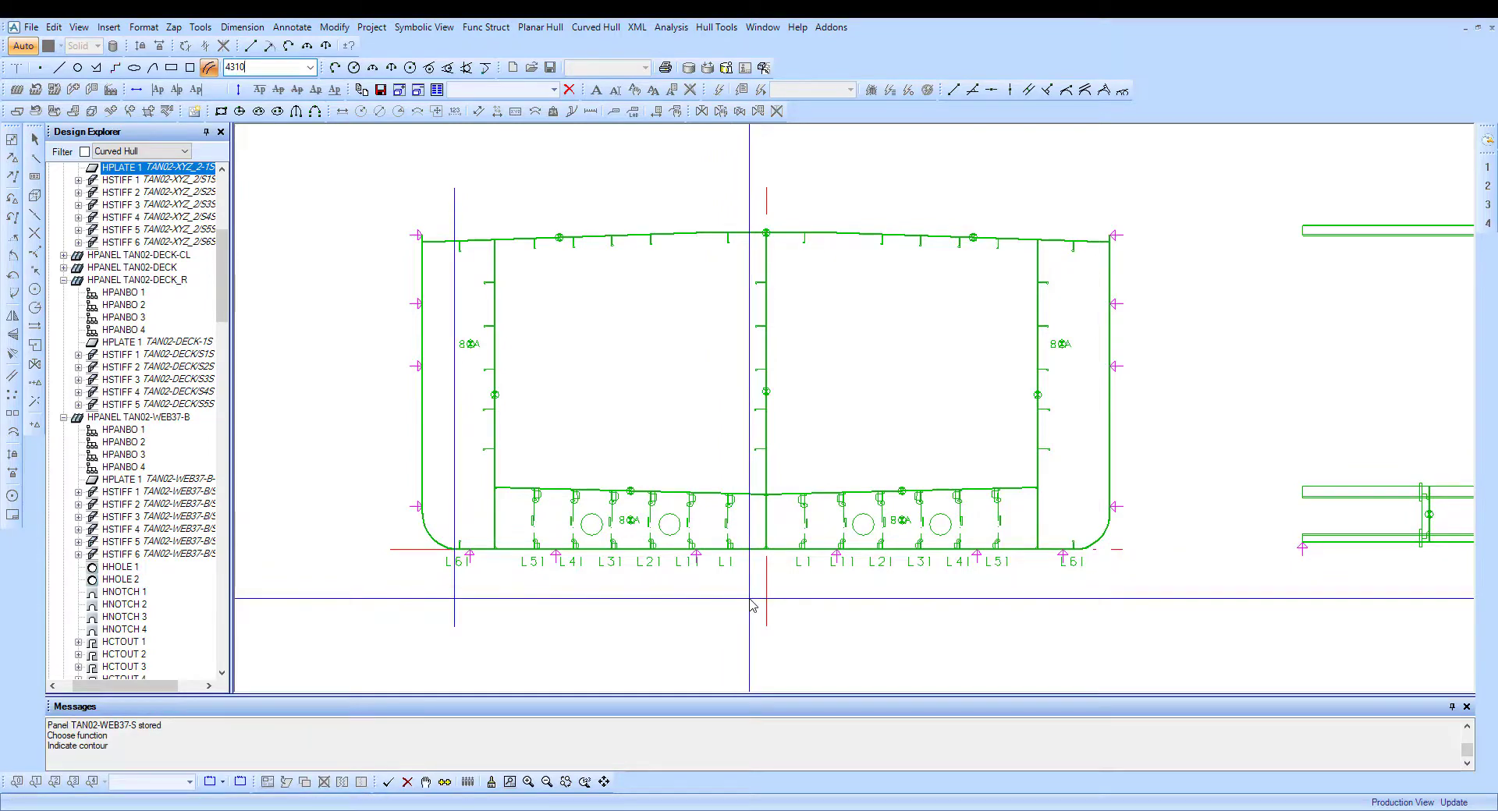
pyautogui.press('Return')
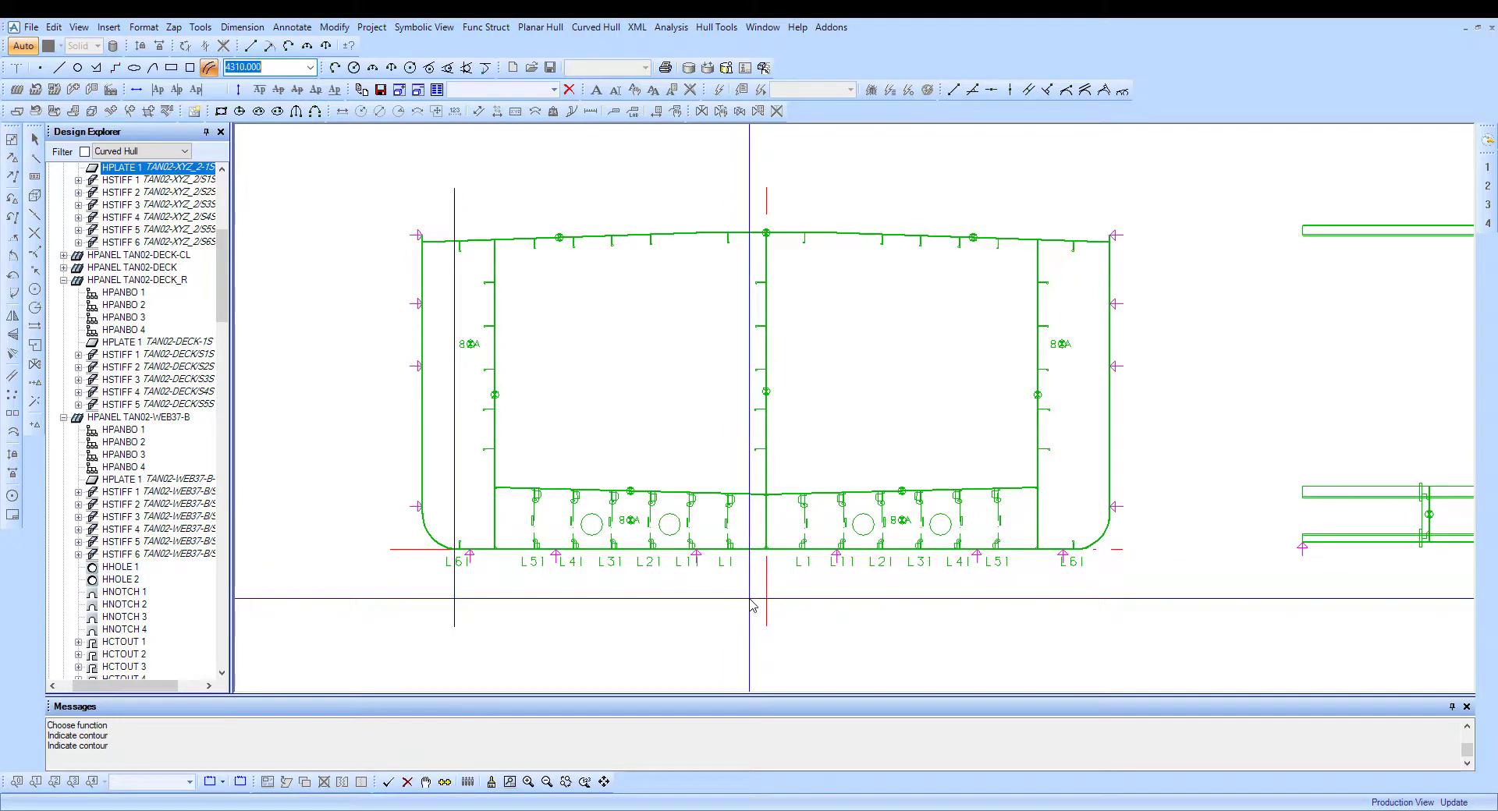
pyautogui.write('1400')
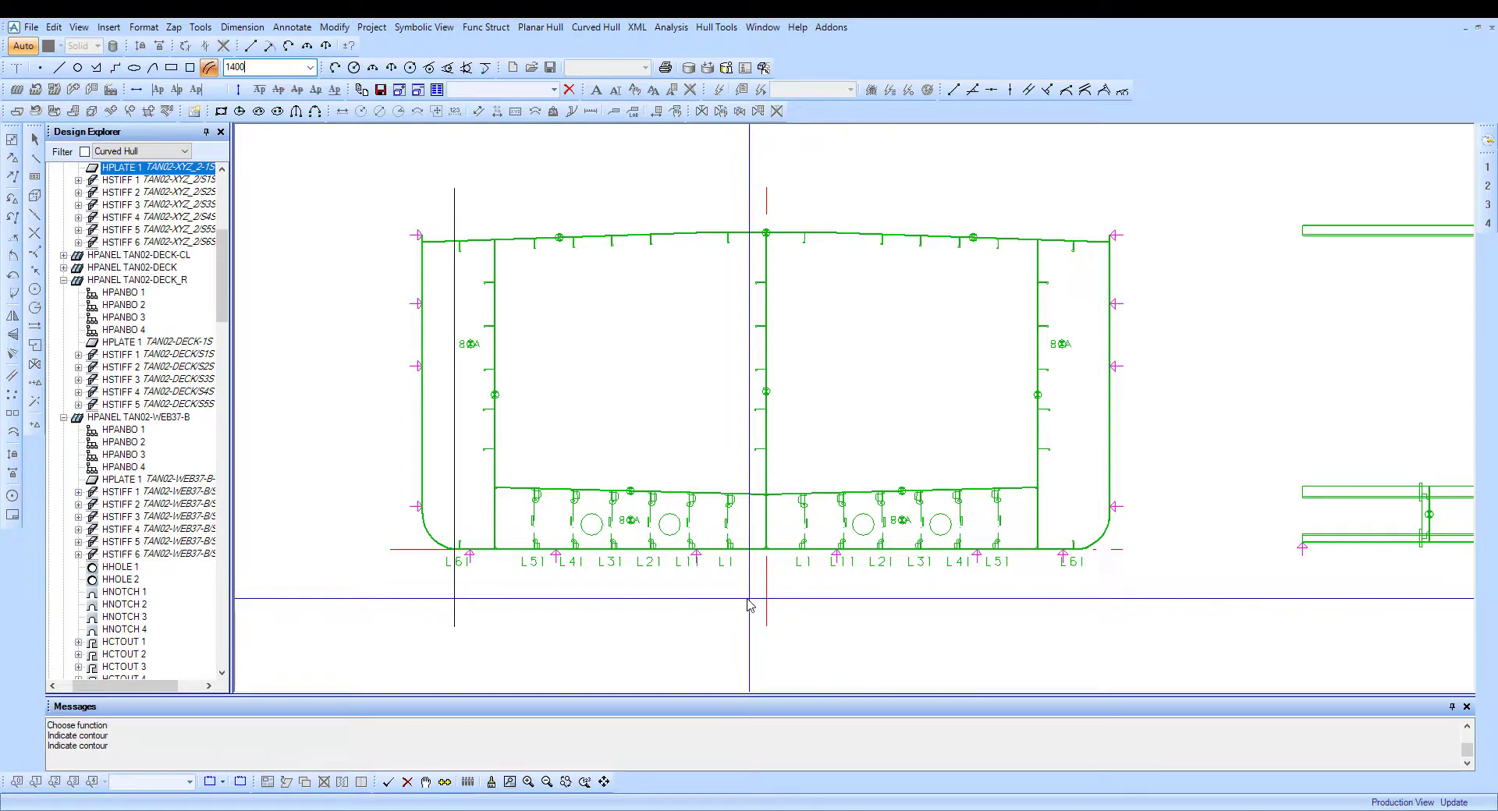
pyautogui.press('Return')
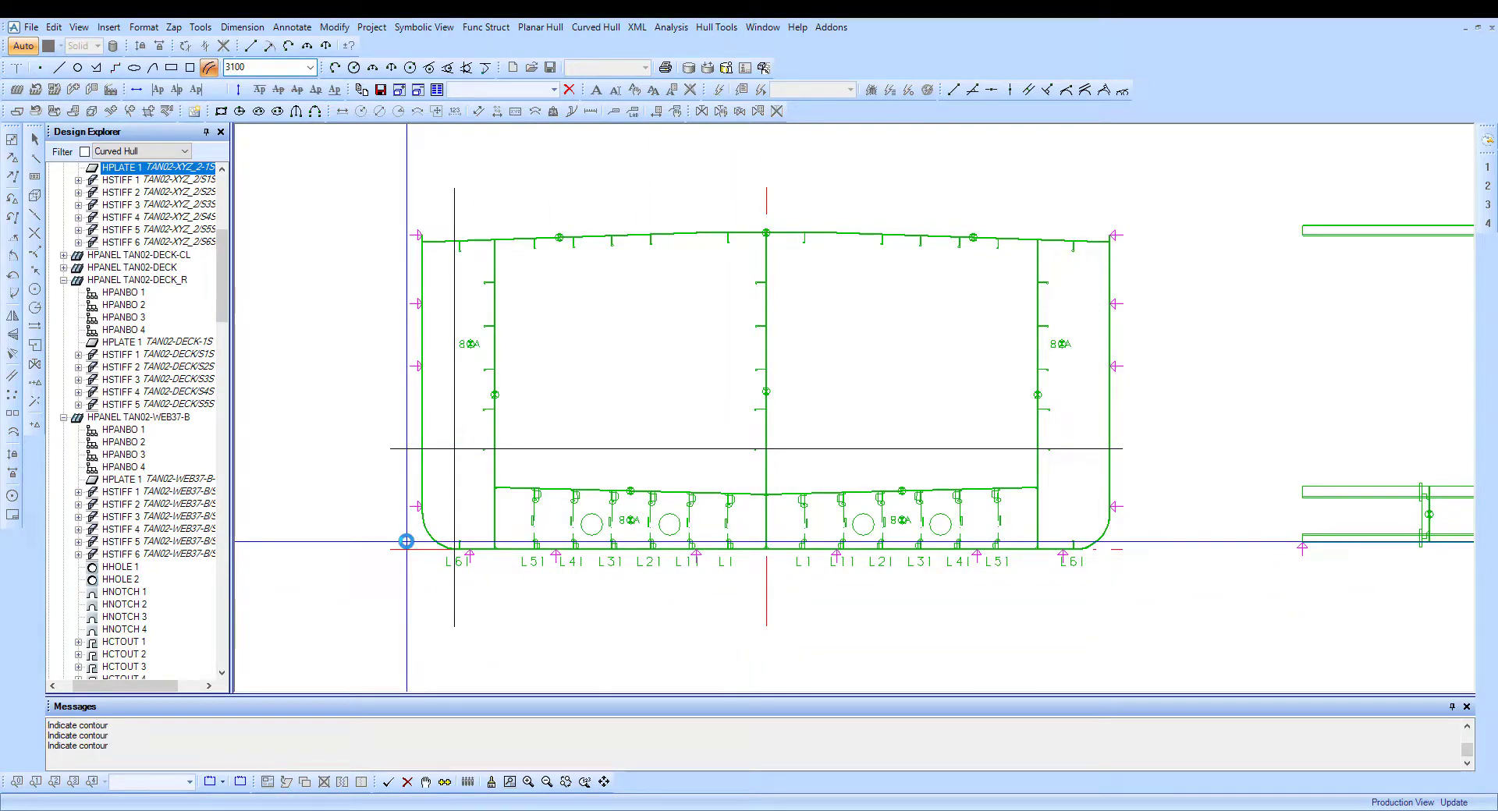
pyautogui.write('3100')
pyautogui.press('Return')
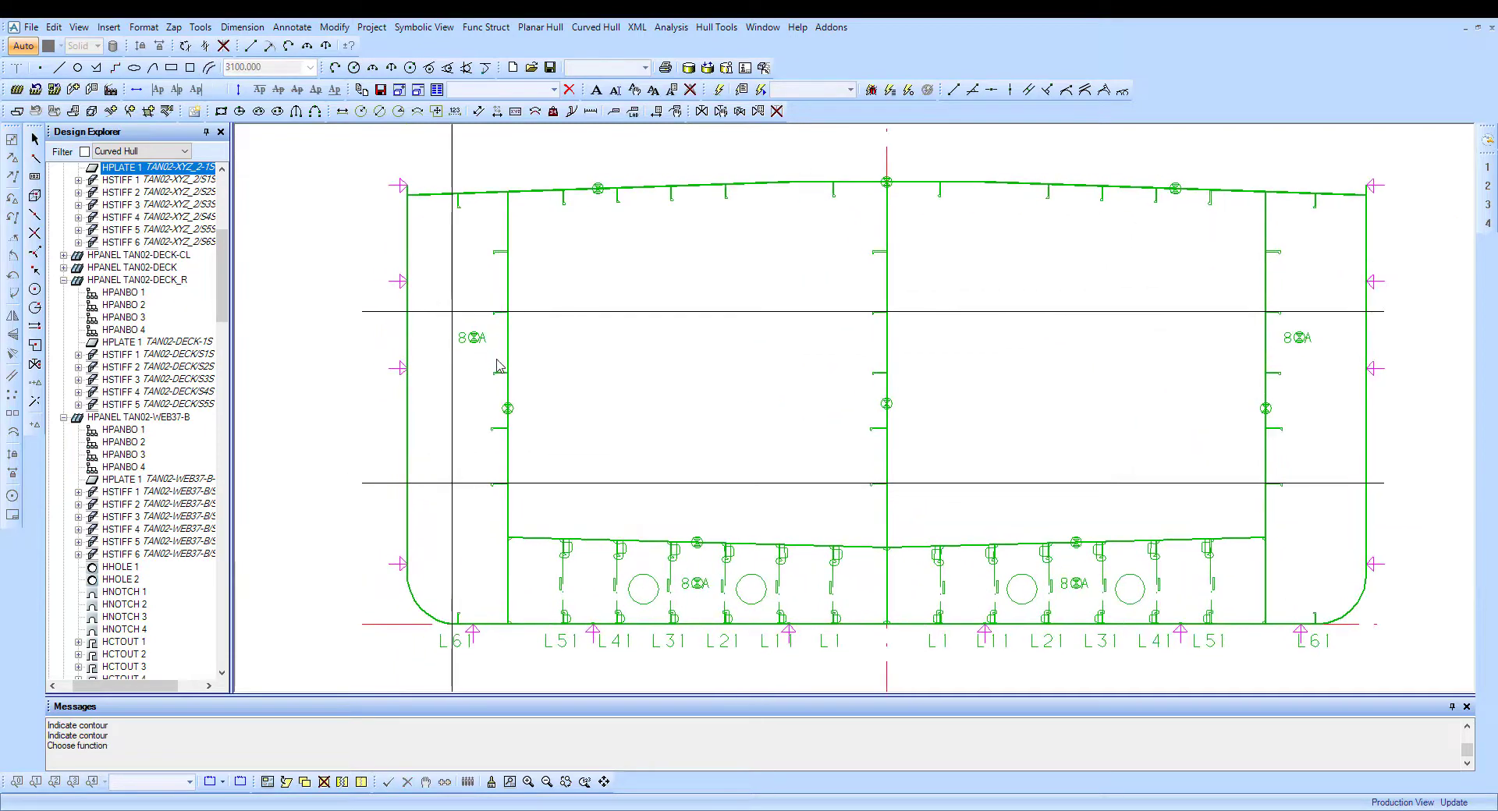
# Reopen the port web panel for modification and define an HO-type hole with designation HO800*600.
pyautogui.rightClick(474, 340)
pyautogui.click(535, 509)
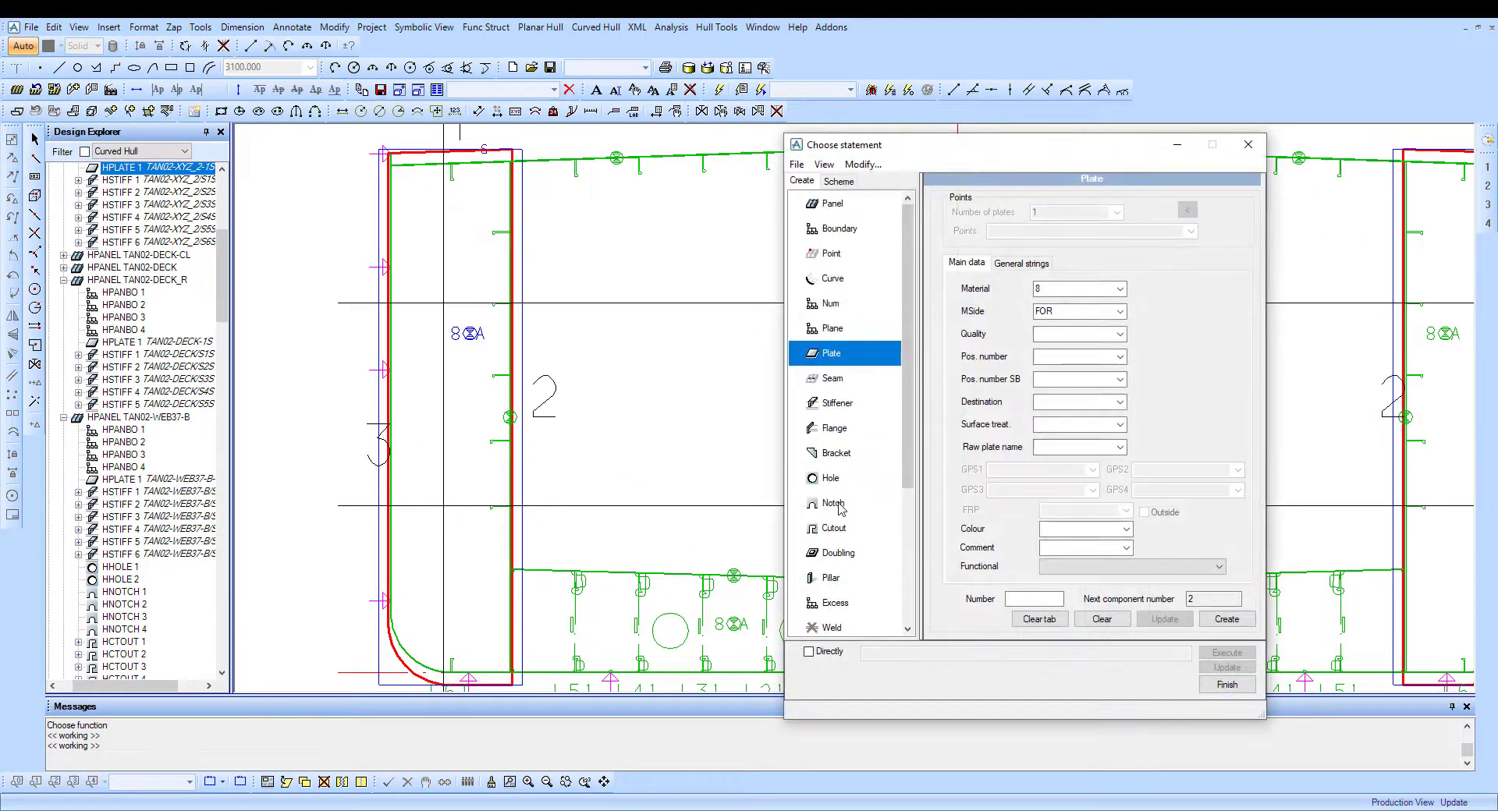
pyautogui.click(830, 478)
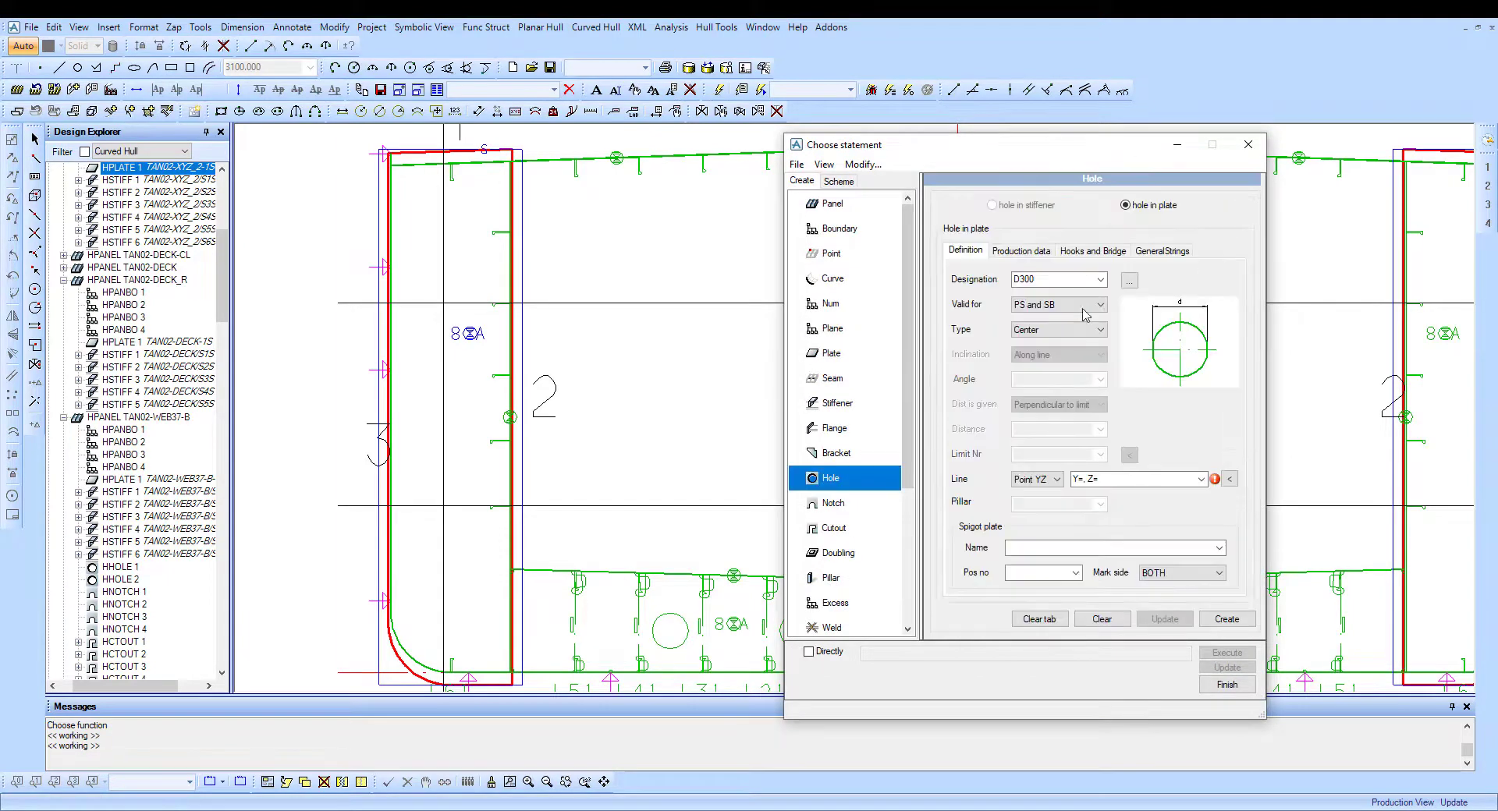
pyautogui.click(1184, 351)
pyautogui.doubleClick(1045, 400)
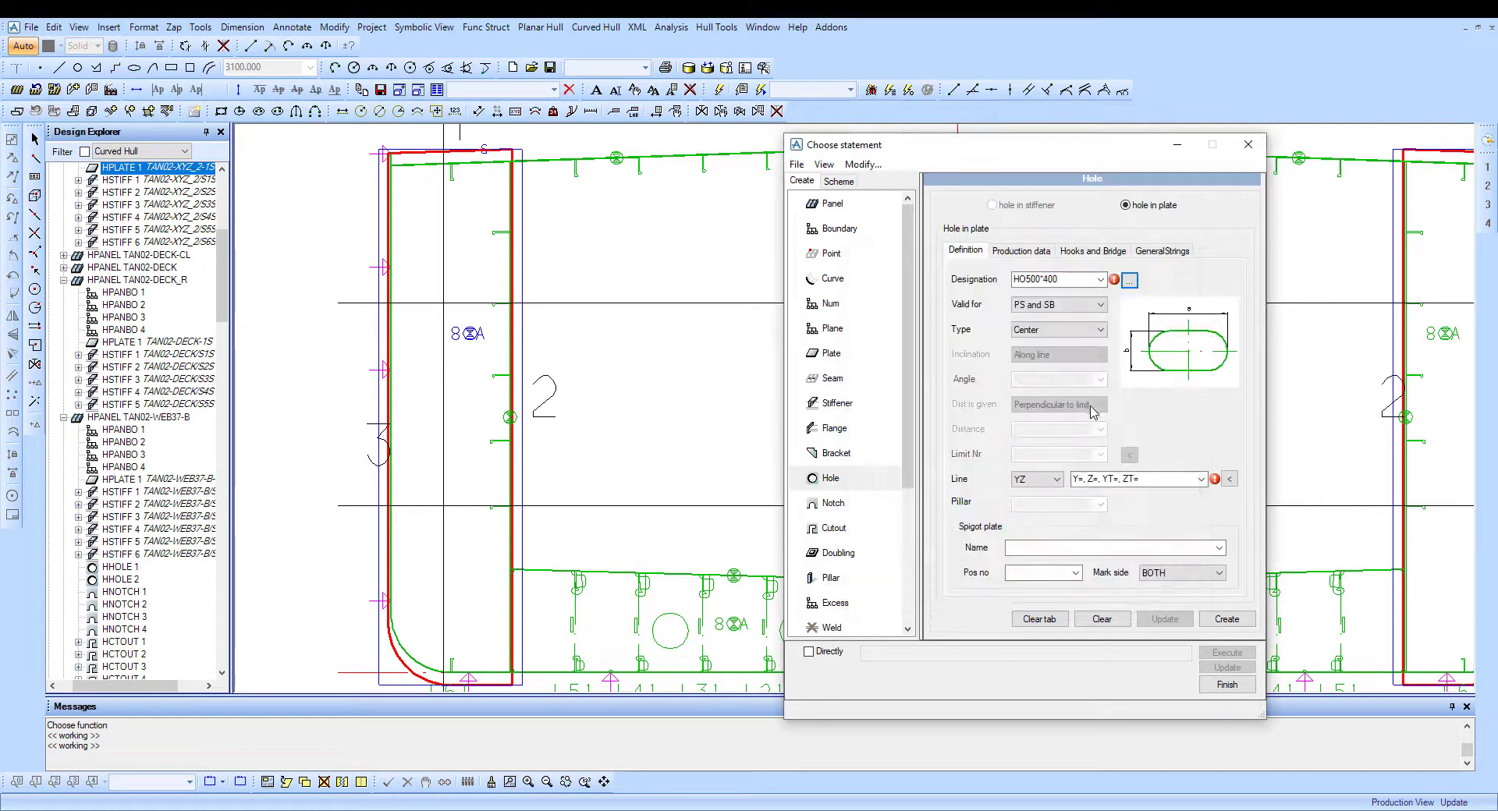
pyautogui.click(1033, 280)
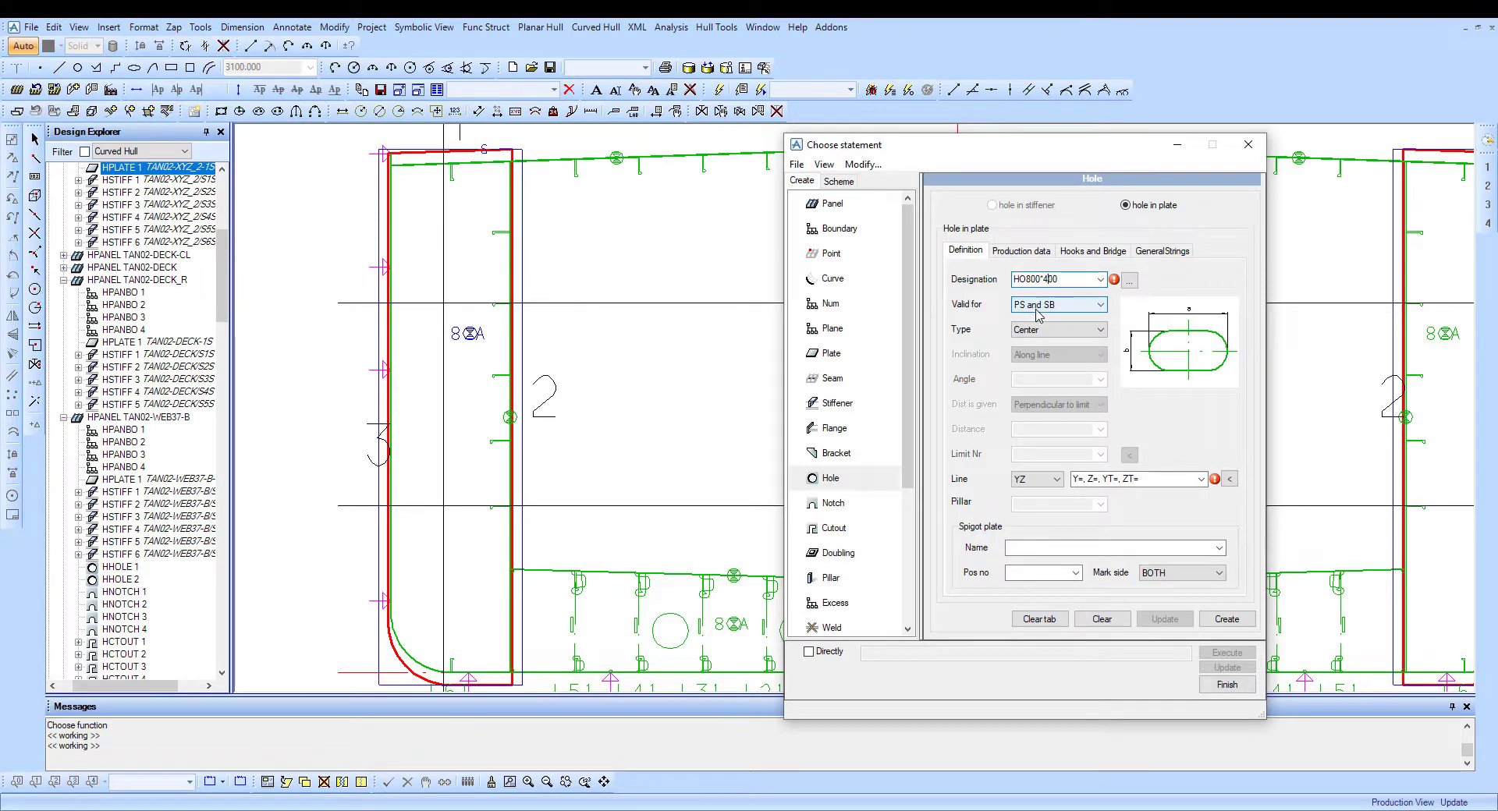
pyautogui.write('6')
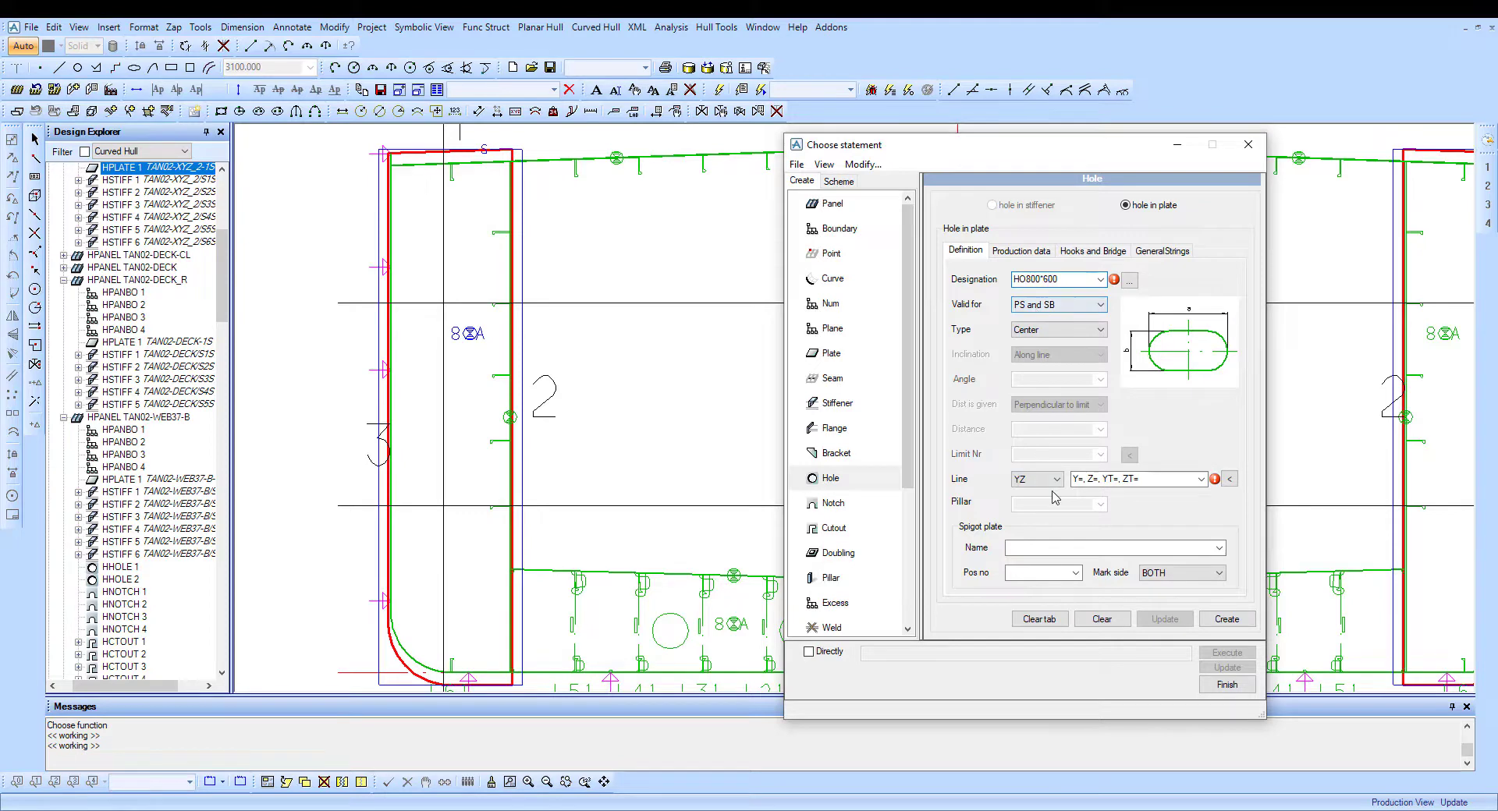
# Create the hole based at the intersection of the vertical and lower horizontal reference lines, oriented towards the upper intersection.
pyautogui.click(1229, 478)
pyautogui.rightClick(478, 540)
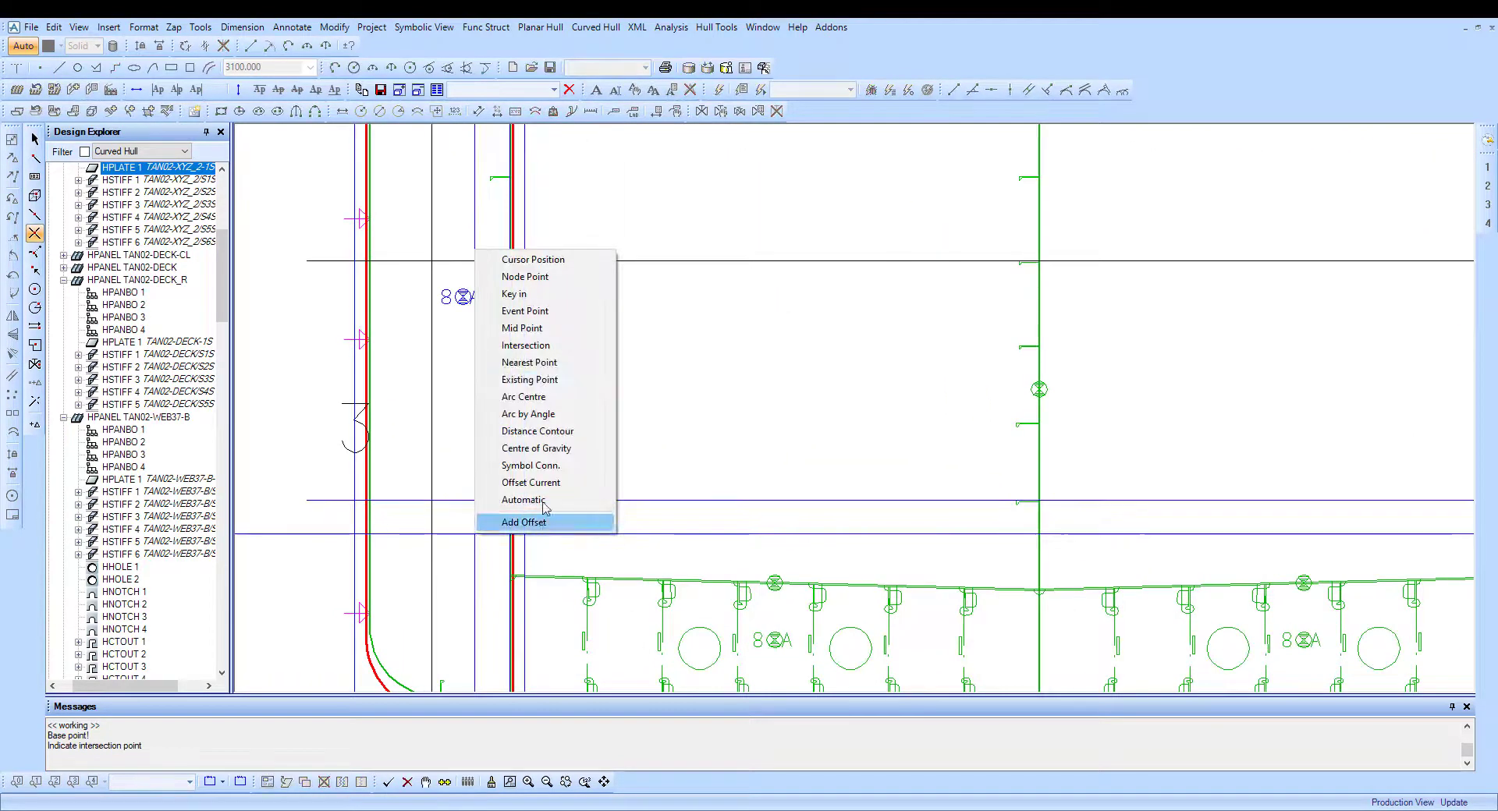
pyautogui.click(503, 347)
pyautogui.click(447, 478)
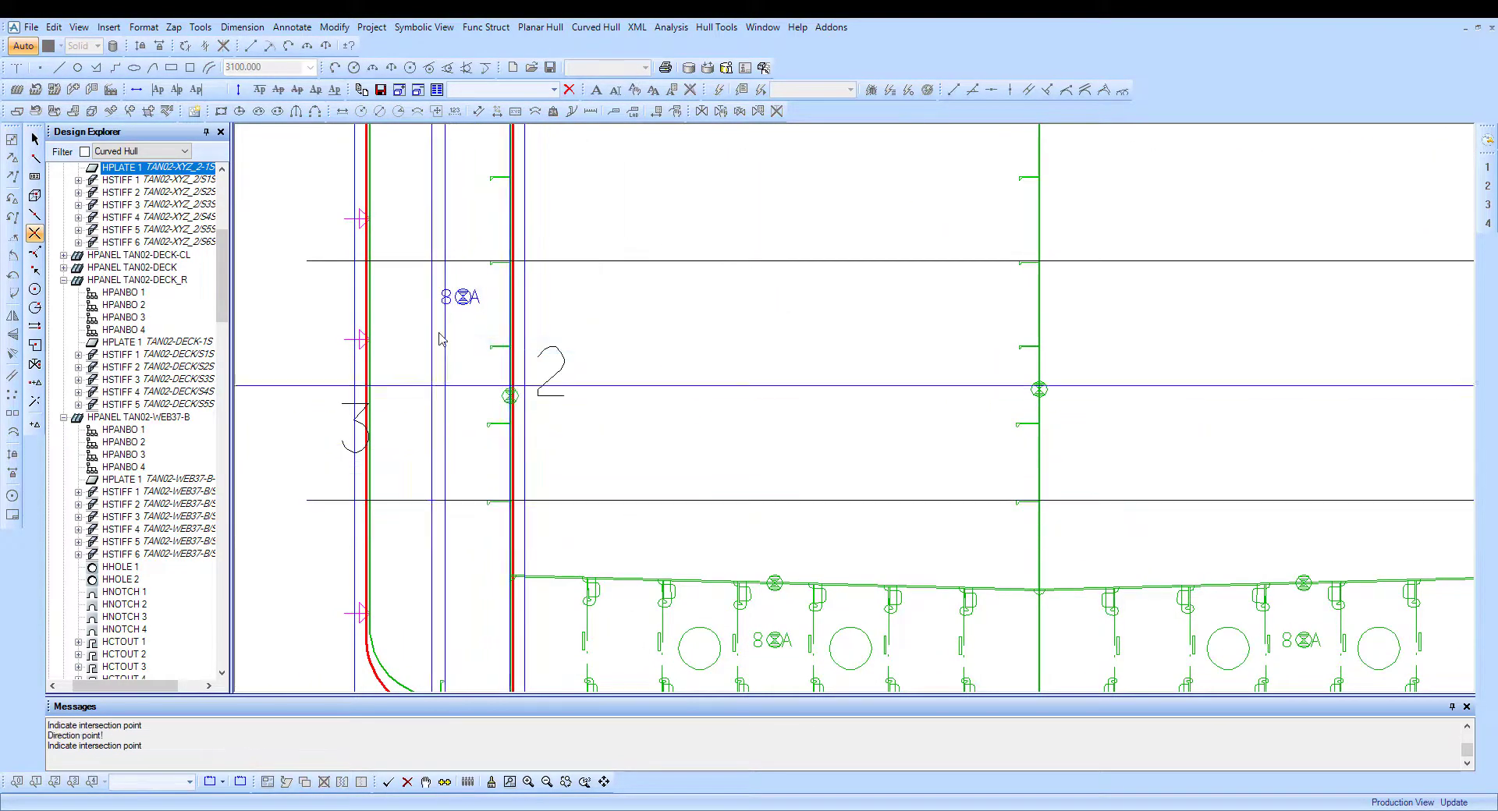
pyautogui.click(511, 359)
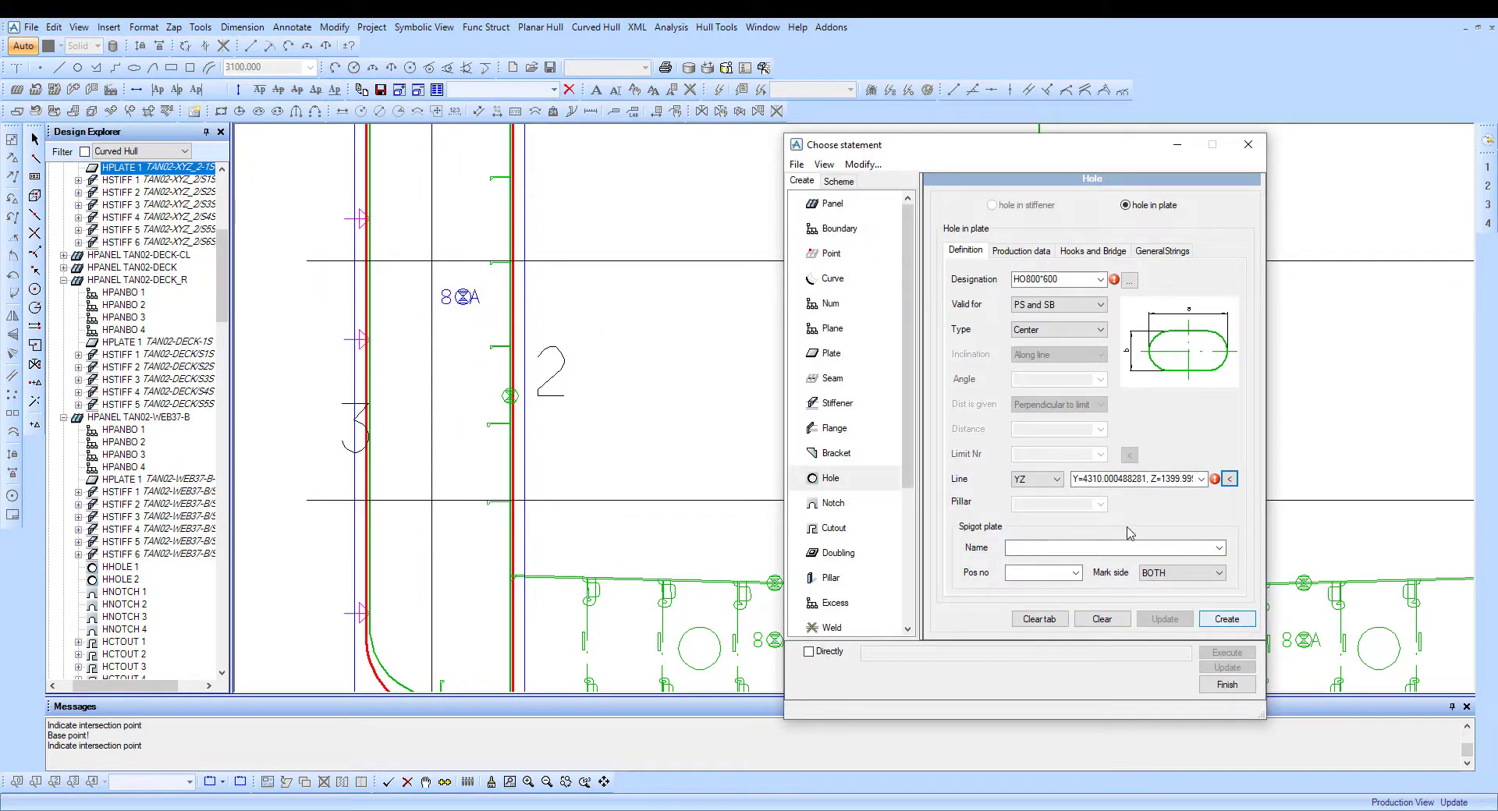
pyautogui.click(1226, 620)
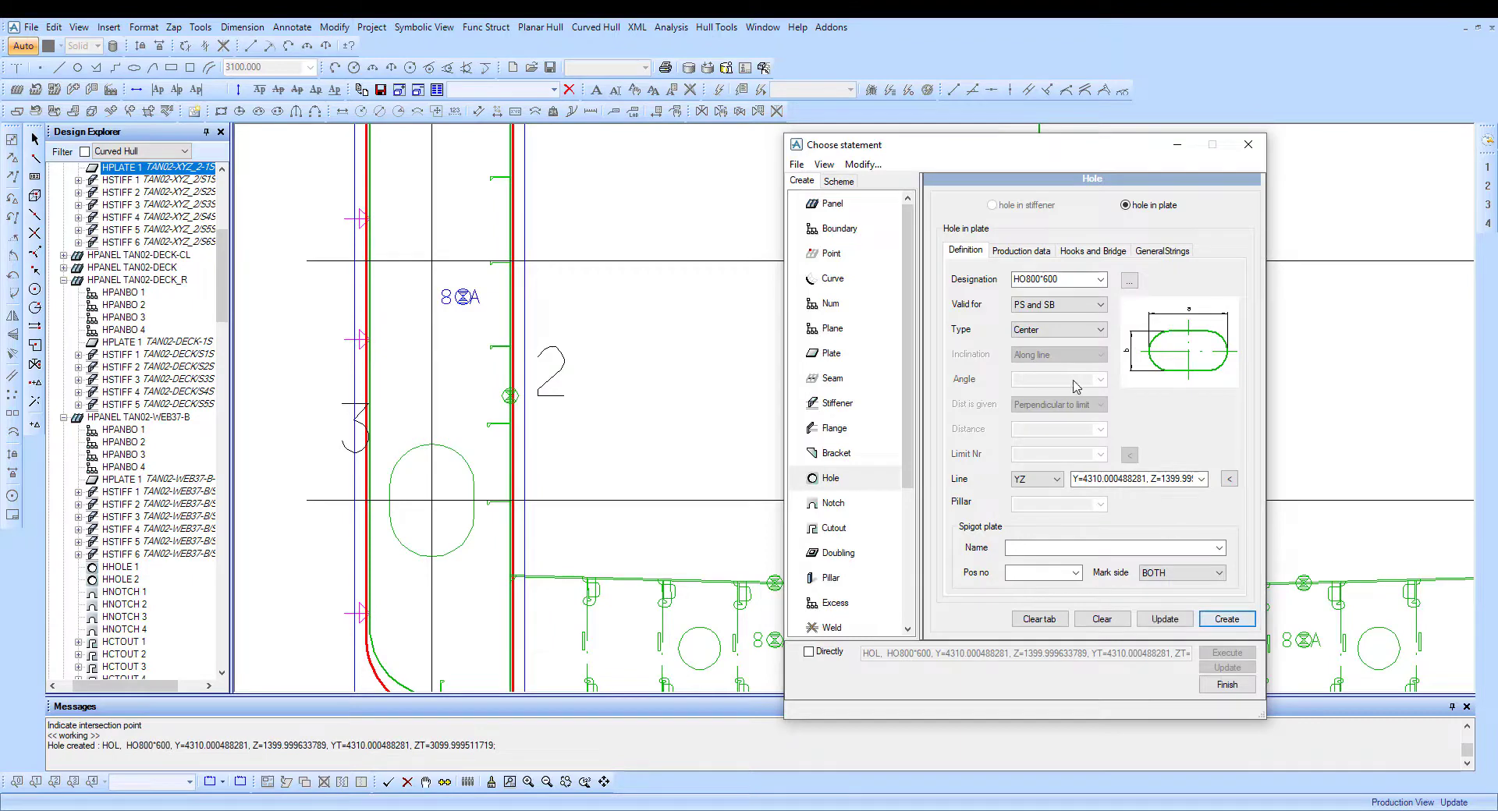
# Create a second hole with designation HO500*400 at the intersection of the vertical and upper horizontal reference lines, oriented upwards towards the deck.
pyautogui.click(1129, 280)
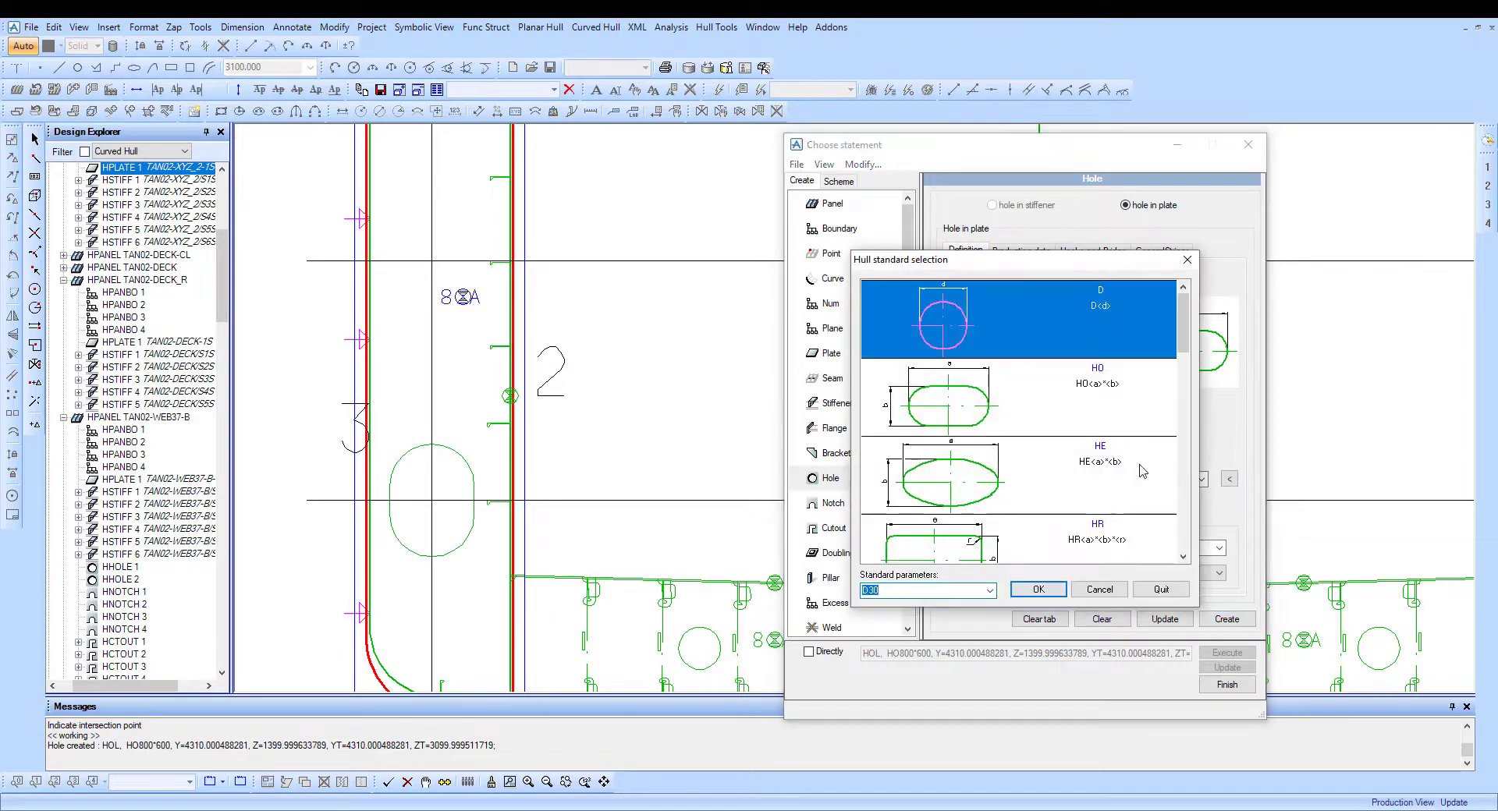
pyautogui.click(1187, 260)
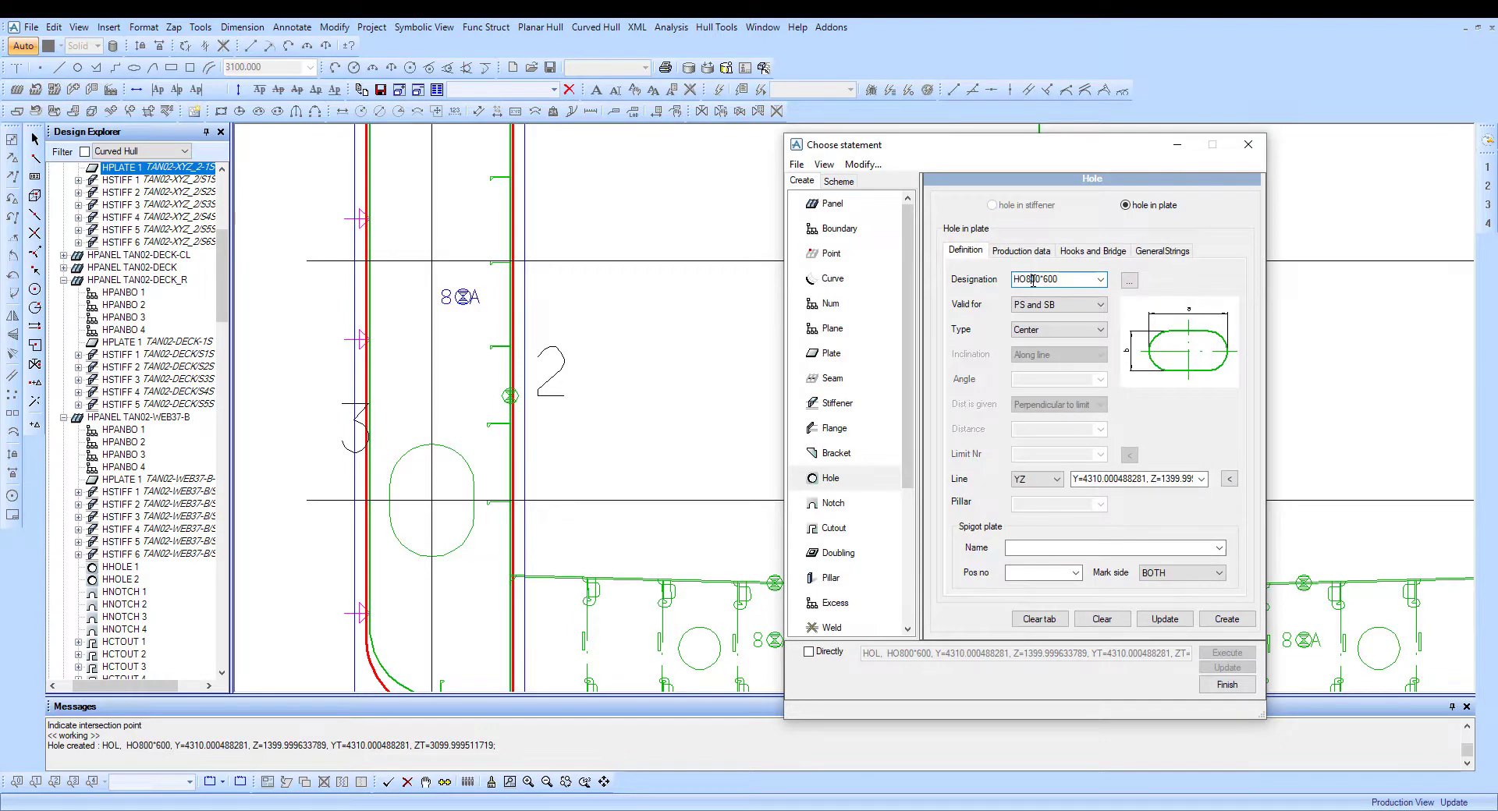
pyautogui.press('BackSpace')
pyautogui.click(1230, 479)
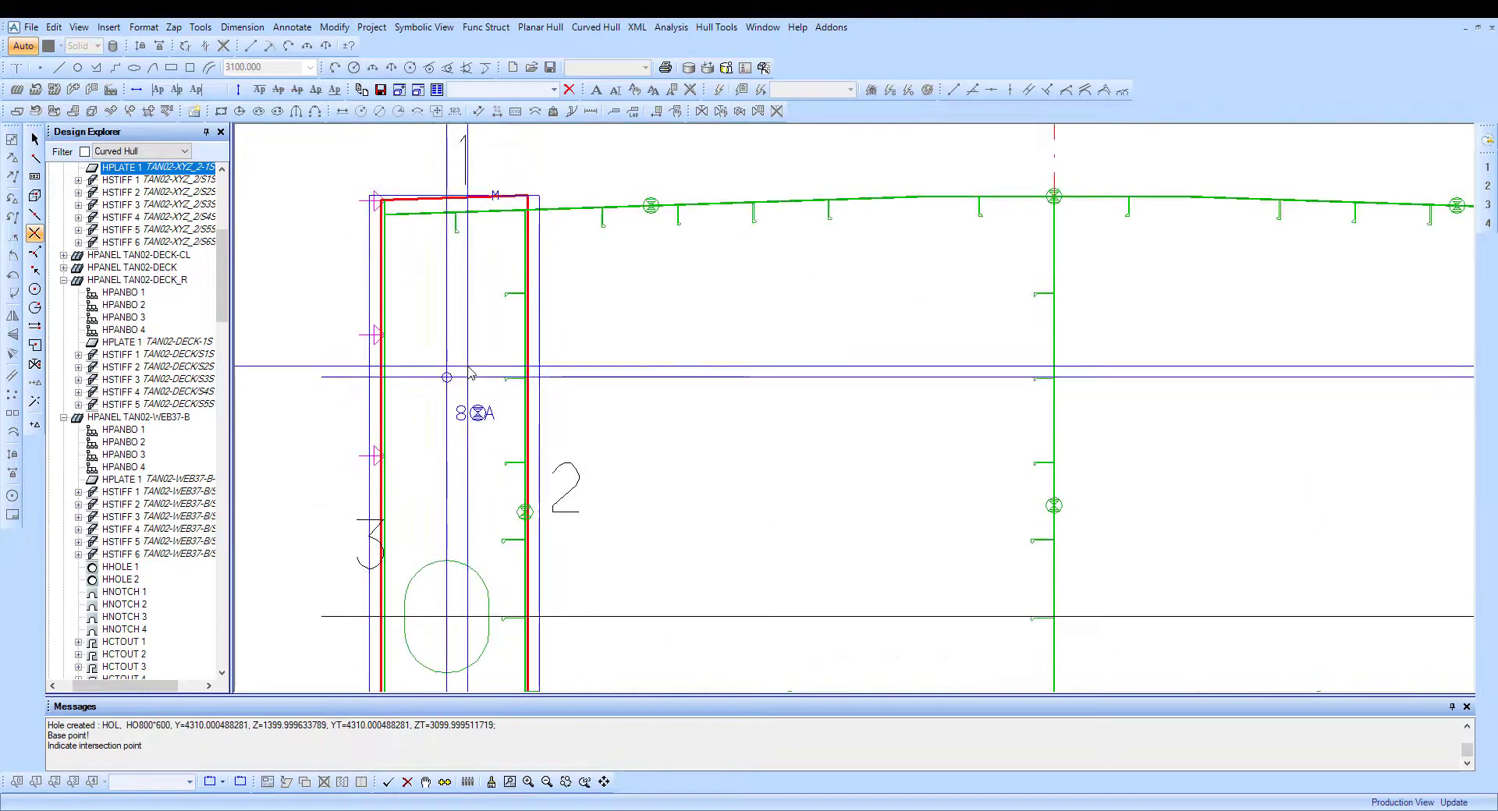
pyautogui.click(471, 374)
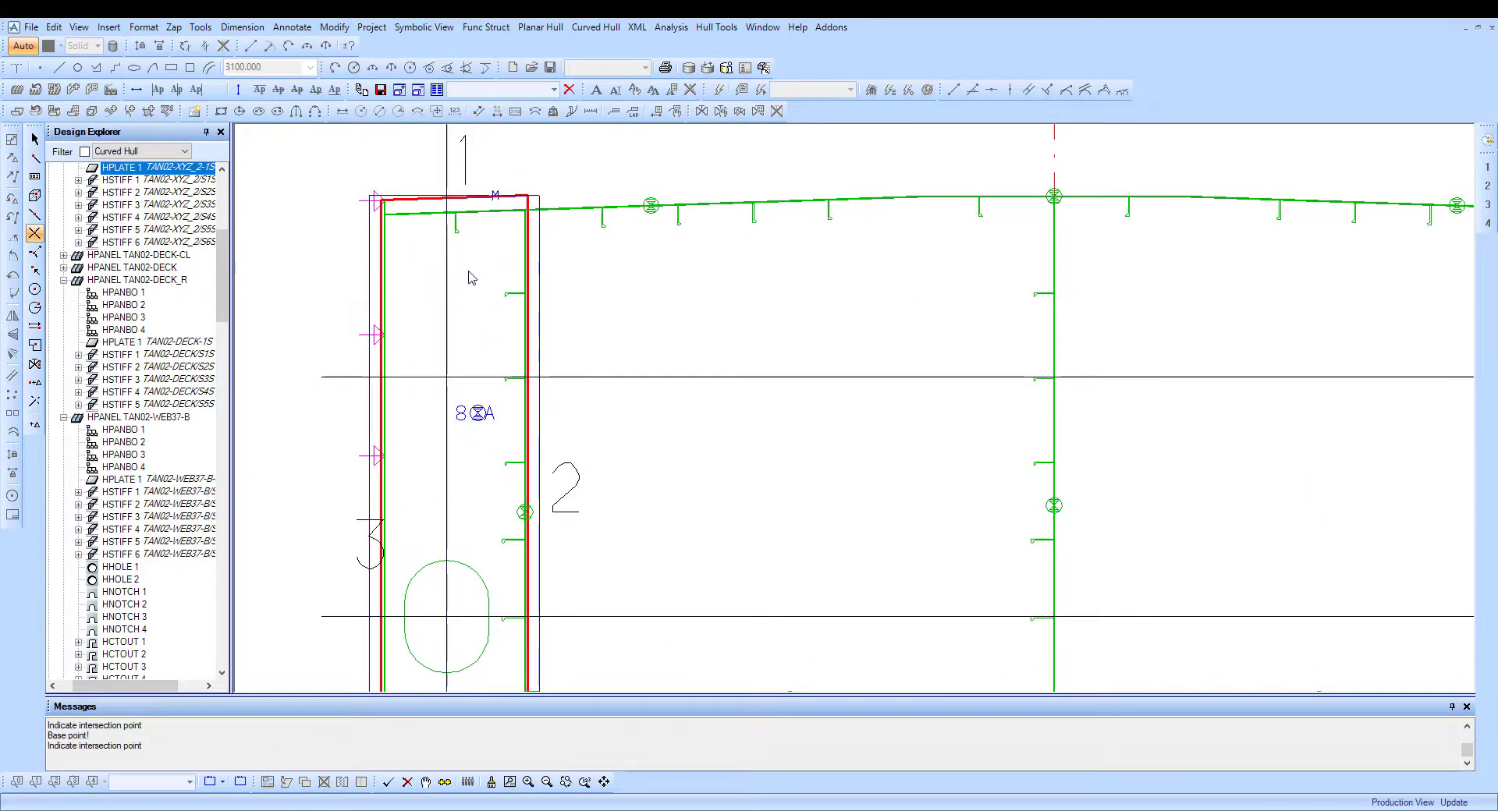
pyautogui.click(471, 278)
pyautogui.click(1226, 619)
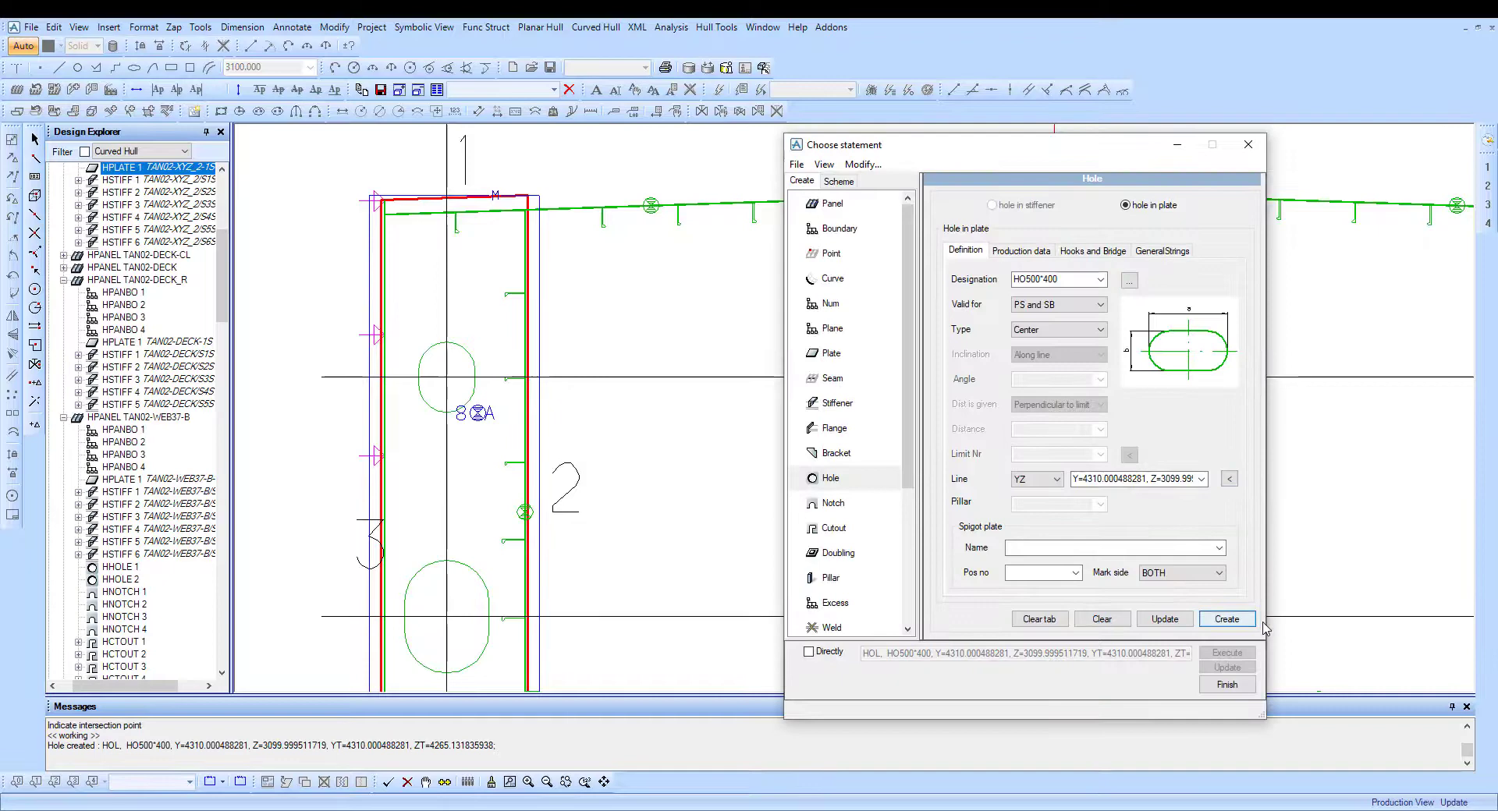
# Finish modifying the port web panel and store TAN02-WEB37-S.
pyautogui.click(1251, 691)
pyautogui.click(54, 89)
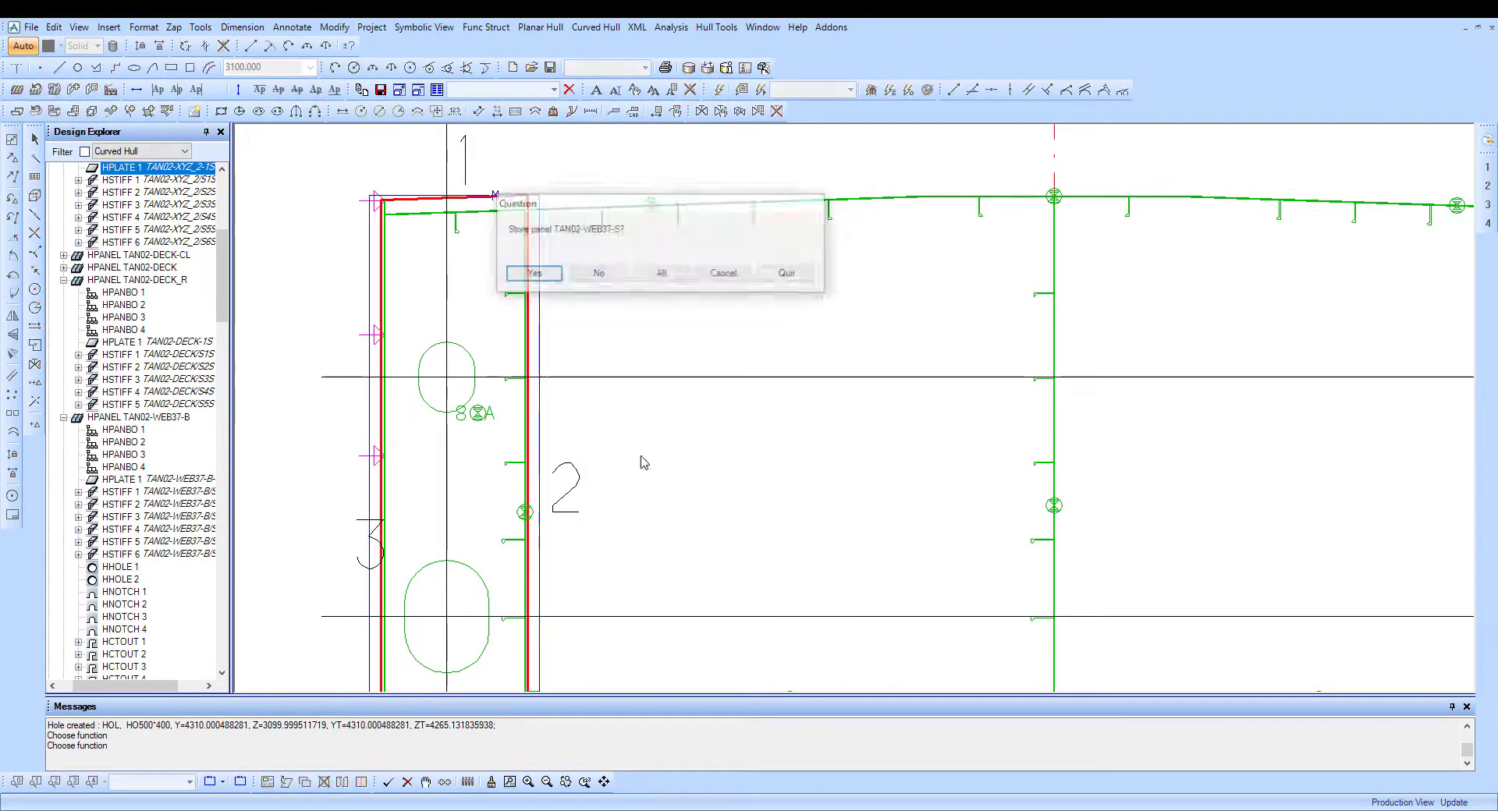
pyautogui.press('Return')
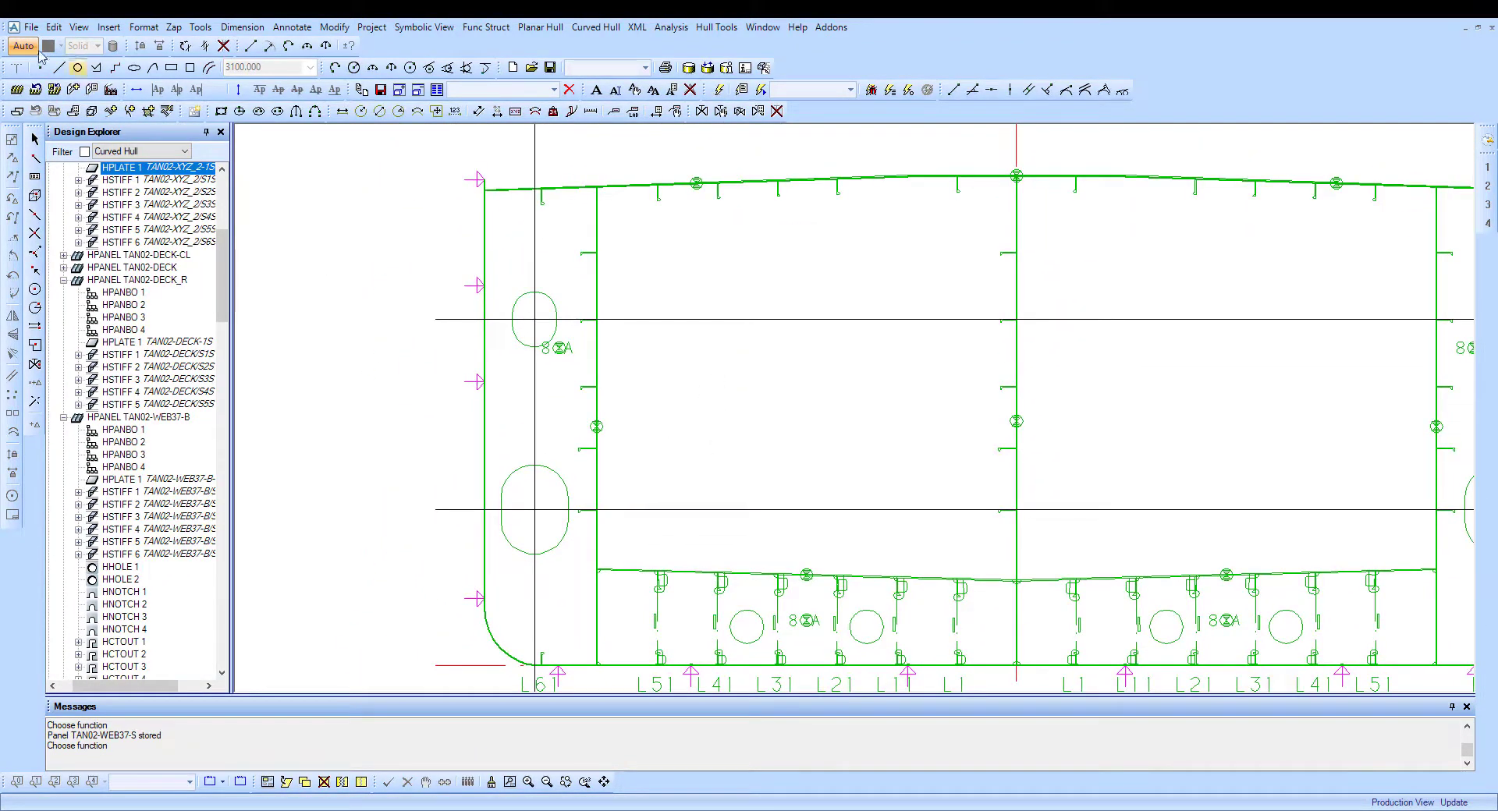
# Delete the vertical reference line and the two horizontal reference lines used for locating the holes.
pyautogui.click(53, 27)
pyautogui.moveTo(82, 45)
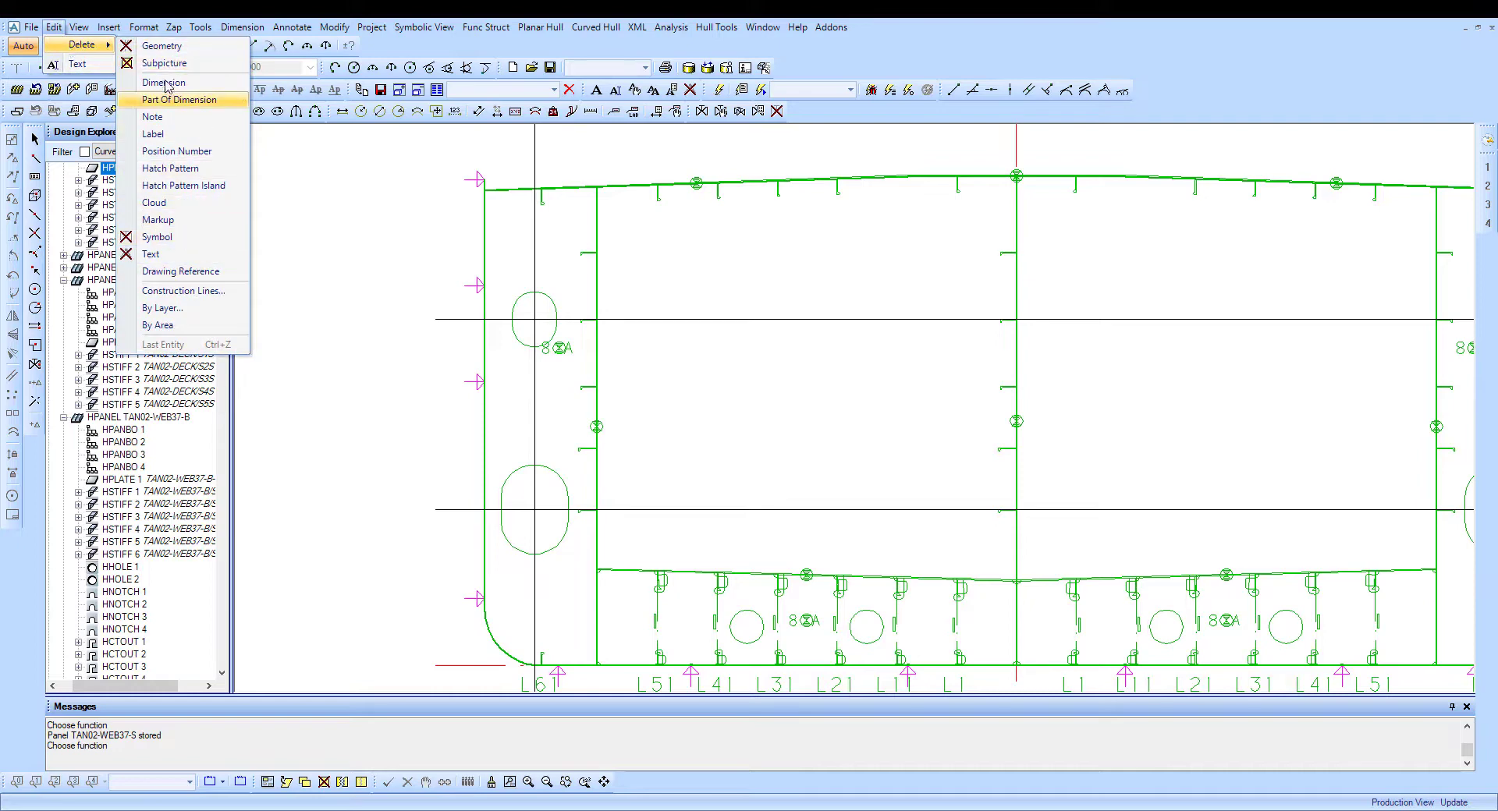
pyautogui.click(160, 47)
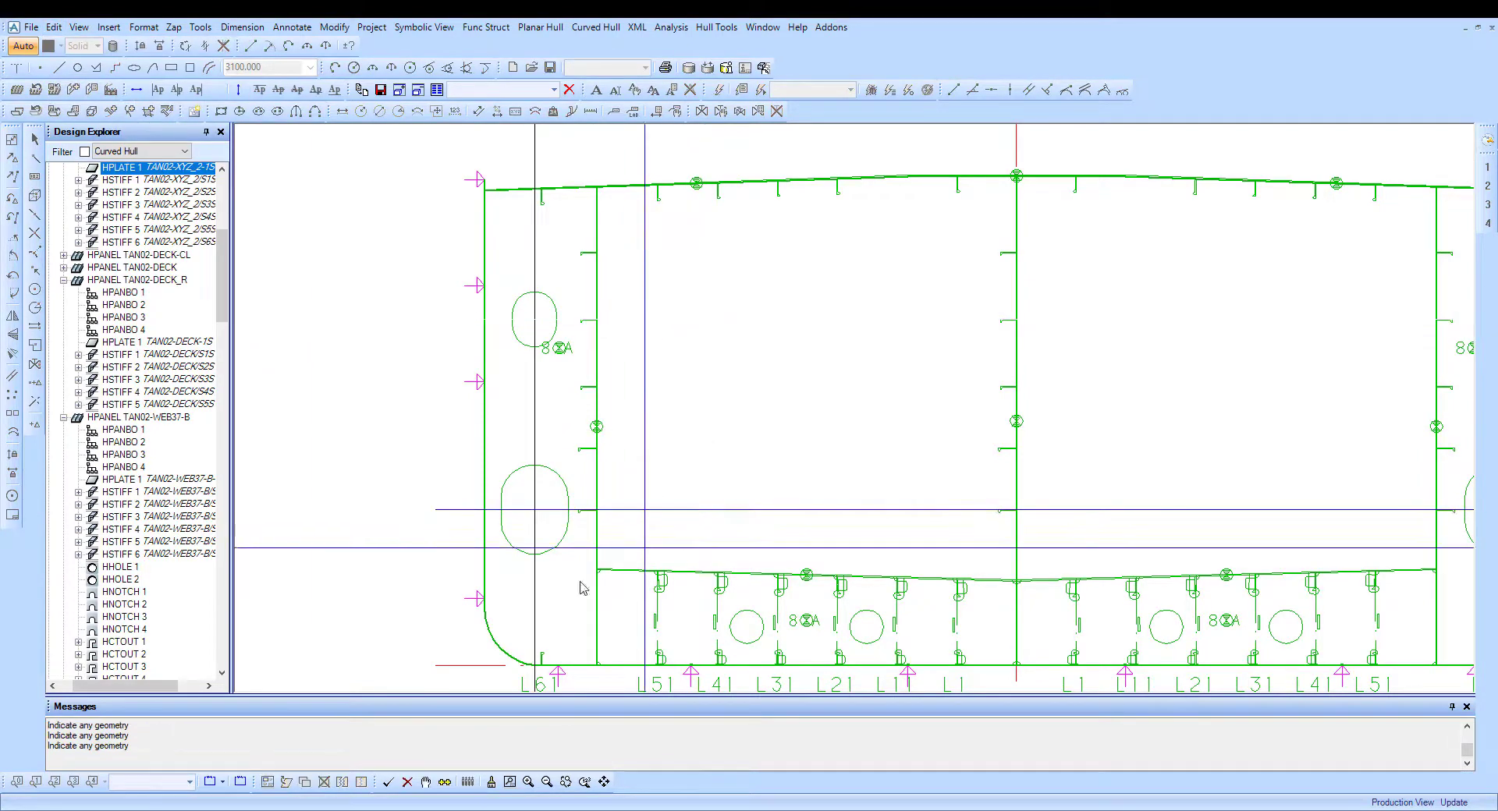
pyautogui.press('Escape')
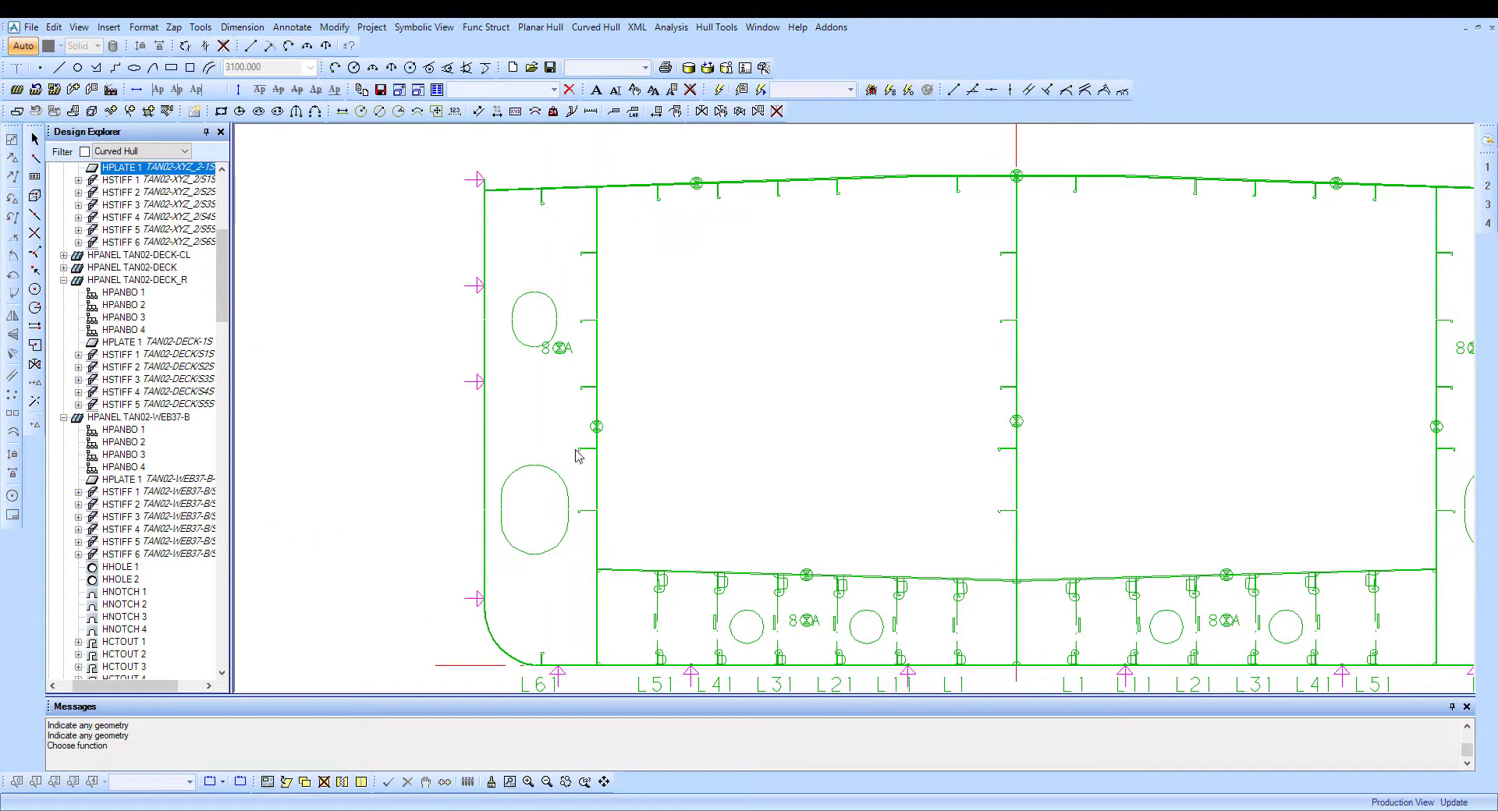
# Reopen the port web panel TAN02-WEB37-S for adding components and define a plate notch with designation R35.
pyautogui.rightClick(567, 353)
pyautogui.click(571, 348)
pyautogui.rightClick(566, 348)
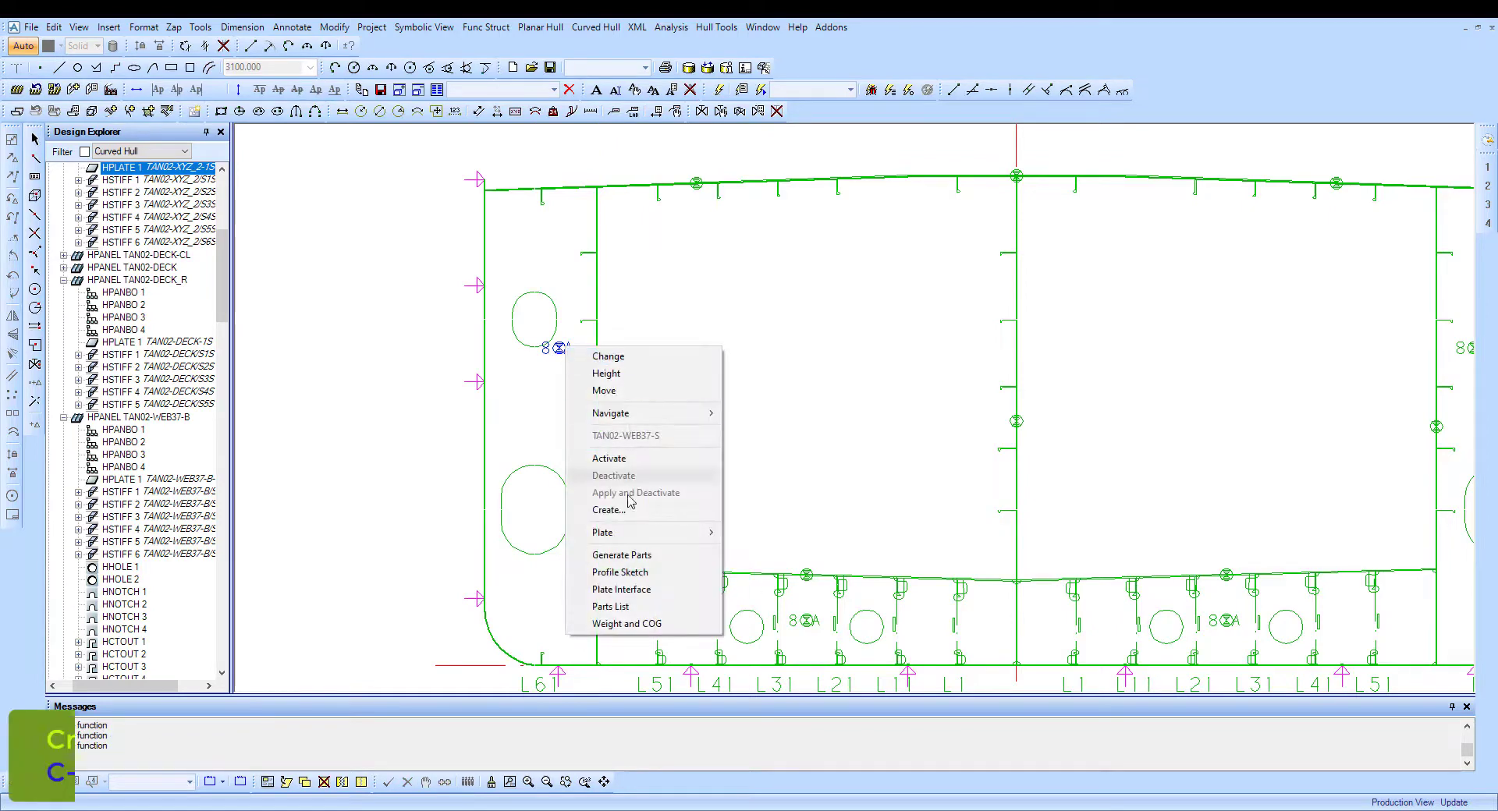
pyautogui.click(616, 510)
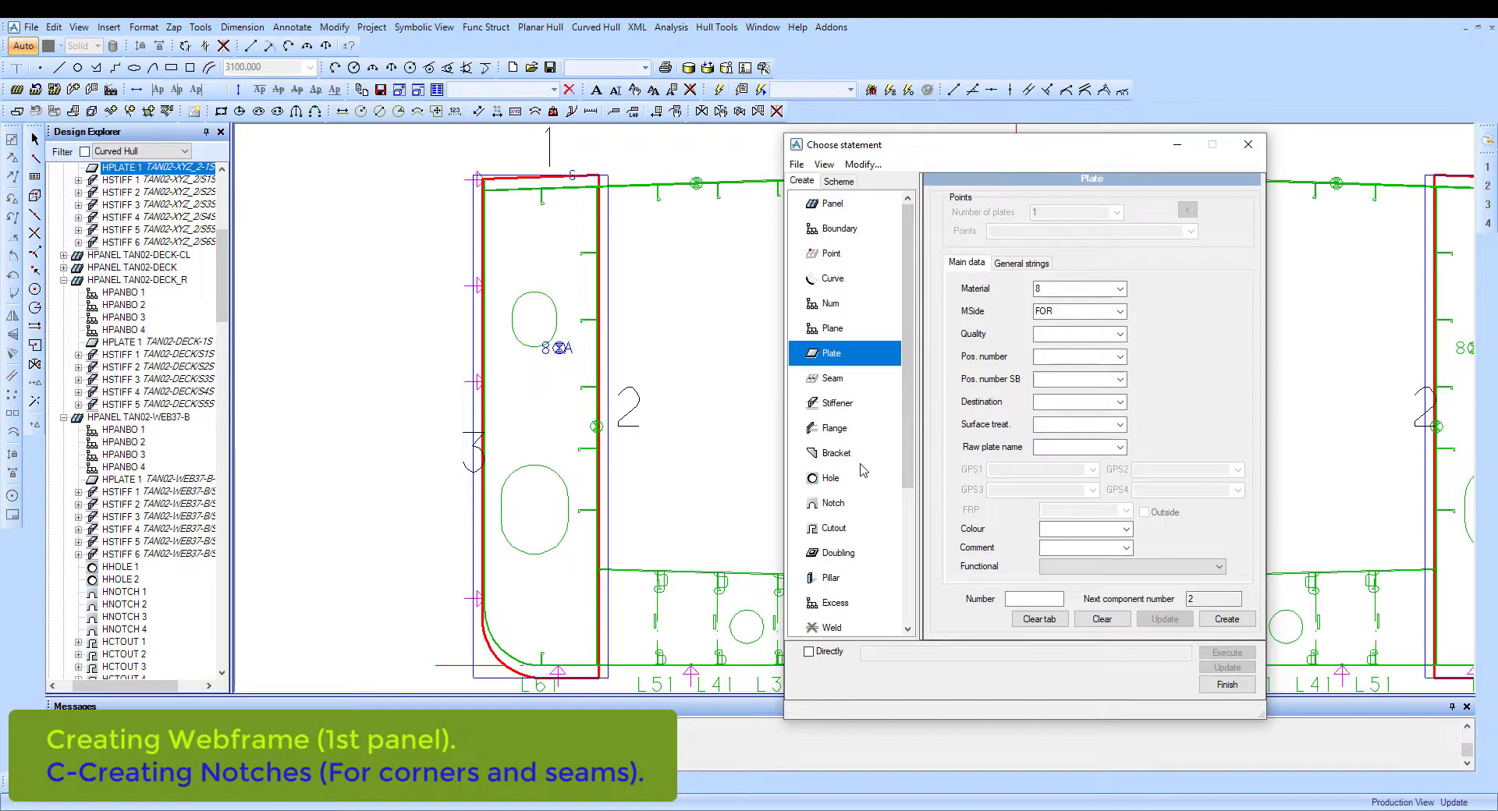
pyautogui.click(840, 509)
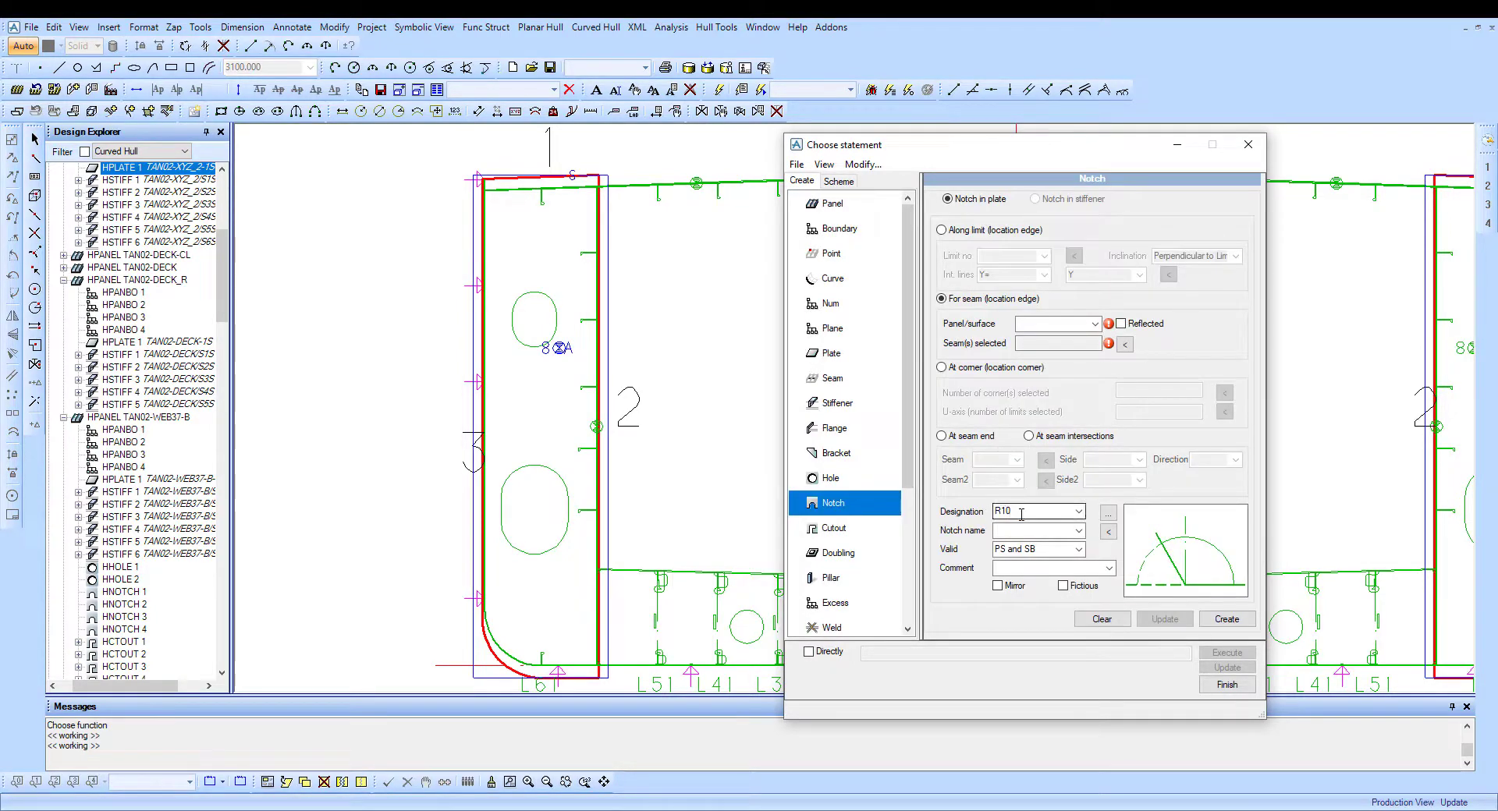
pyautogui.click(1025, 513)
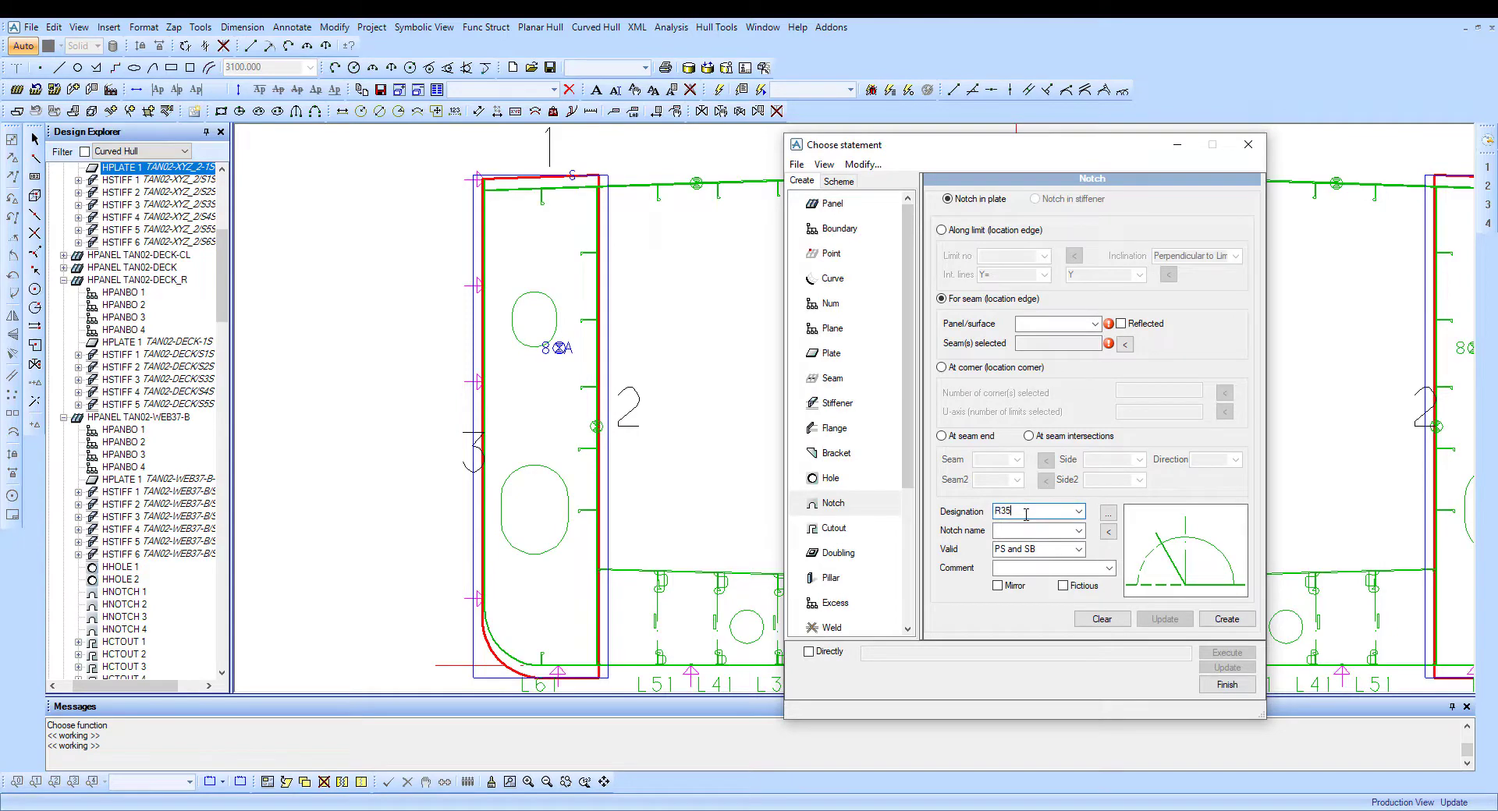
# Create the R35 notches at the panel's two upper corners and its lower inboard corner.
pyautogui.click(998, 367)
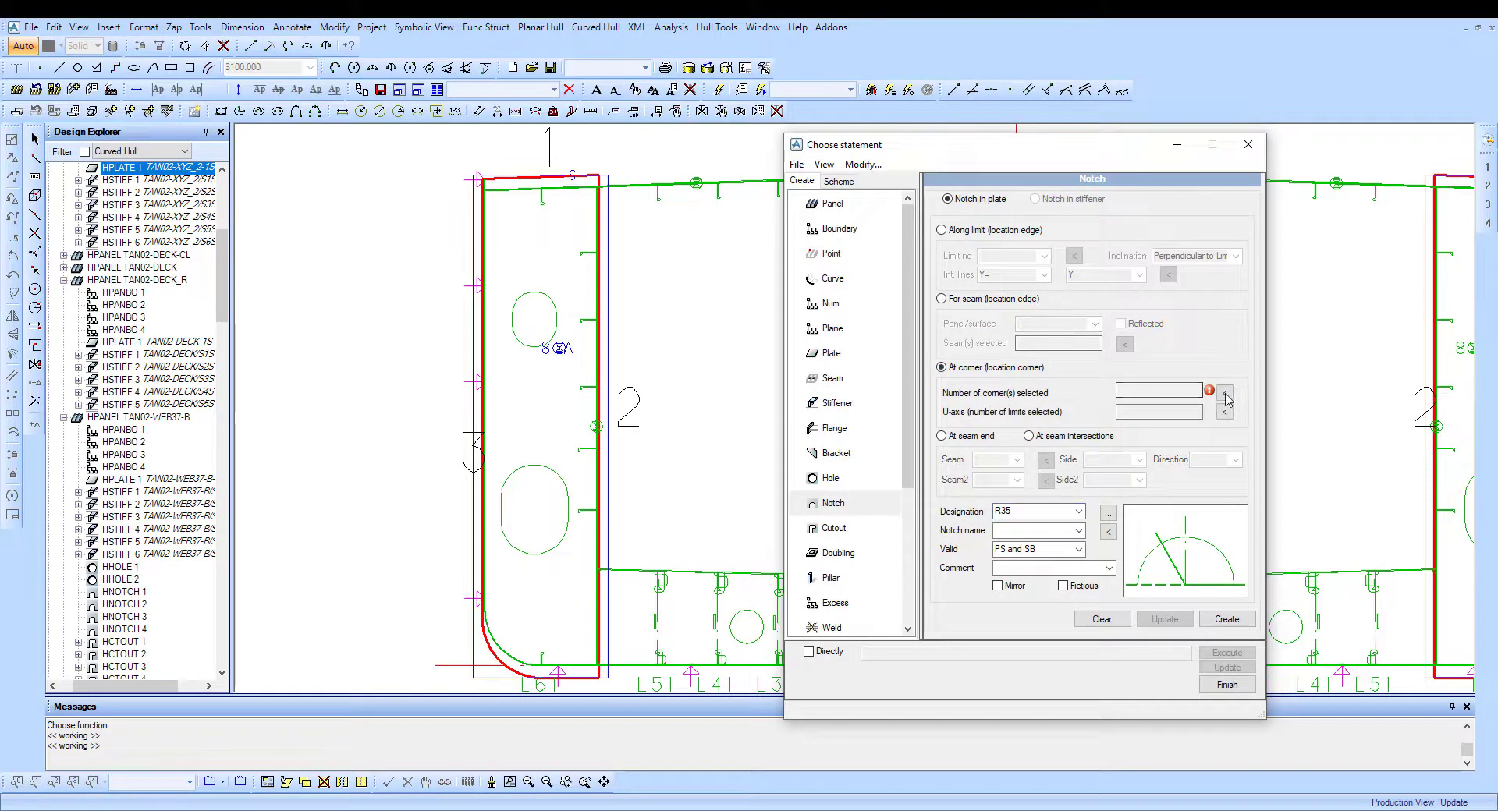
pyautogui.click(1225, 393)
pyautogui.click(559, 213)
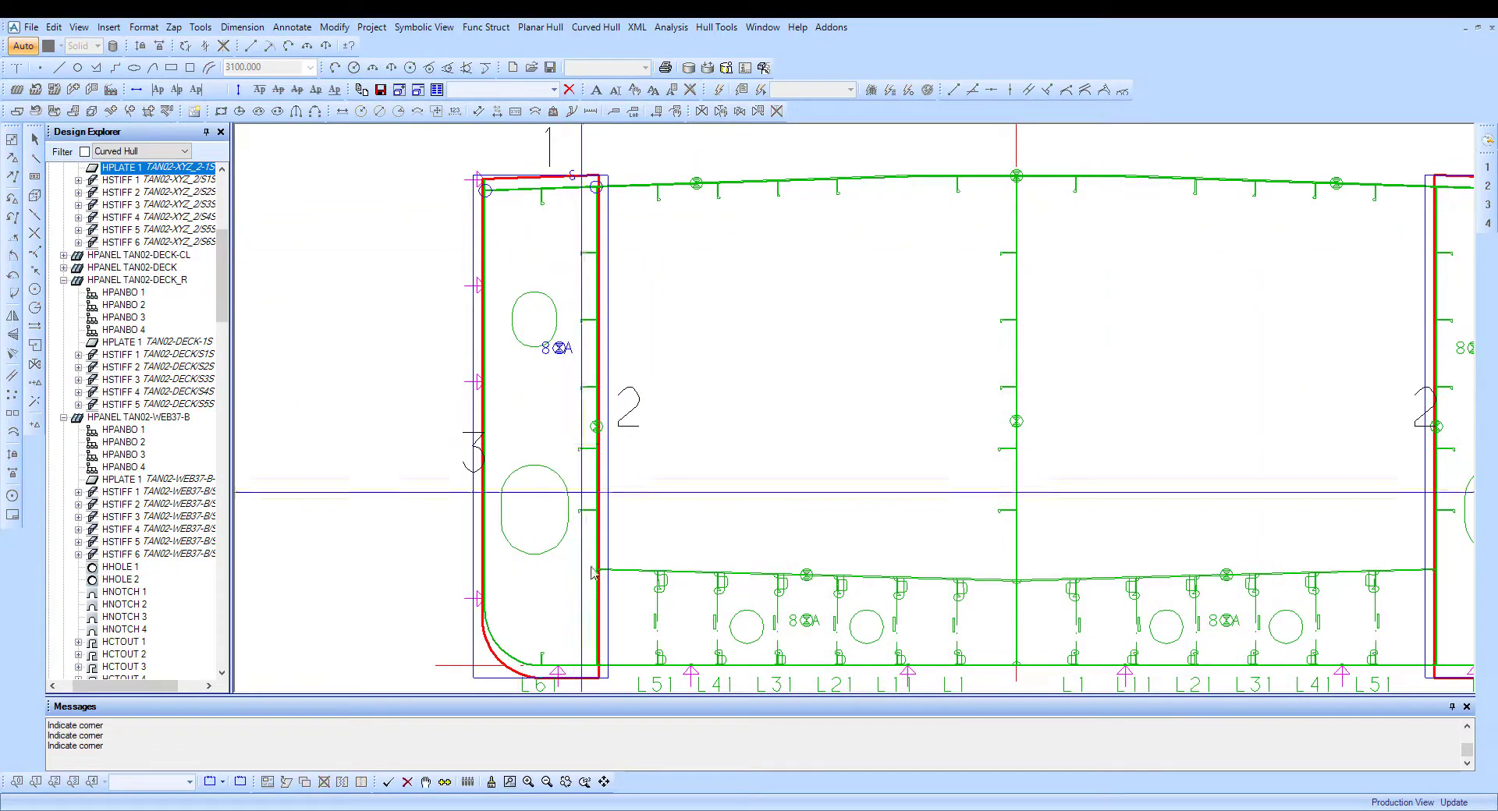
pyautogui.click(590, 641)
pyautogui.press('Return')
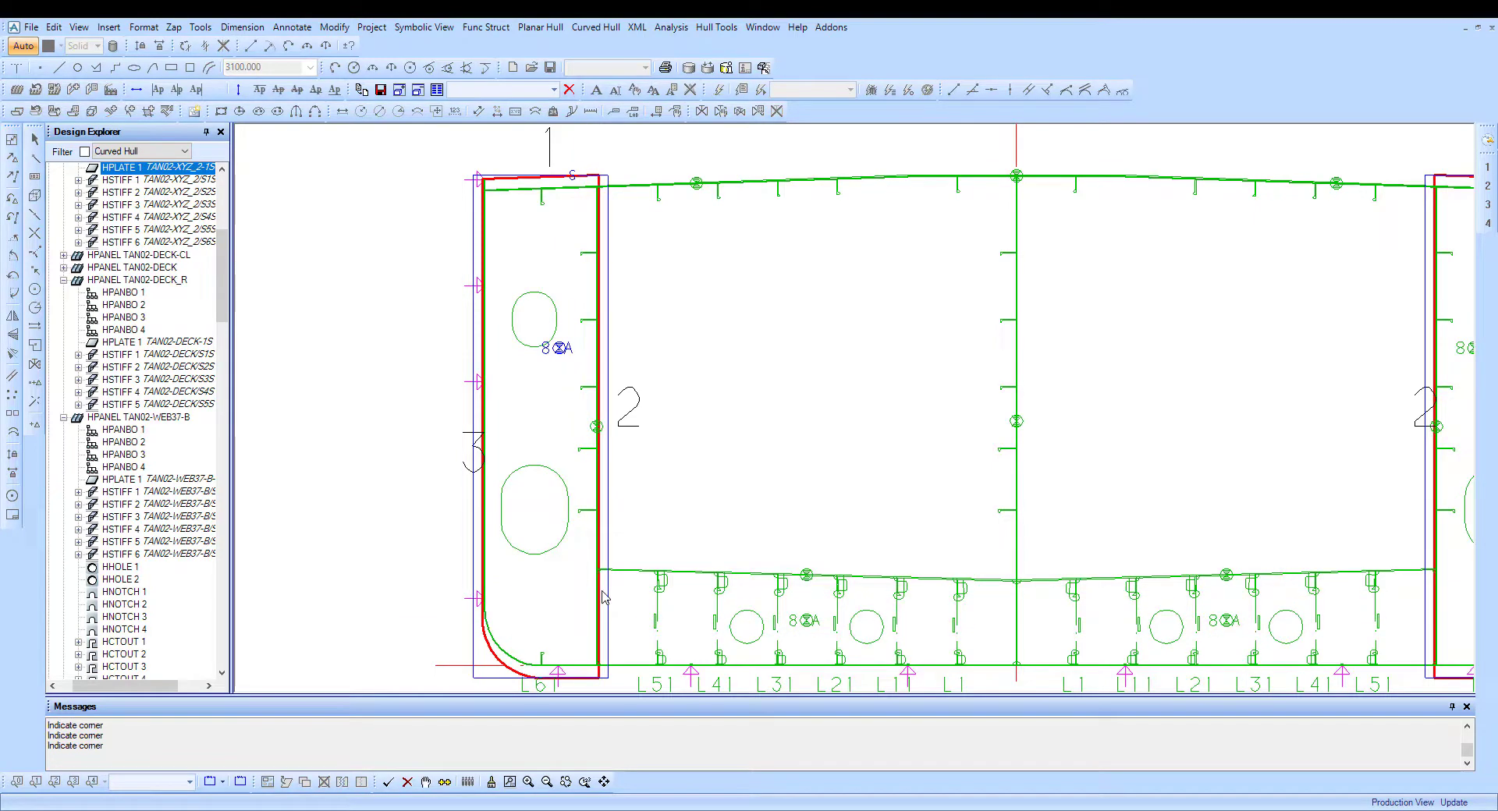
pyautogui.click(1240, 620)
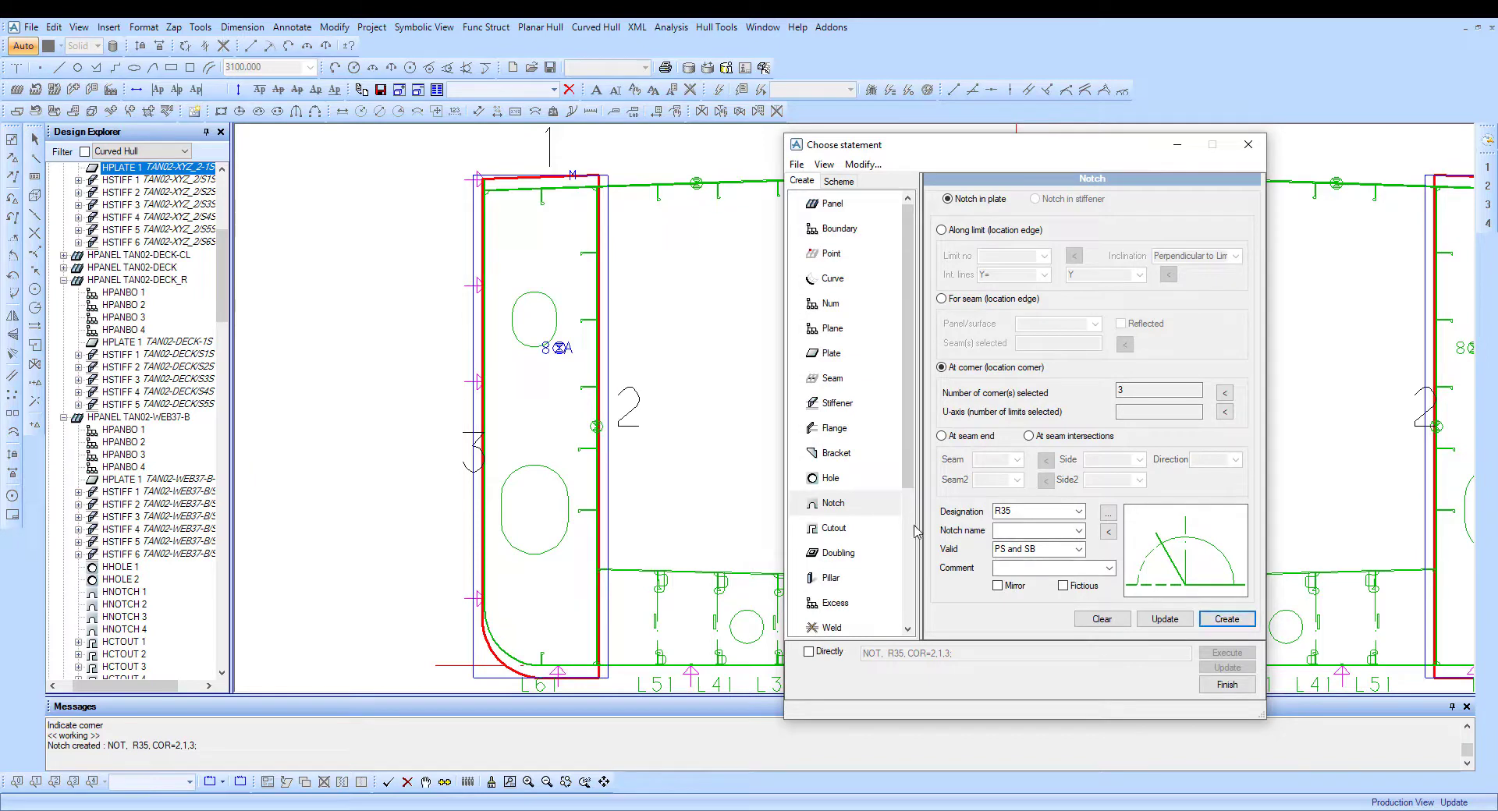
# Create R20 notches for the three shell seams SZ1, SZ2 and SZ3 along the panel's outer edge.
pyautogui.click(970, 304)
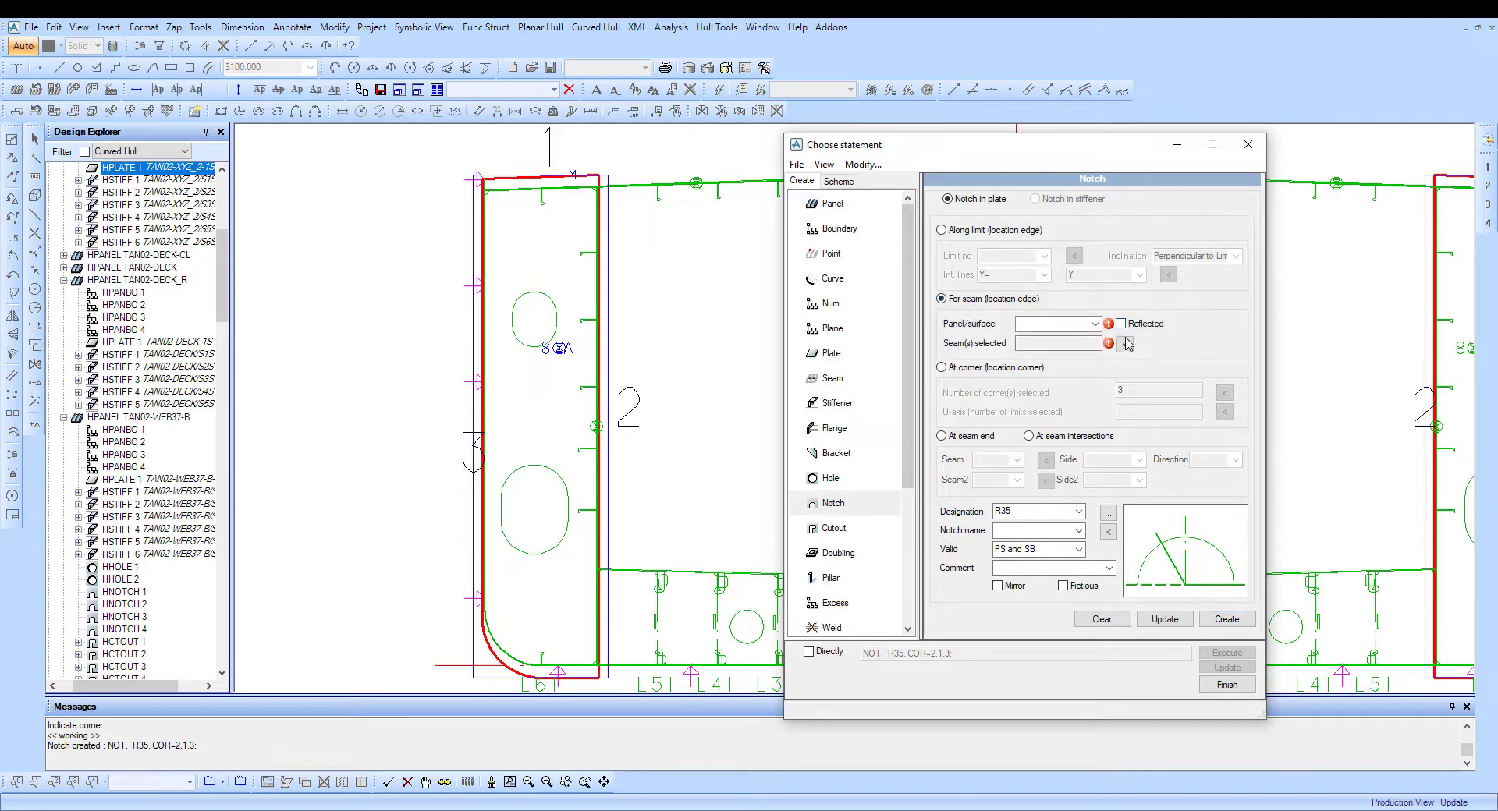
pyautogui.click(1126, 344)
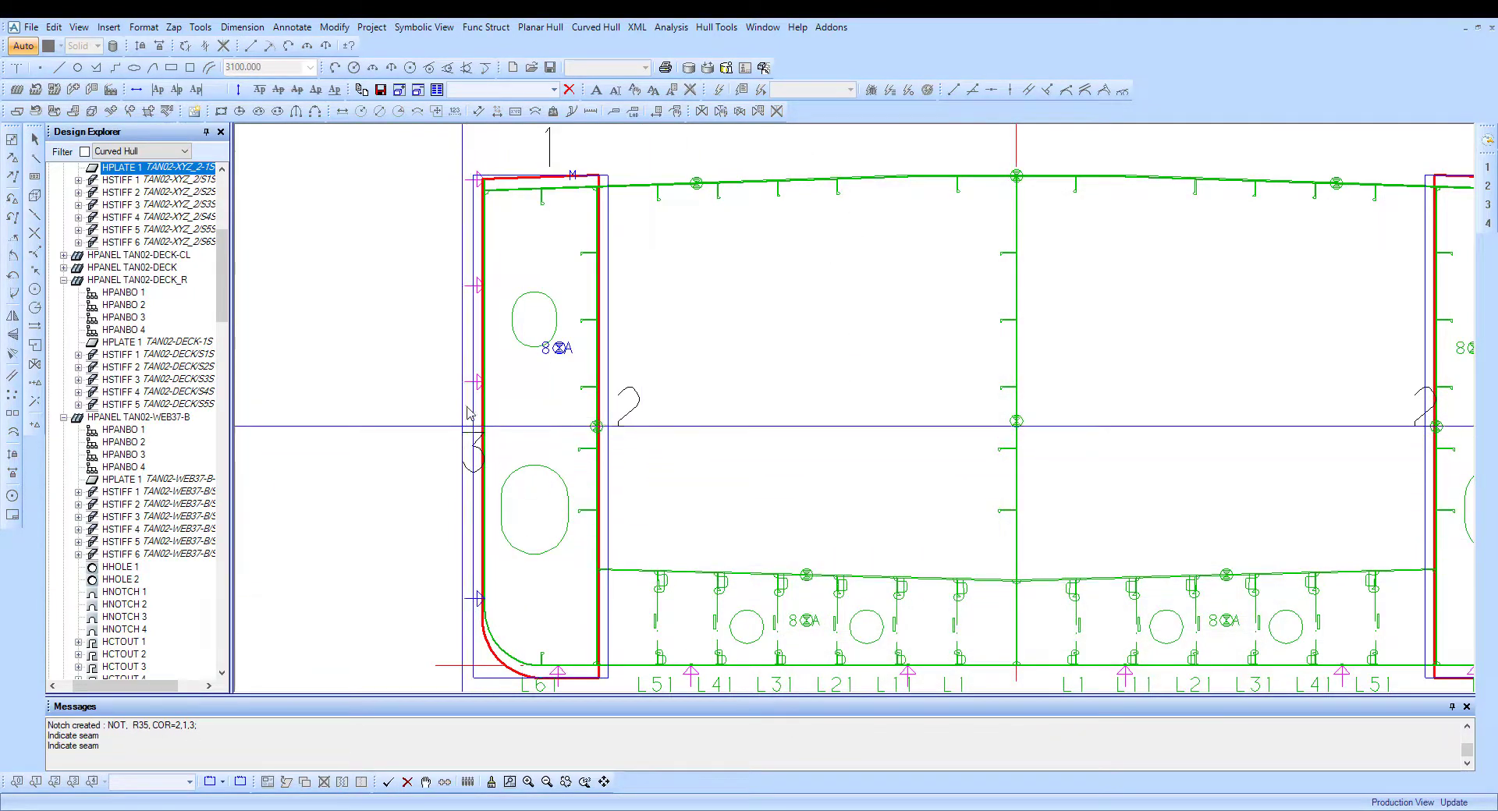
pyautogui.click(480, 288)
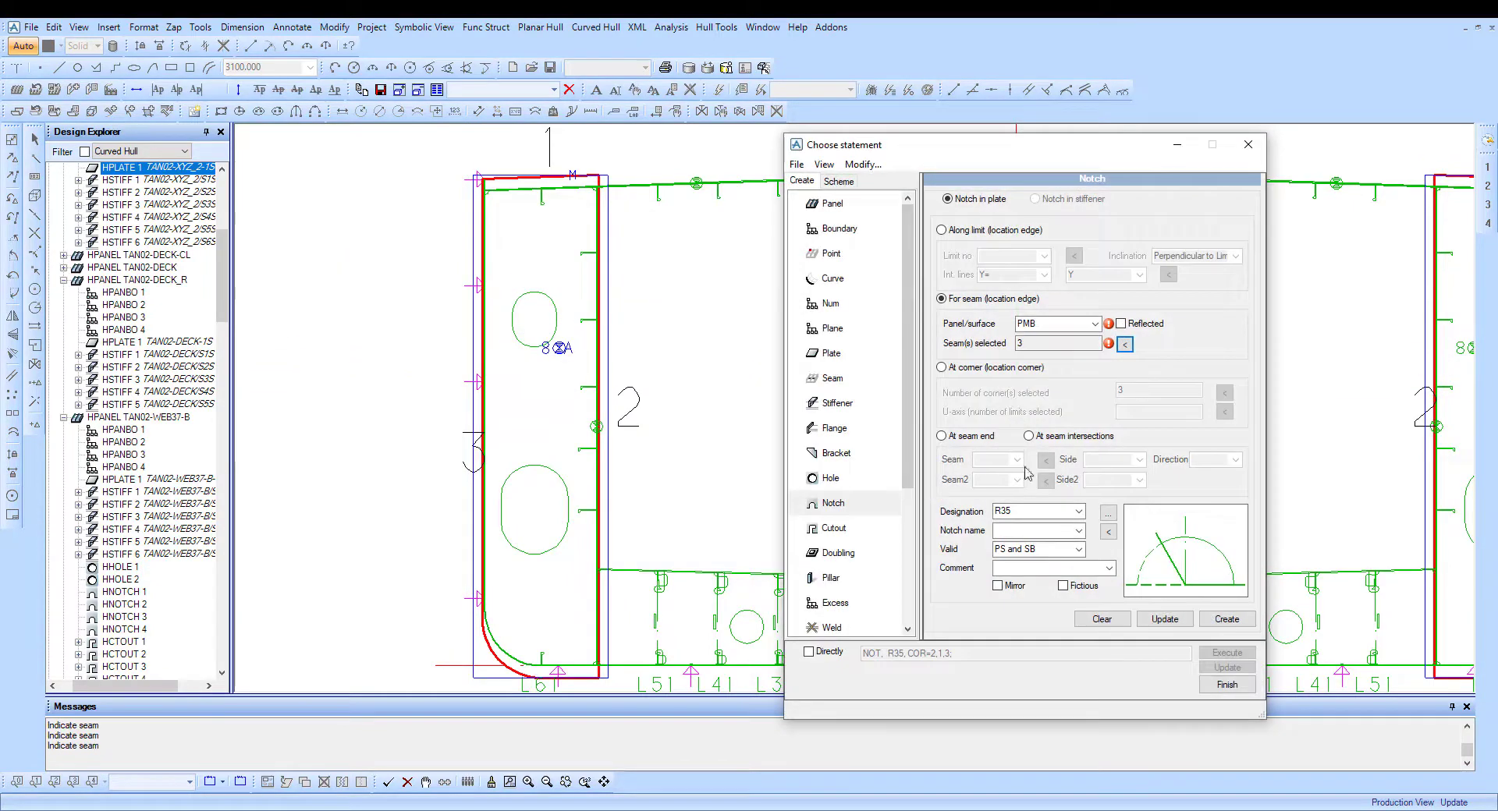
pyautogui.click(1033, 509)
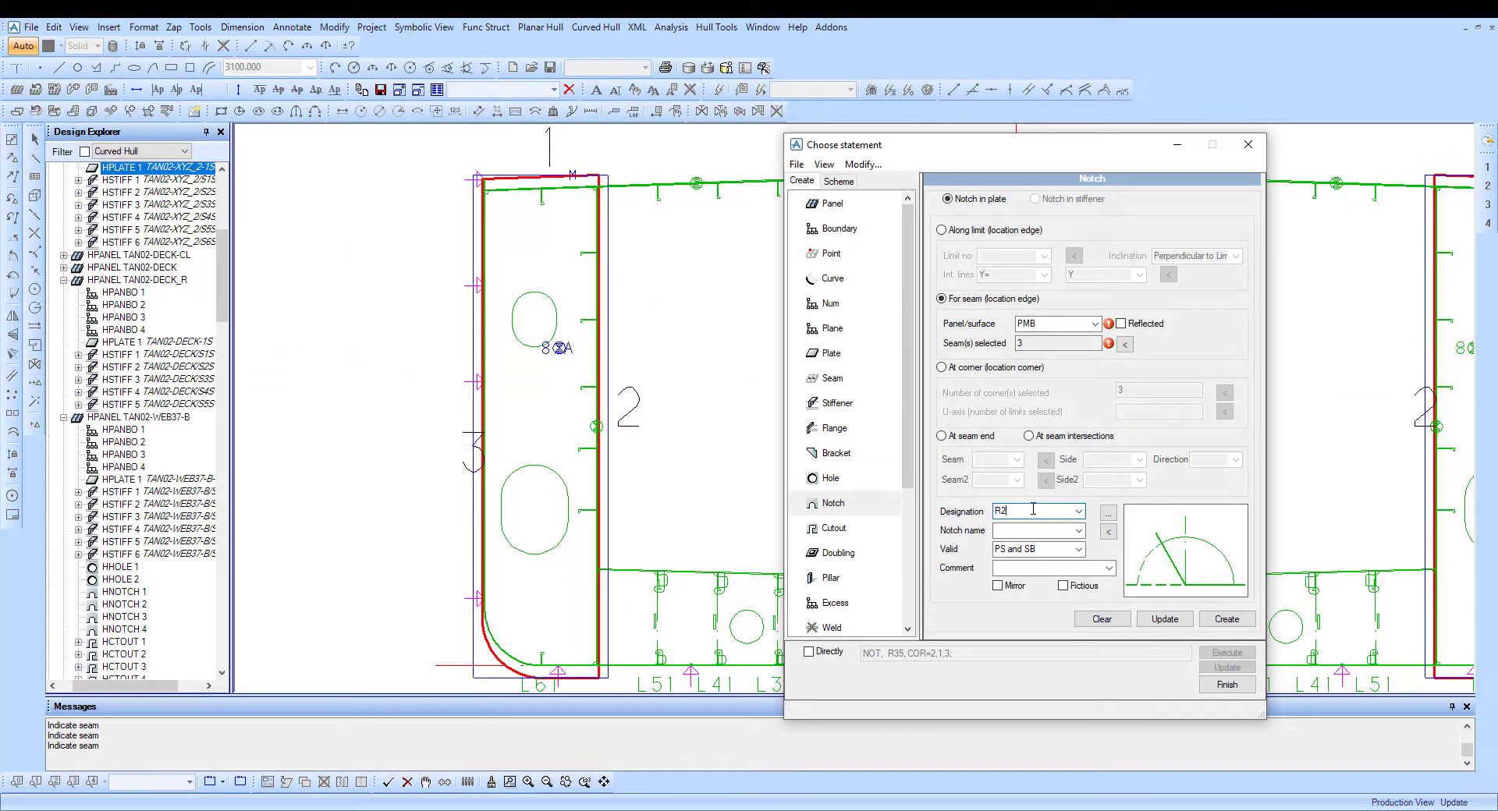
pyautogui.click(1211, 626)
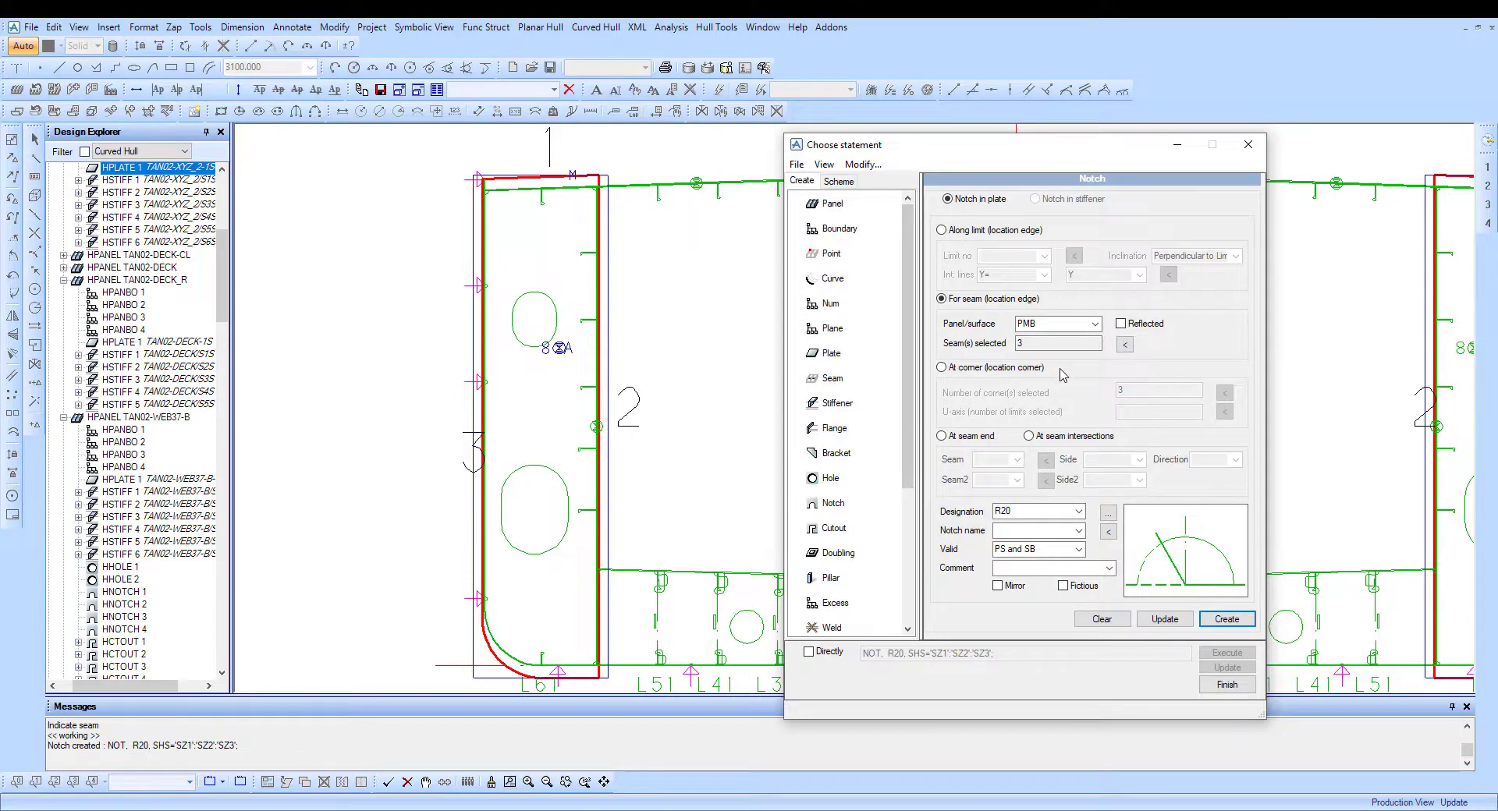
# Create a type 8820 cutout for deck stiffener ST5 of TAN02-DECK, with user-defined clip 888 on the non-moulded side.
pyautogui.click(833, 528)
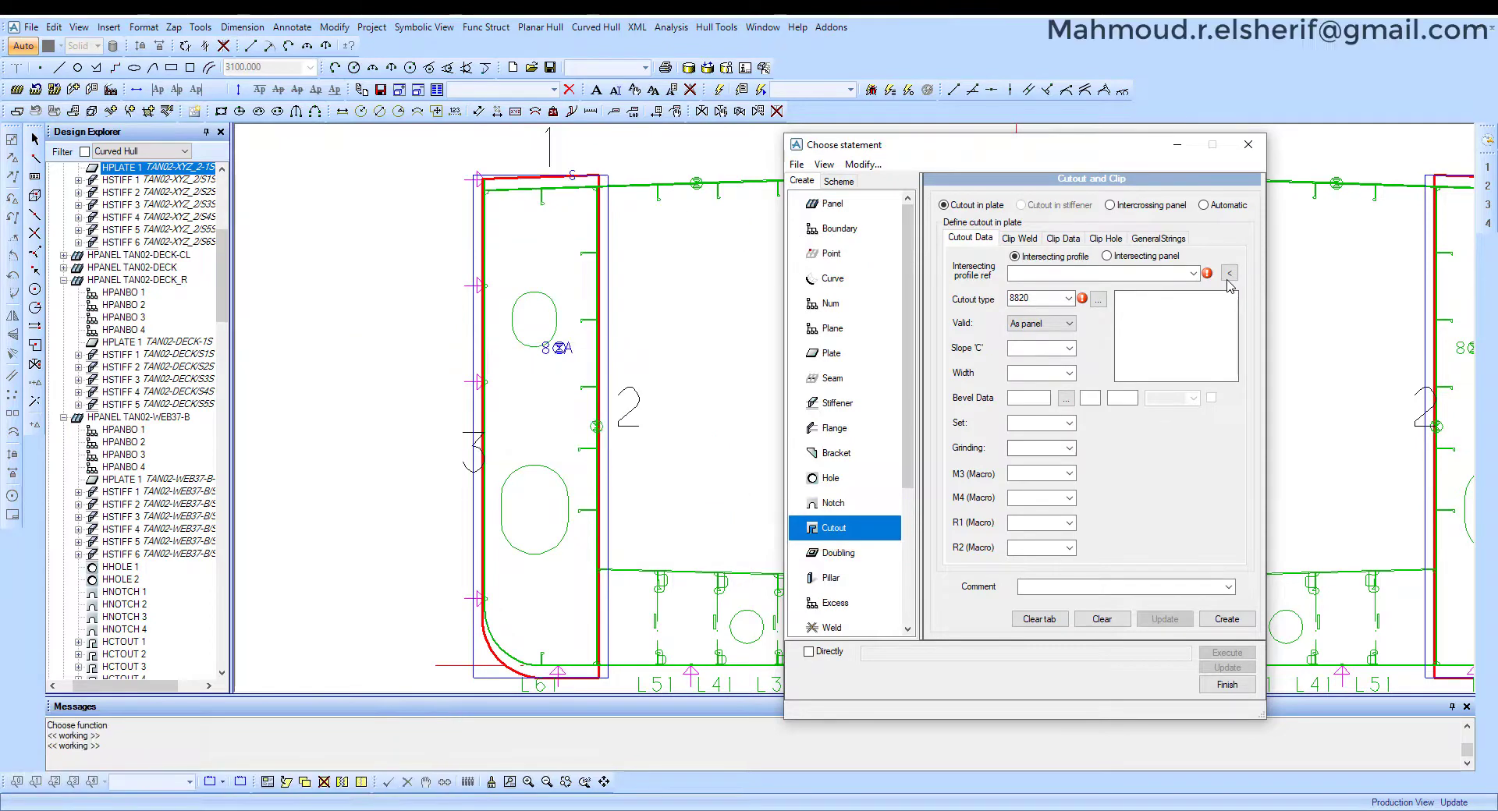
pyautogui.click(1229, 275)
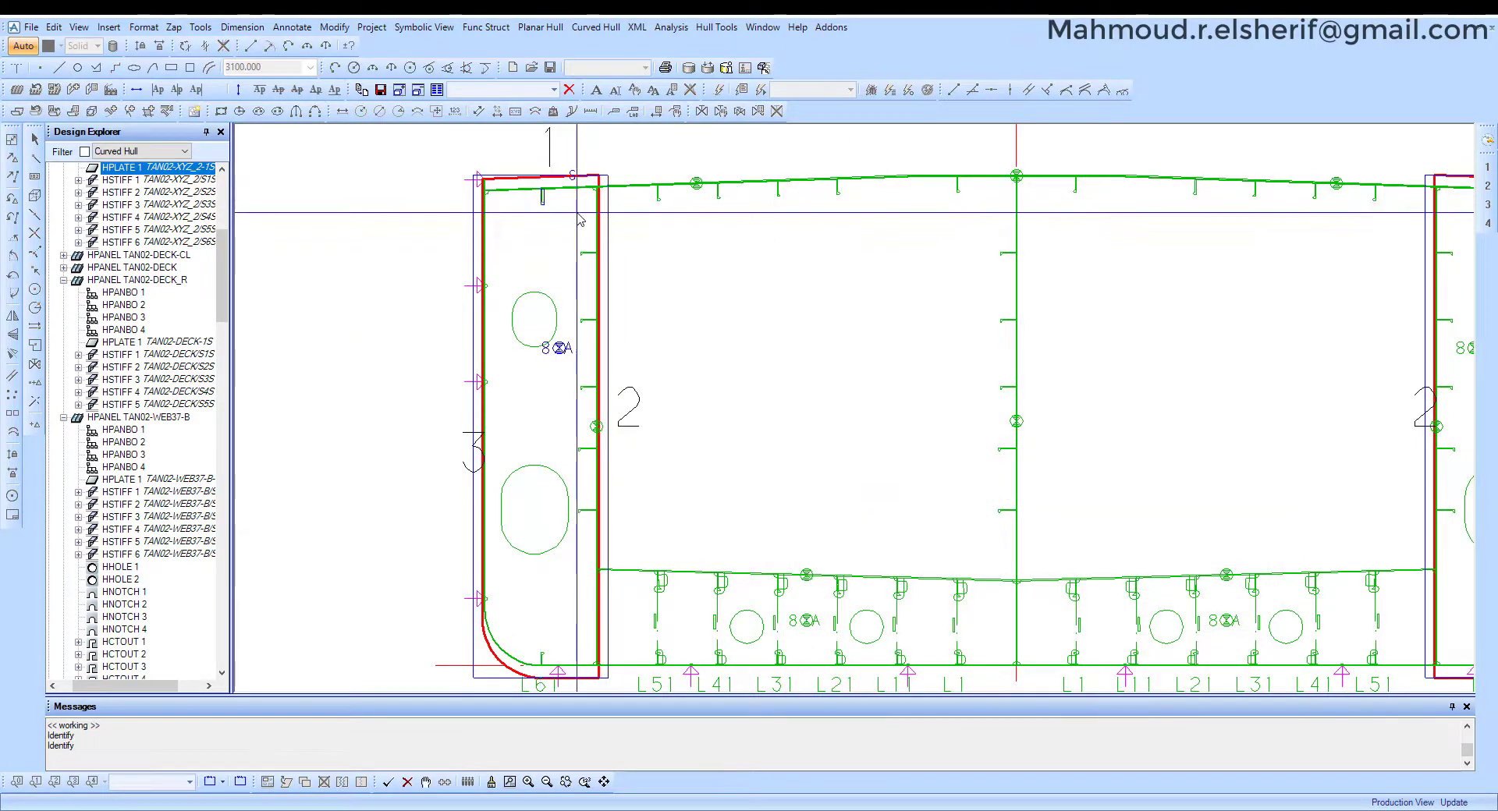
pyautogui.click(577, 213)
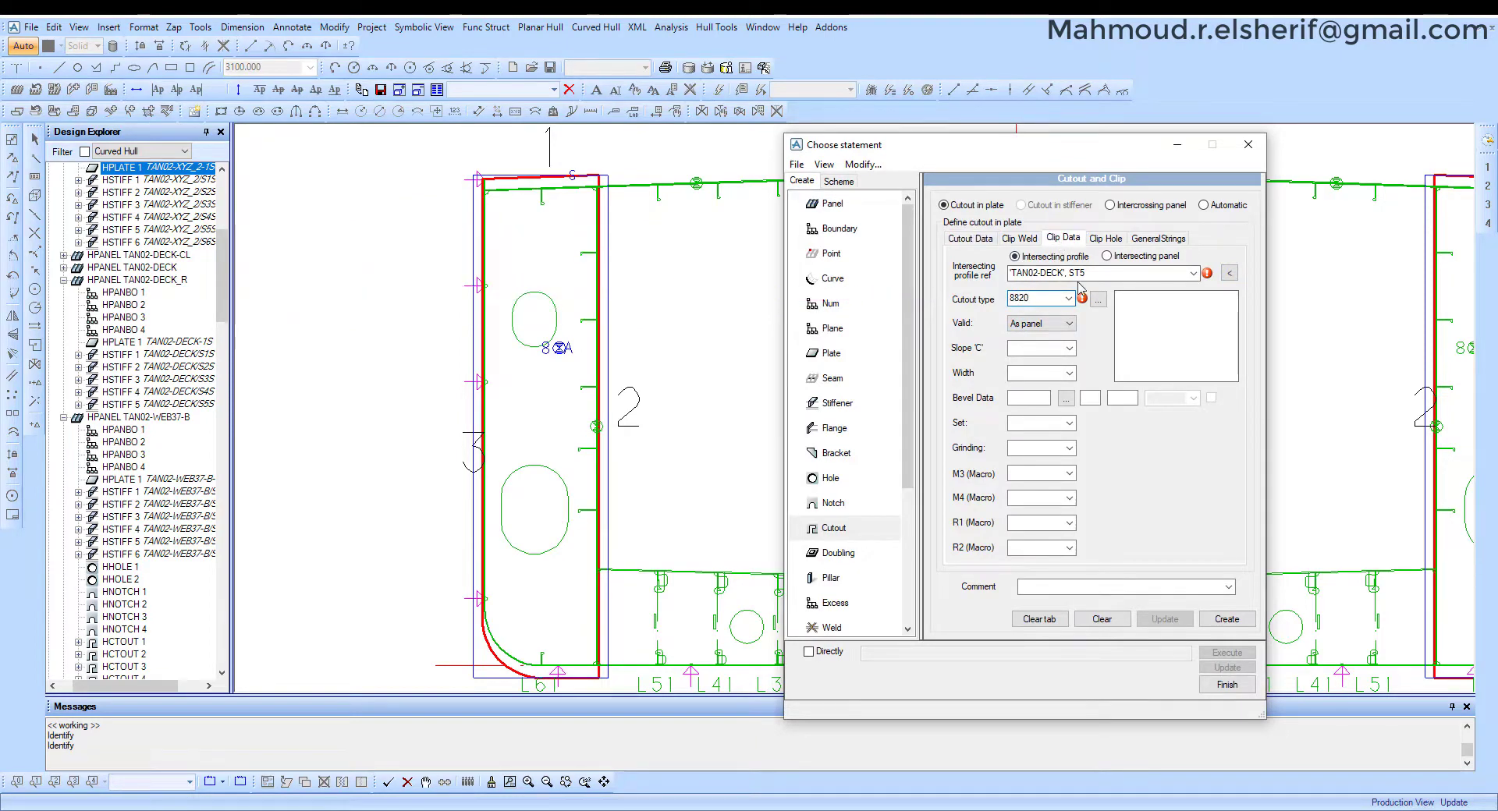
pyautogui.click(1062, 238)
pyautogui.click(1103, 368)
pyautogui.write('888')
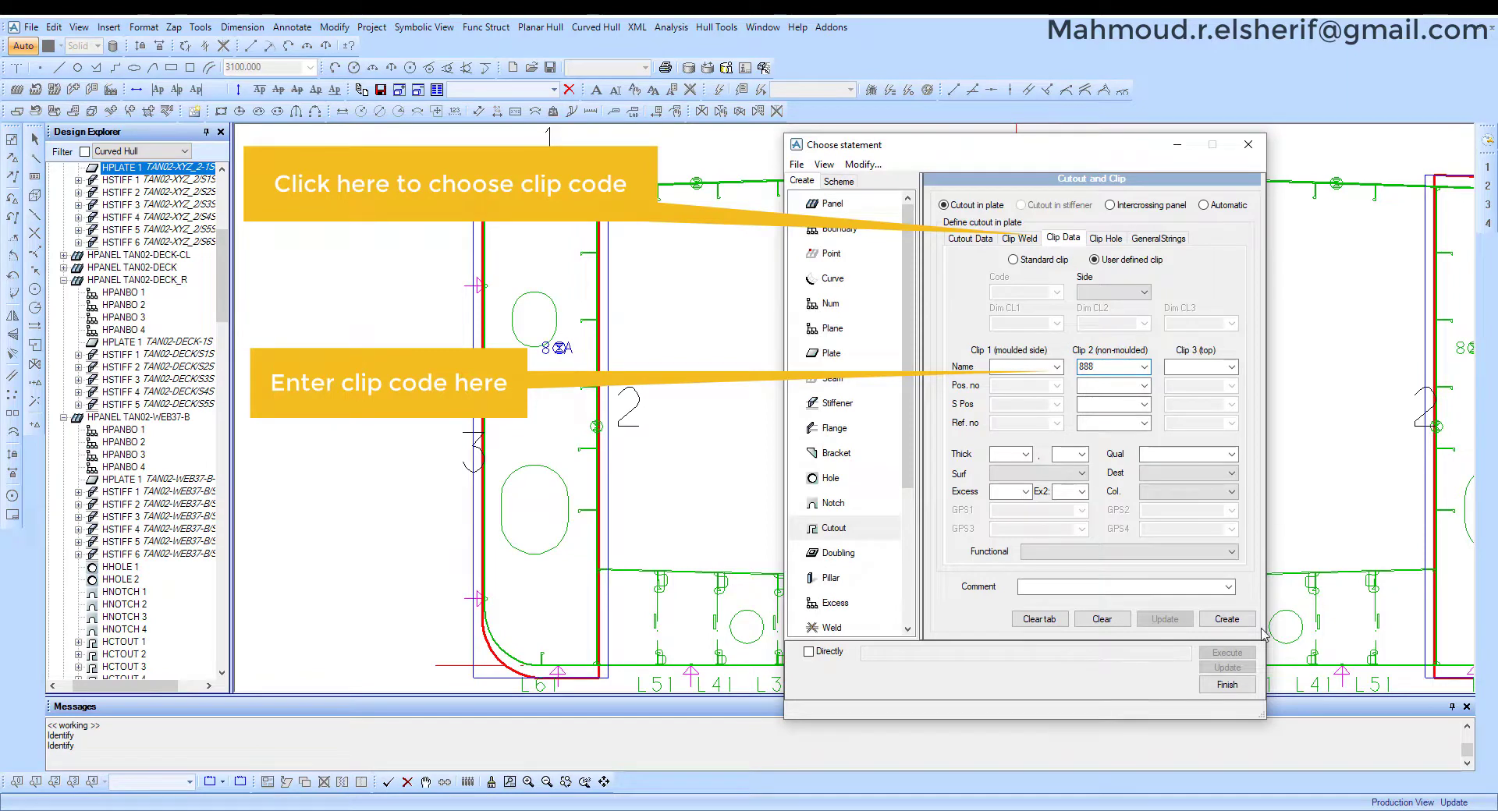
pyautogui.click(1228, 620)
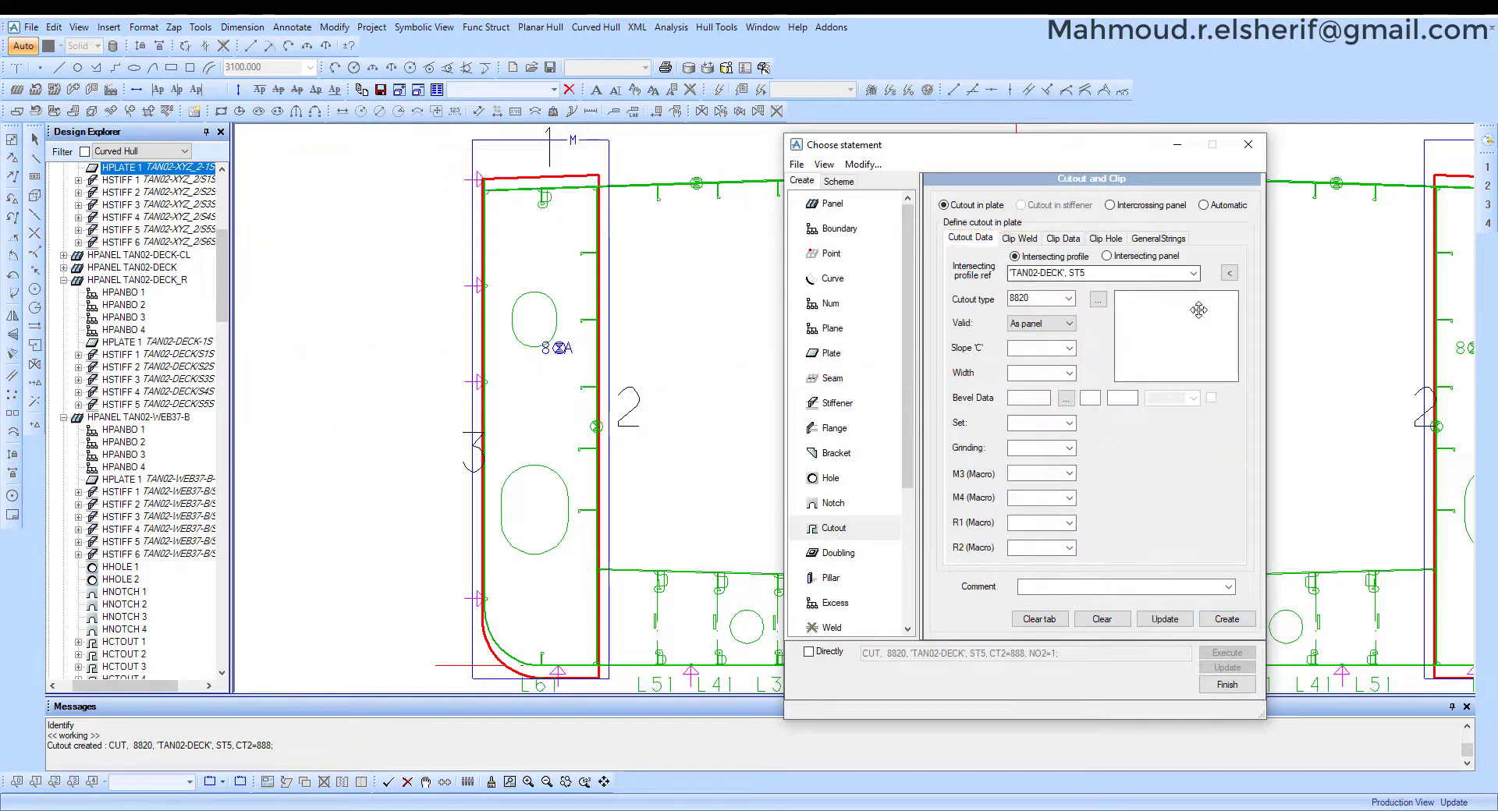
# Create type 8820 cutouts for the longitudinal bulkhead stiffeners ST5(-1)1 of TAN02-LP7, with clip 888 on the non-moulded side.
pyautogui.click(1227, 685)
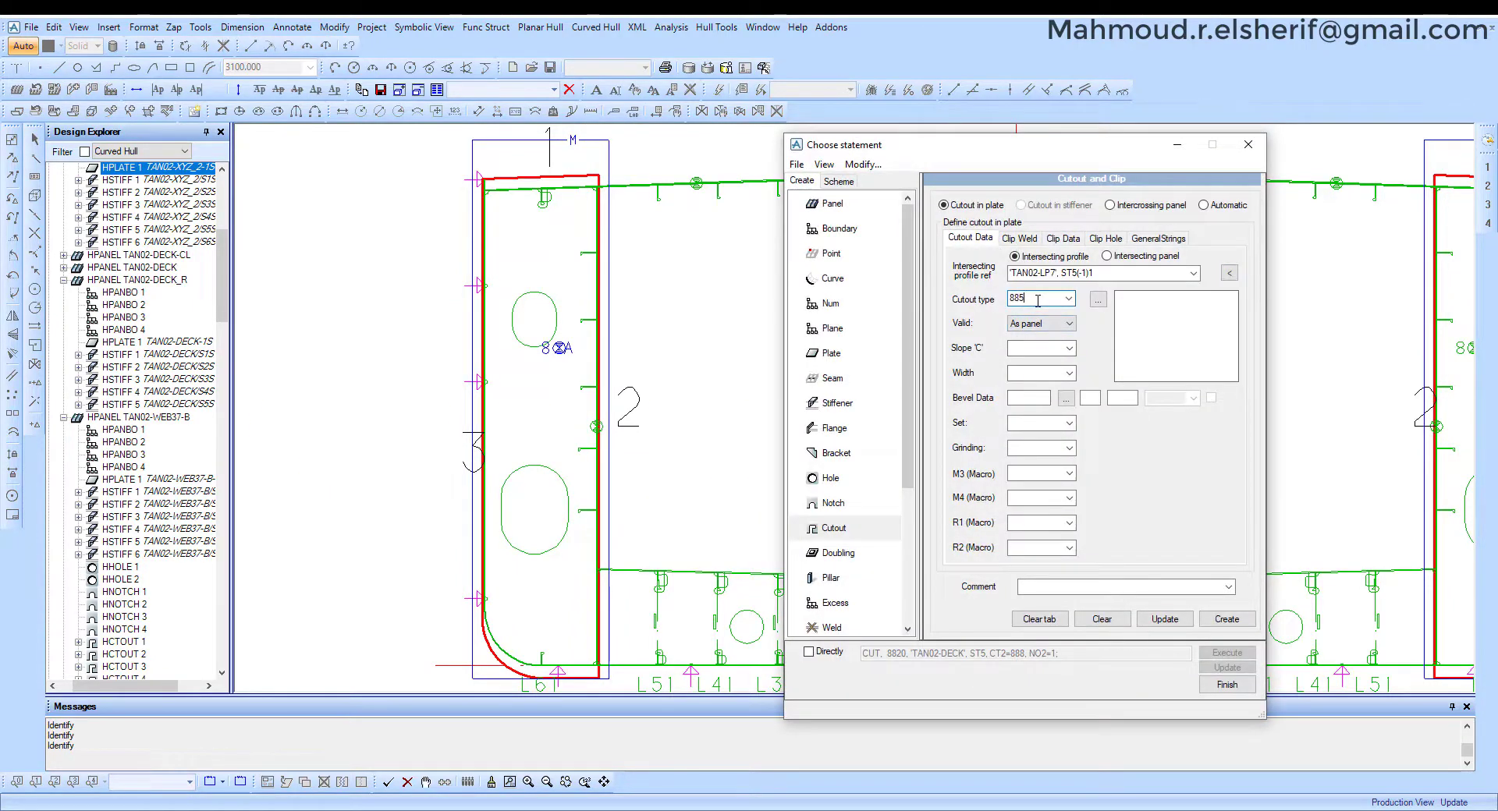
pyautogui.click(1058, 240)
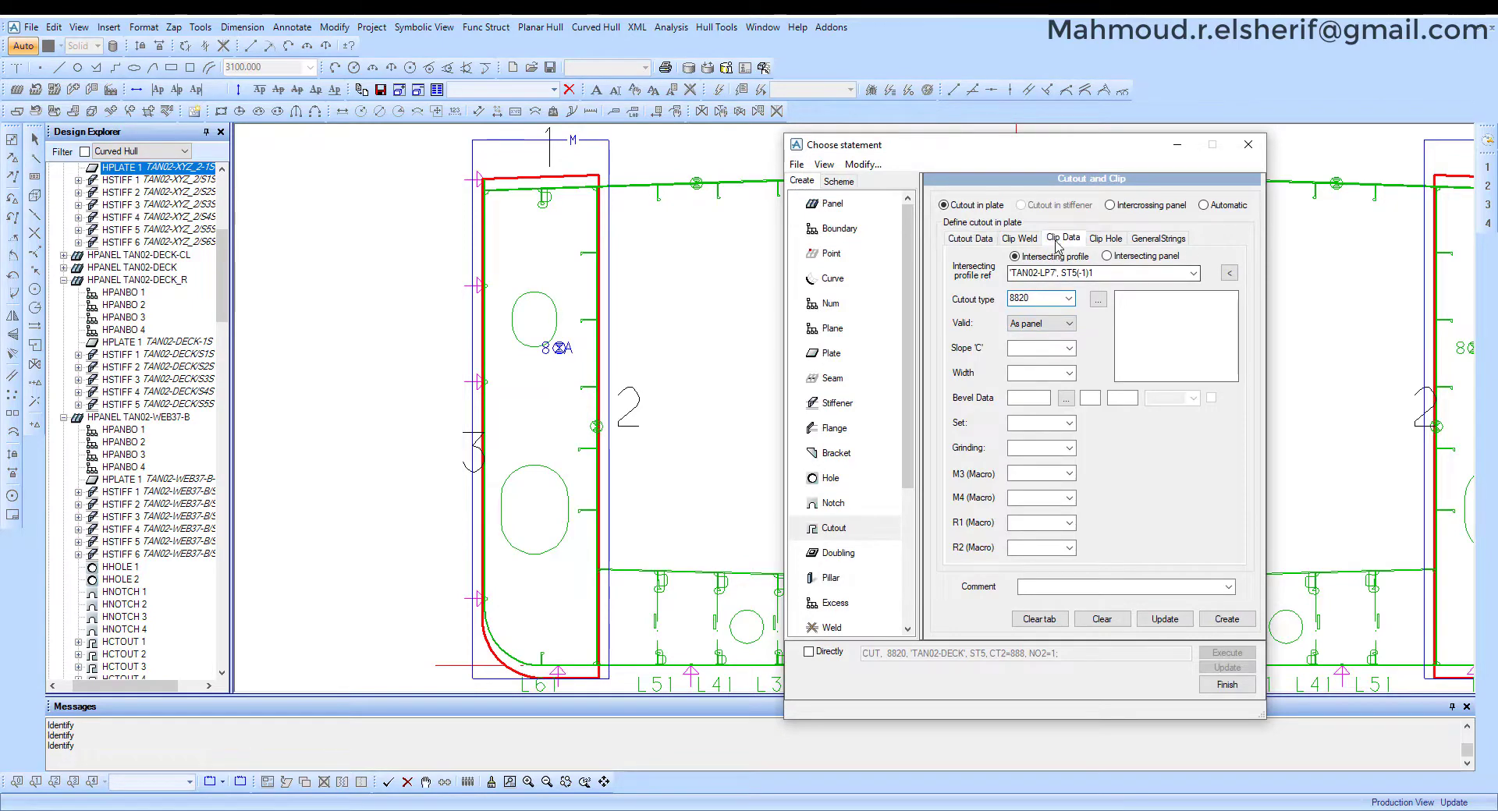
pyautogui.click(1143, 367)
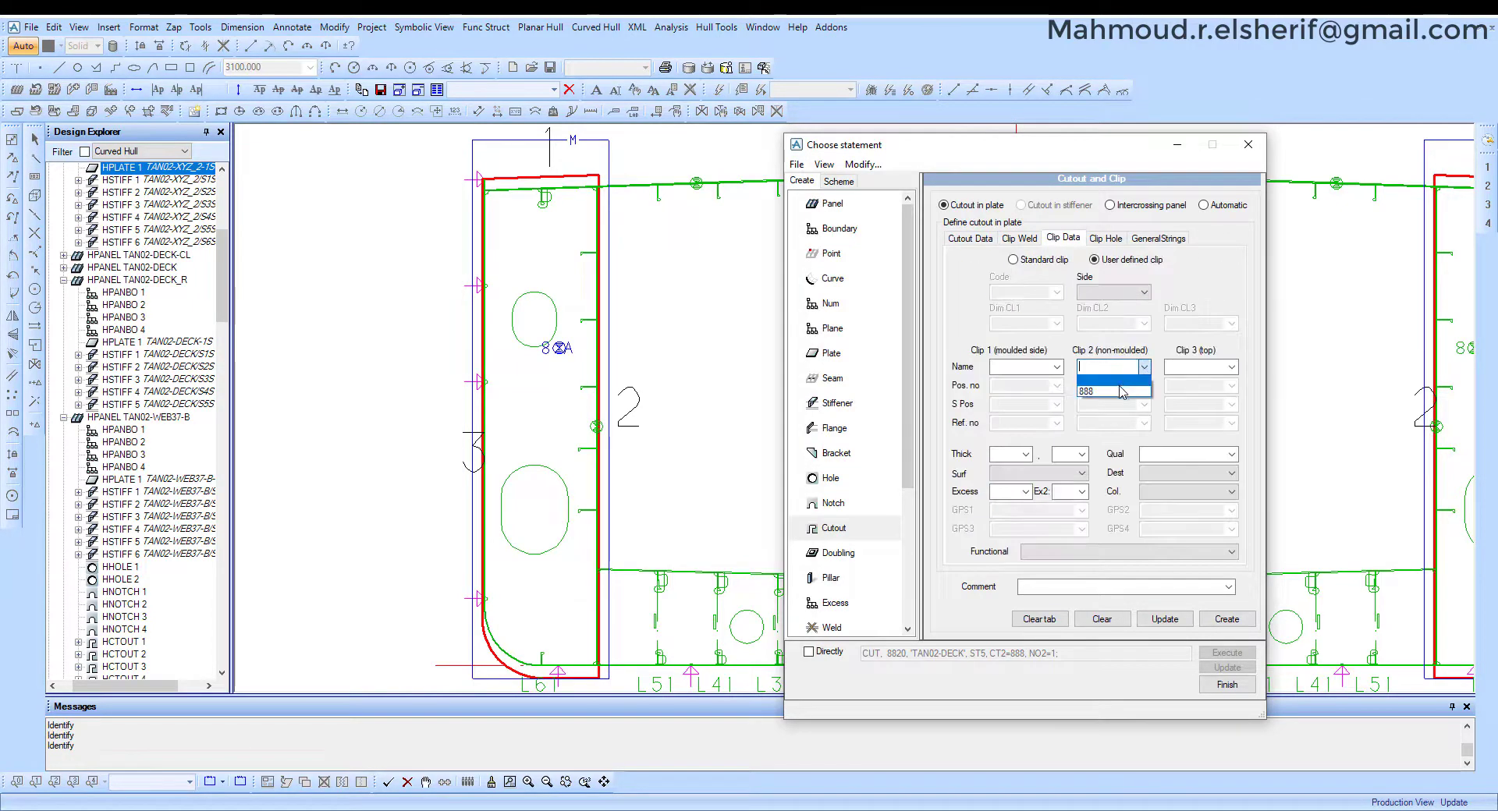
pyautogui.click(1103, 379)
pyautogui.click(1226, 618)
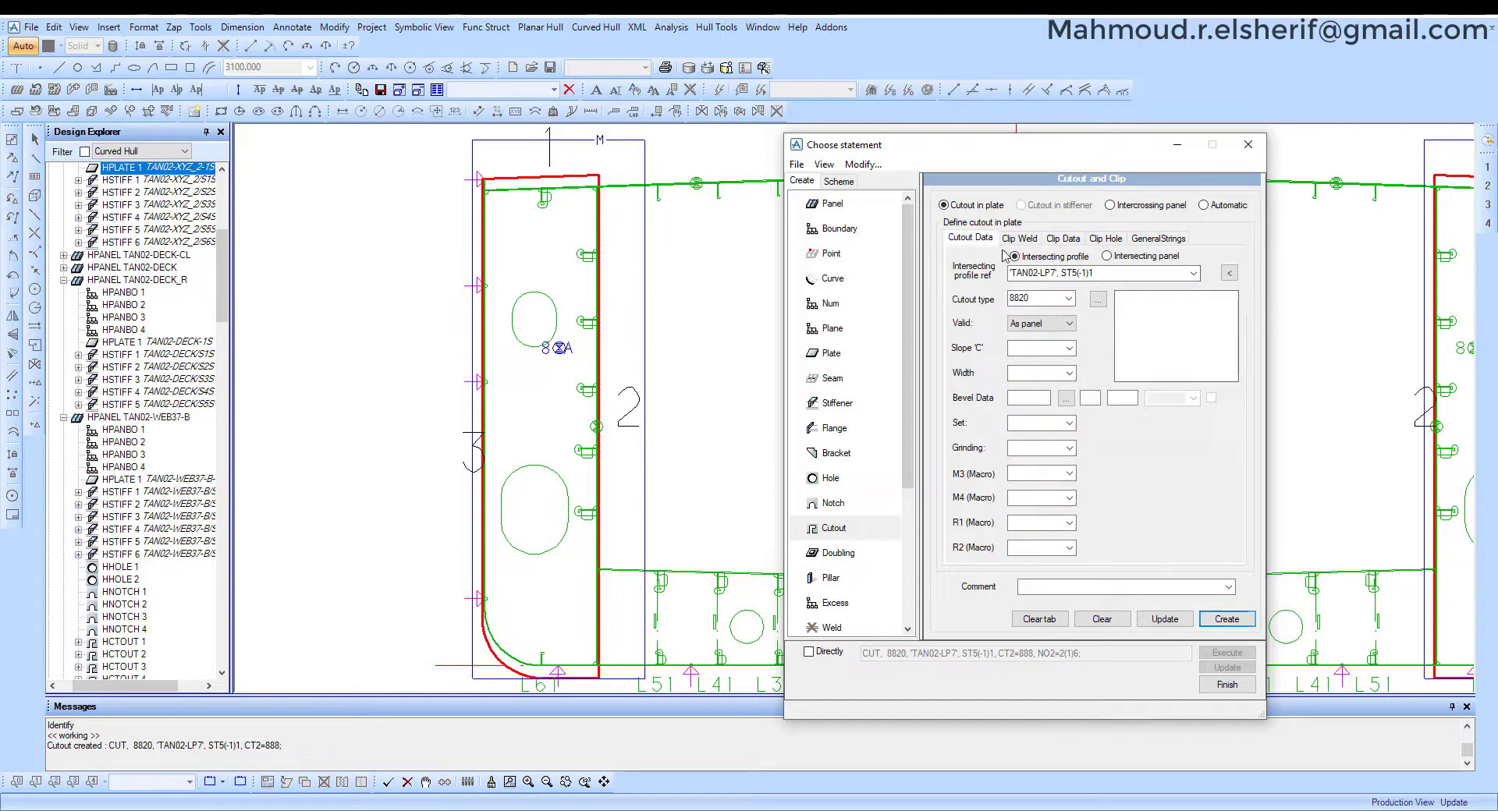
# Create a type 8820 cutout for shell profile L61 at the panel's bottom, with clip 888 on the non-moulded side.
pyautogui.click(1228, 274)
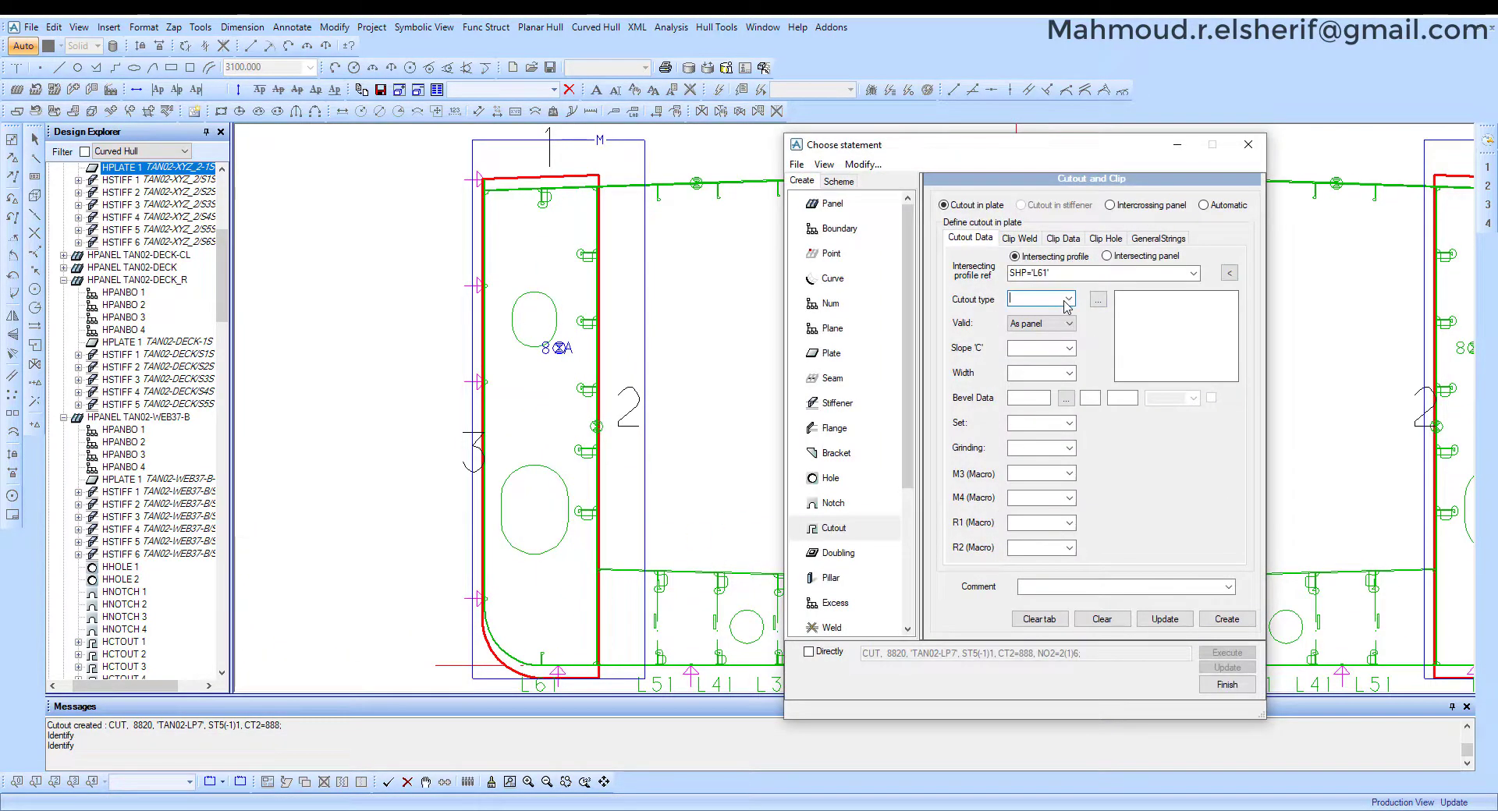
pyautogui.click(1067, 299)
pyautogui.click(1042, 323)
pyautogui.click(1062, 238)
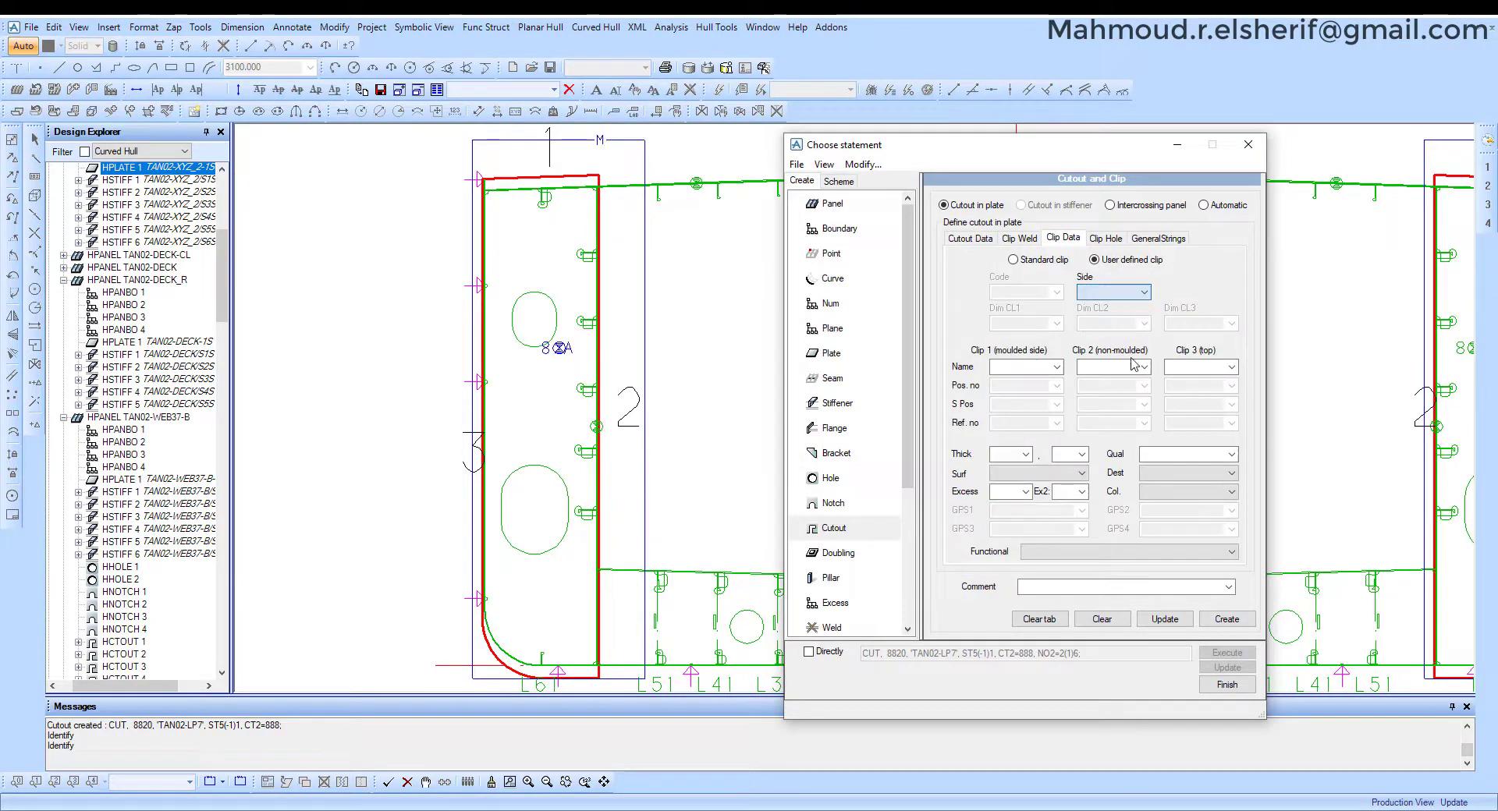
pyautogui.click(1113, 367)
pyautogui.click(1116, 391)
pyautogui.click(1226, 618)
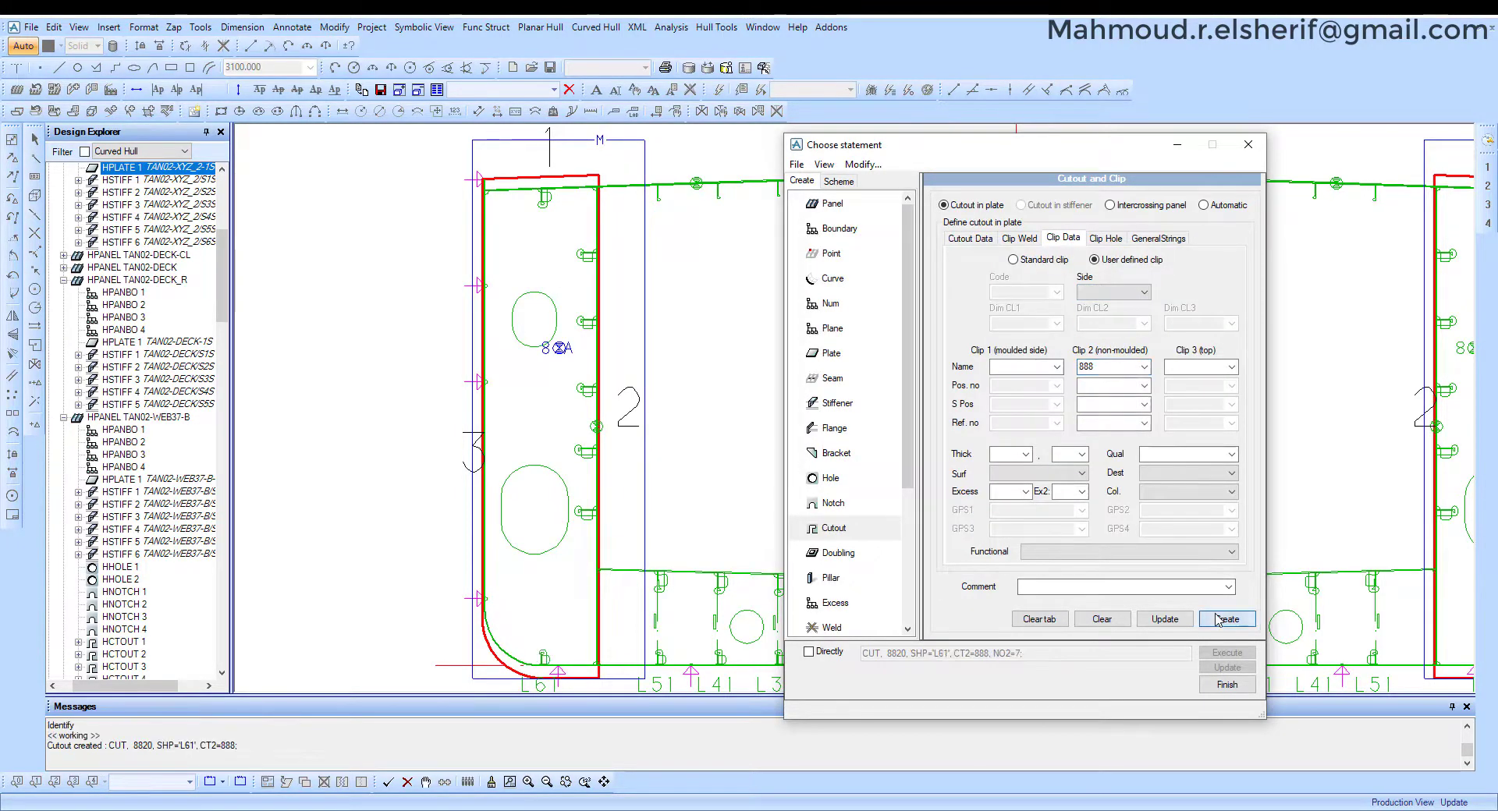
# Close the cutout statement, then store and deactivate panel TAN02-WEB37-S.
pyautogui.click(1227, 684)
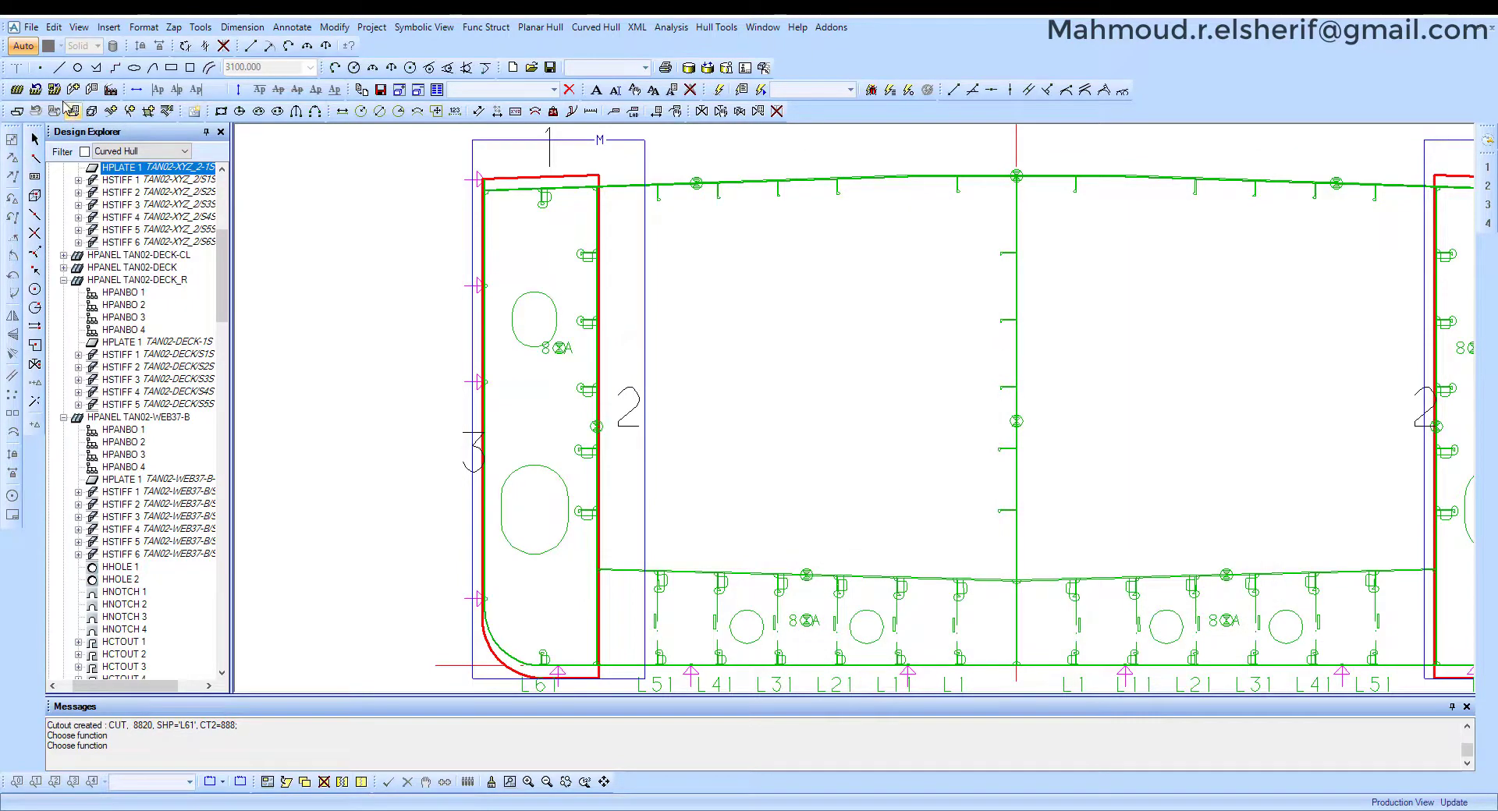
pyautogui.click(72, 111)
pyautogui.press('Return')
pyautogui.click(31, 27)
pyautogui.press('Escape')
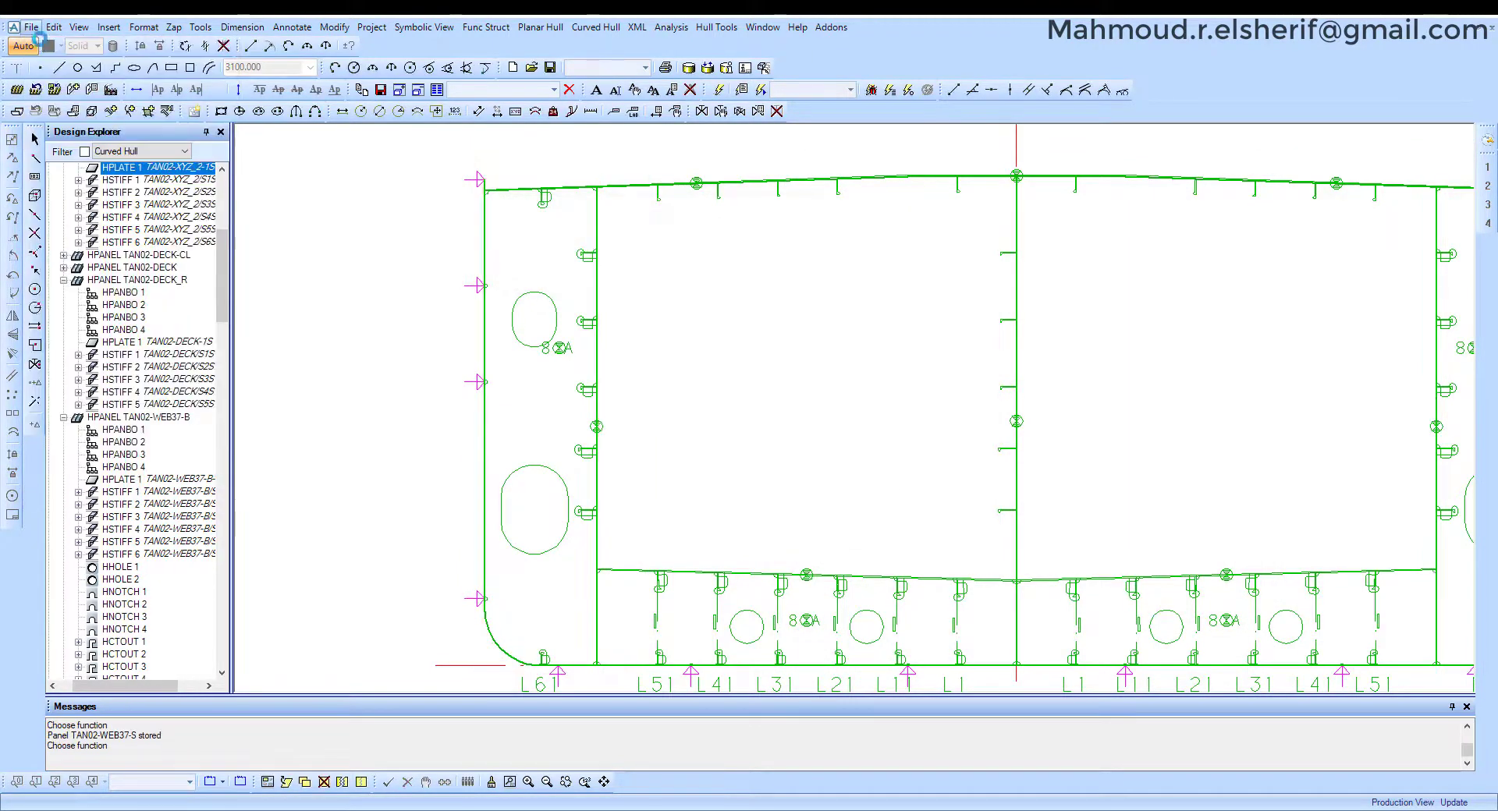
pyautogui.press('Return')
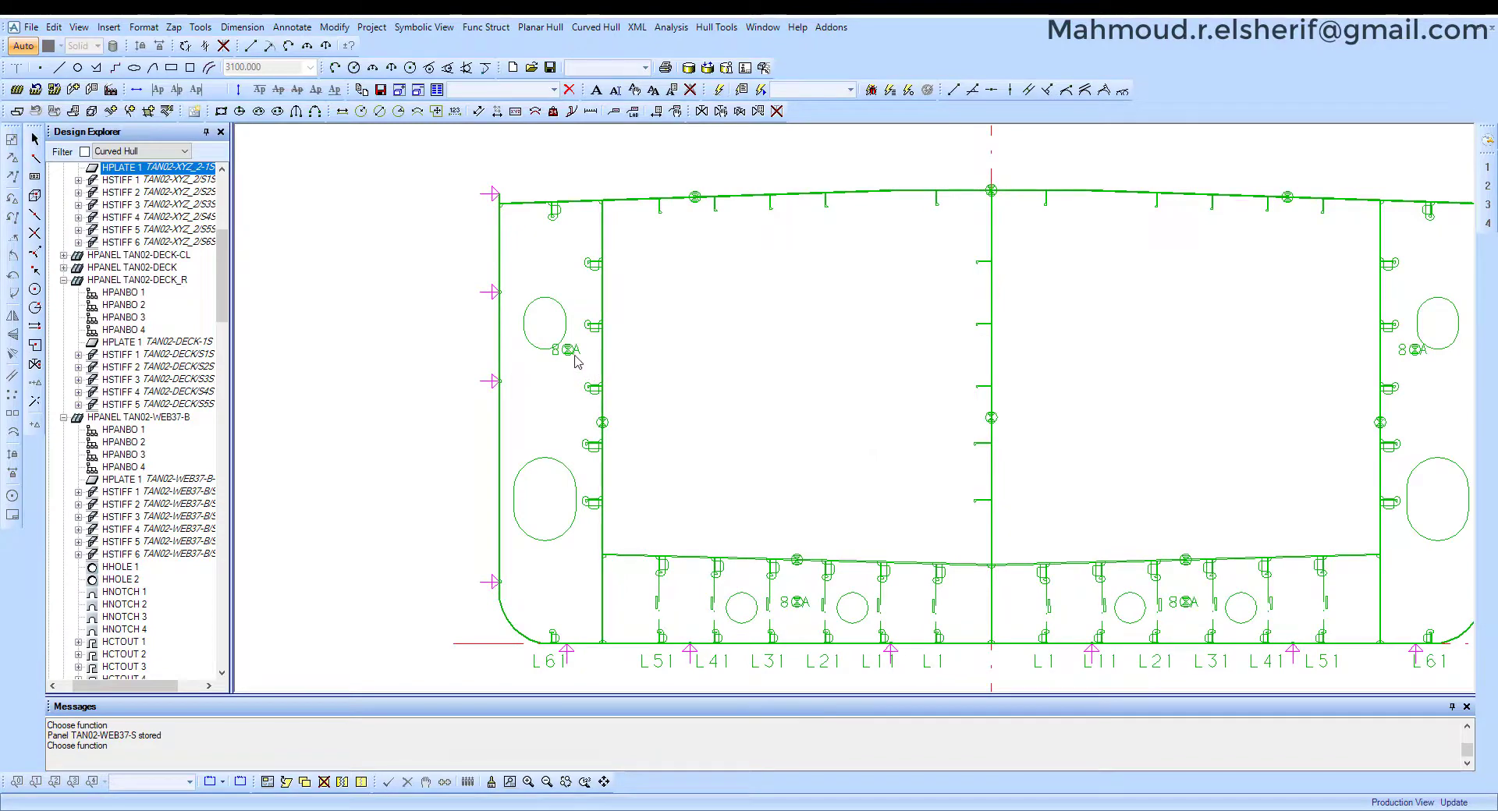
# Reactivate the side web panel and define a type 10 stiffener, dimension 100,10, side AFT, PS and SB, quality A, material side TOP, auto tag.
pyautogui.rightClick(575, 357)
pyautogui.click(652, 534)
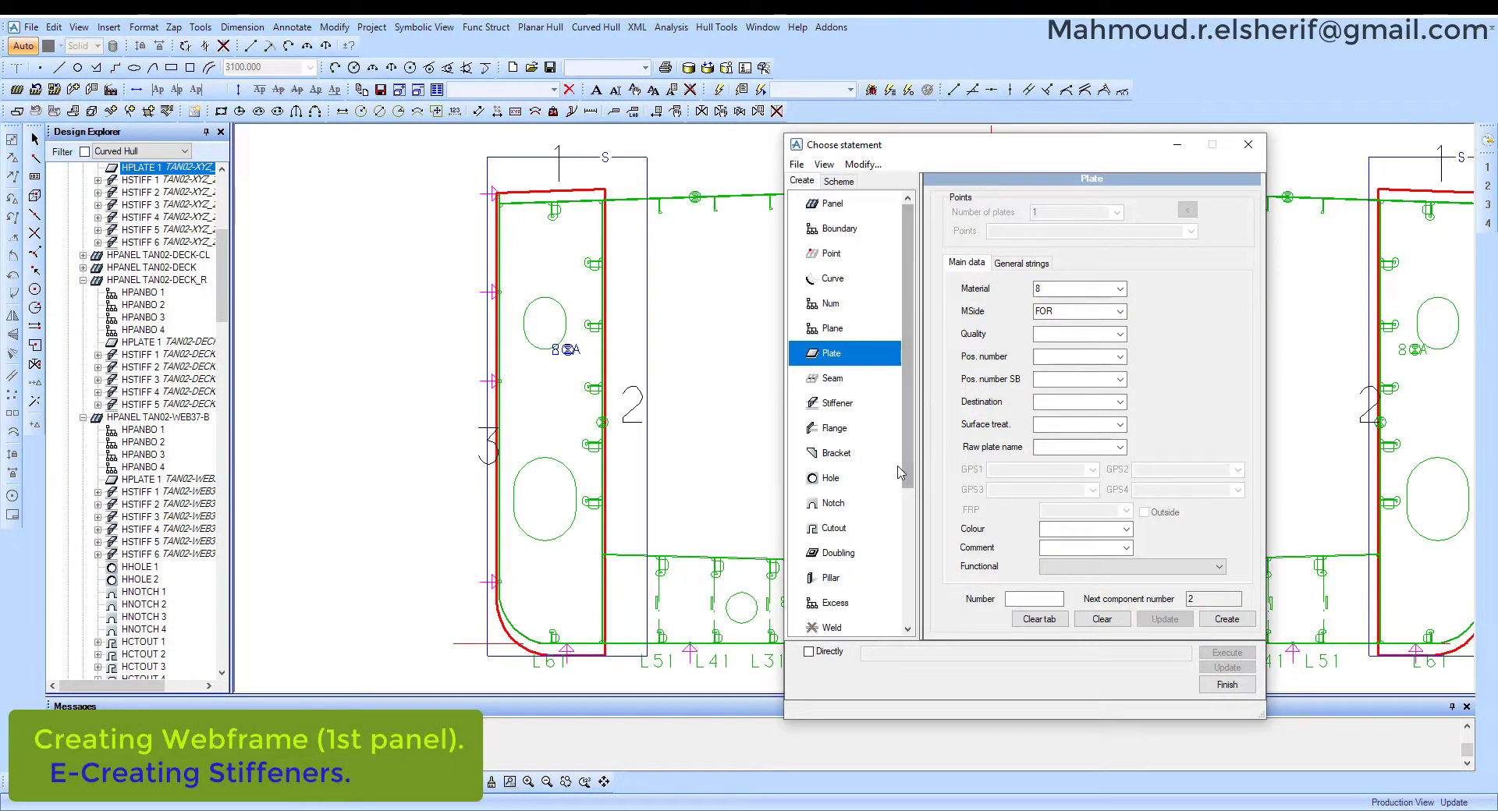
pyautogui.click(850, 404)
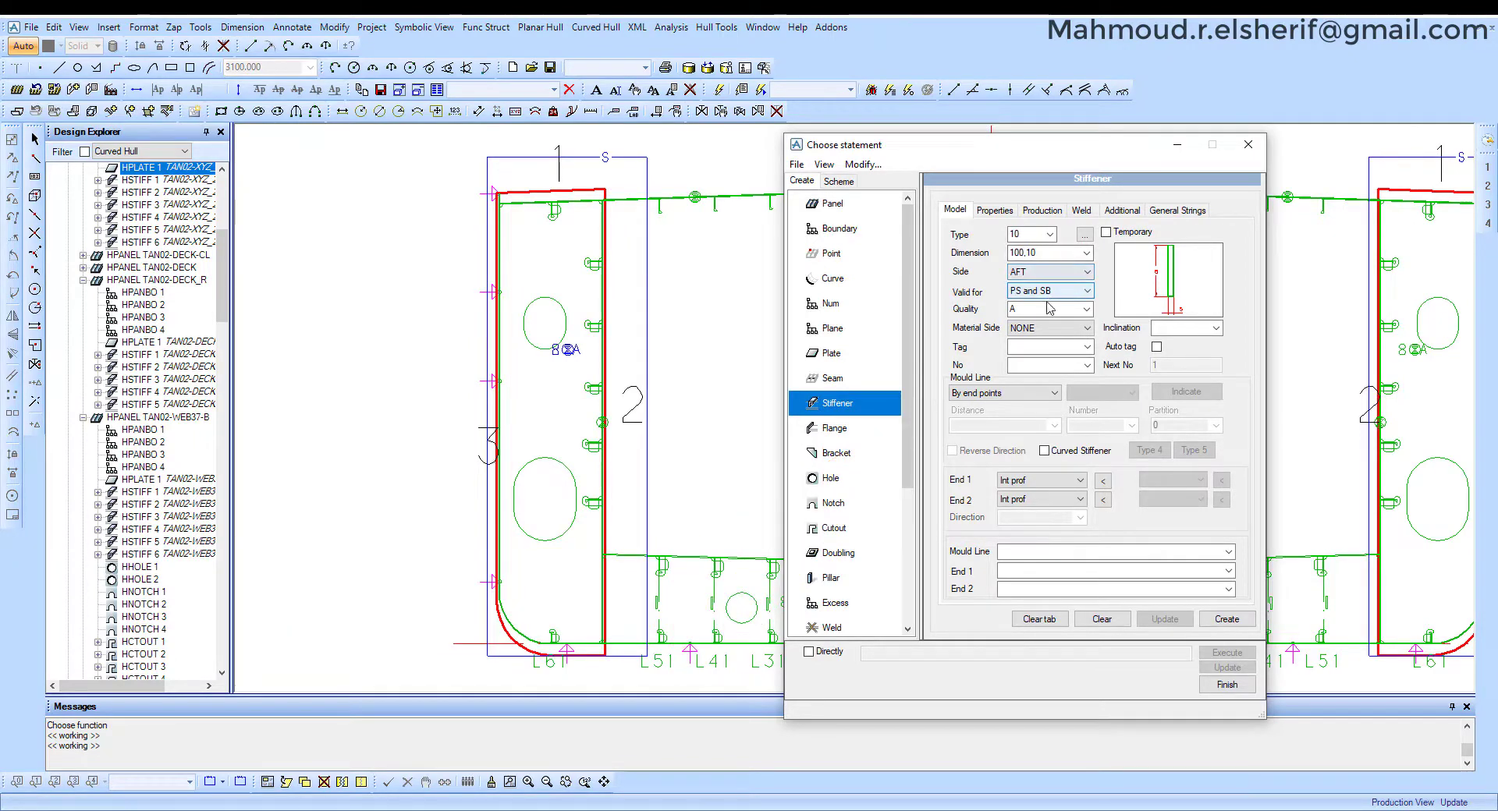
pyautogui.click(1047, 328)
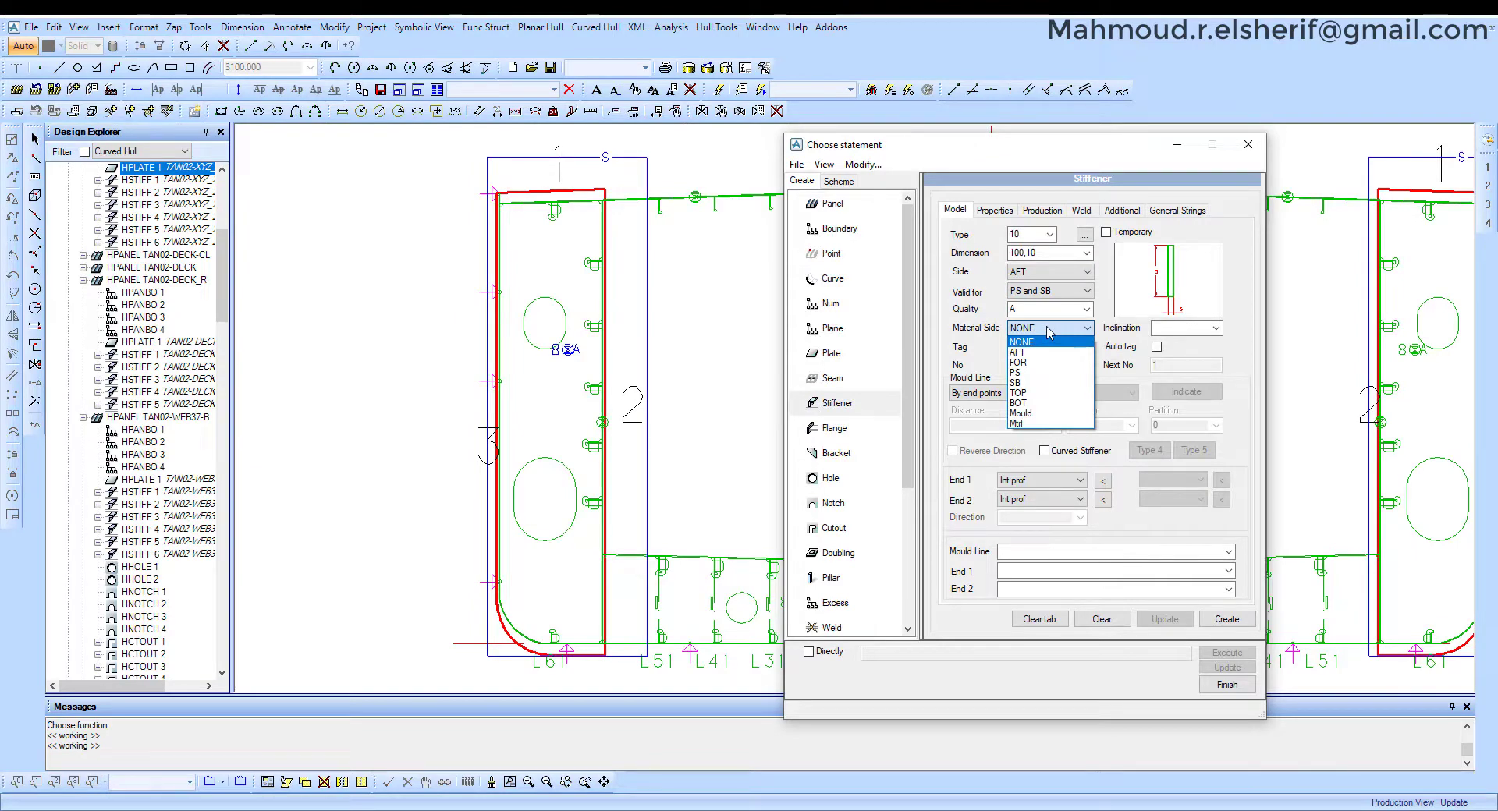
pyautogui.click(1037, 394)
pyautogui.click(1156, 347)
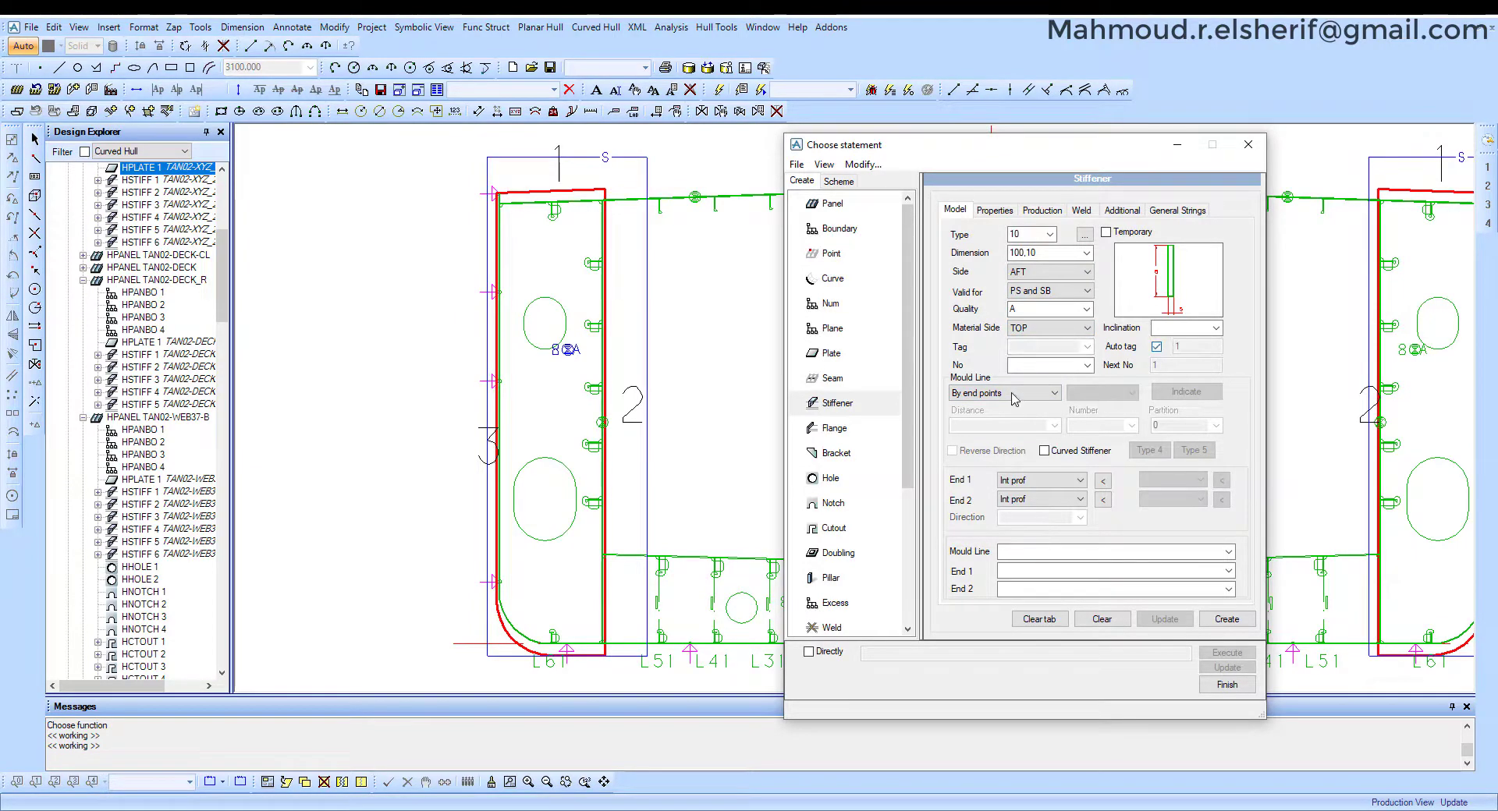
# Run the stiffeners by end points from TAN02-LP7 profiles ST2, ST3 and ST5 to the panel's outer contour.
pyautogui.click(1066, 501)
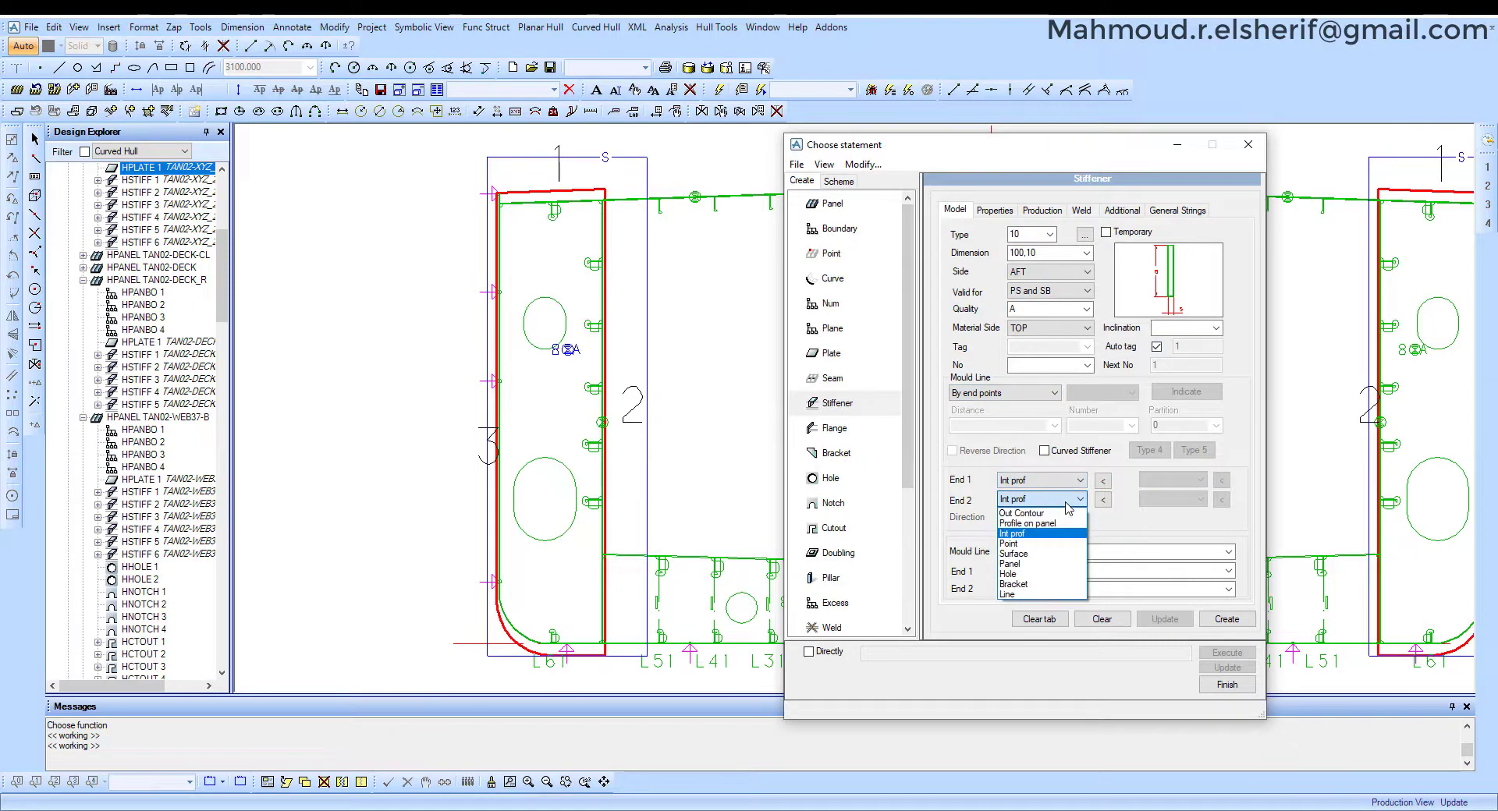
pyautogui.click(1065, 513)
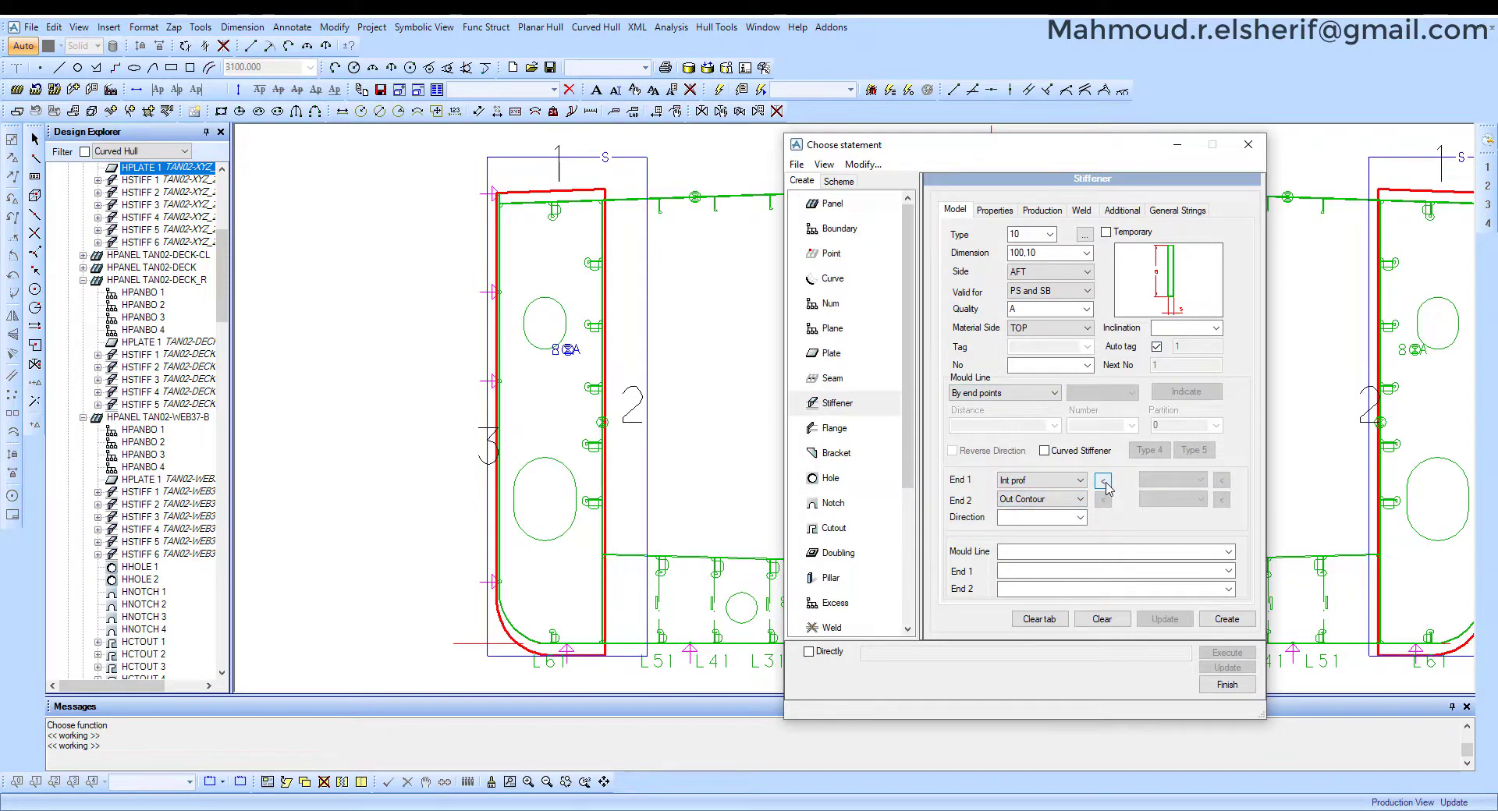
pyautogui.click(1102, 481)
pyautogui.scroll(4, 624, 481)
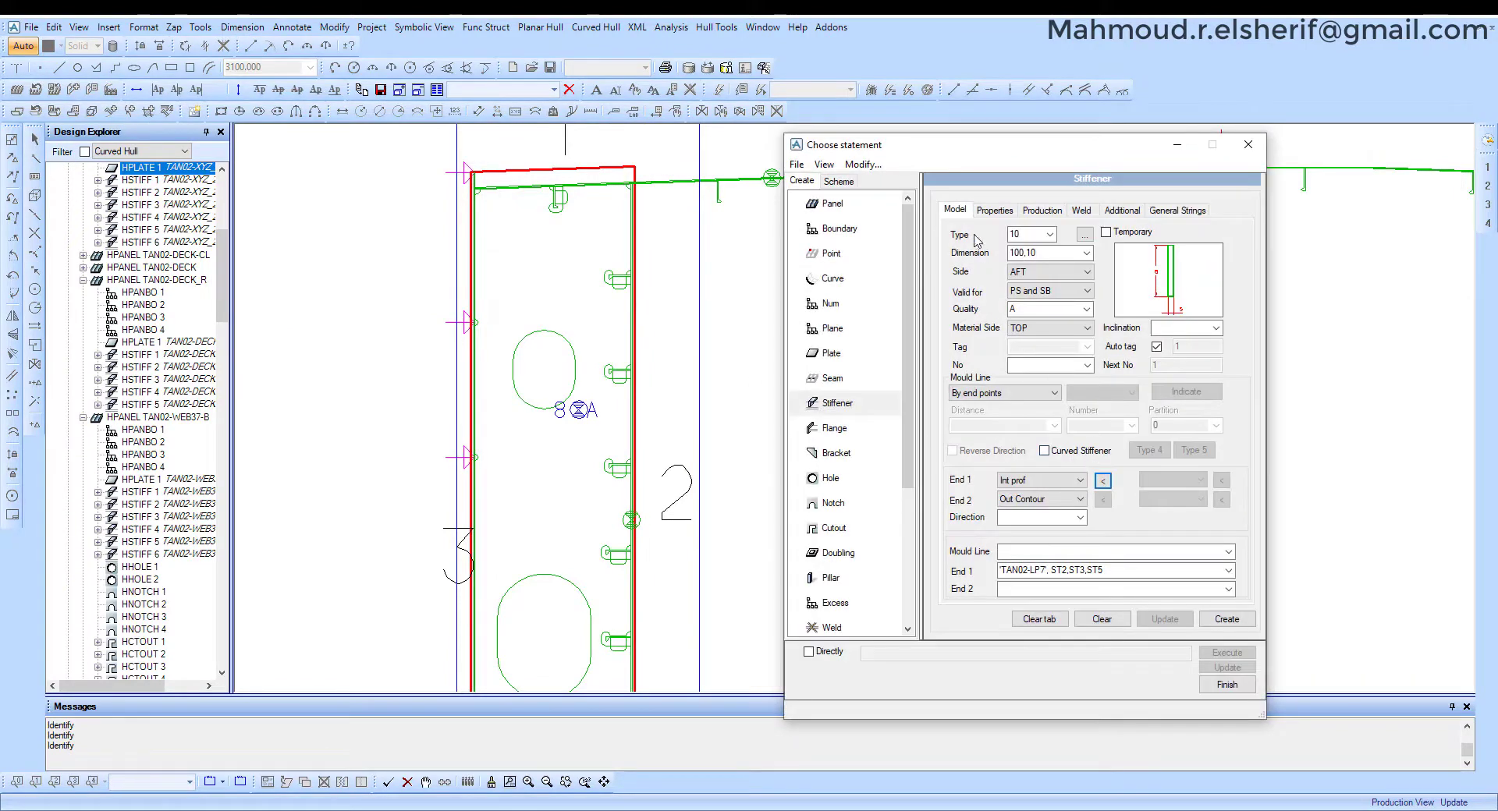
# Set the stiffeners' End 1 to connection Overlap 60 (013) with end cut 1210 and parameter 90.
pyautogui.click(989, 212)
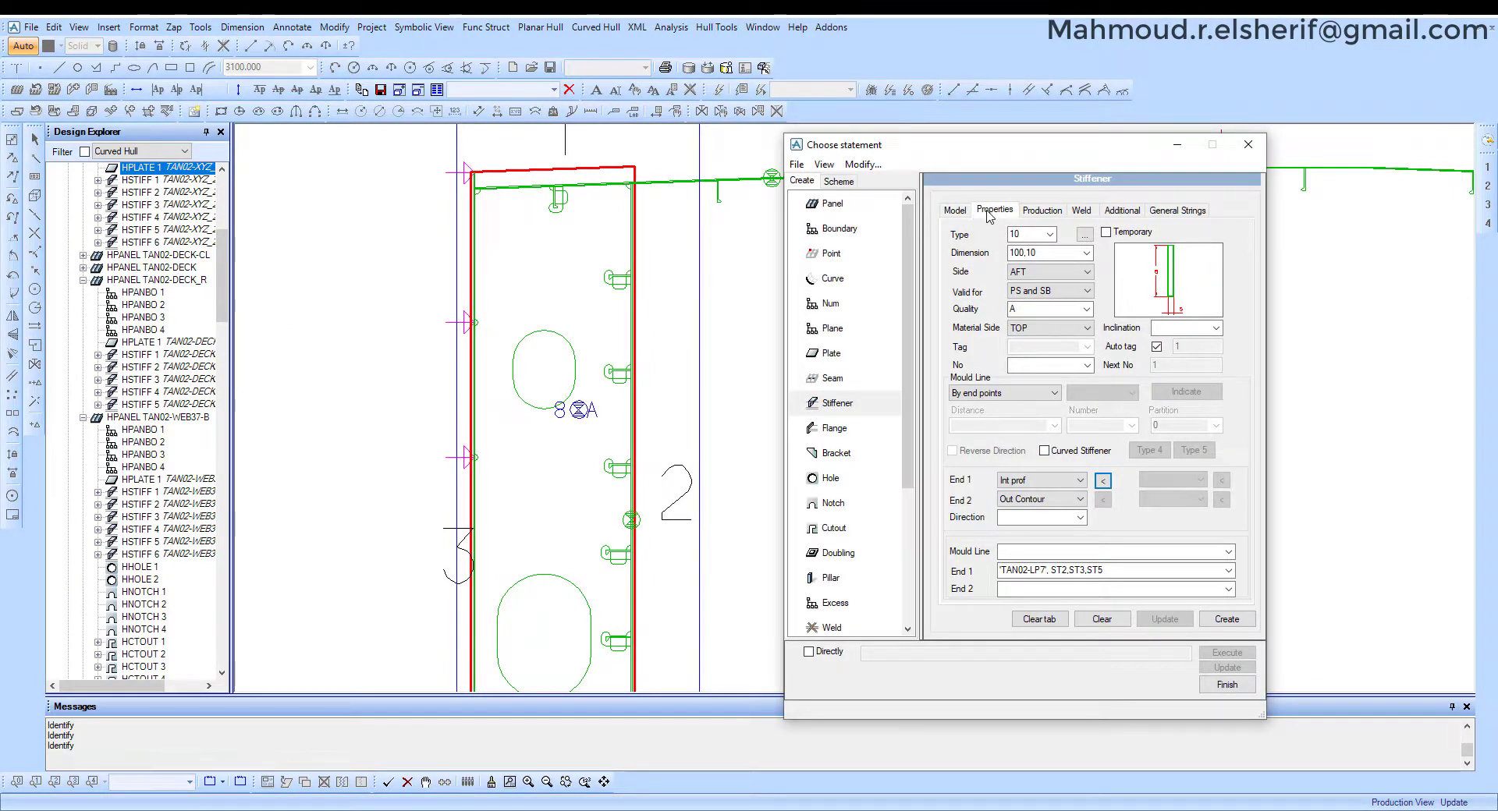
pyautogui.click(960, 214)
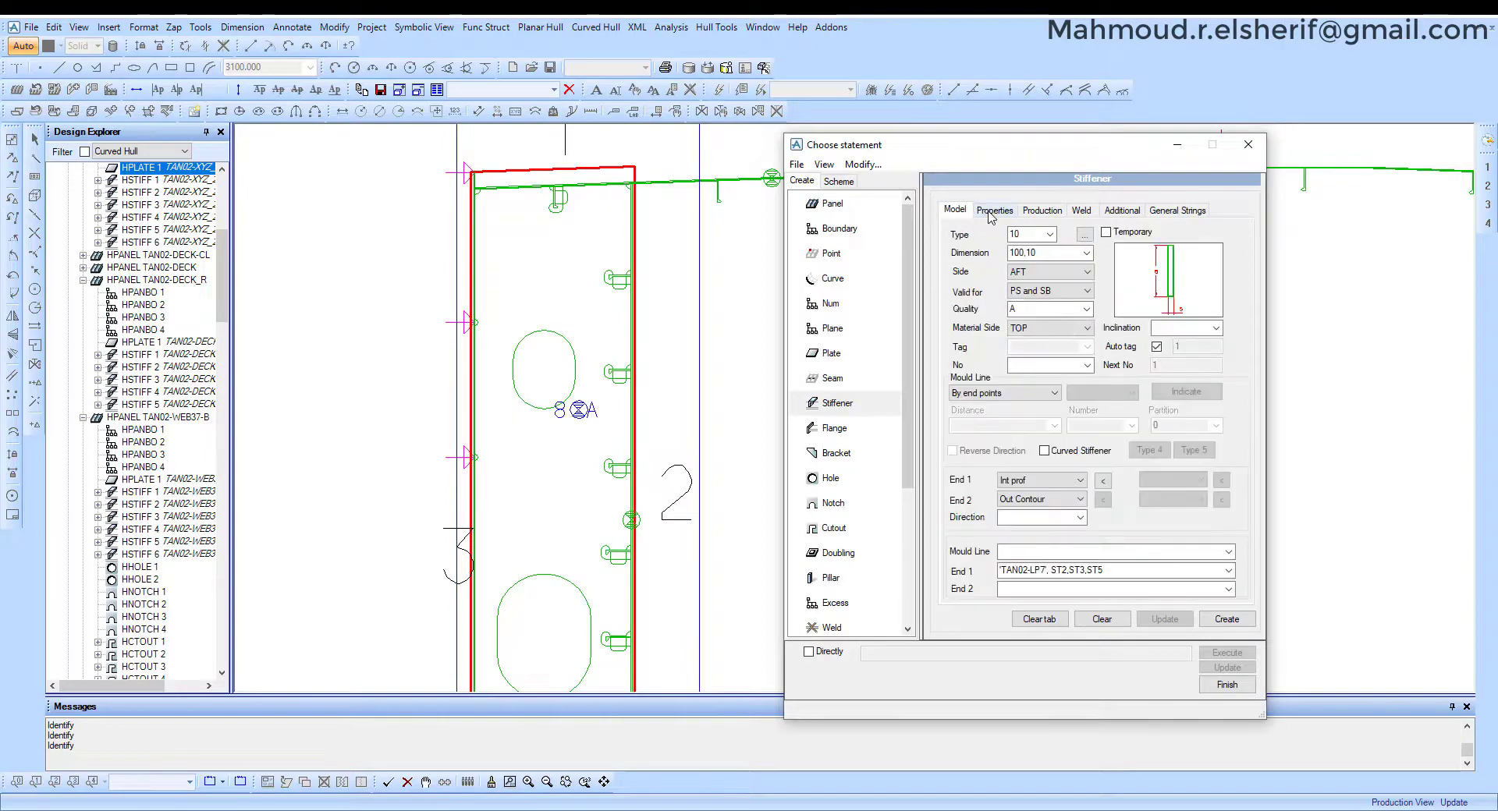
pyautogui.click(991, 216)
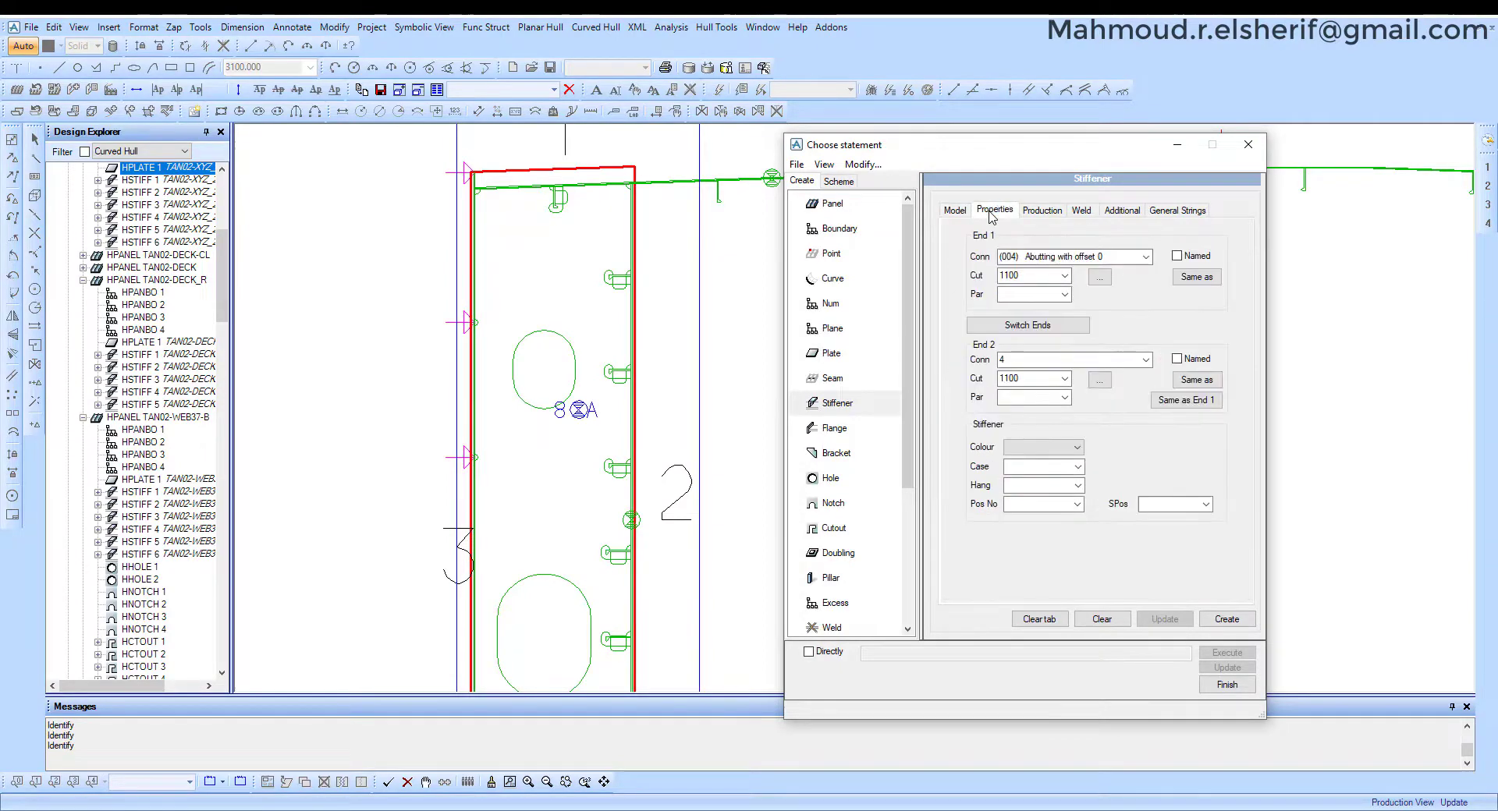
pyautogui.click(1145, 257)
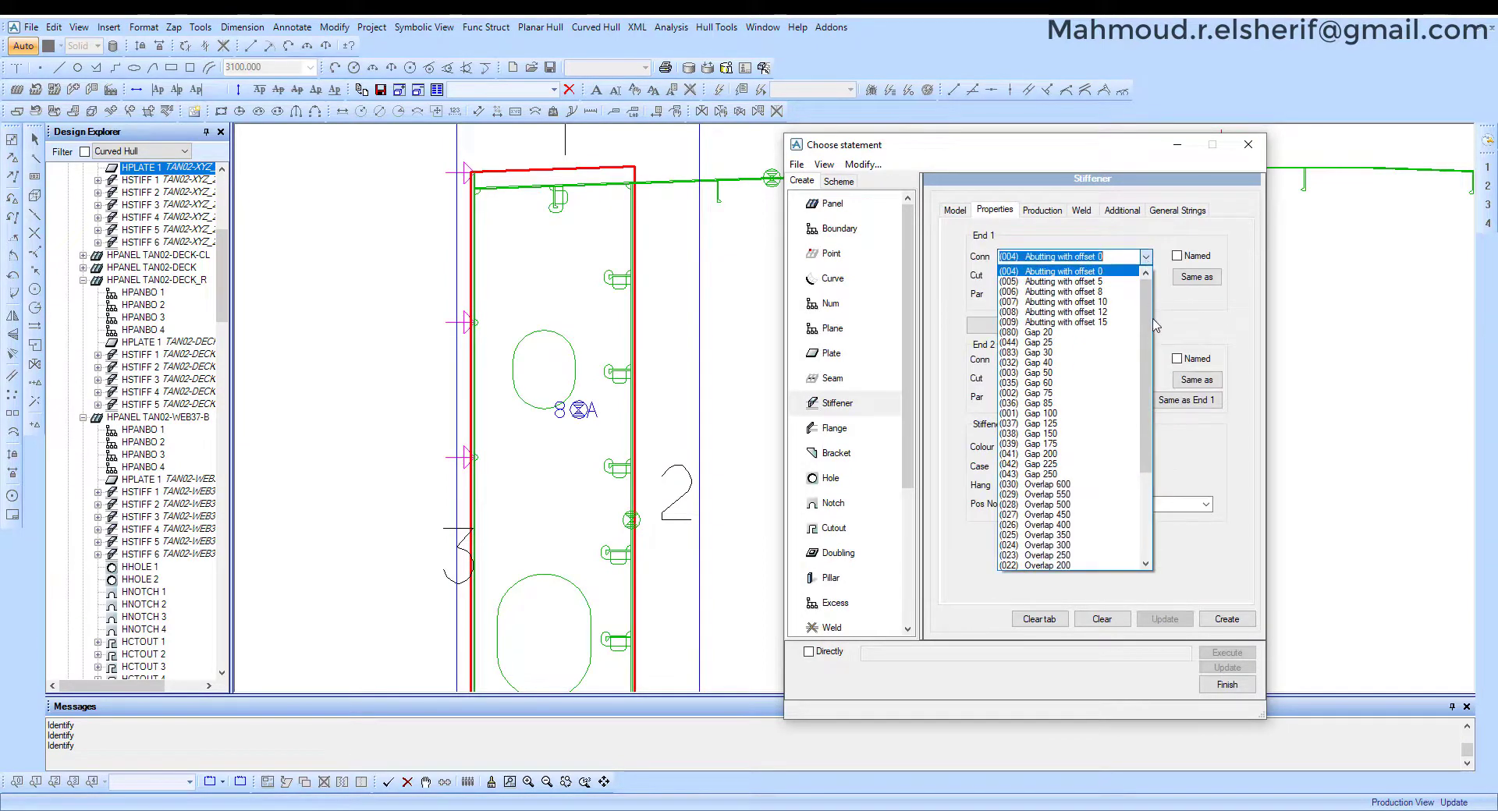
pyautogui.scroll(-3, 1068, 468)
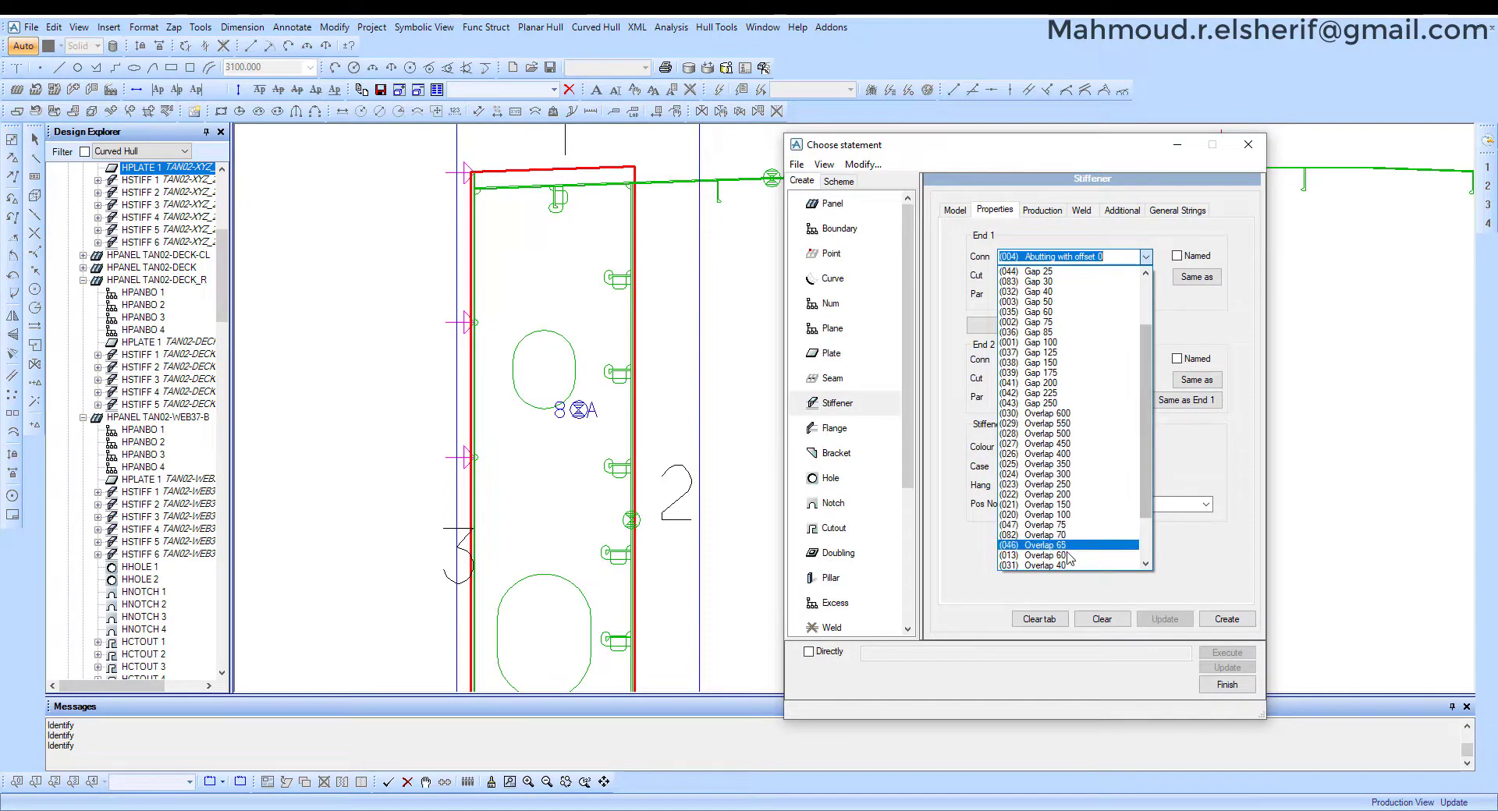
pyautogui.click(1067, 554)
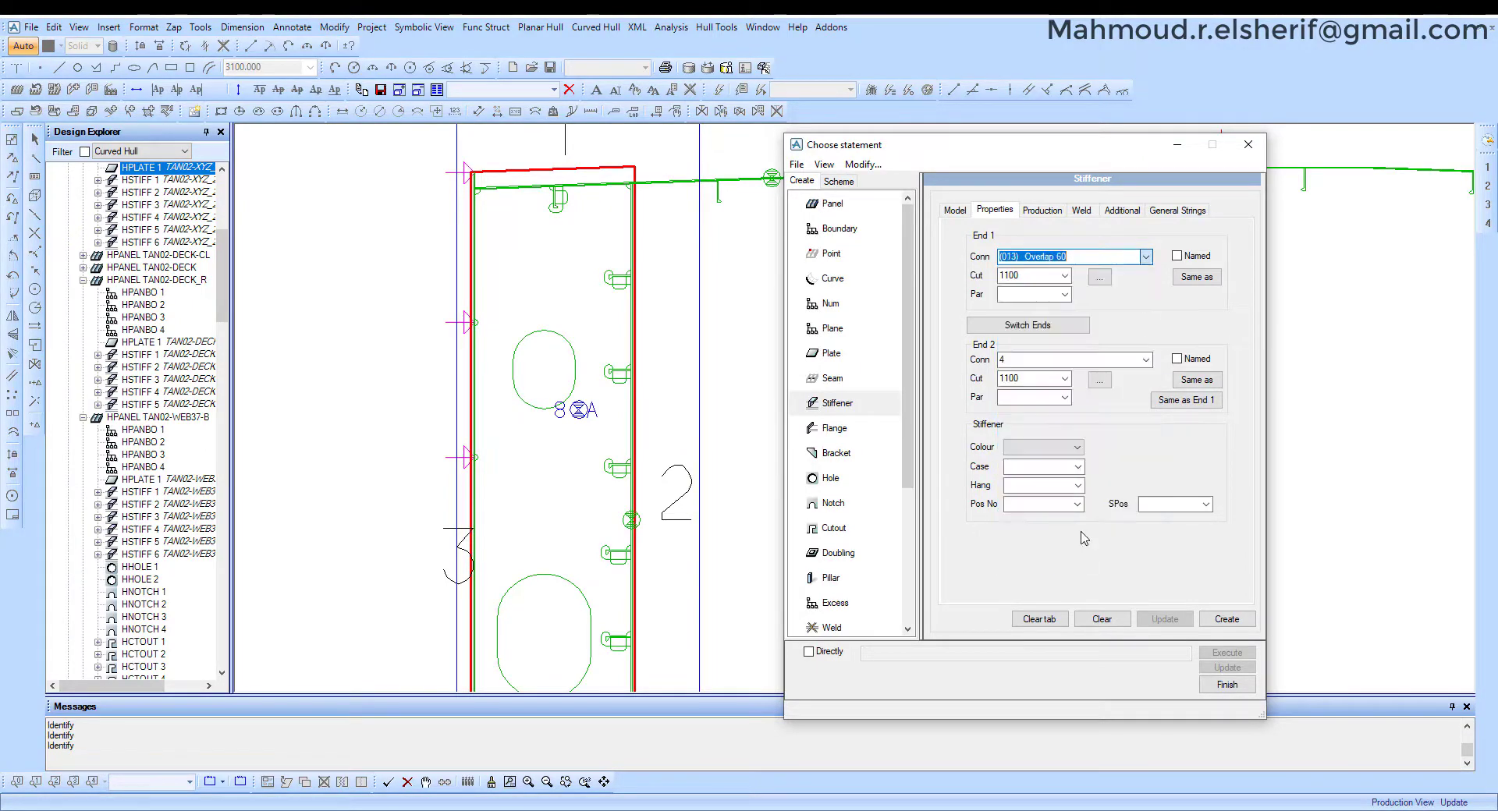
pyautogui.click(1065, 278)
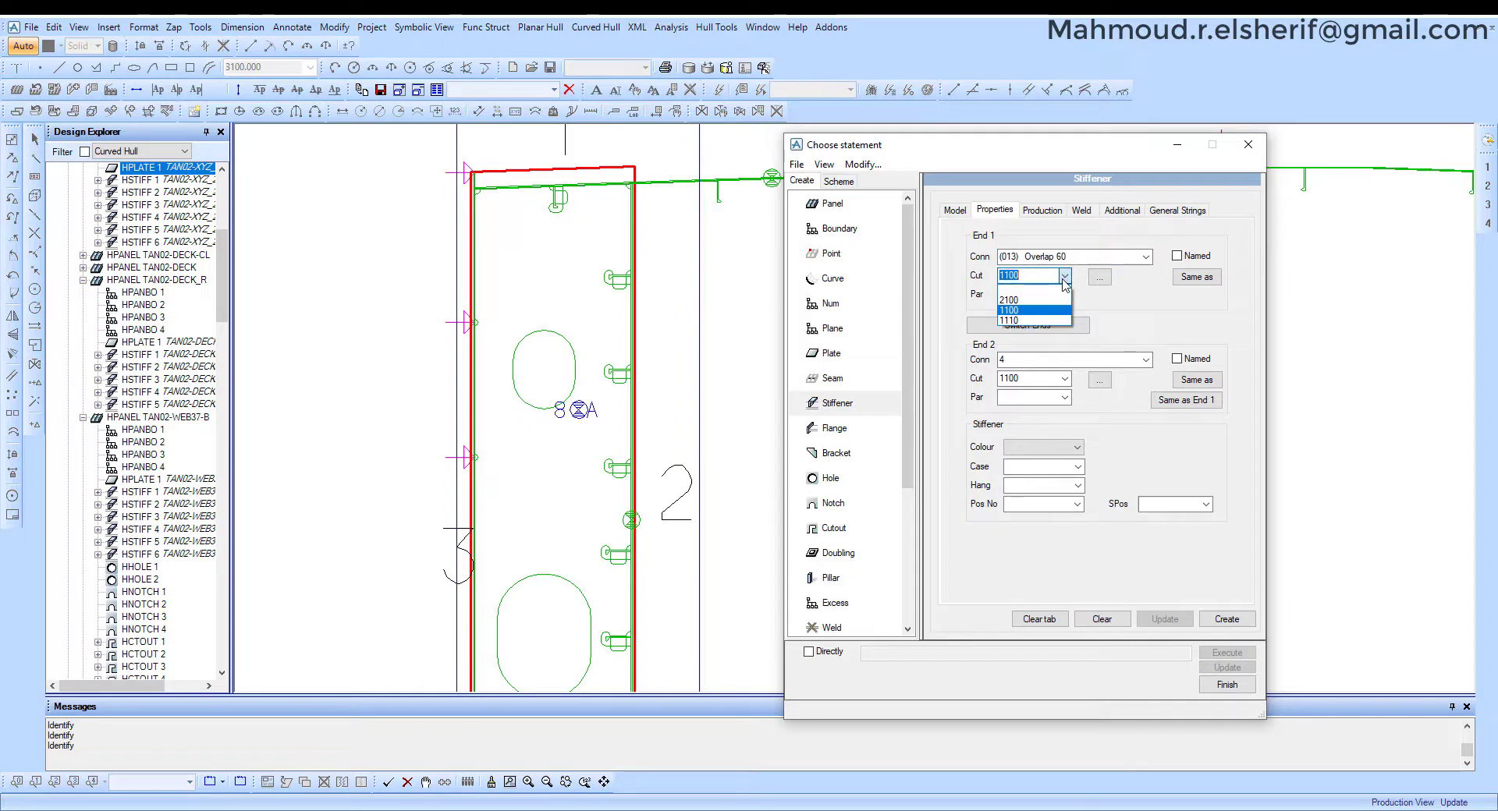
pyautogui.click(1062, 279)
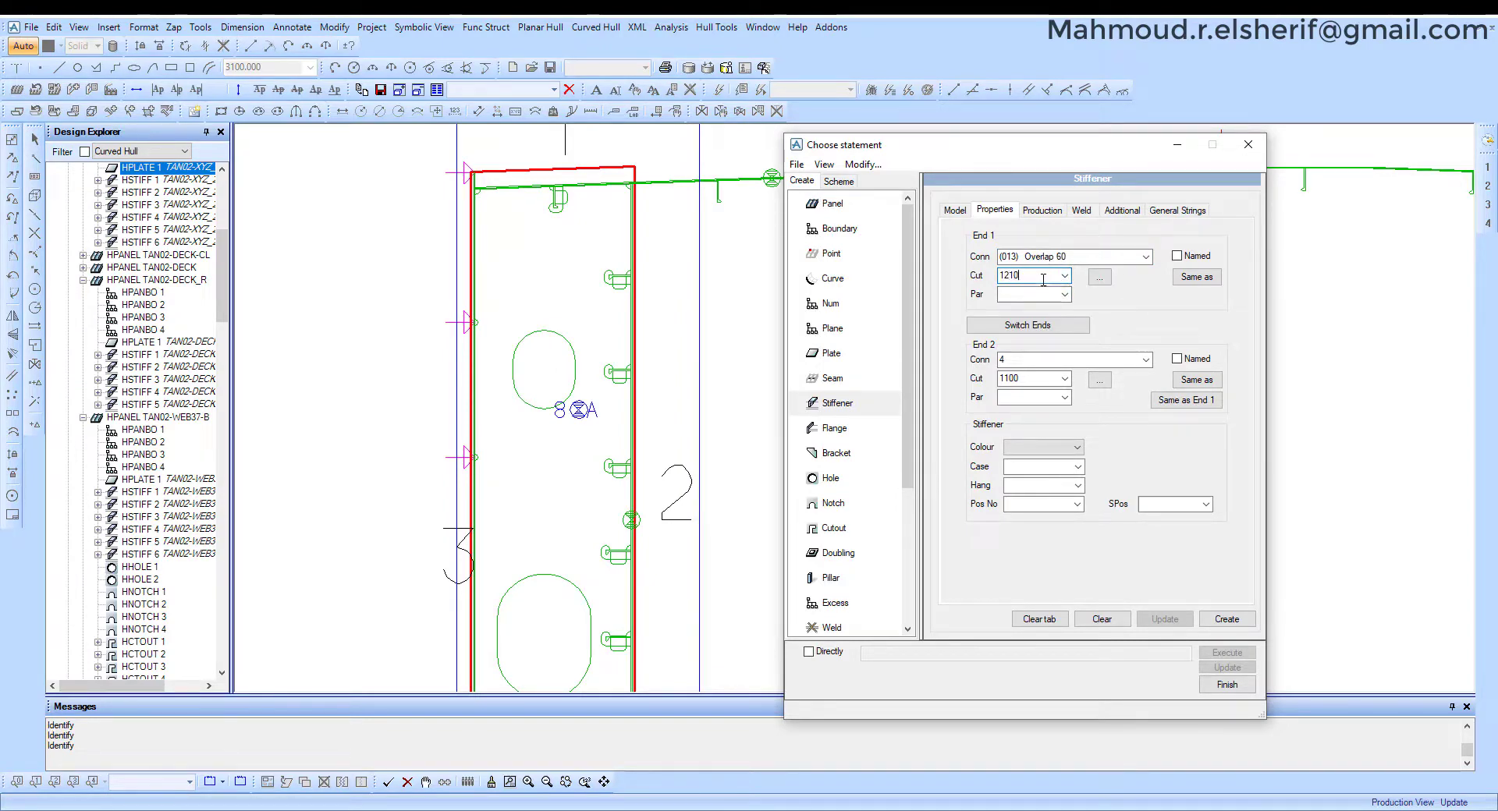
pyautogui.click(1035, 296)
pyautogui.write('90')
# Set End 2 to connection Gap 25 (045) with end cut 1301 and parameter 20, and create the stiffeners.
pyautogui.click(1145, 360)
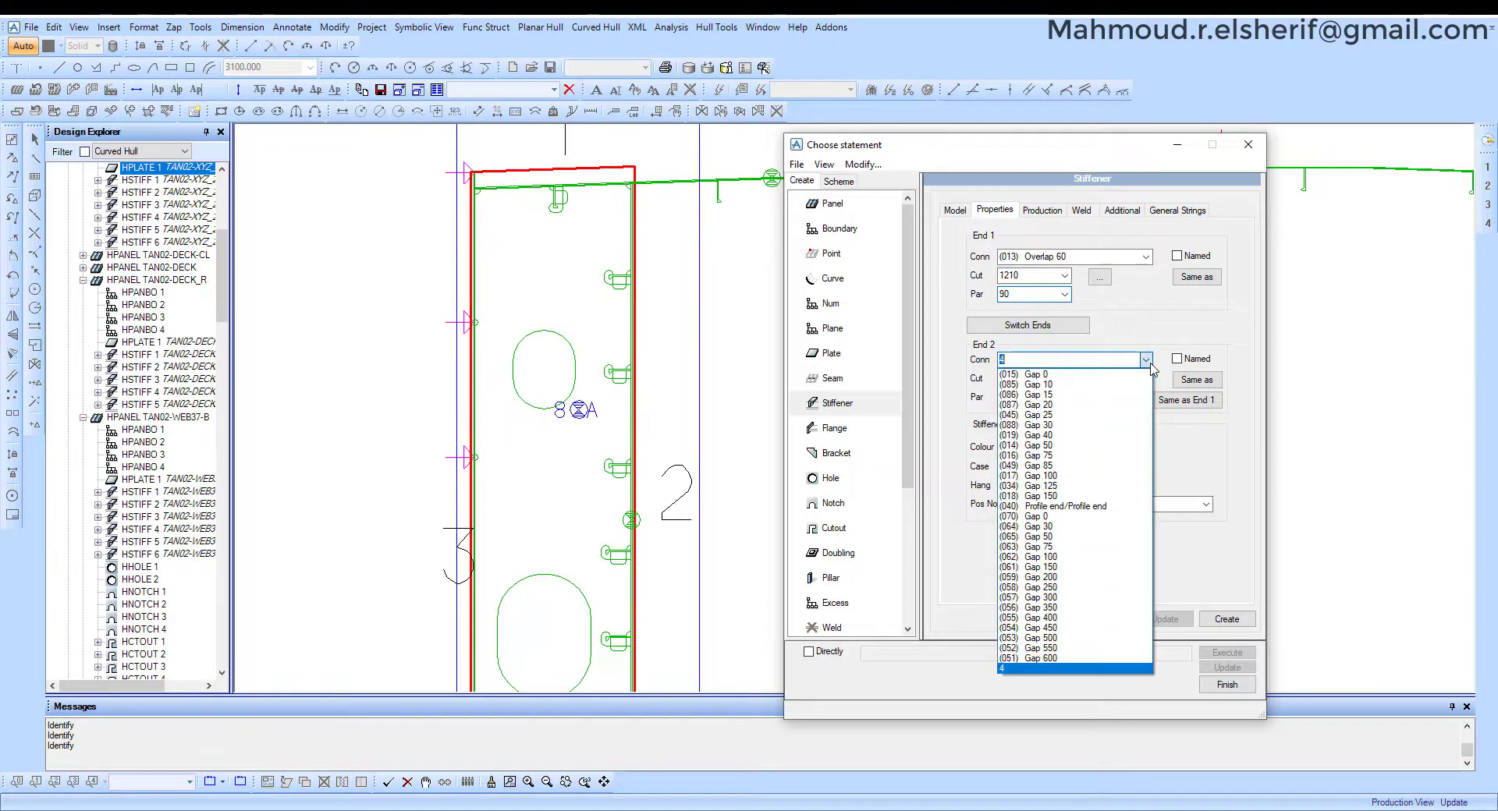
pyautogui.click(1091, 405)
pyautogui.click(1144, 362)
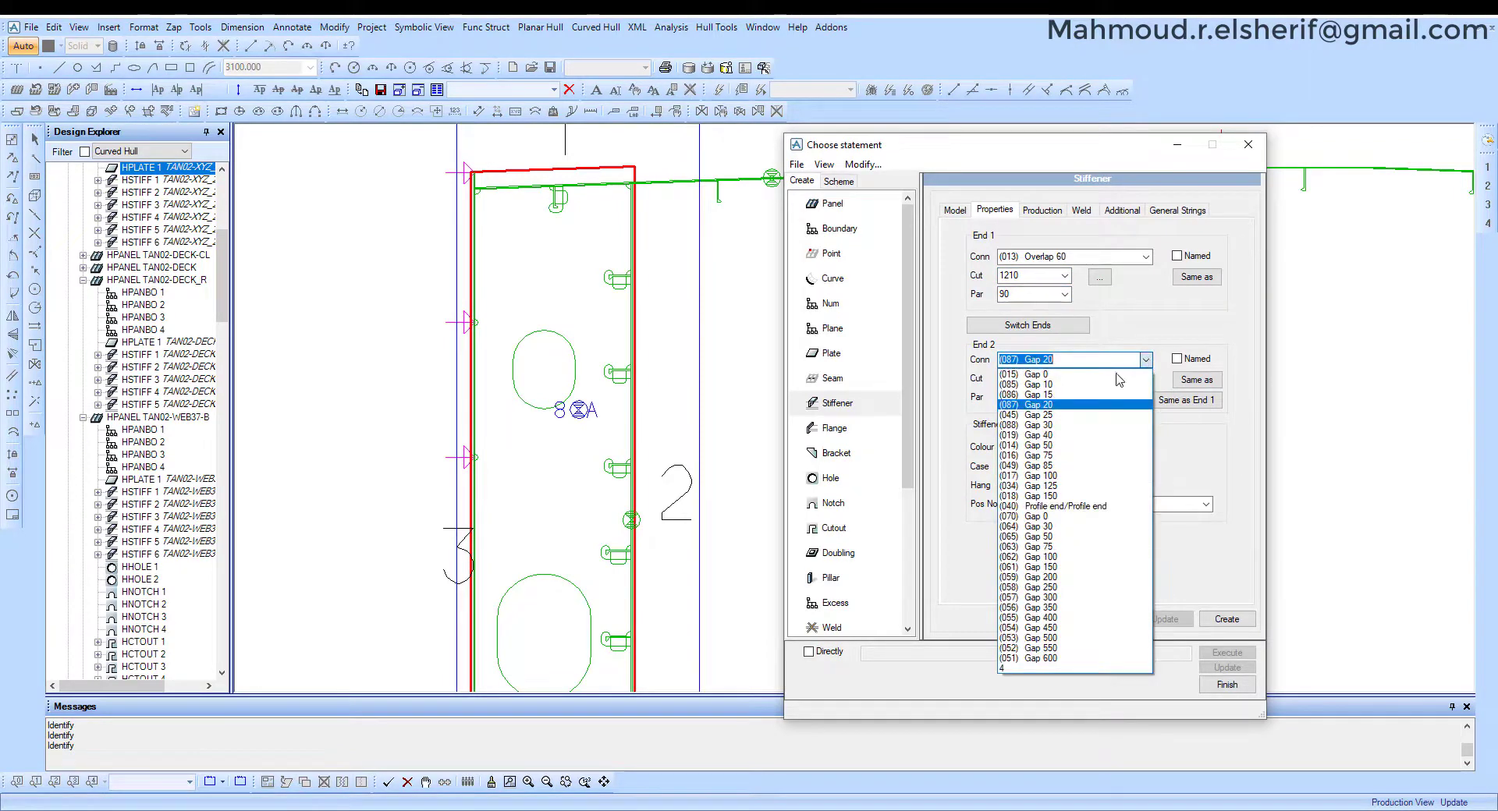
pyautogui.click(1069, 415)
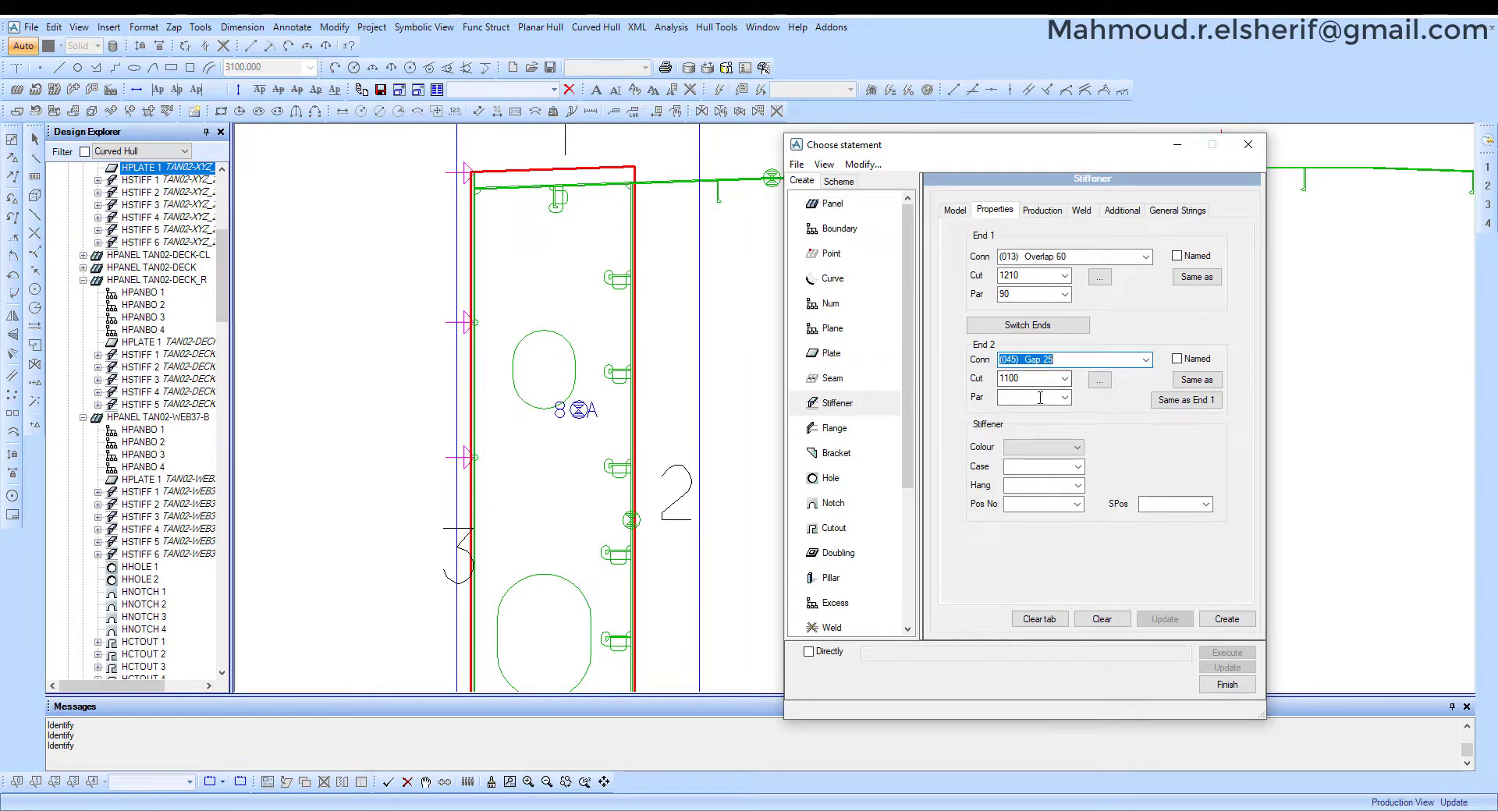
pyautogui.click(1098, 380)
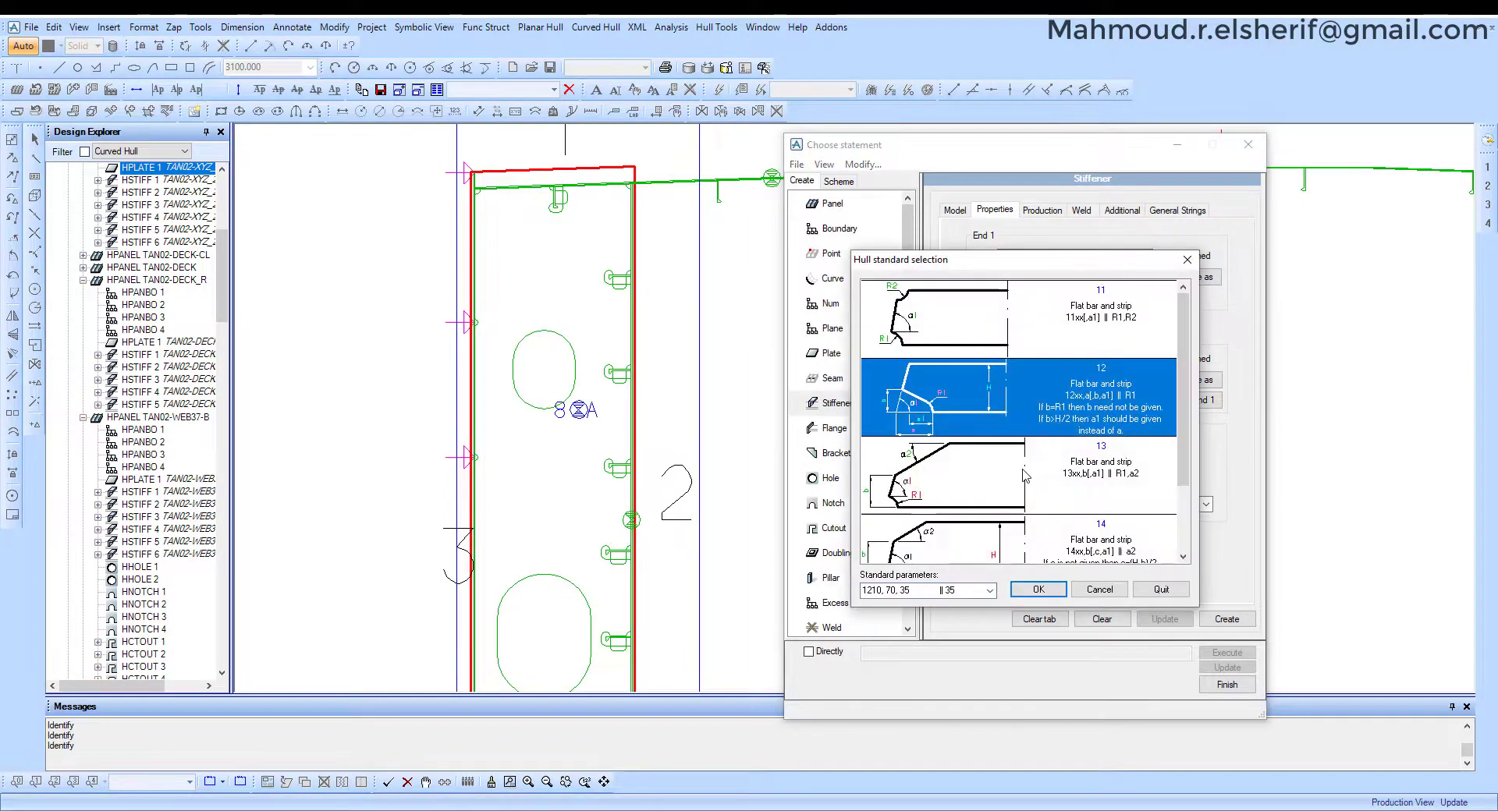
pyautogui.doubleClick(1025, 476)
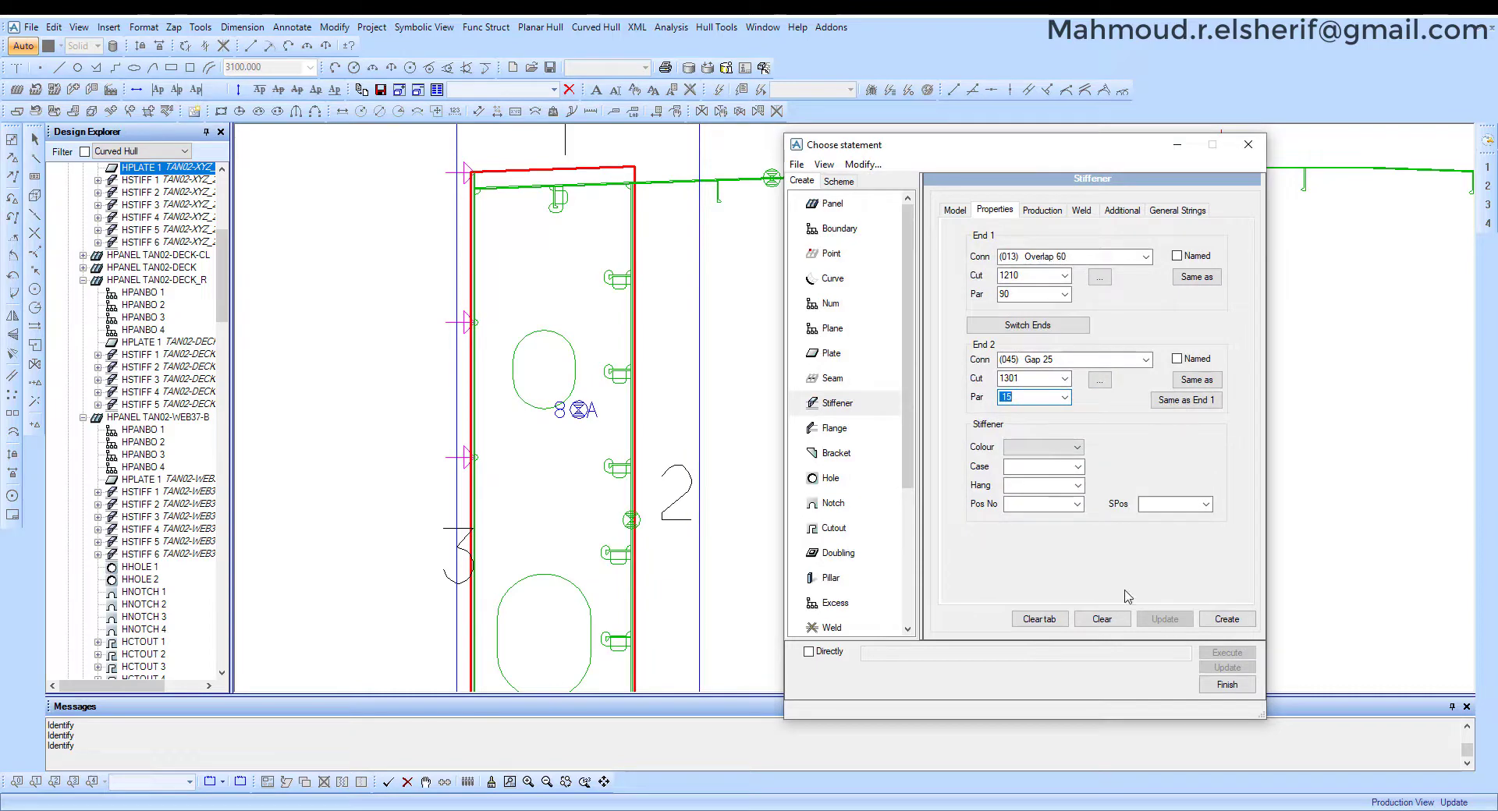
pyautogui.click(1226, 619)
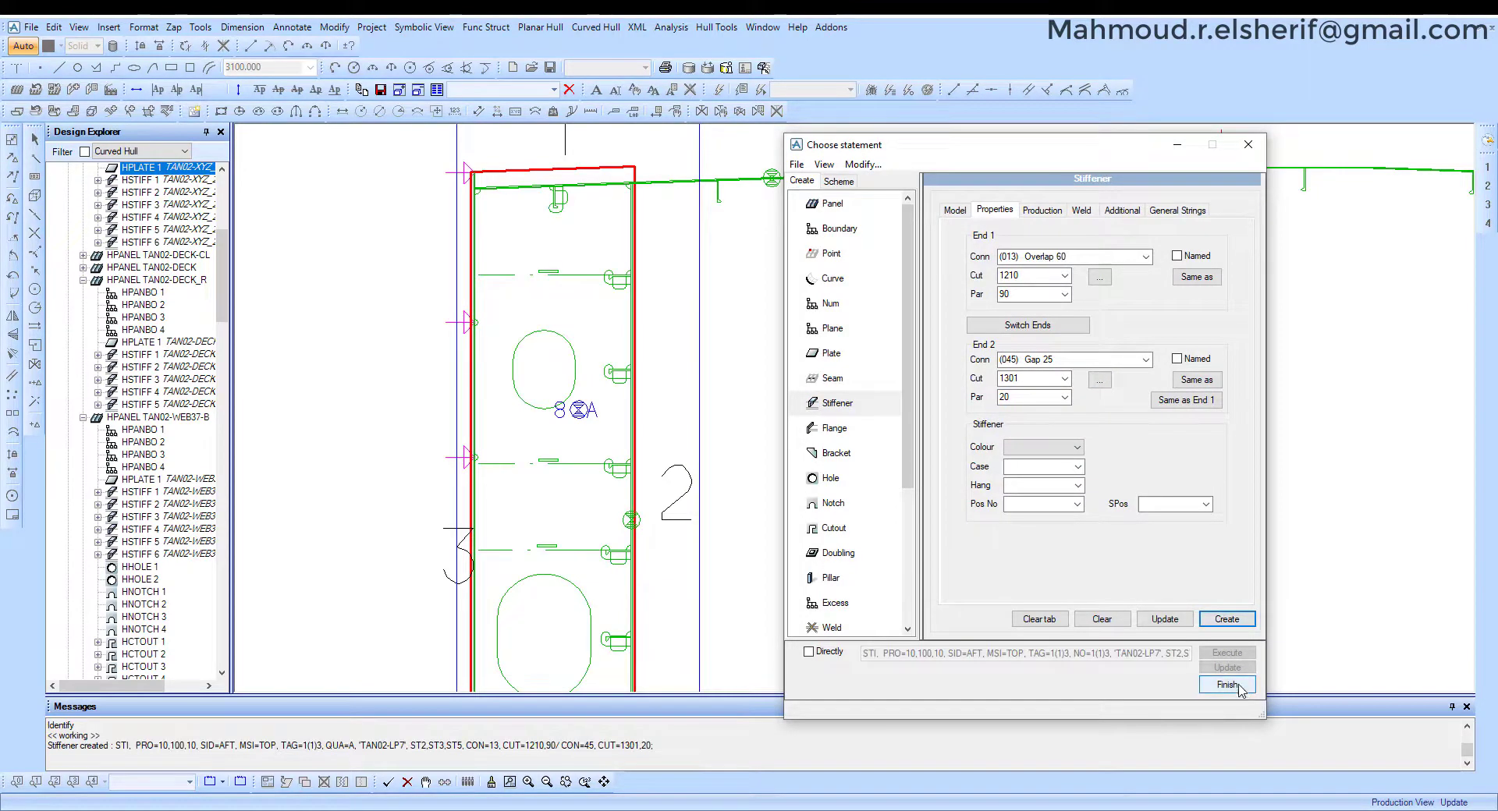
# Finish the stiffener statement and apply and deactivate the active panel.
pyautogui.click(1227, 684)
pyautogui.click(52, 91)
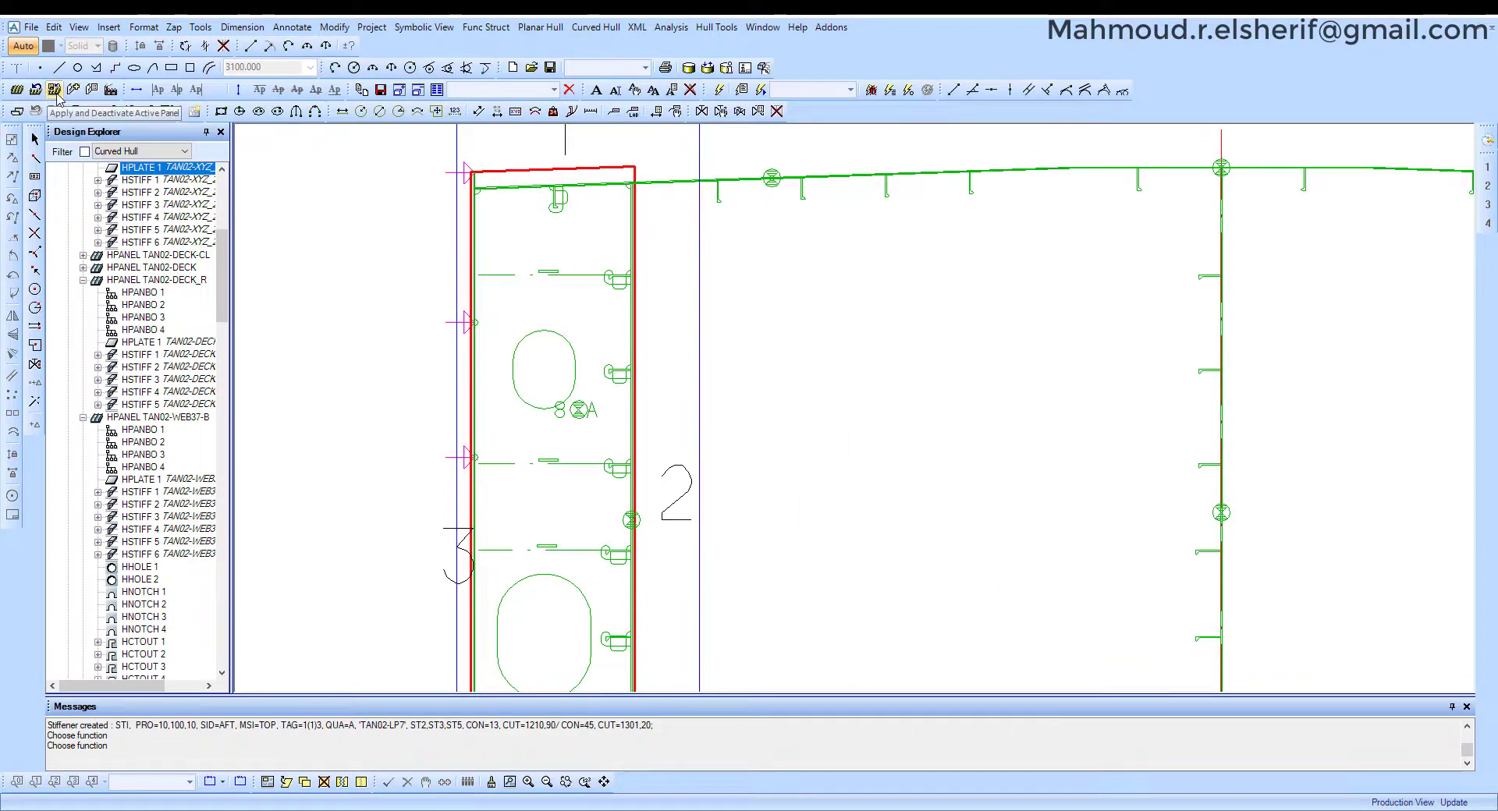
pyautogui.press('Return')
pyautogui.scroll(-2, 671, 424)
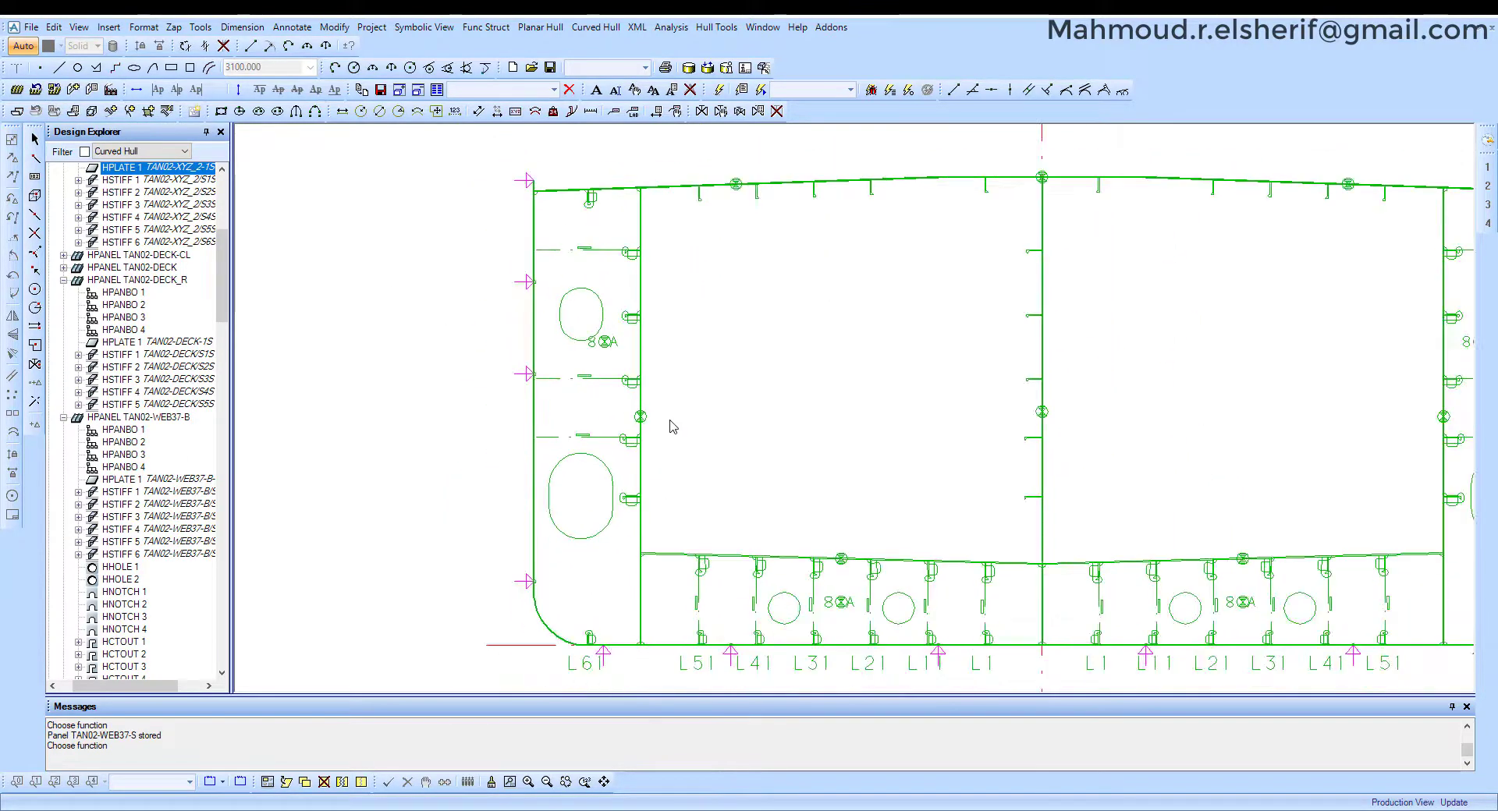
pyautogui.scroll(2, 654, 487)
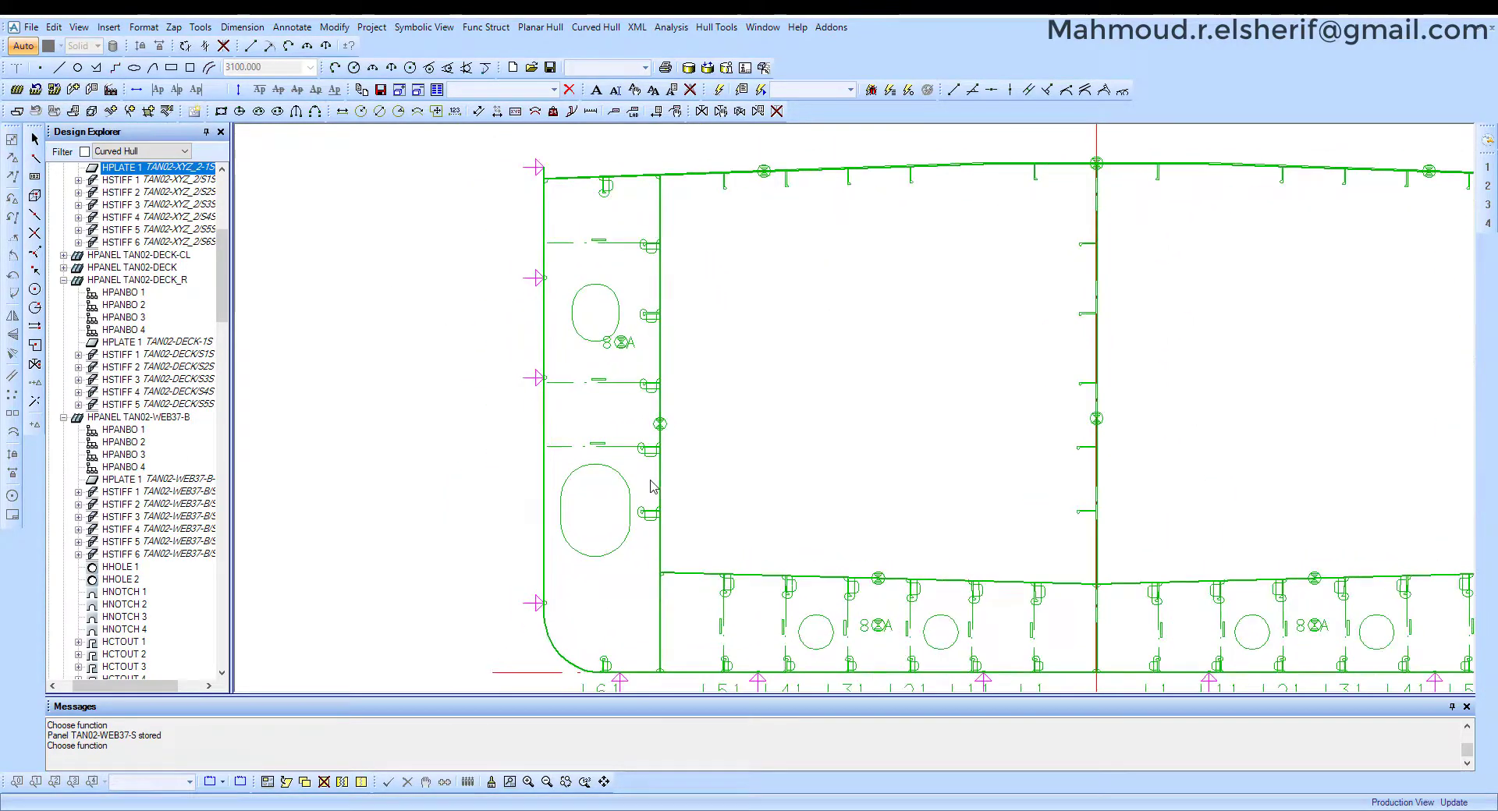
# Reactivate the side web panel and set up new 100,10 AFT stiffeners along a Y line, with both ends at Out Contour.
pyautogui.rightClick(626, 352)
pyautogui.click(691, 506)
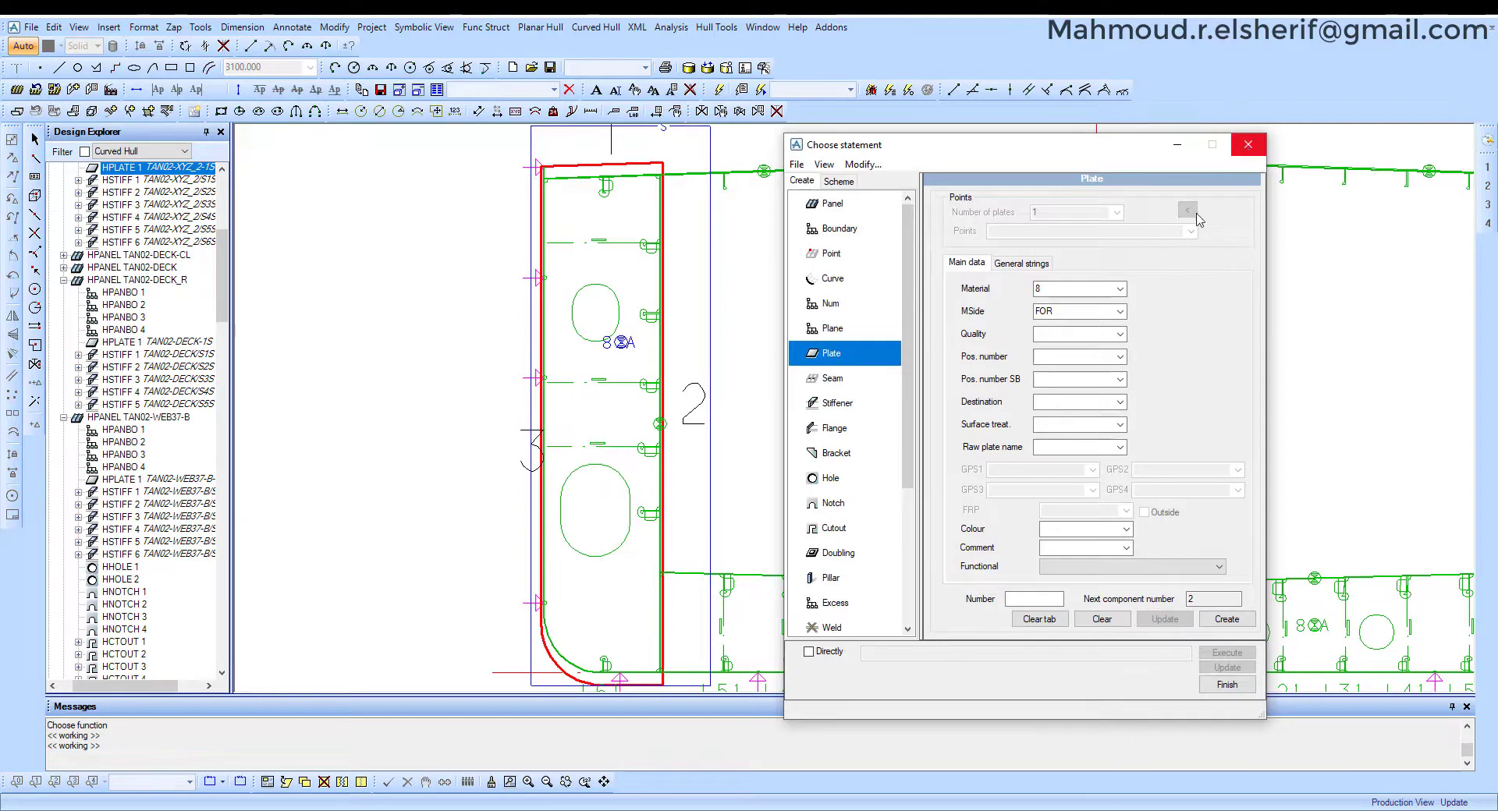
pyautogui.click(844, 413)
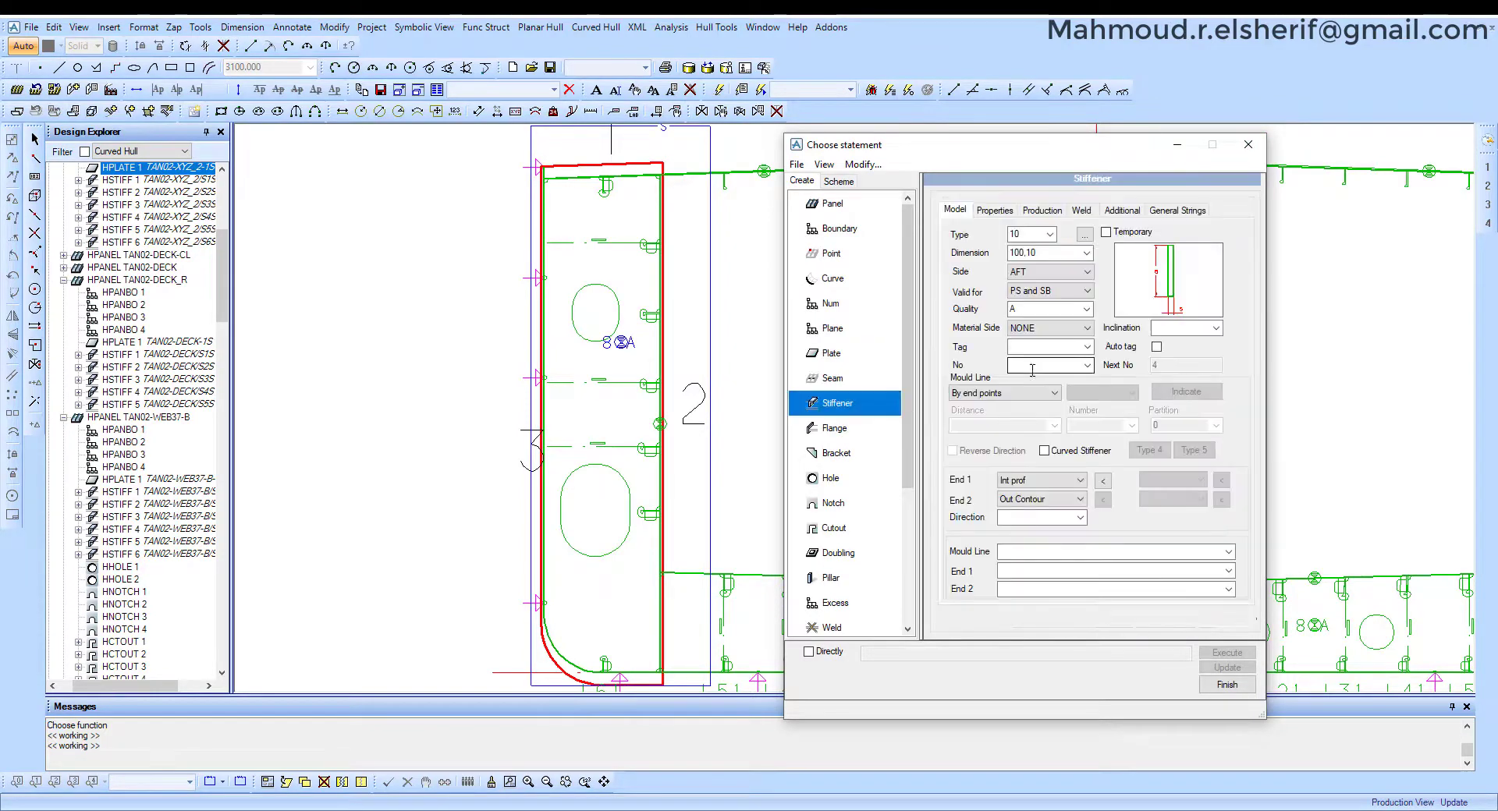
pyautogui.click(1035, 482)
pyautogui.click(1020, 493)
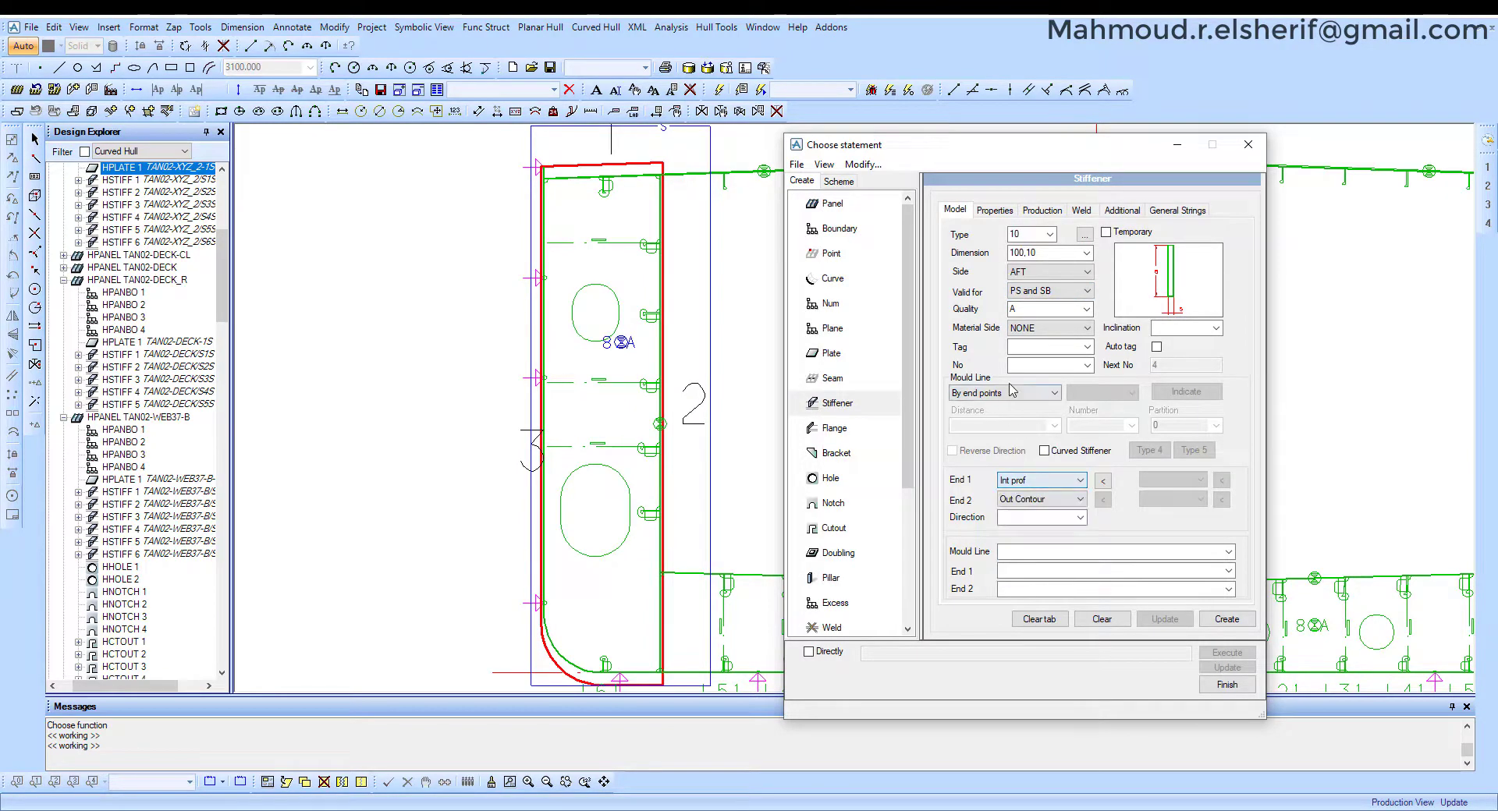
pyautogui.click(1014, 392)
pyautogui.click(1006, 413)
pyautogui.click(1108, 393)
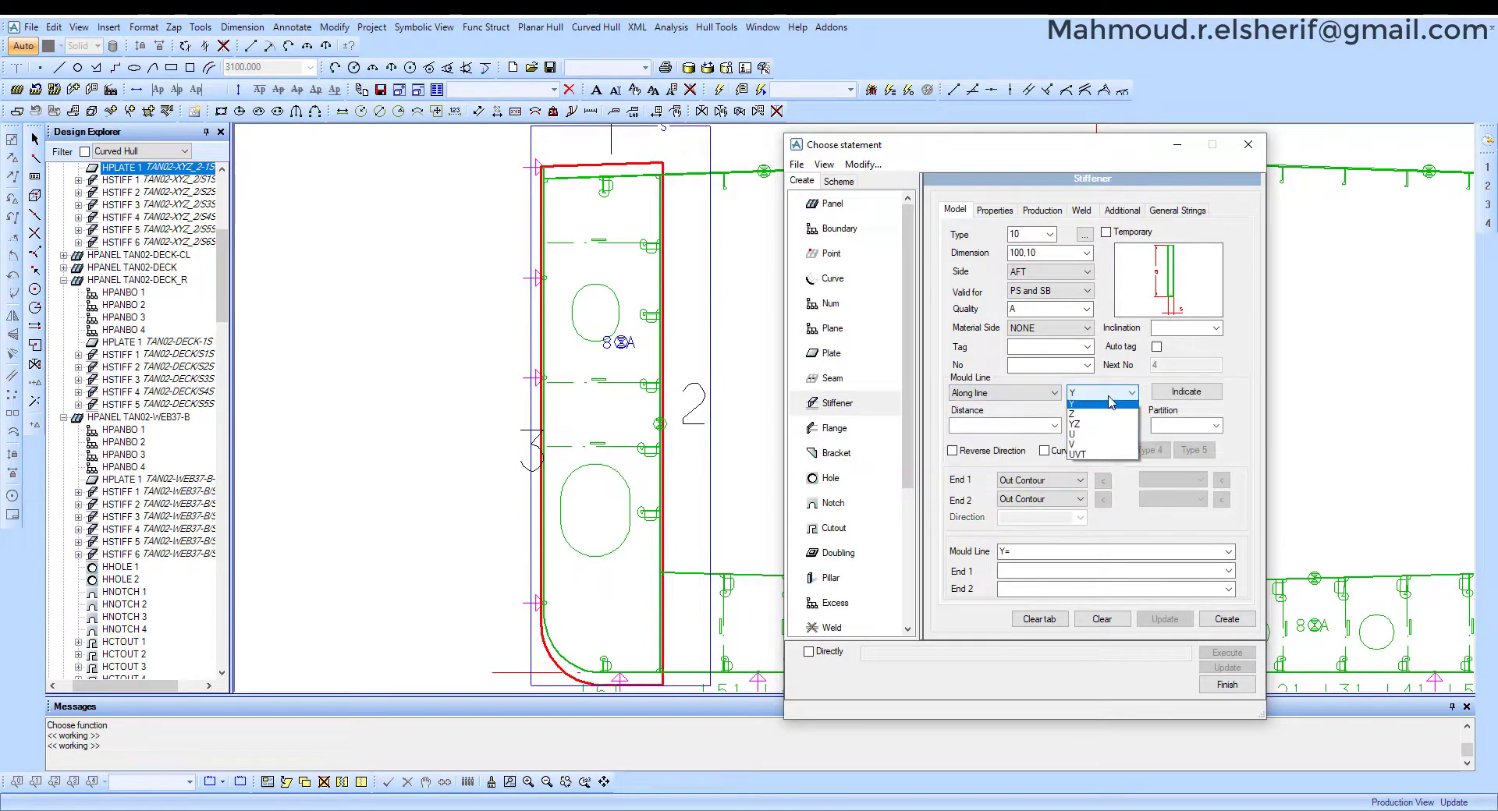
pyautogui.click(1093, 413)
pyautogui.click(1065, 482)
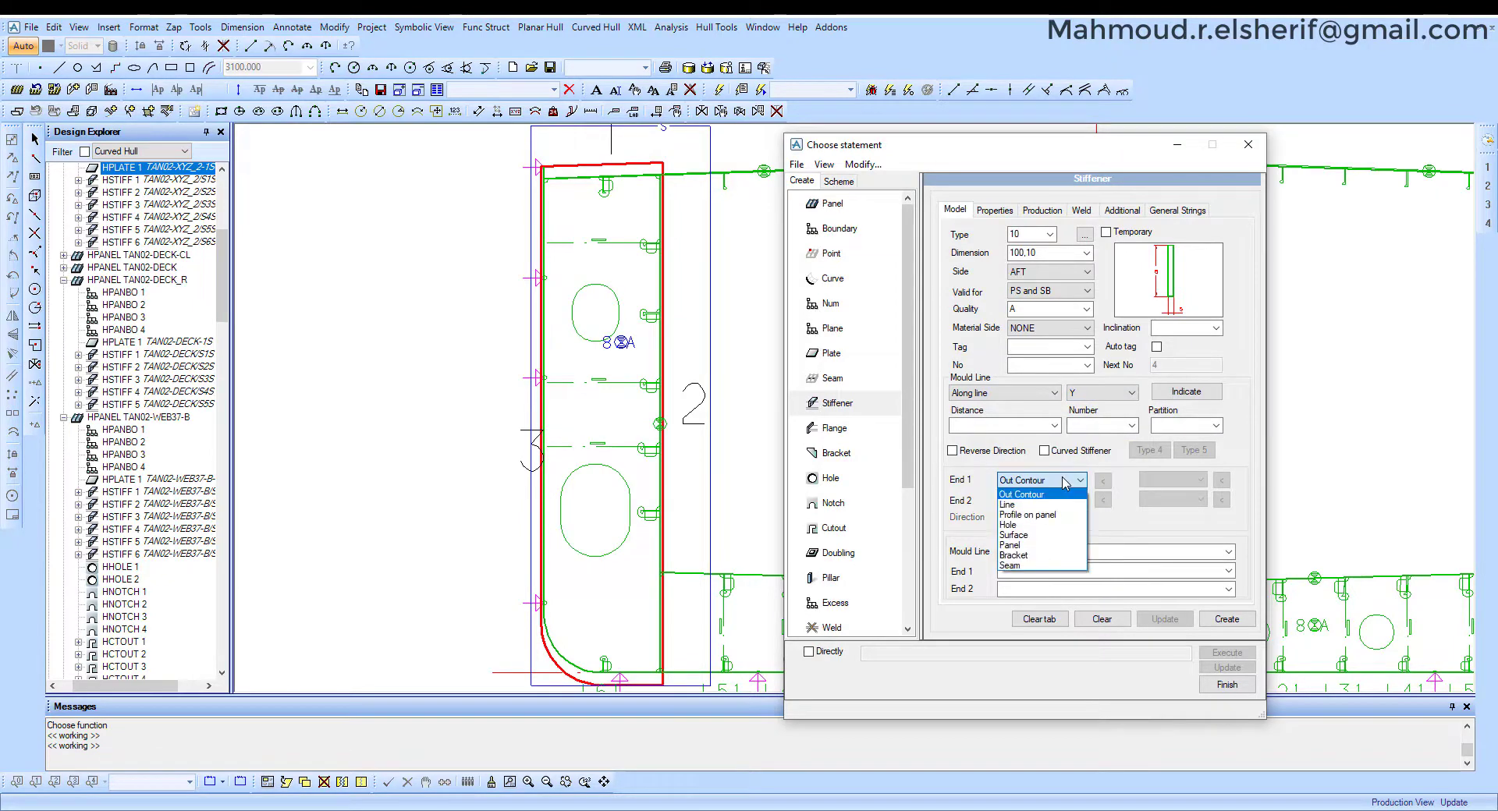
pyautogui.click(1060, 484)
# Indicate the stiffener mould lines at both sides of the upper access hole, at Y=4110 and Y=4510.
pyautogui.click(1186, 392)
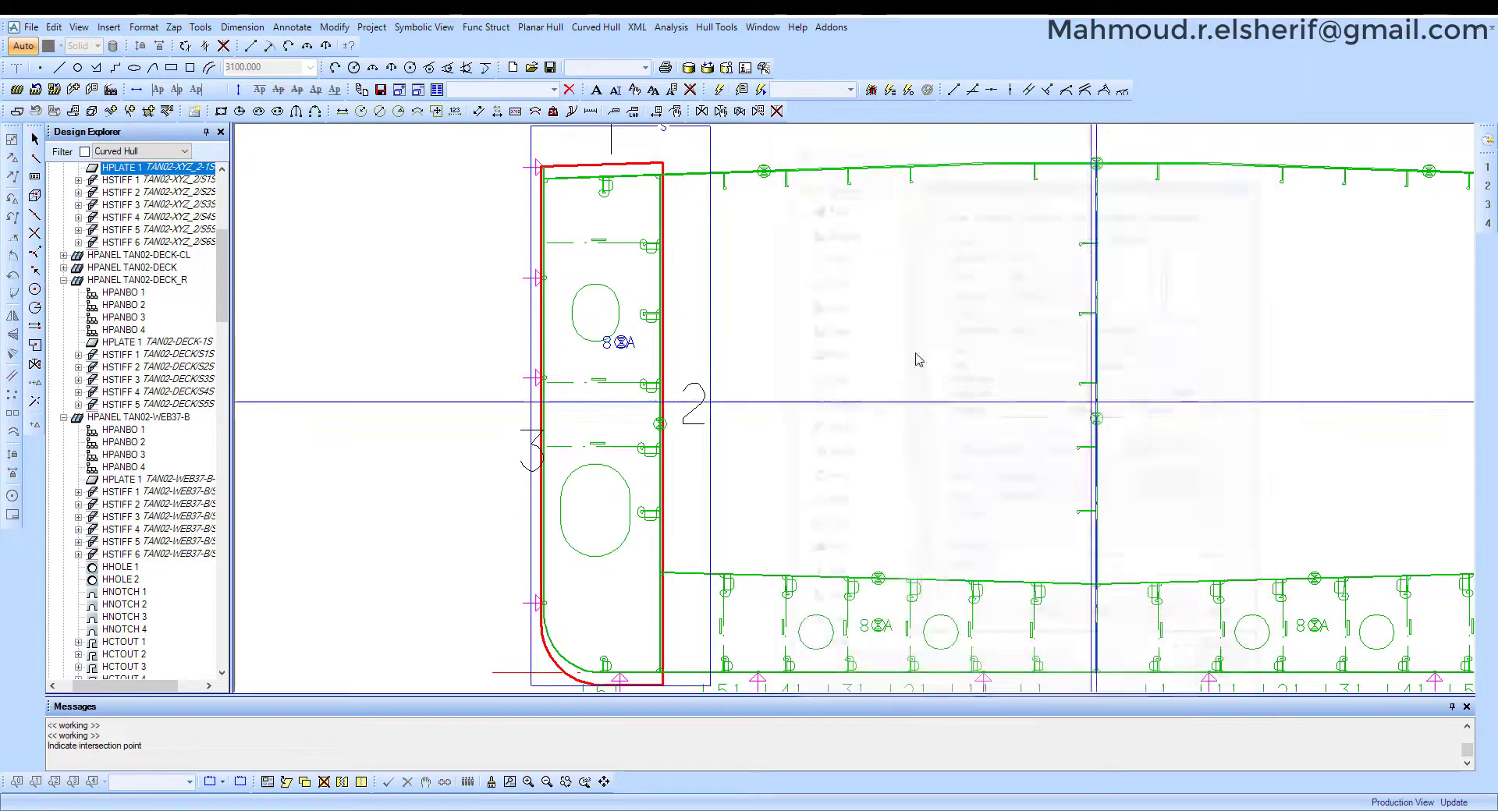
pyautogui.scroll(4, 634, 292)
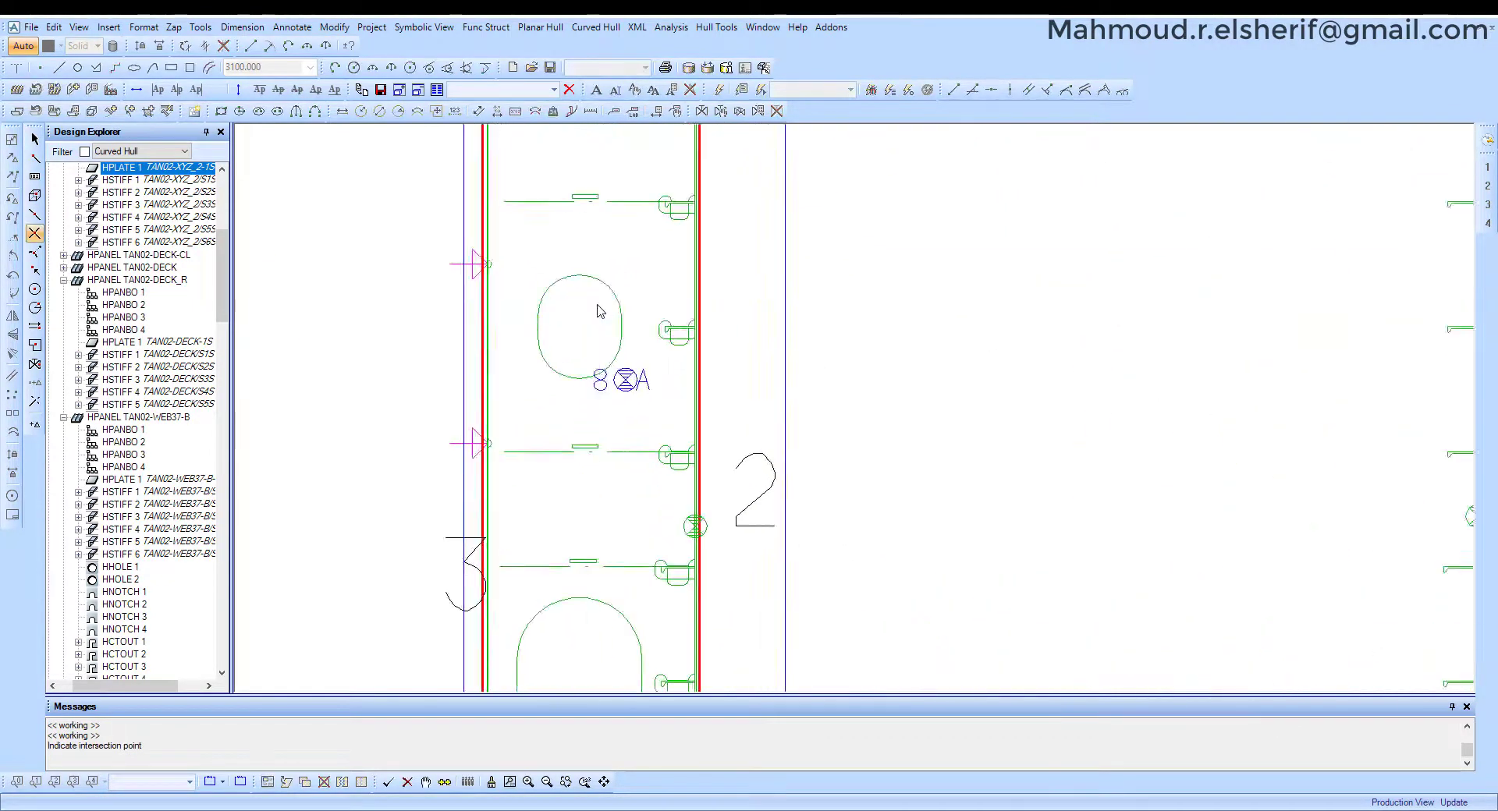
pyautogui.click(625, 342)
pyautogui.click(526, 318)
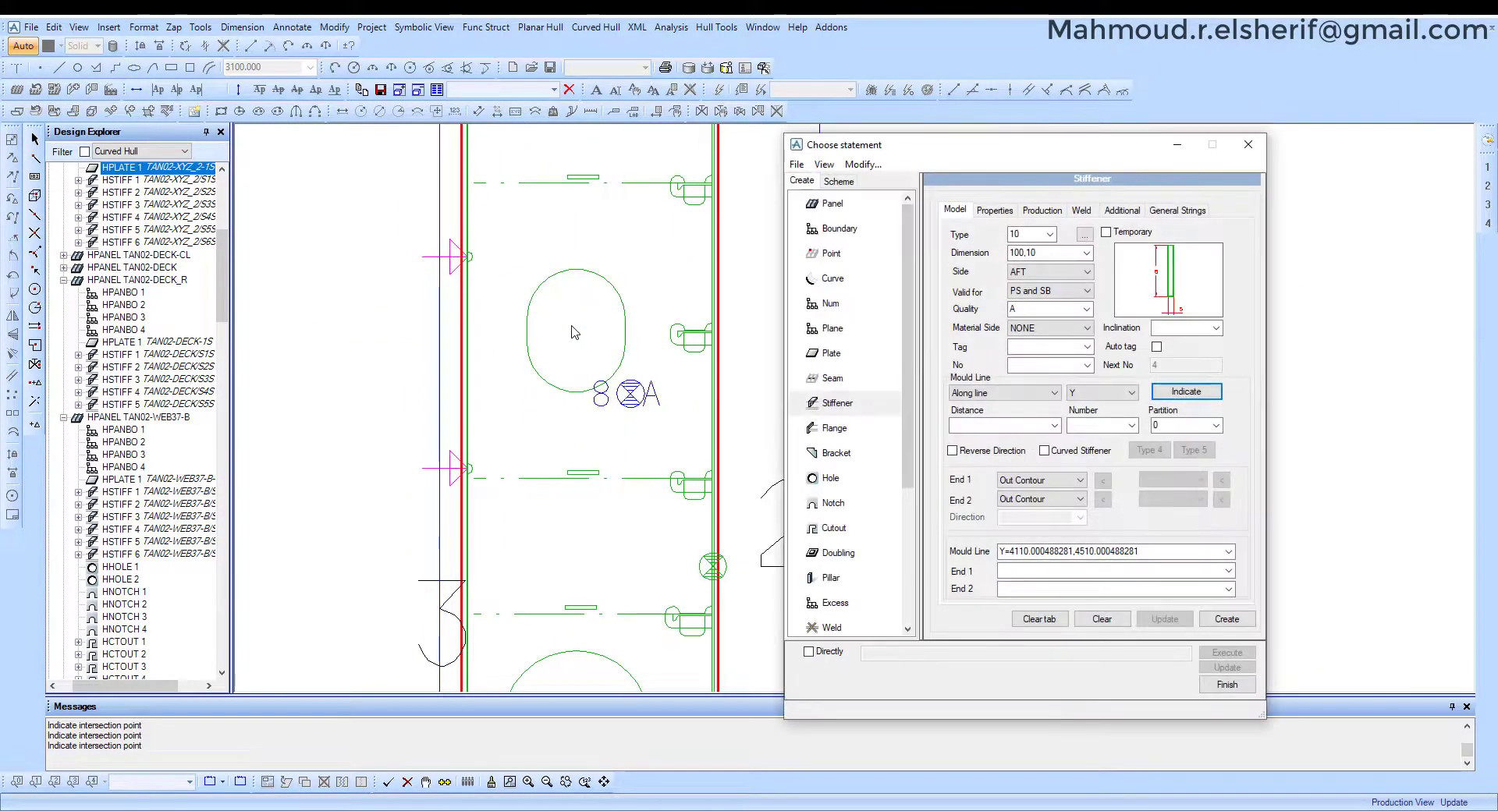
# Adjust the stiffener mould line coordinates beside the upper access hole to Y=4100,4520.
pyautogui.doubleClick(1026, 550)
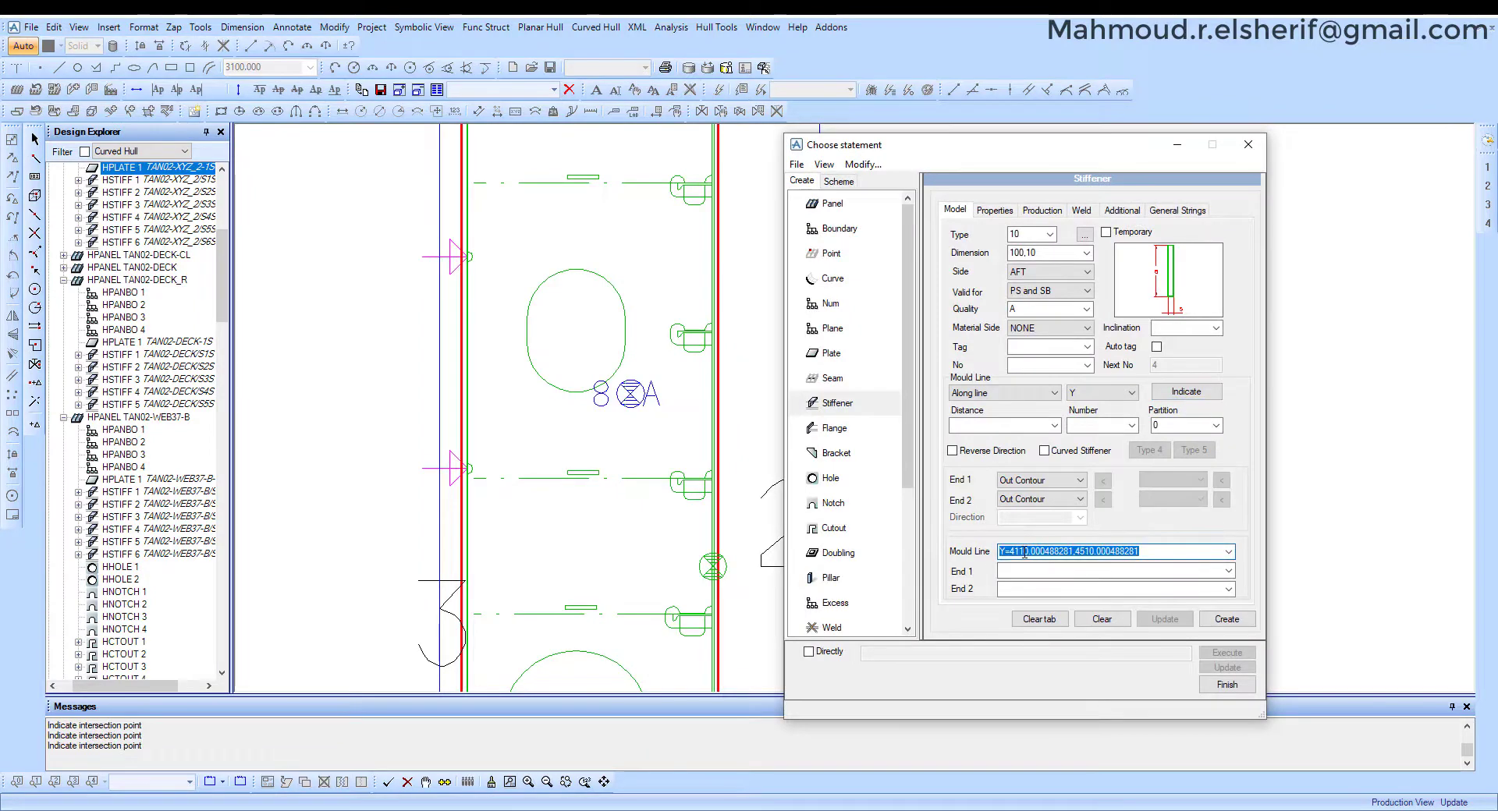
pyautogui.click(1073, 552)
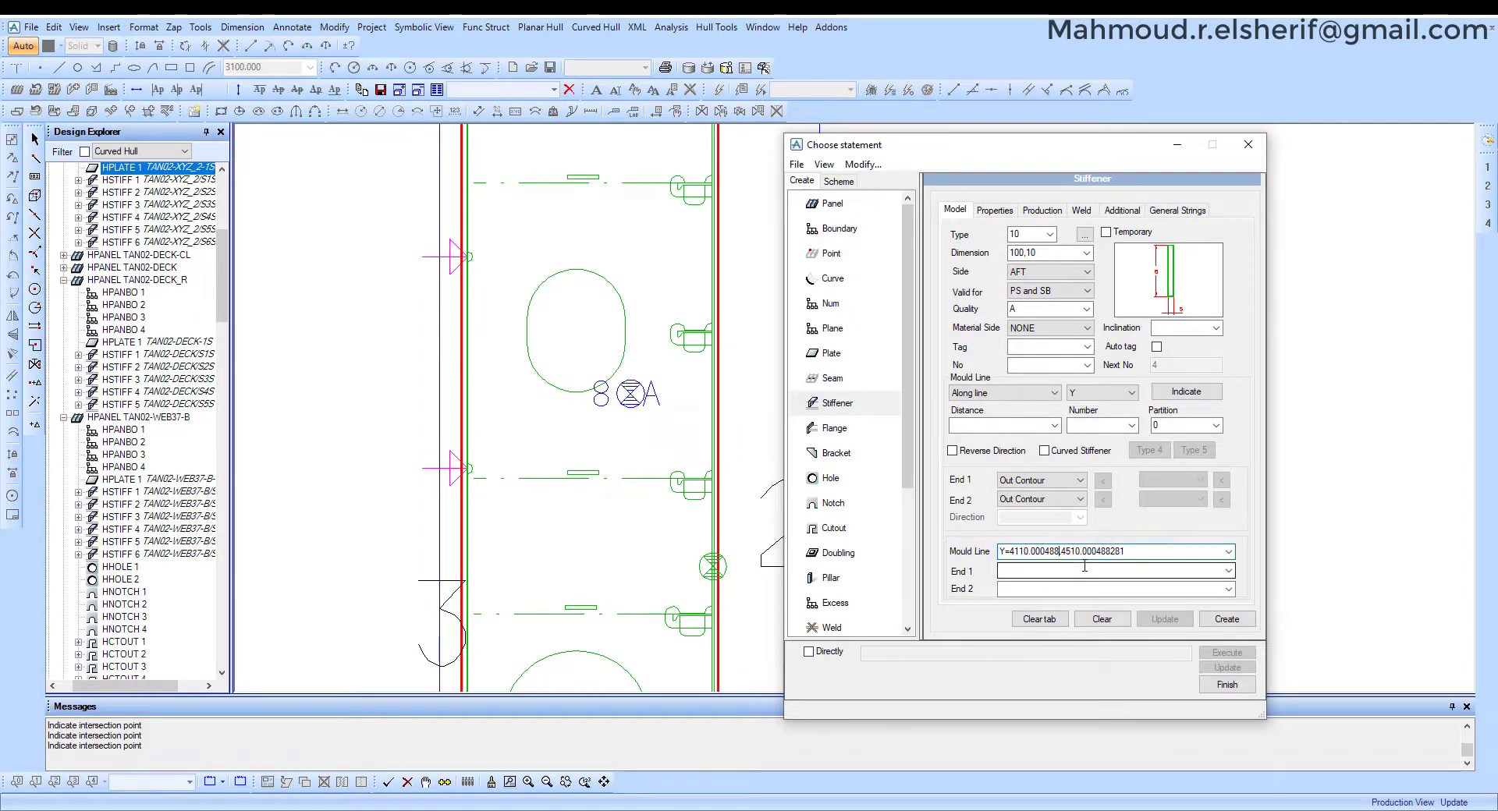
pyautogui.write(',')
pyautogui.click(1107, 552)
pyautogui.press('BackSpace')
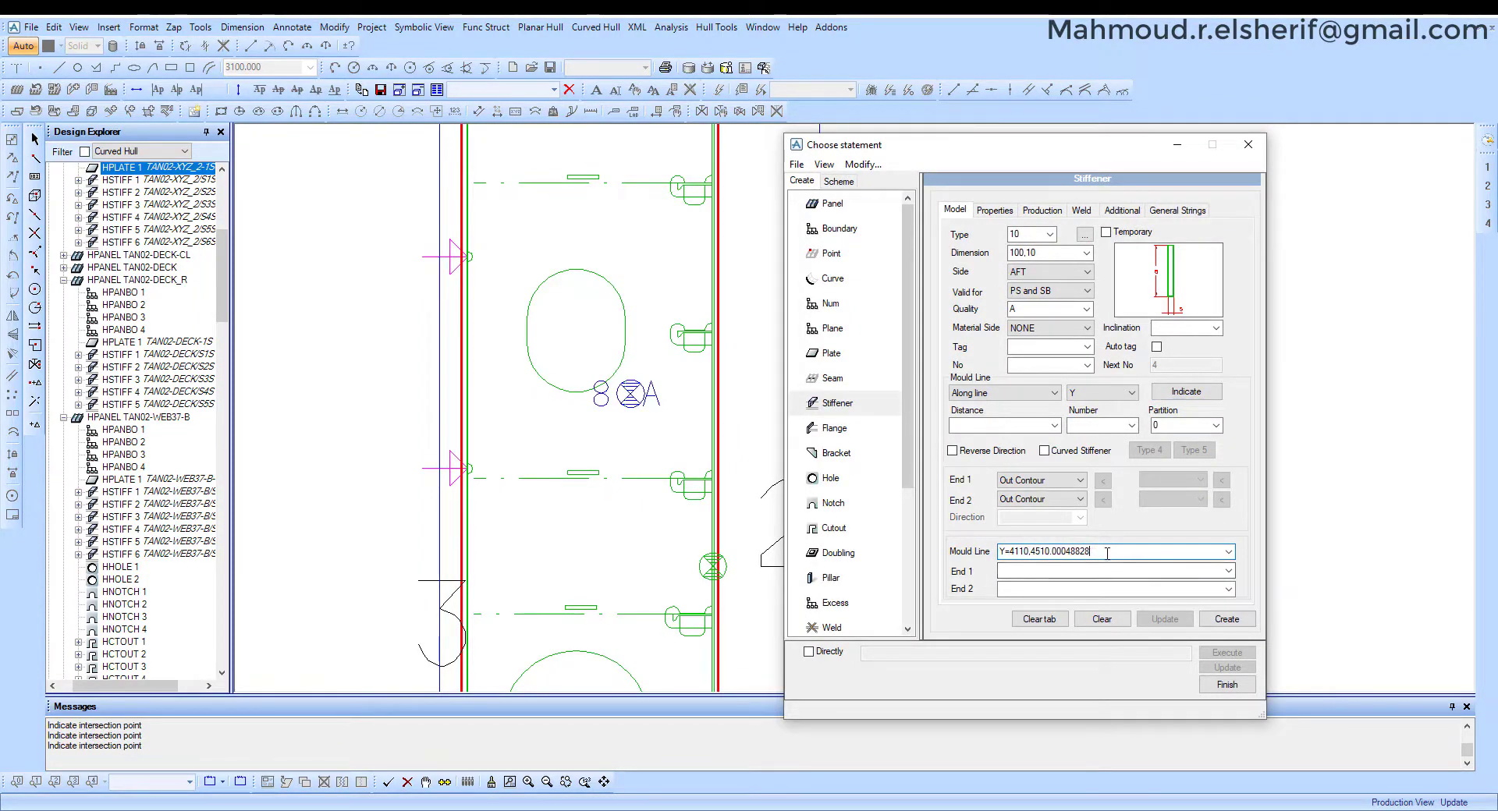
pyautogui.press('BackSpace')
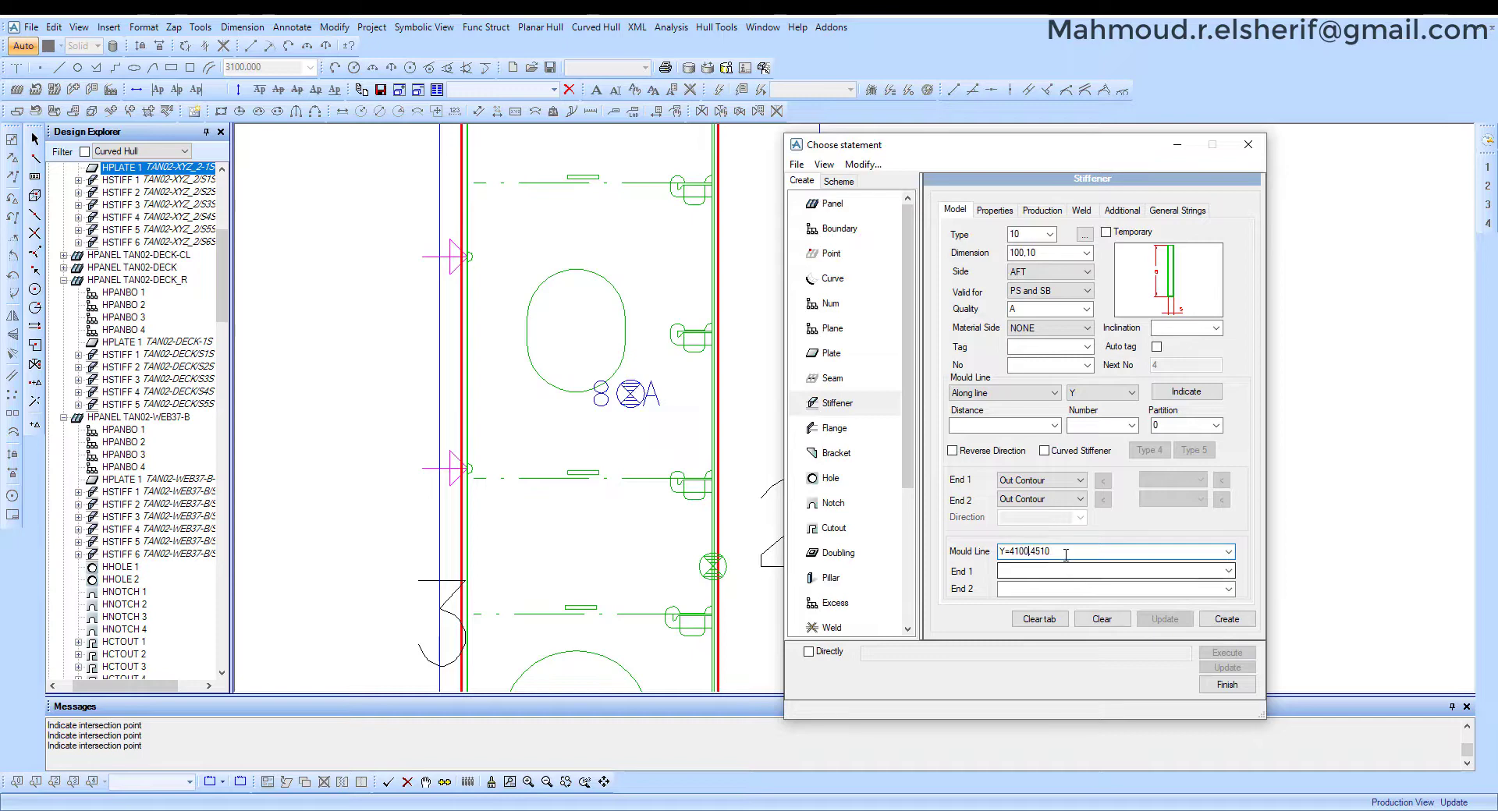
pyautogui.write('00,')
pyautogui.click(1075, 553)
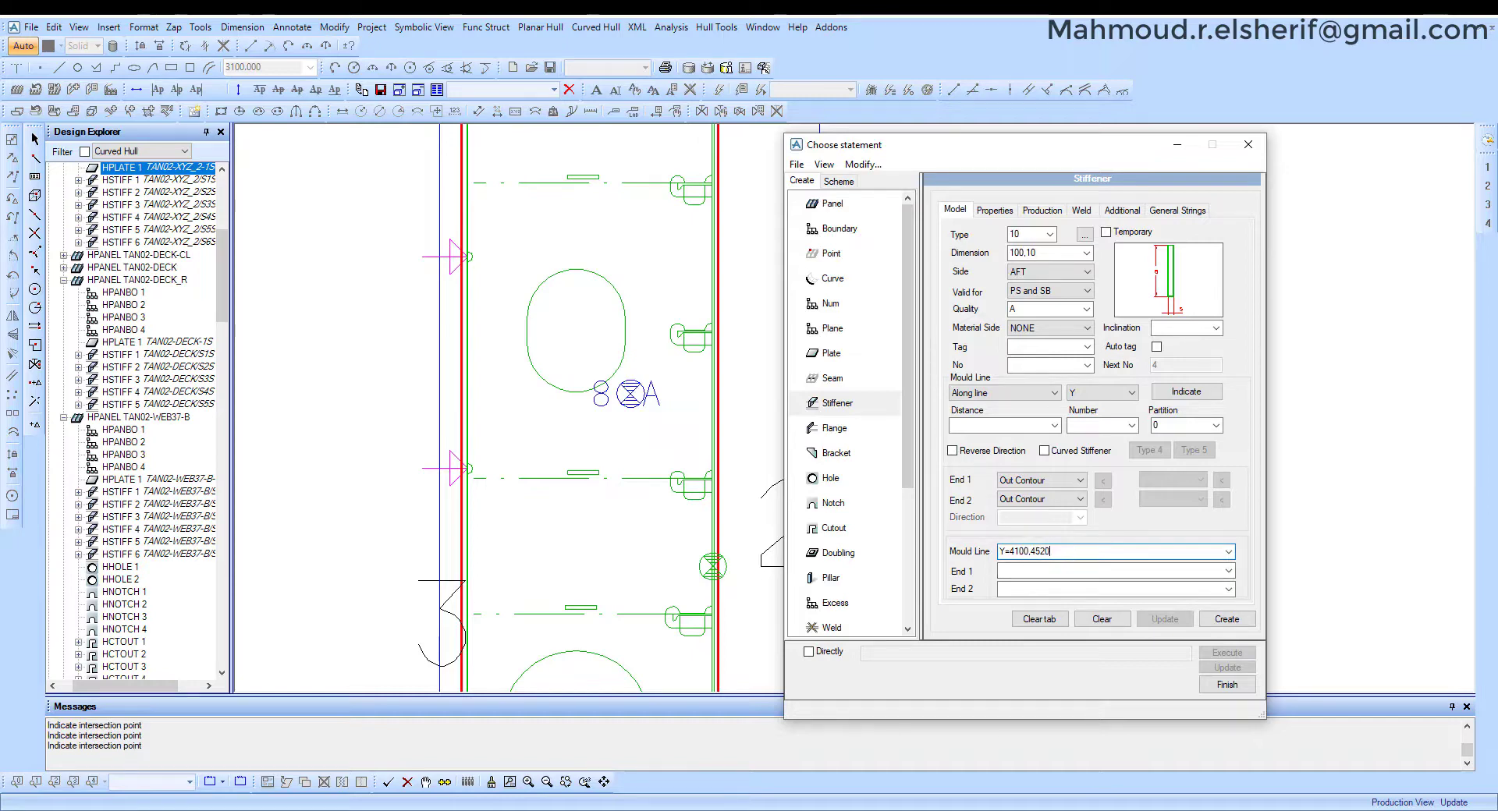
# Set both stiffener ends to Profile on panel, picking stiffener ST2 for End 1 and ST3 for End 2.
pyautogui.click(1063, 482)
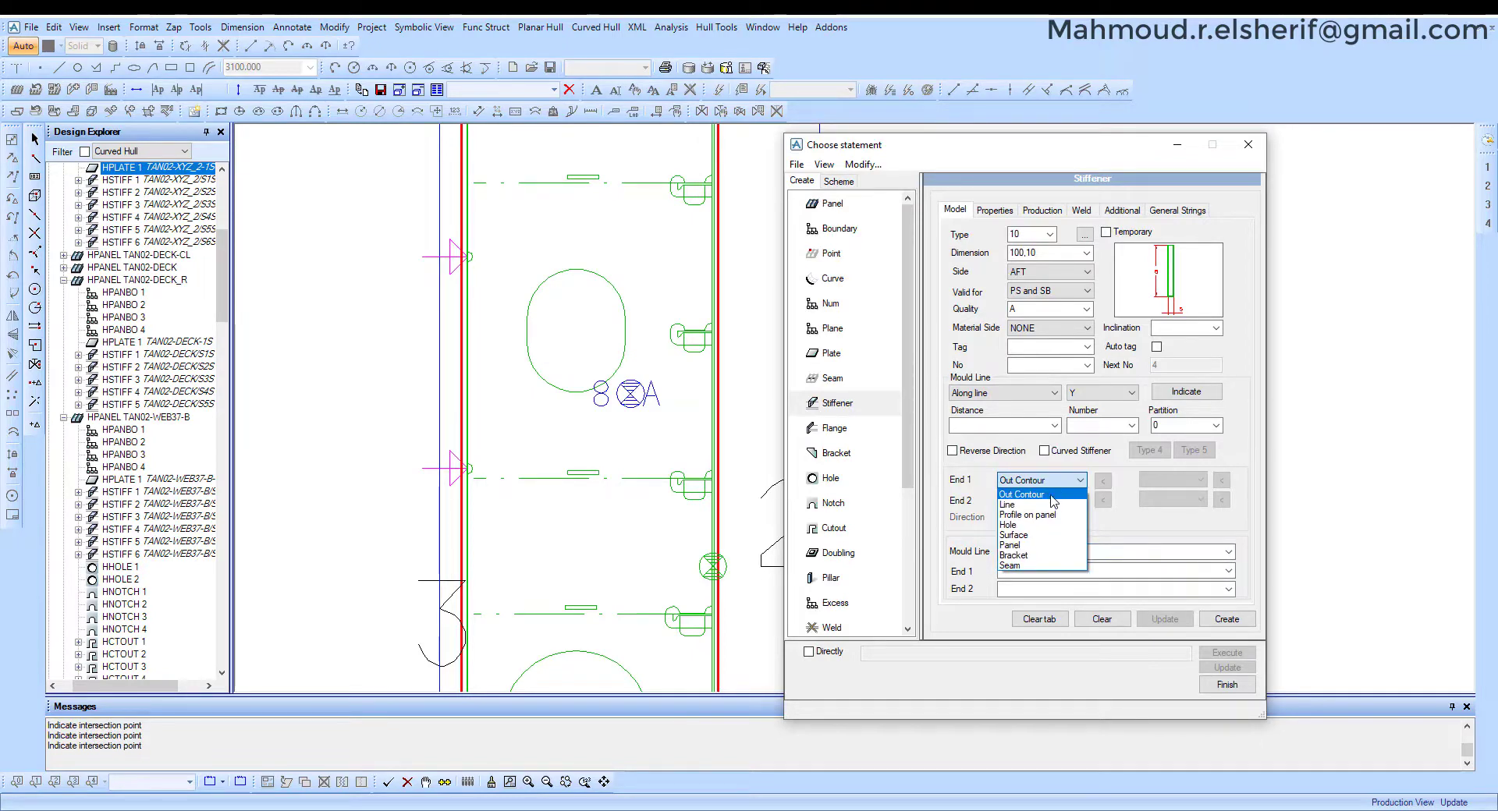
pyautogui.click(1030, 515)
pyautogui.click(1045, 499)
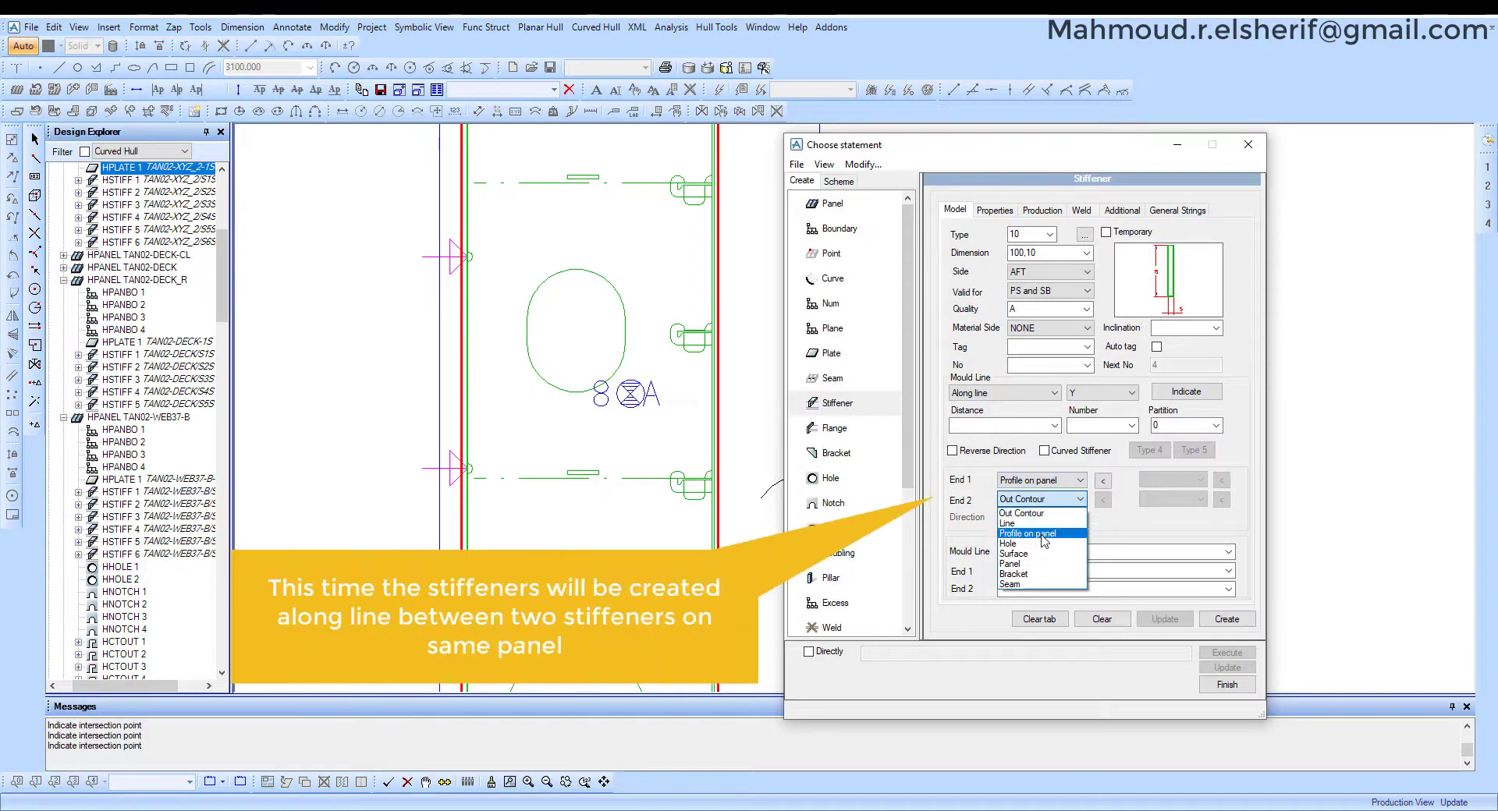
pyautogui.click(1043, 533)
pyautogui.click(1102, 480)
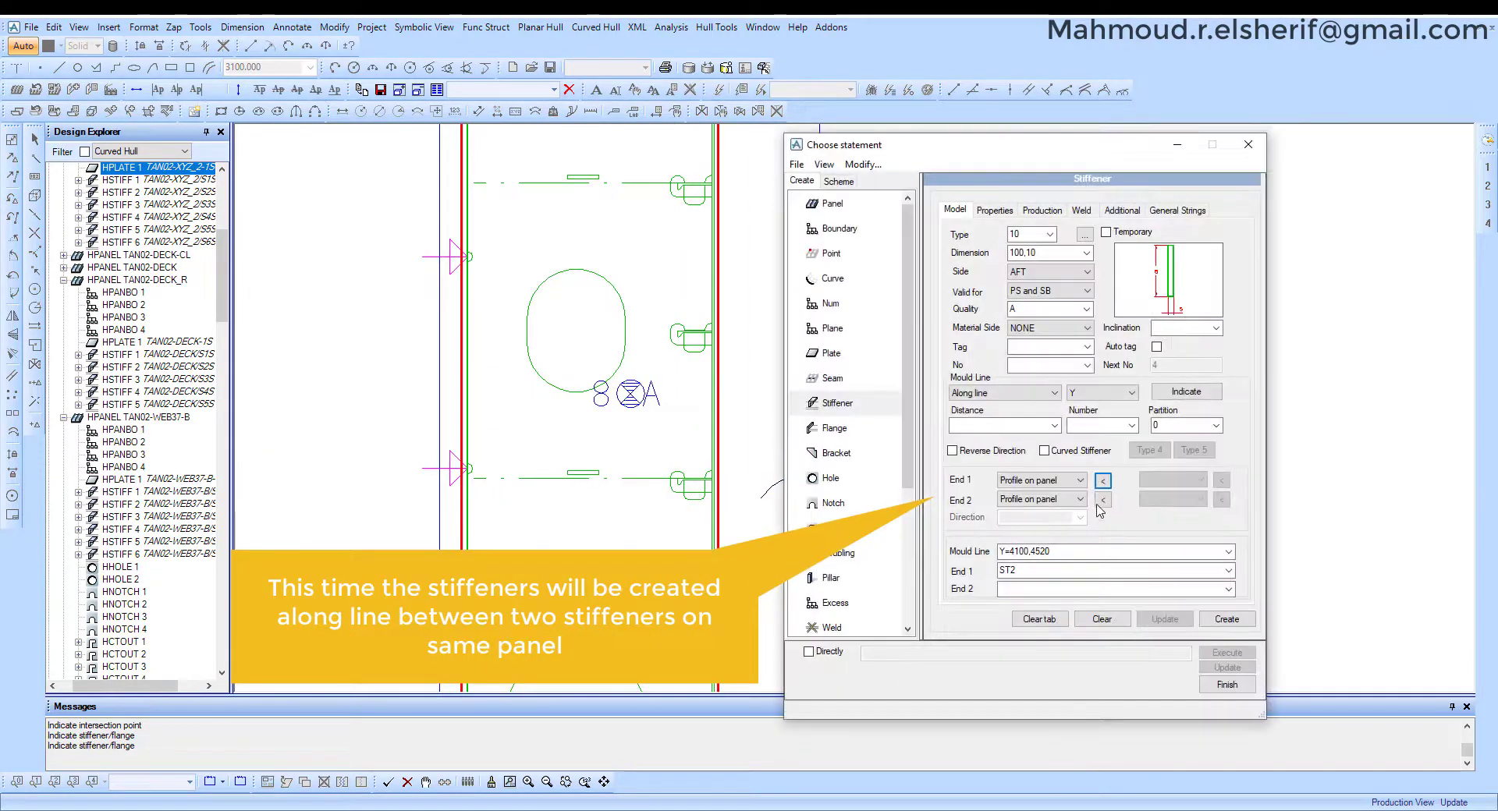
pyautogui.click(1102, 499)
pyautogui.click(585, 206)
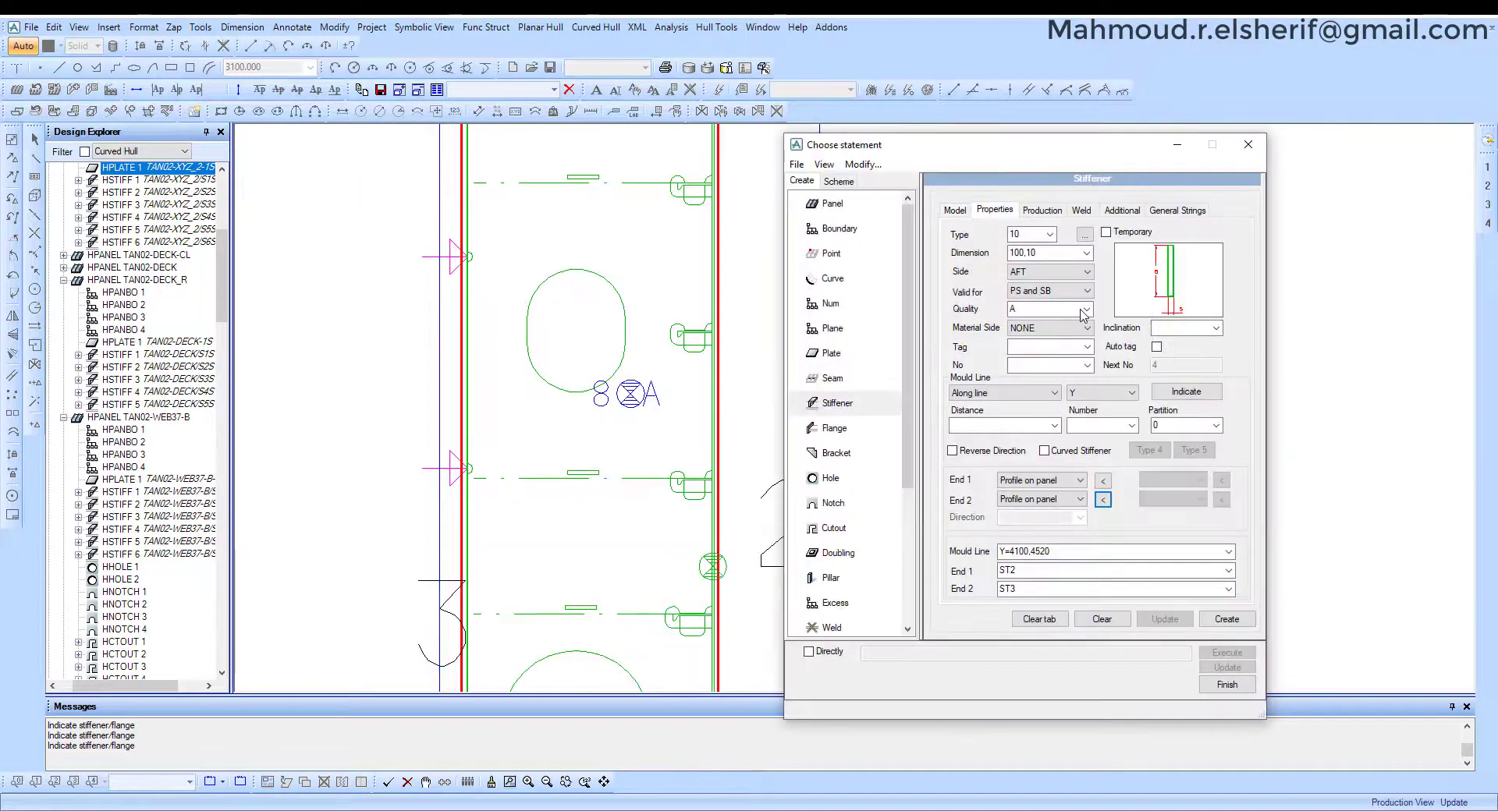
# Set both stiffener ends to connection Gap 0 (015) with end cut 1110 and no parameter.
pyautogui.click(1140, 258)
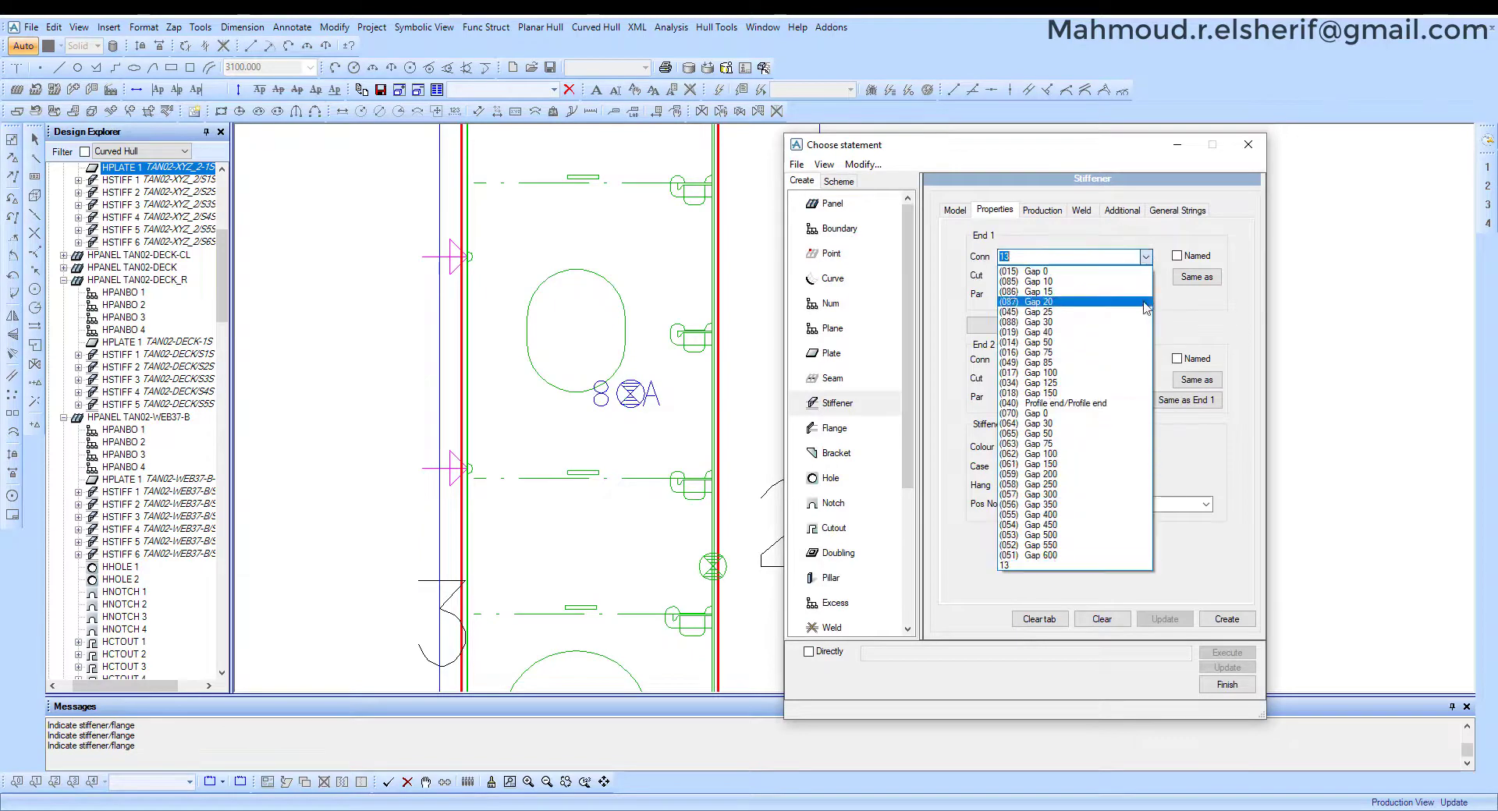
pyautogui.click(1127, 272)
pyautogui.doubleClick(1025, 275)
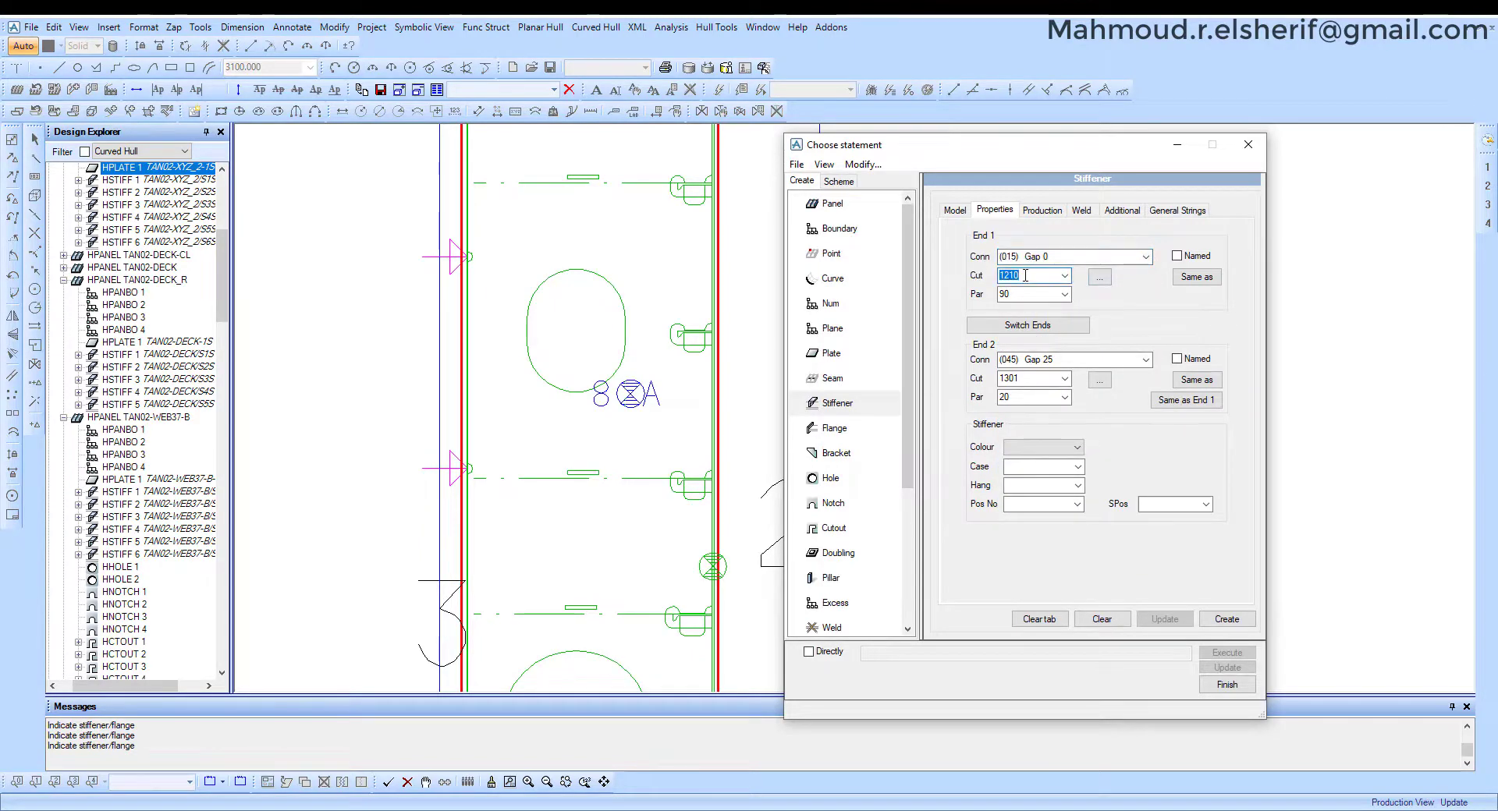
pyautogui.write('1110')
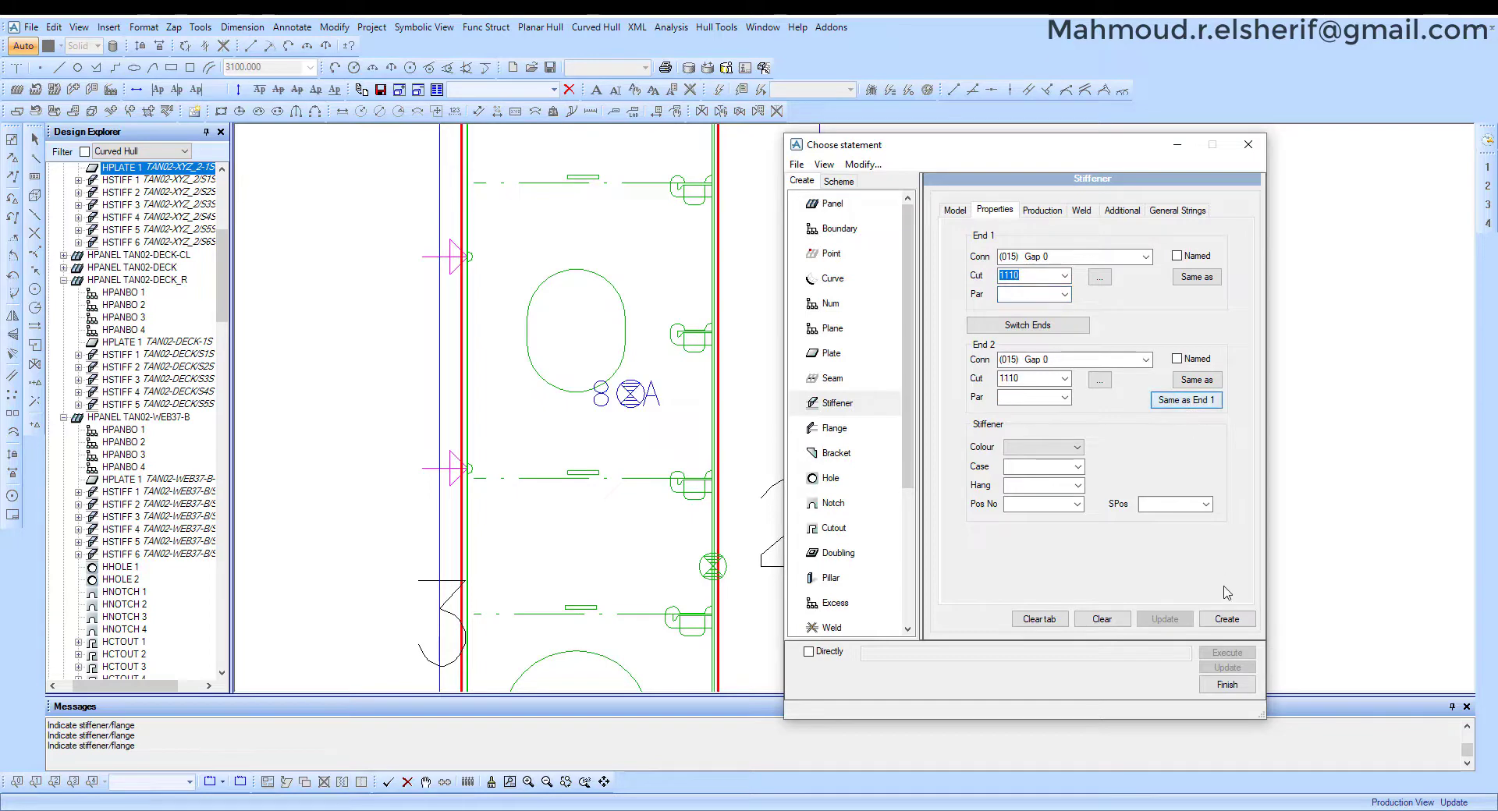
# Create the stiffeners beside the upper access hole, then finish the statement and apply and deactivate the side web panel.
pyautogui.click(1235, 620)
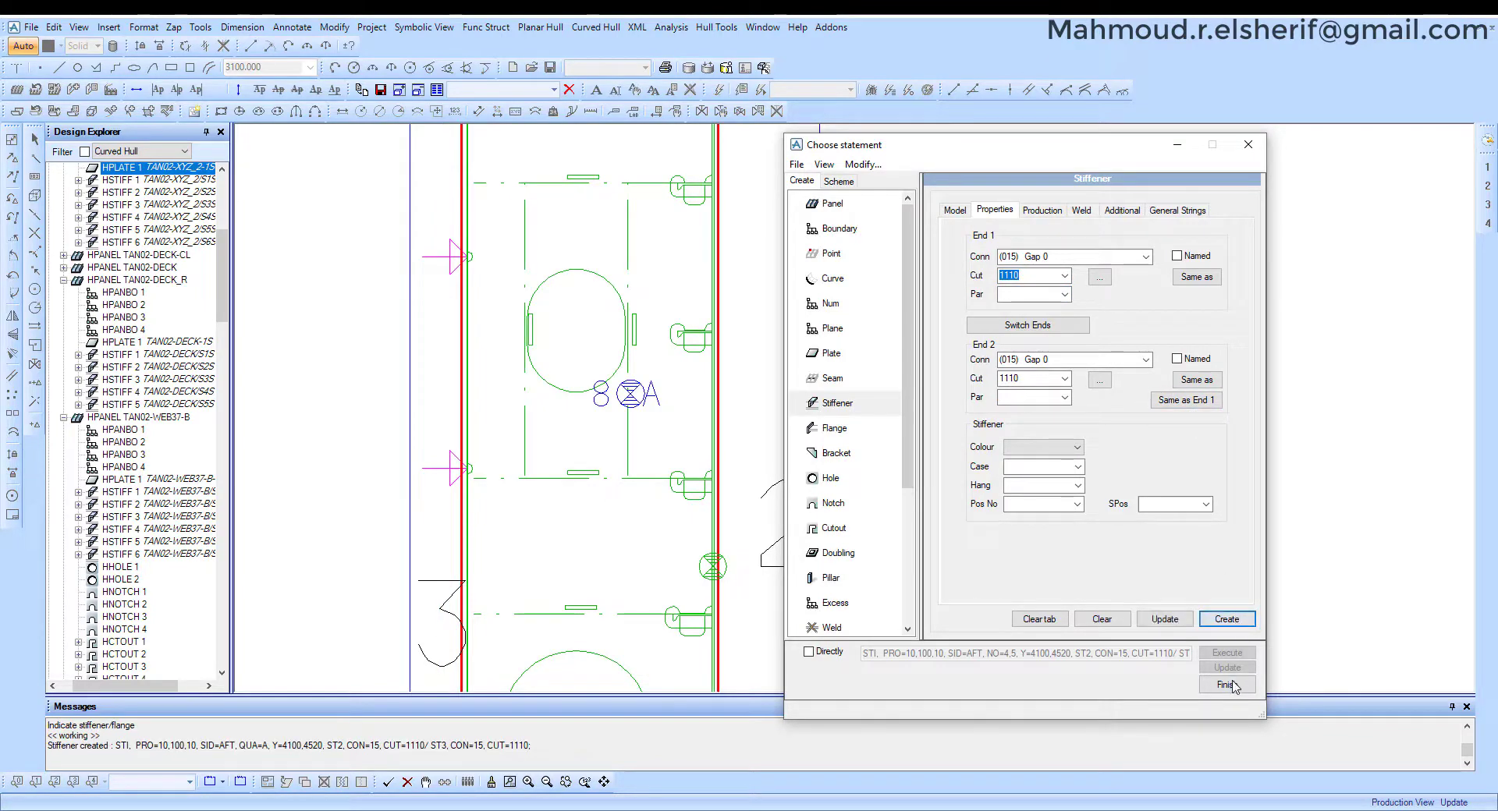
pyautogui.press('Escape')
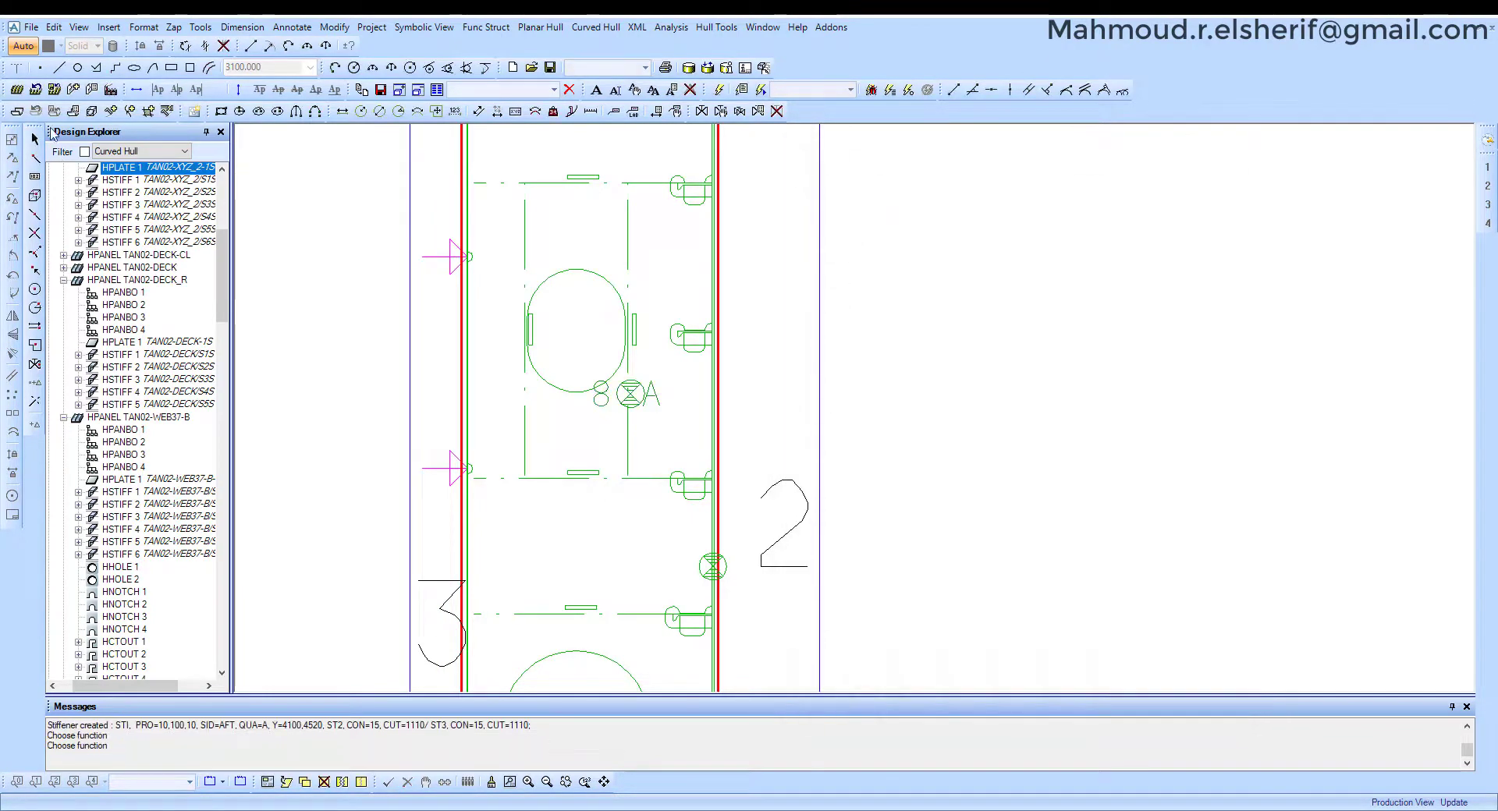
pyautogui.click(54, 90)
# Change the material side of the single stiffener at Y=4520 to PS, then apply and deactivate the panel.
pyautogui.scroll(2, 538, 429)
pyautogui.rightClick(528, 422)
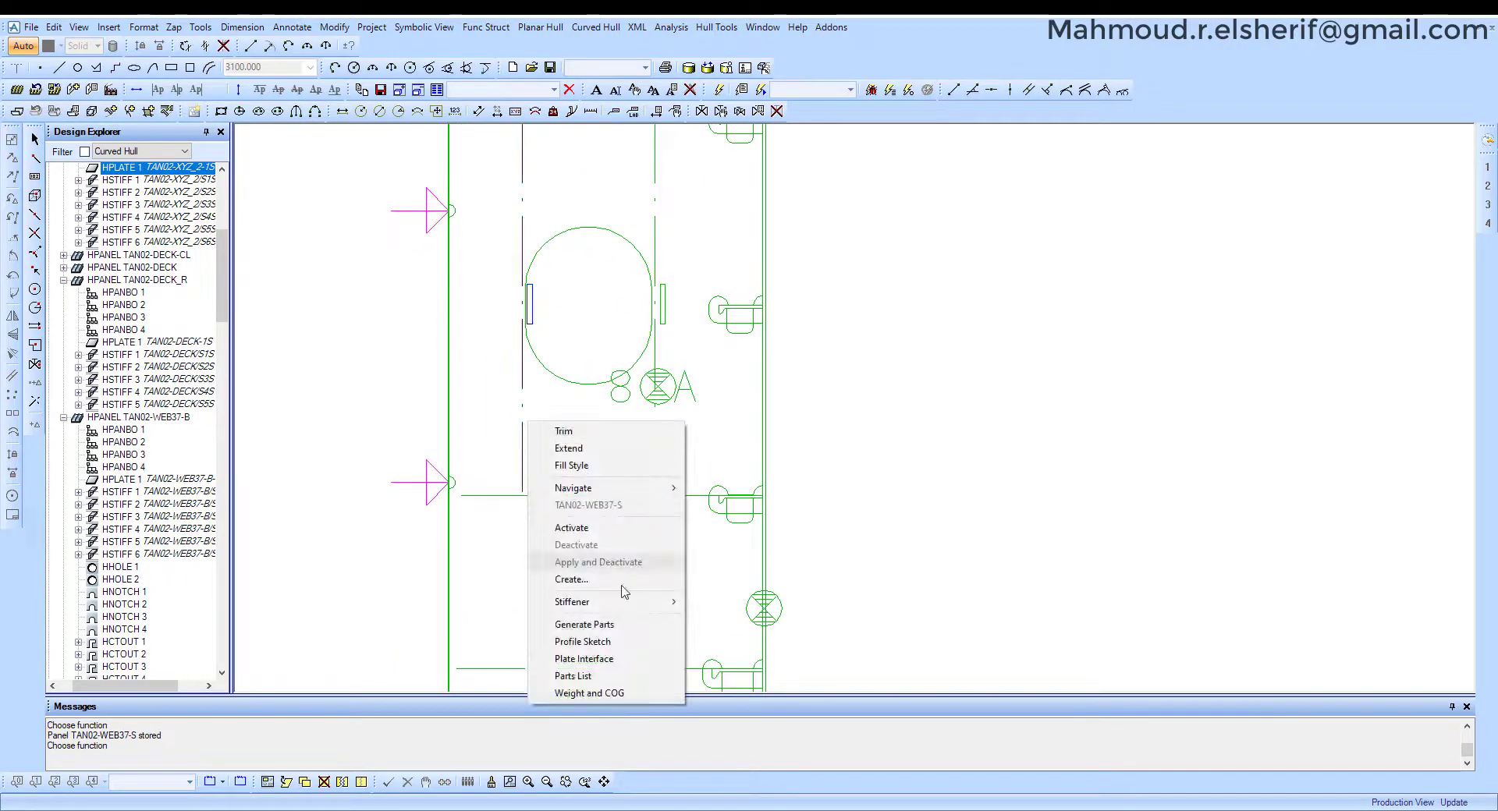
pyautogui.moveTo(620, 601)
pyautogui.moveTo(737, 603)
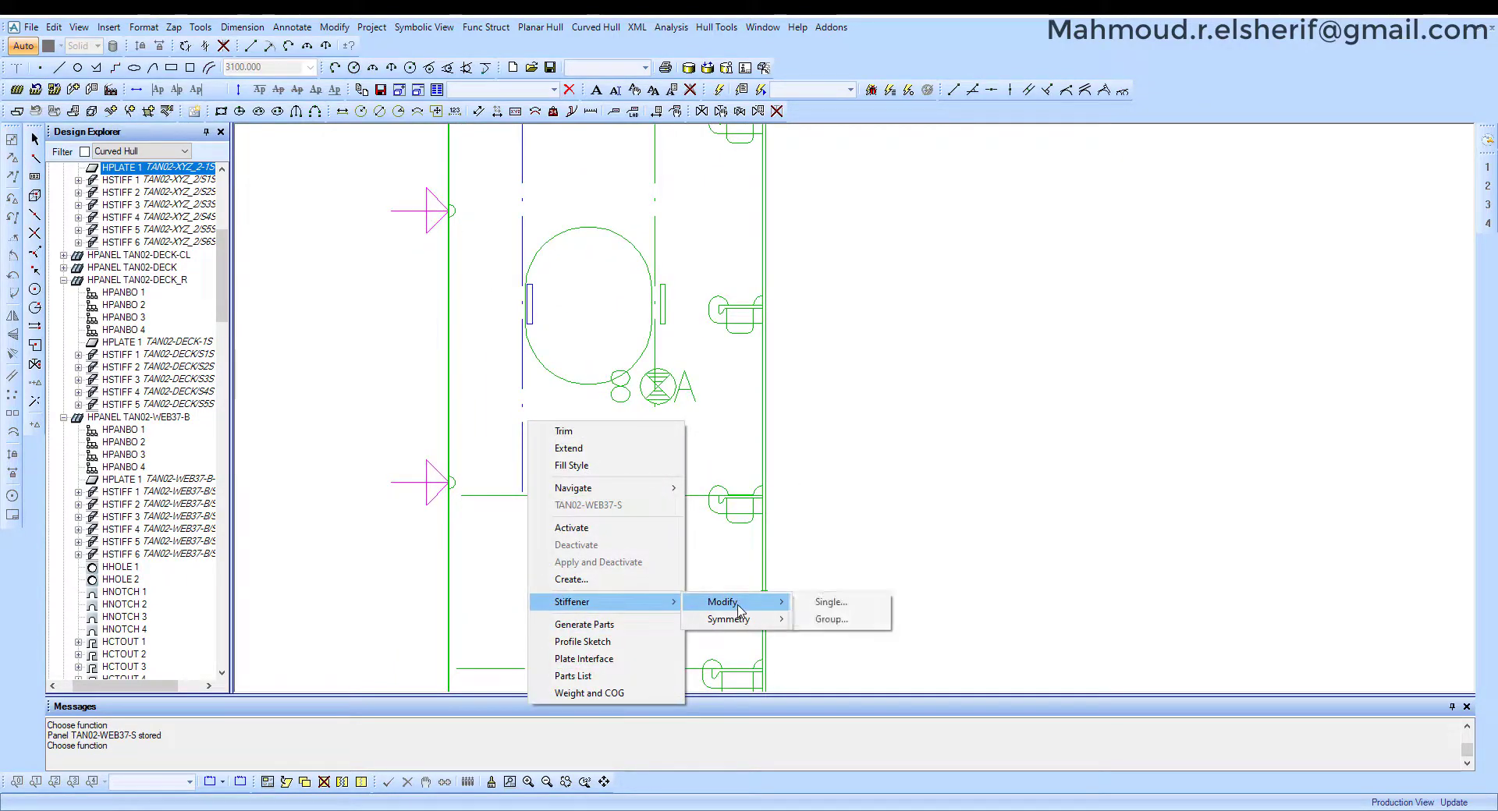
pyautogui.click(835, 604)
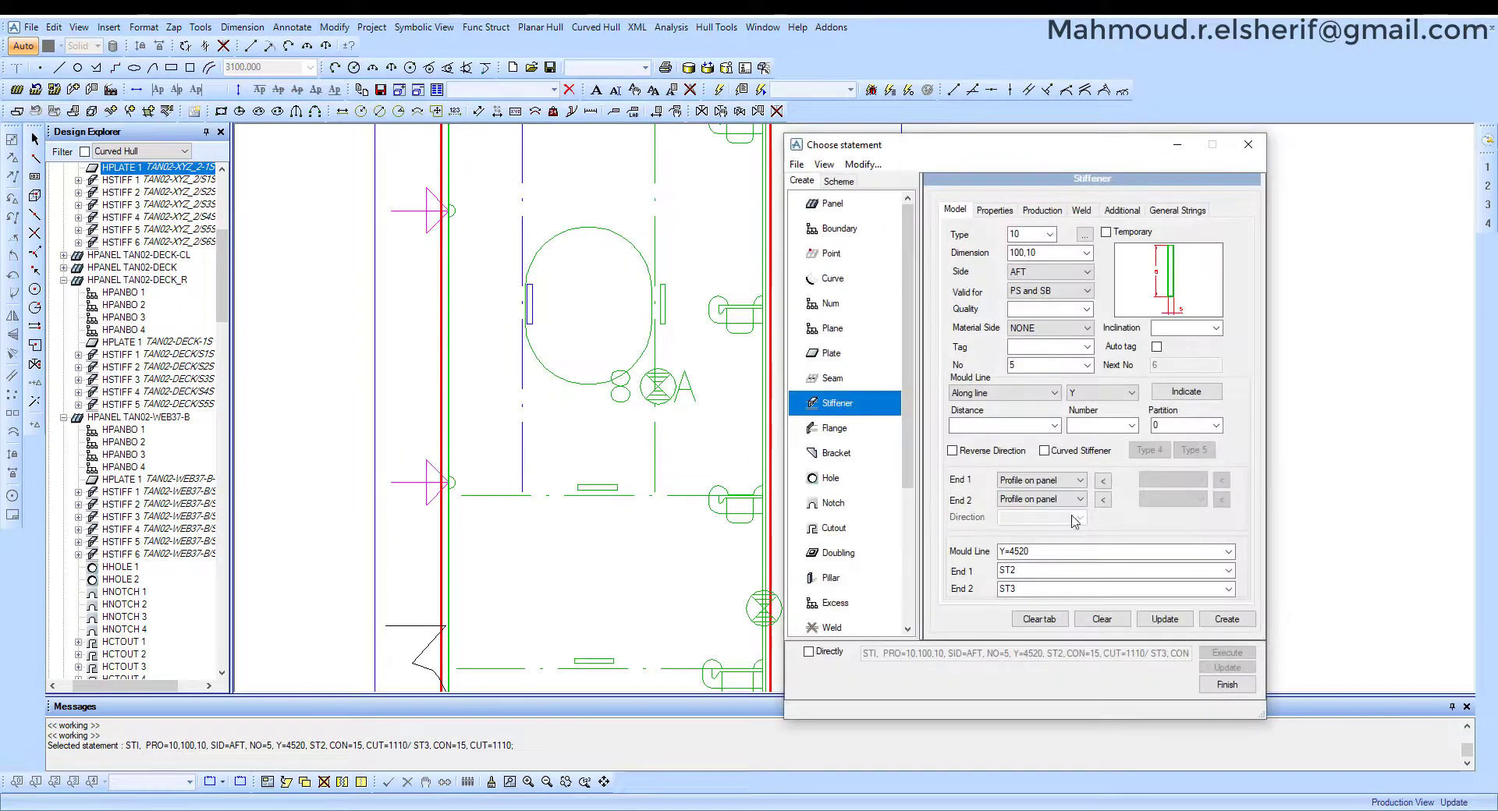
pyautogui.click(1042, 330)
pyautogui.click(1038, 352)
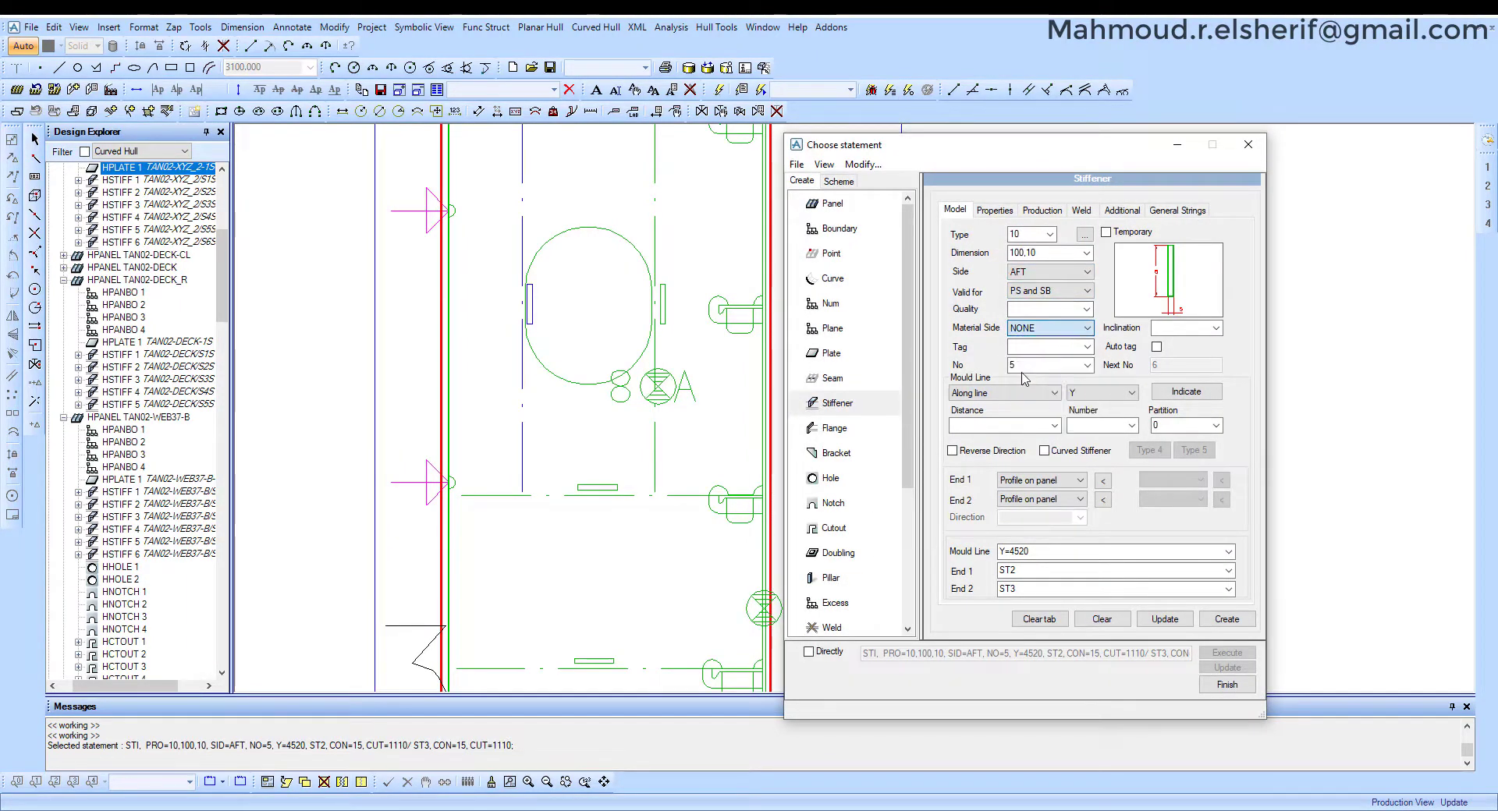
pyautogui.click(1170, 620)
pyautogui.click(1227, 685)
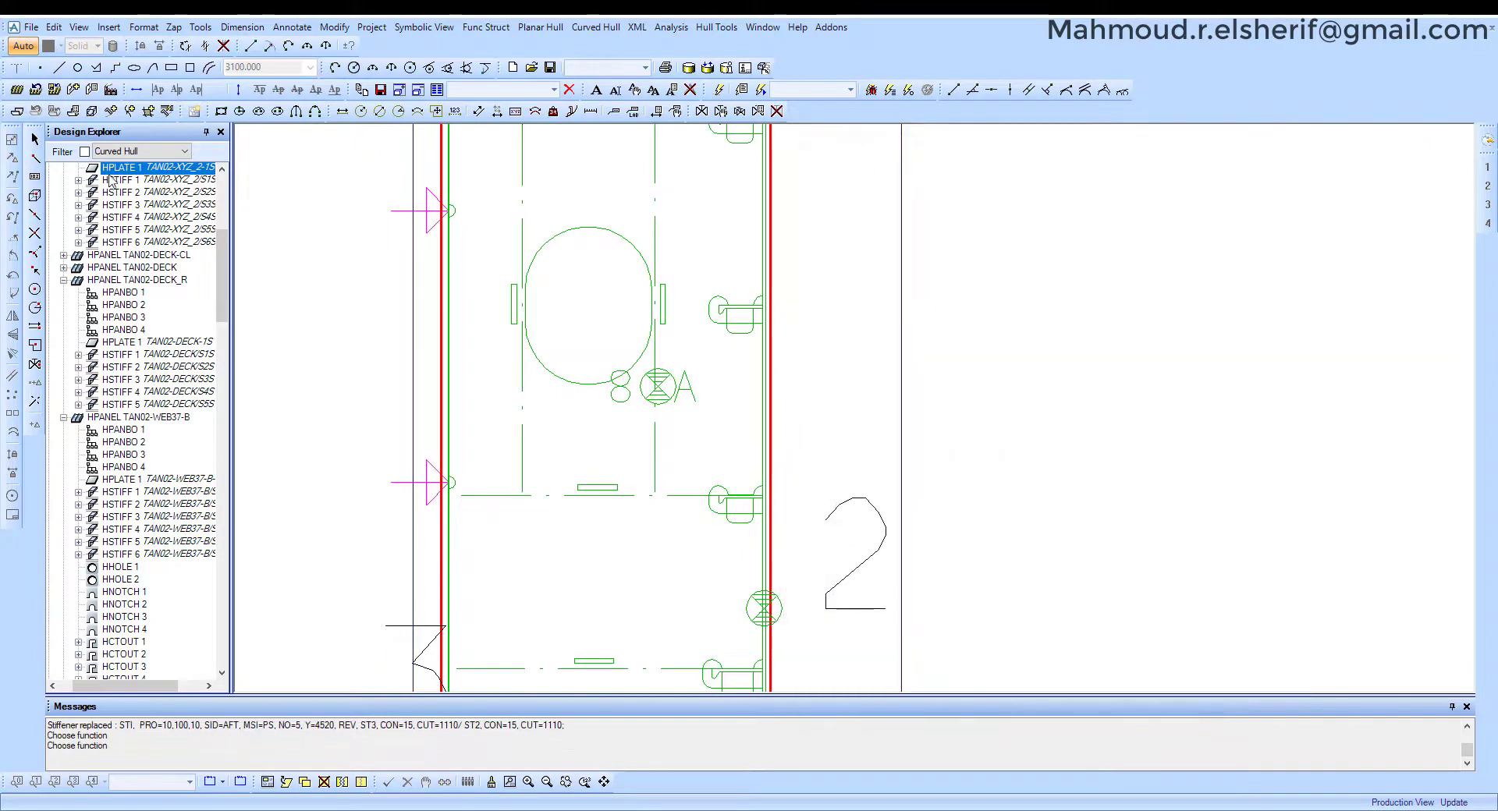
pyautogui.click(59, 92)
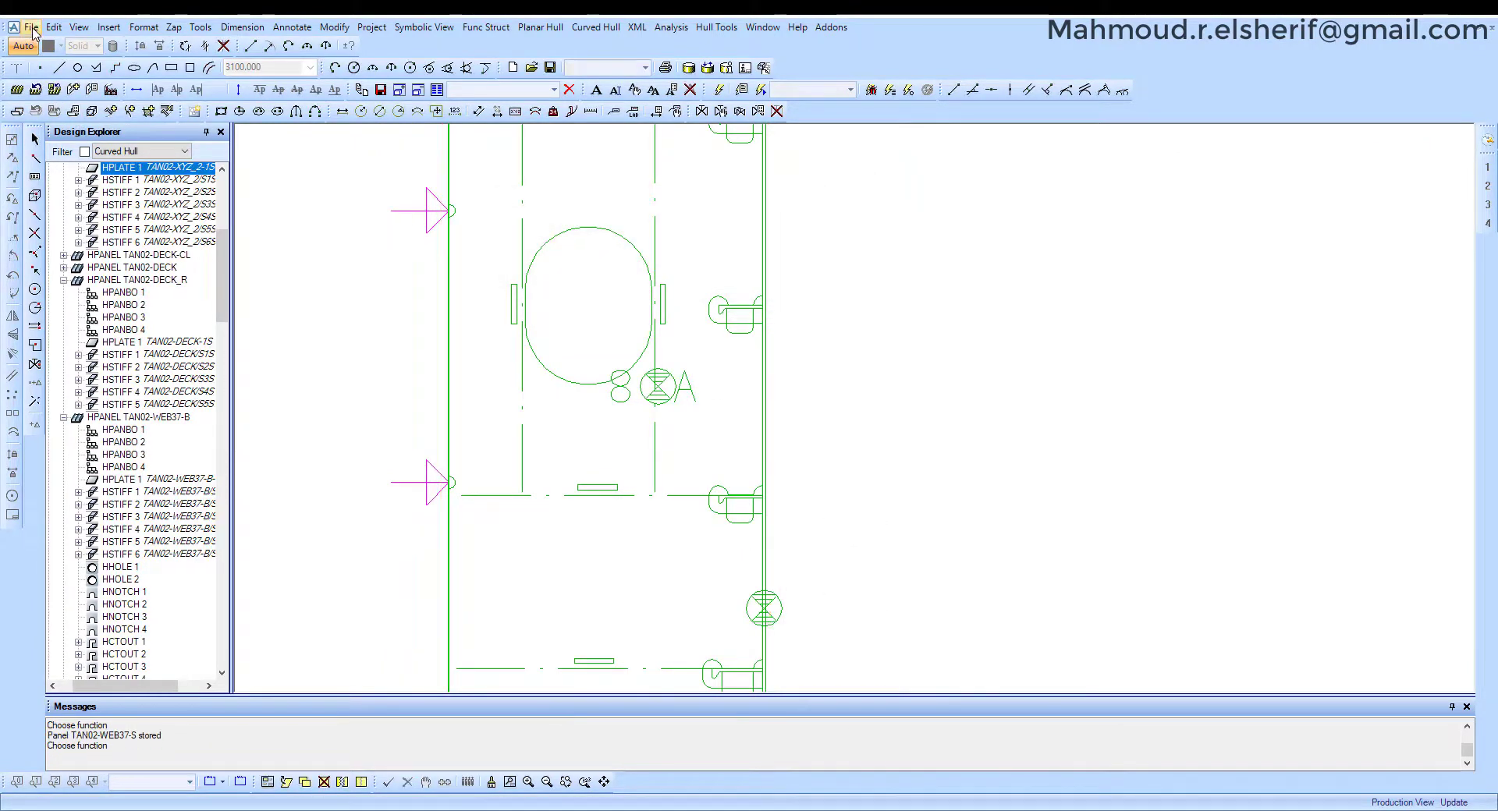
# Save and unclaim the work on the web frame.
pyautogui.scroll(-5, 634, 294)
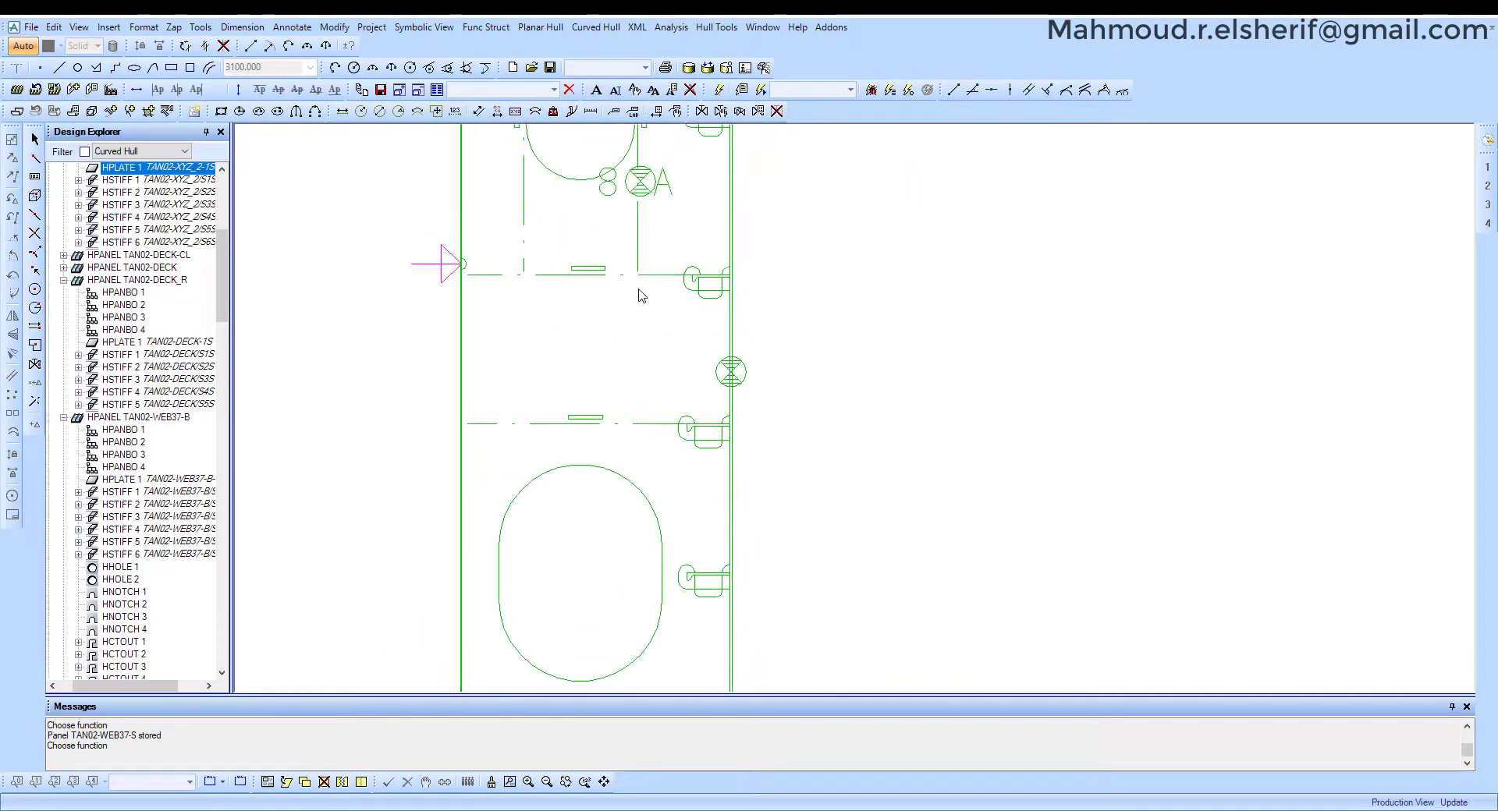
pyautogui.scroll(-6, 659, 385)
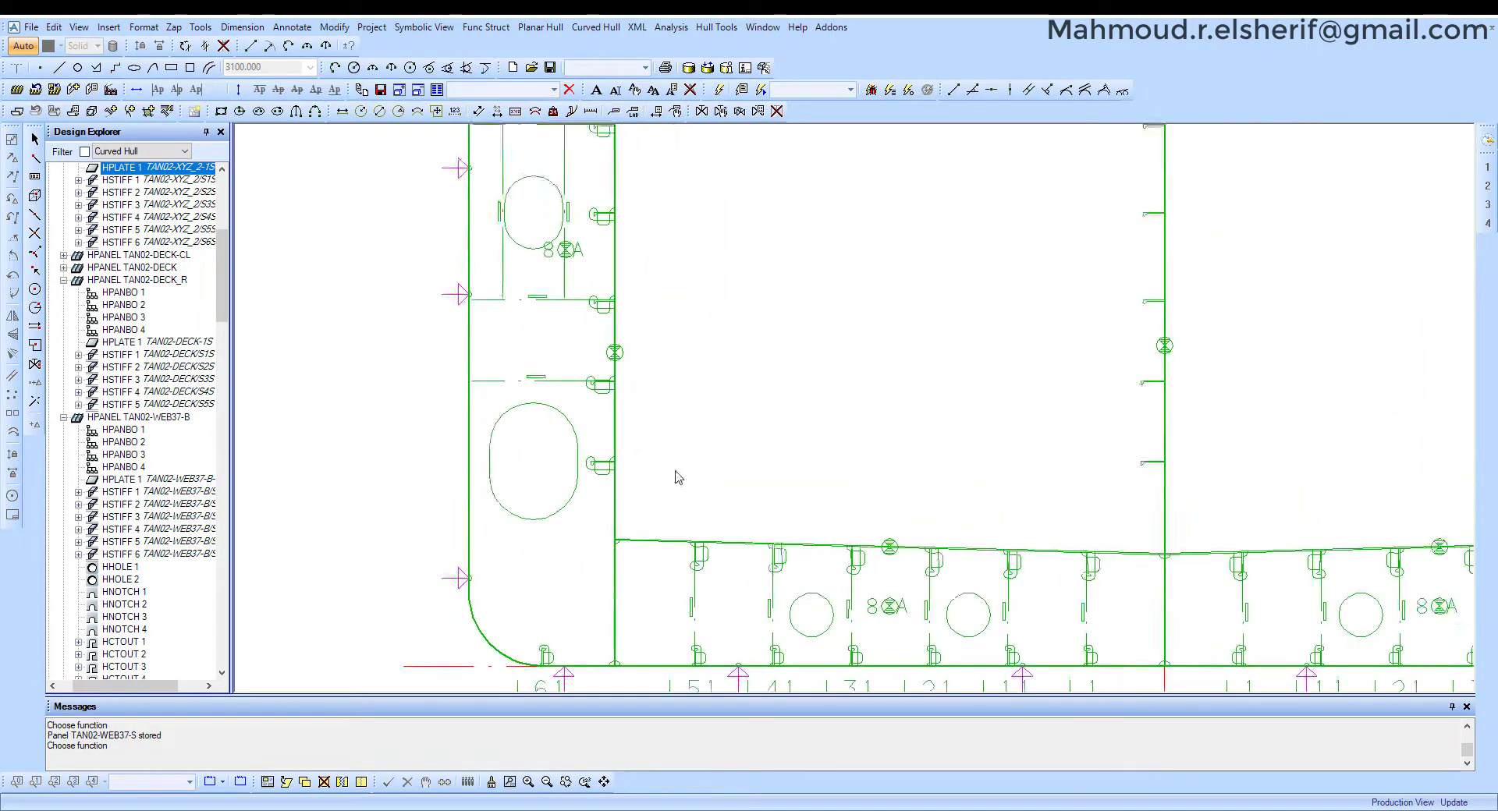
pyautogui.click(31, 27)
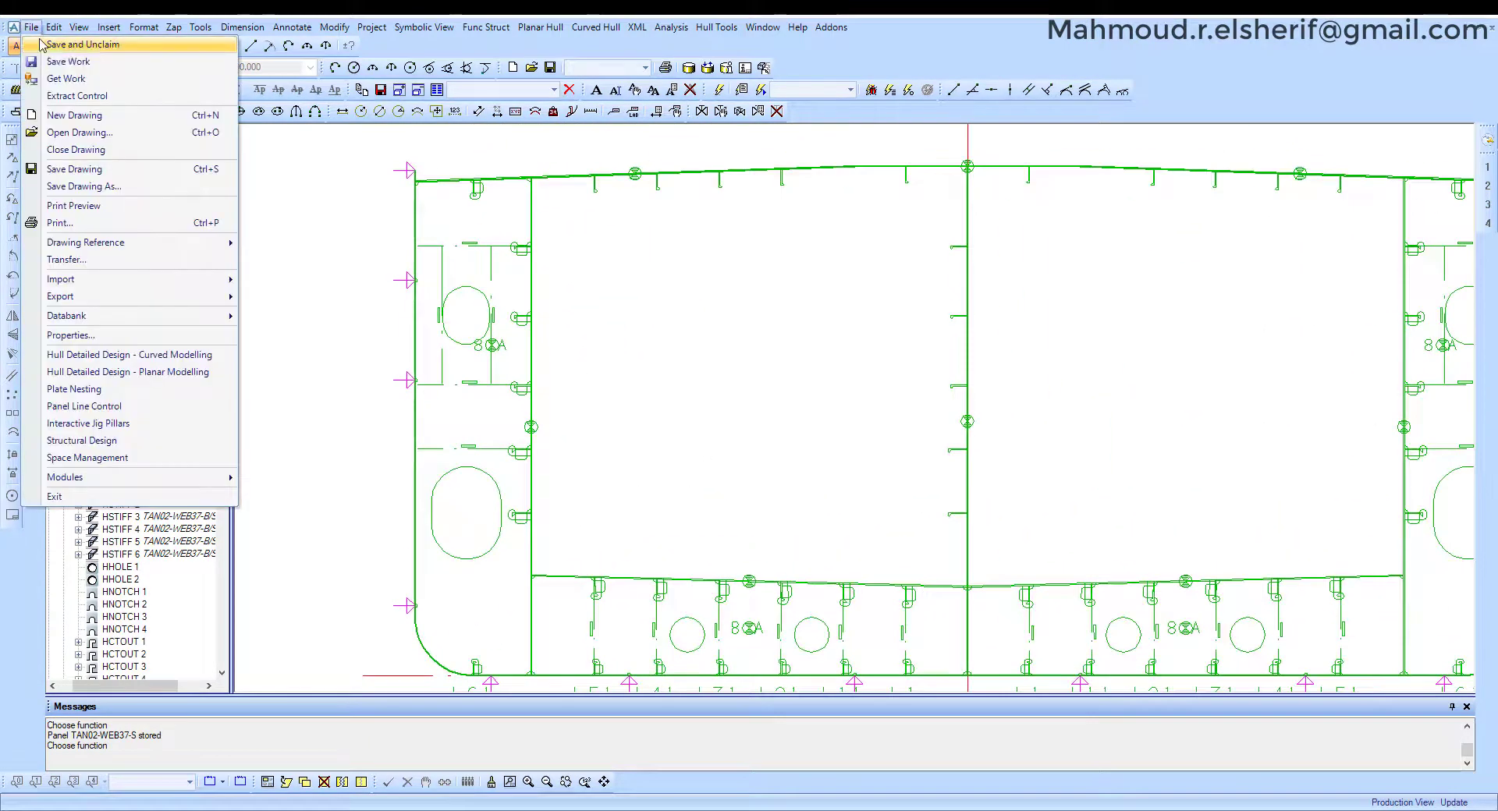
pyautogui.click(78, 44)
pyautogui.click(677, 431)
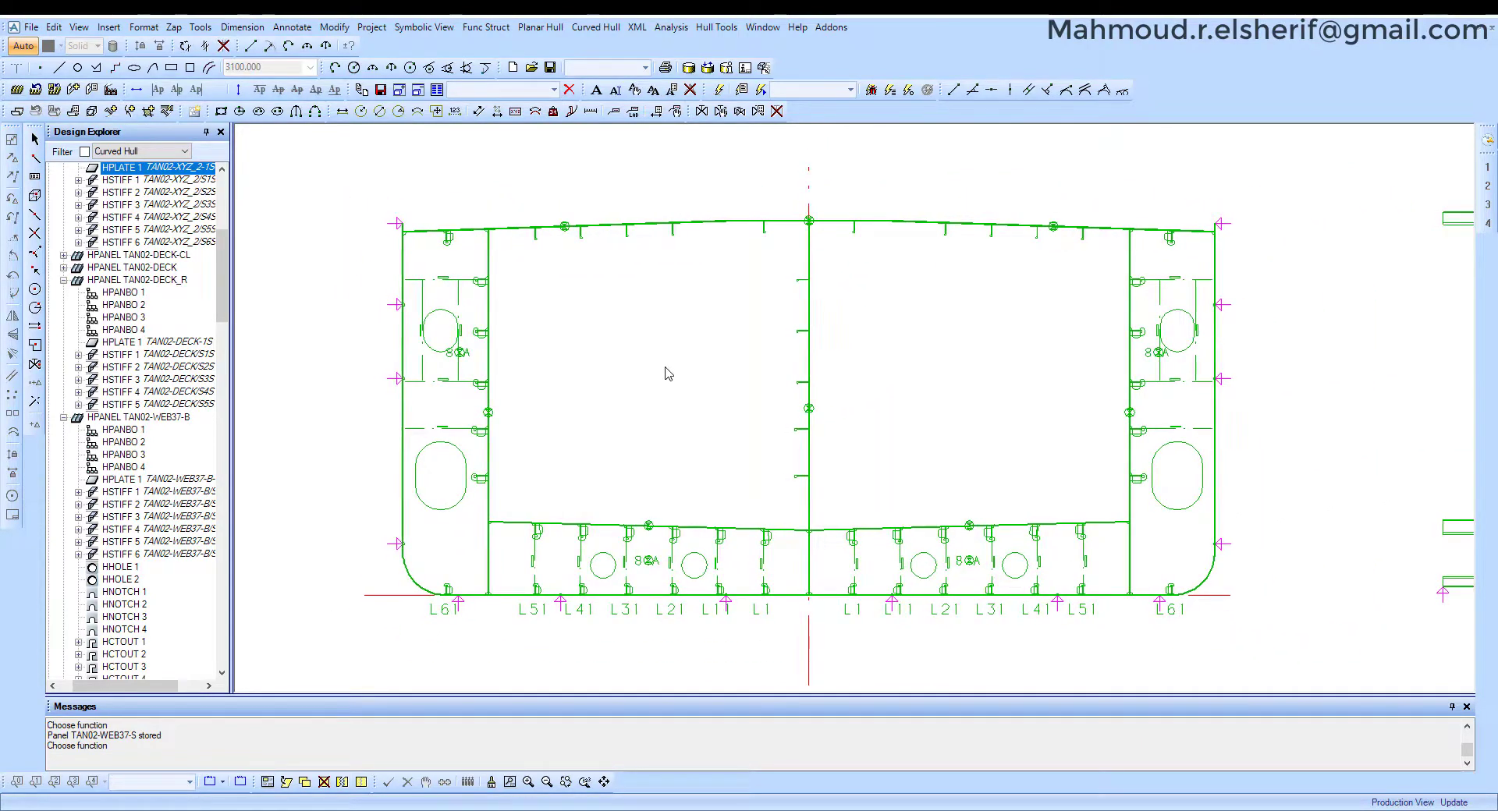
# Start a new 100,10 AFT stiffener statement on panel TAN02-WEB37-S with material side PS and Auto tag enabled.
pyautogui.scroll(2, 669, 374)
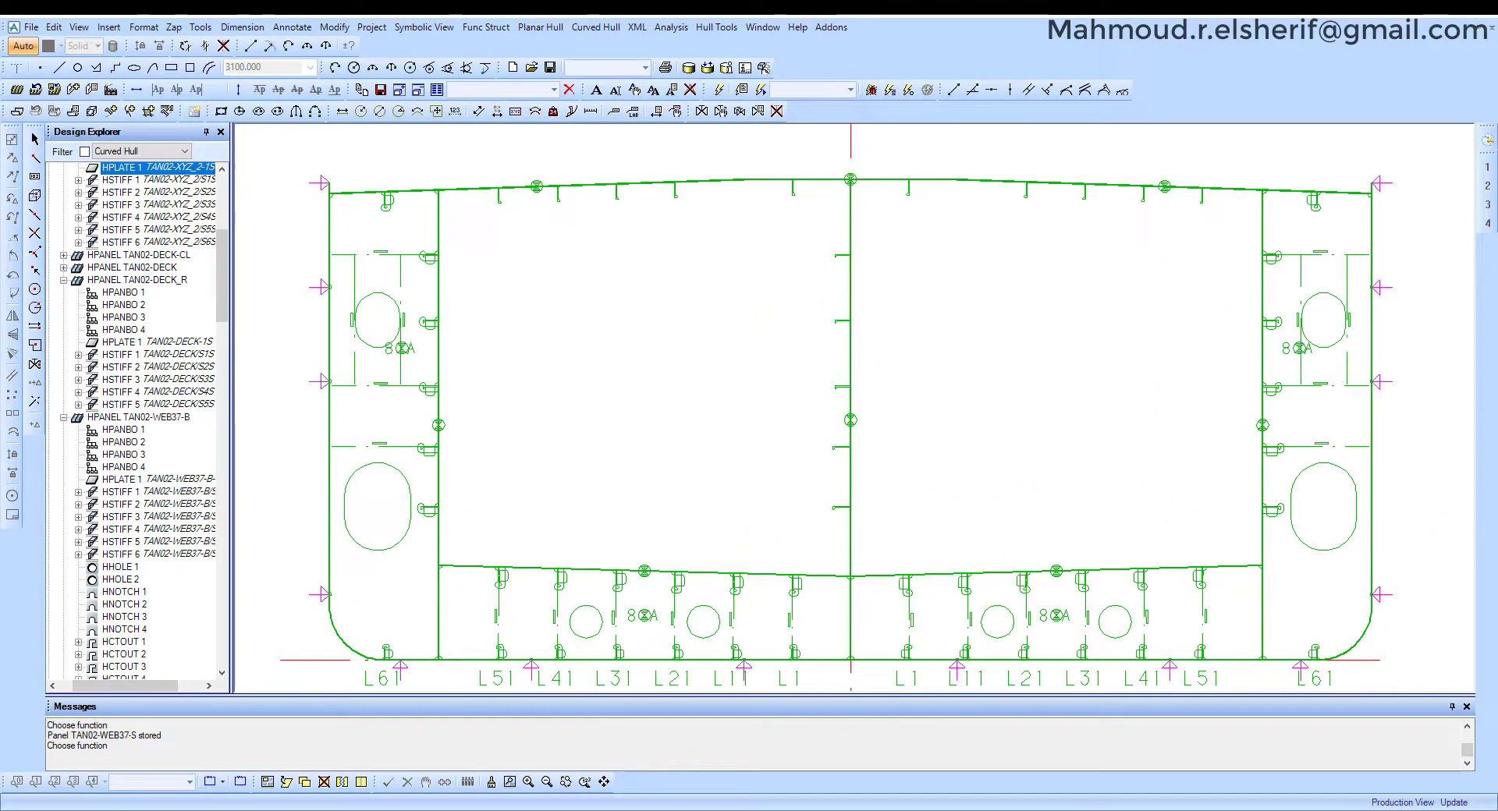
pyautogui.scroll(3, 535, 512)
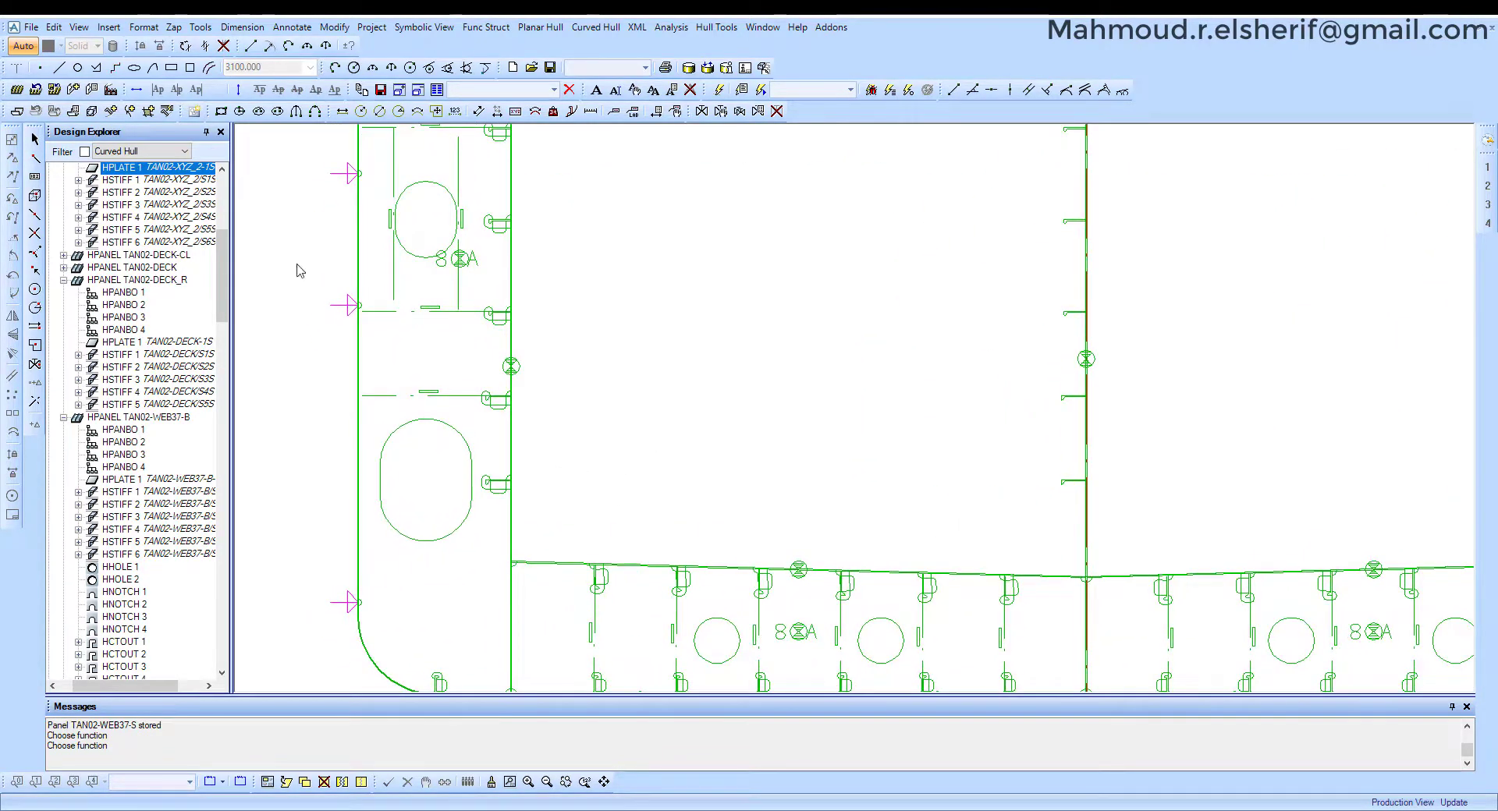
pyautogui.rightClick(448, 273)
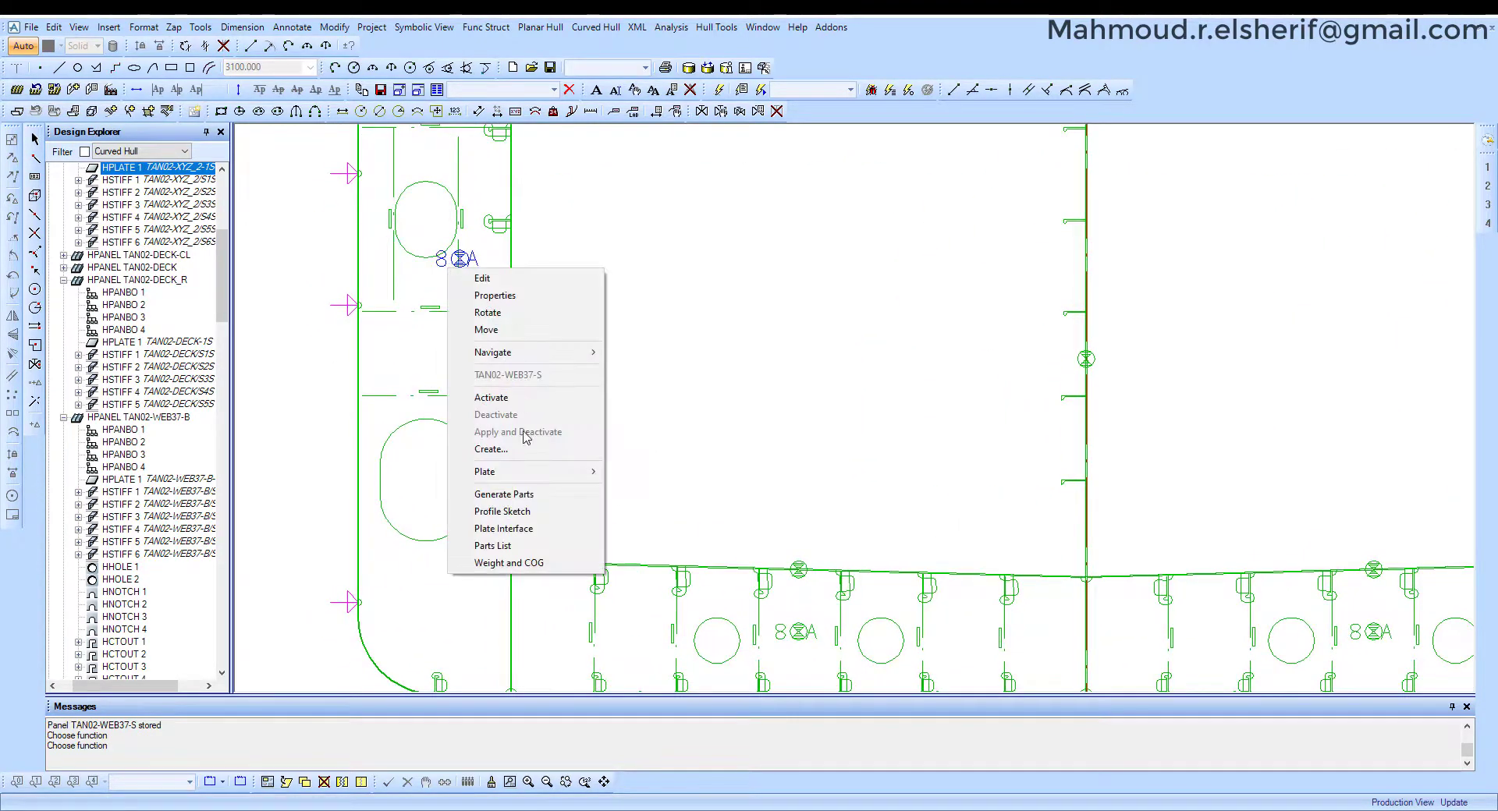
pyautogui.click(523, 454)
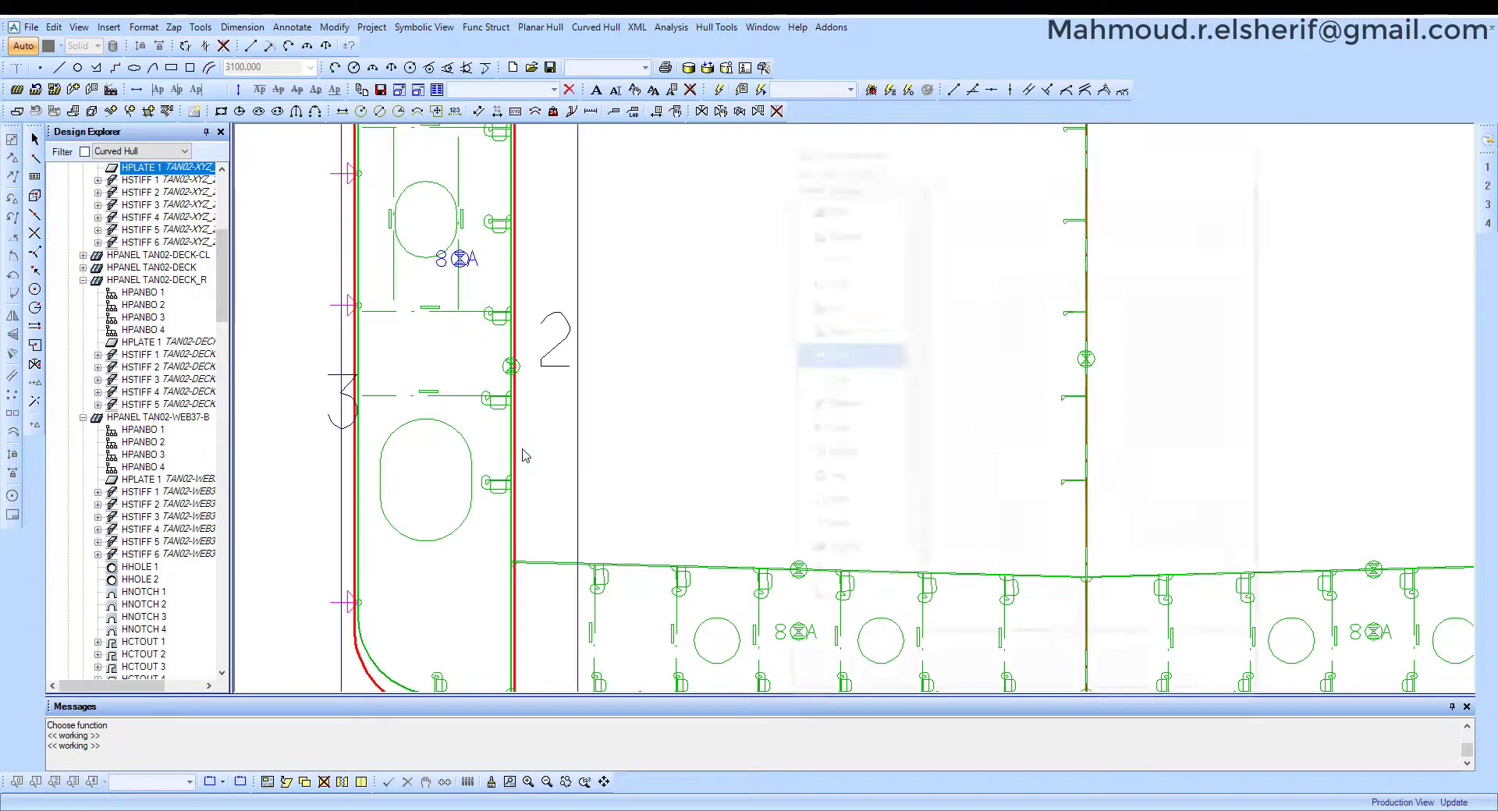
pyautogui.click(849, 408)
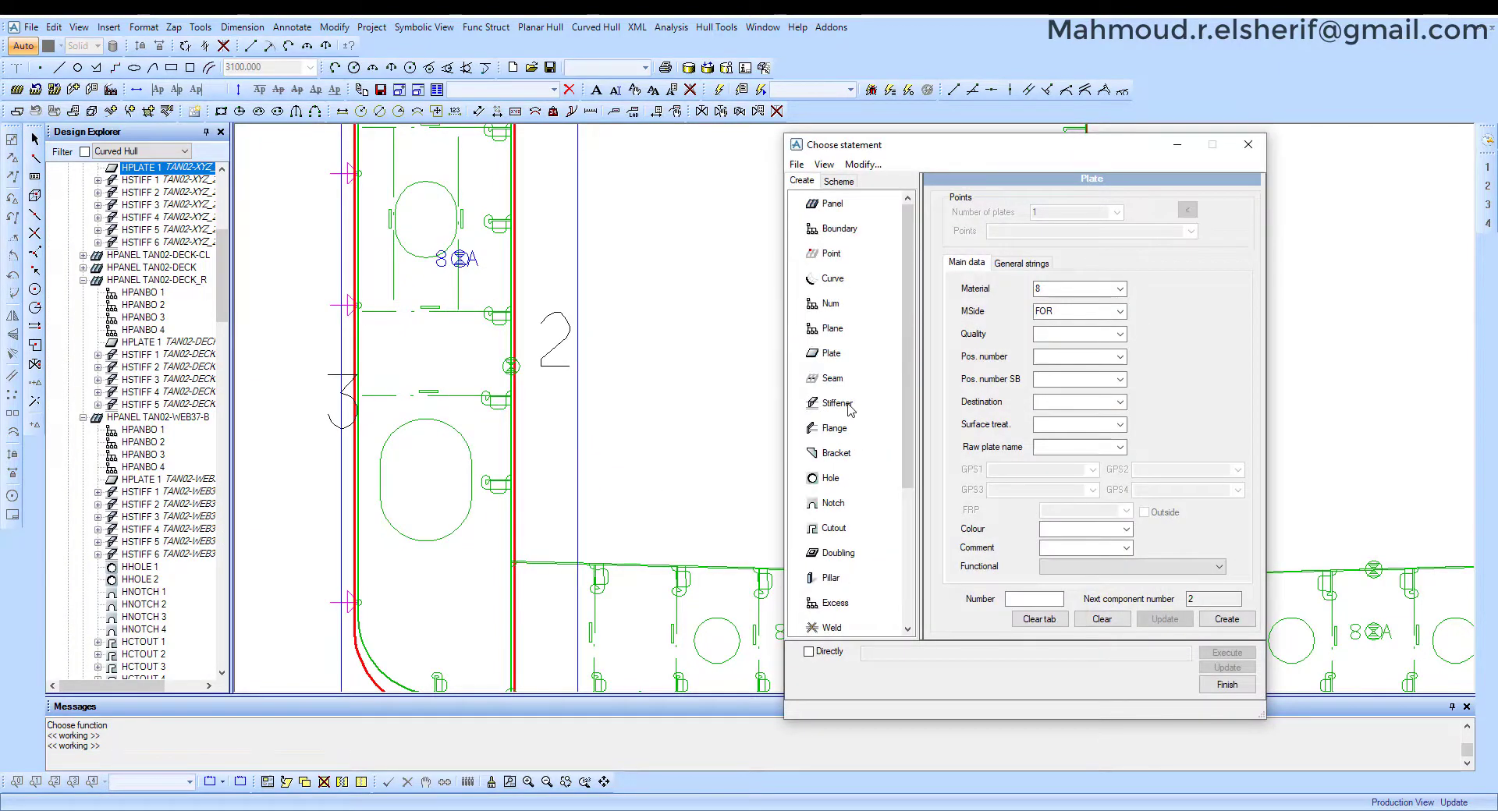
pyautogui.click(850, 410)
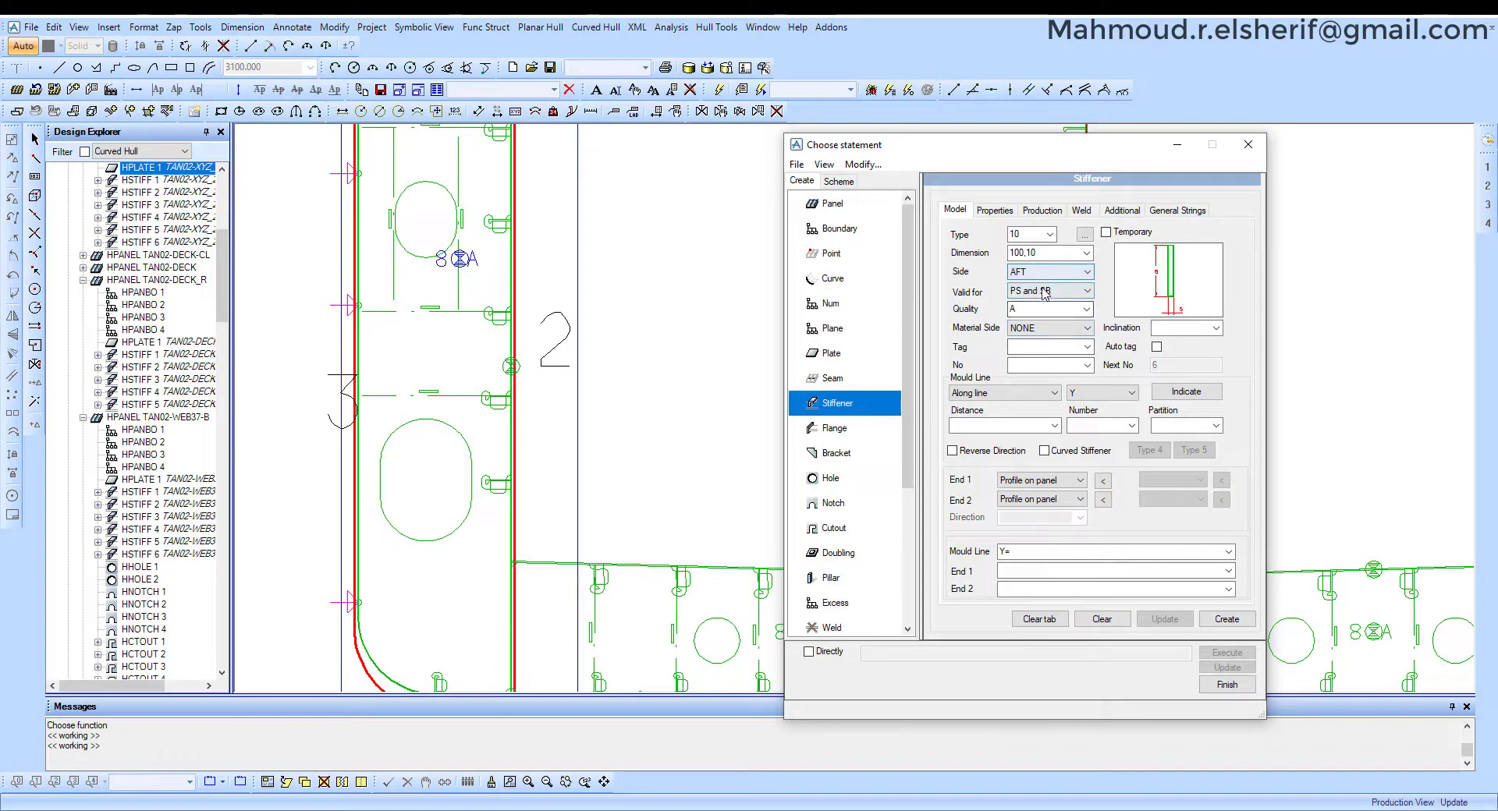
pyautogui.click(1045, 329)
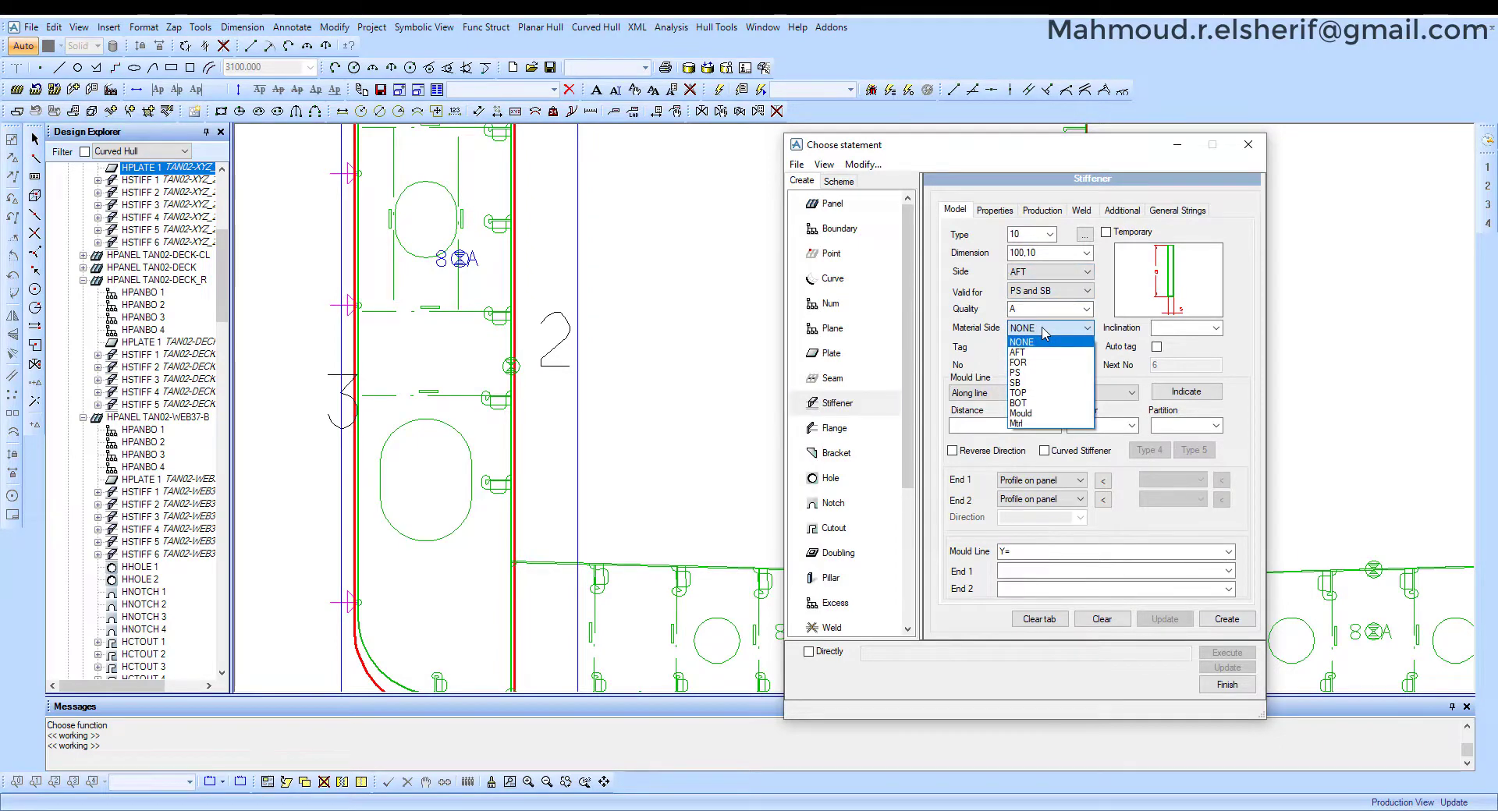
pyautogui.click(1030, 372)
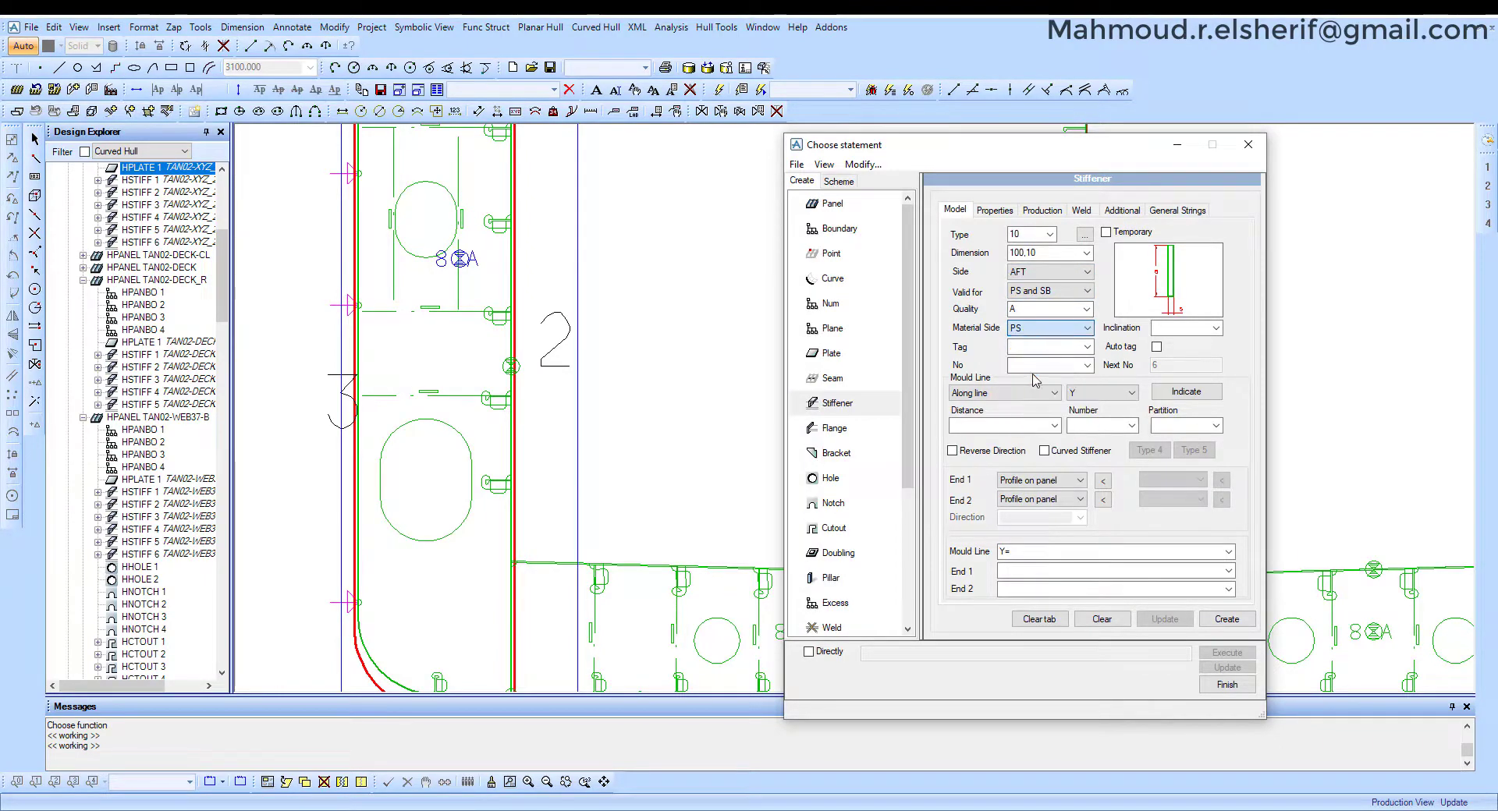
pyautogui.click(1157, 347)
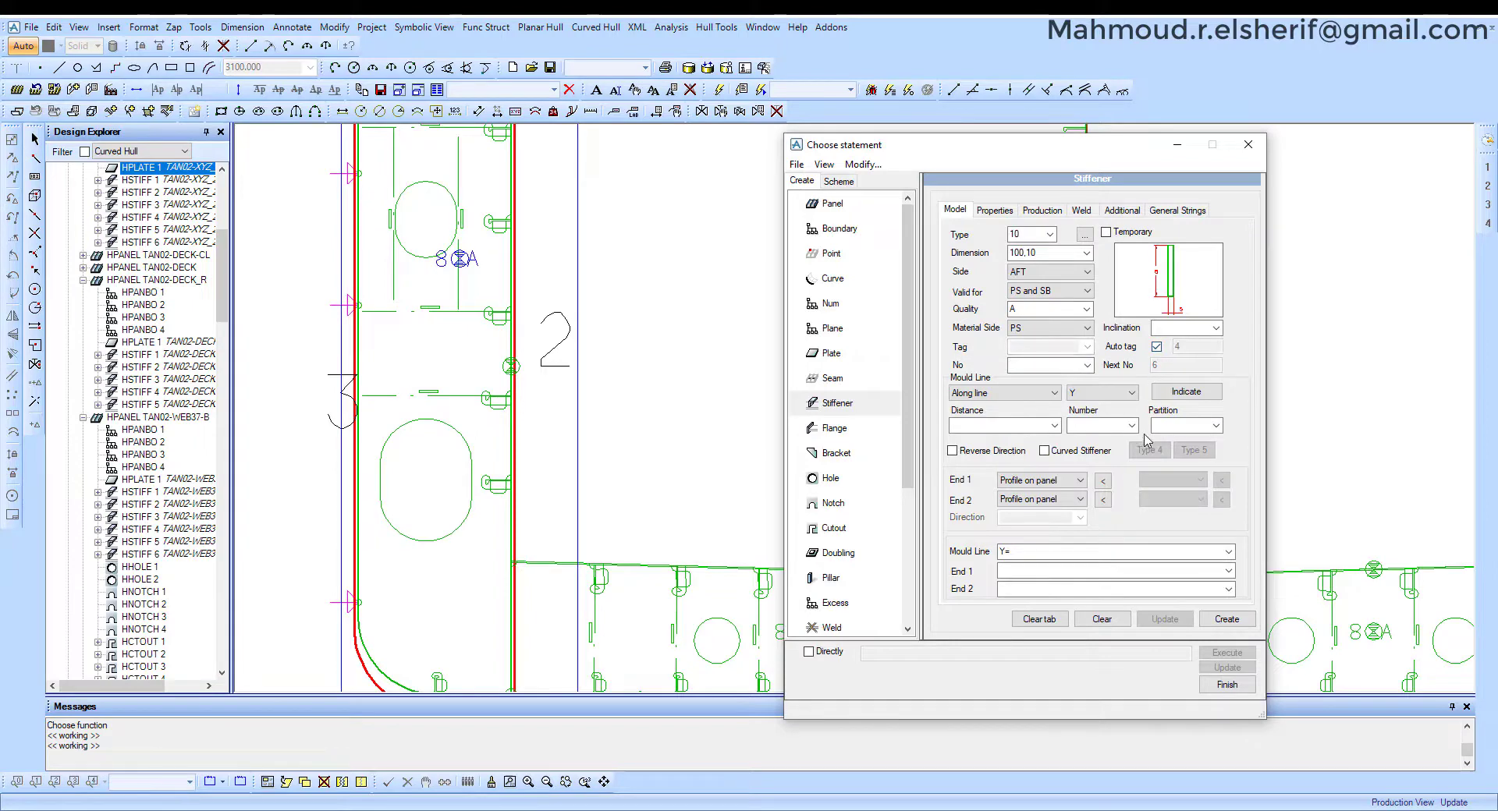
# Indicate the stiffener mould lines beside the lower access hole and round them to Y=4000,4620.
pyautogui.click(1186, 392)
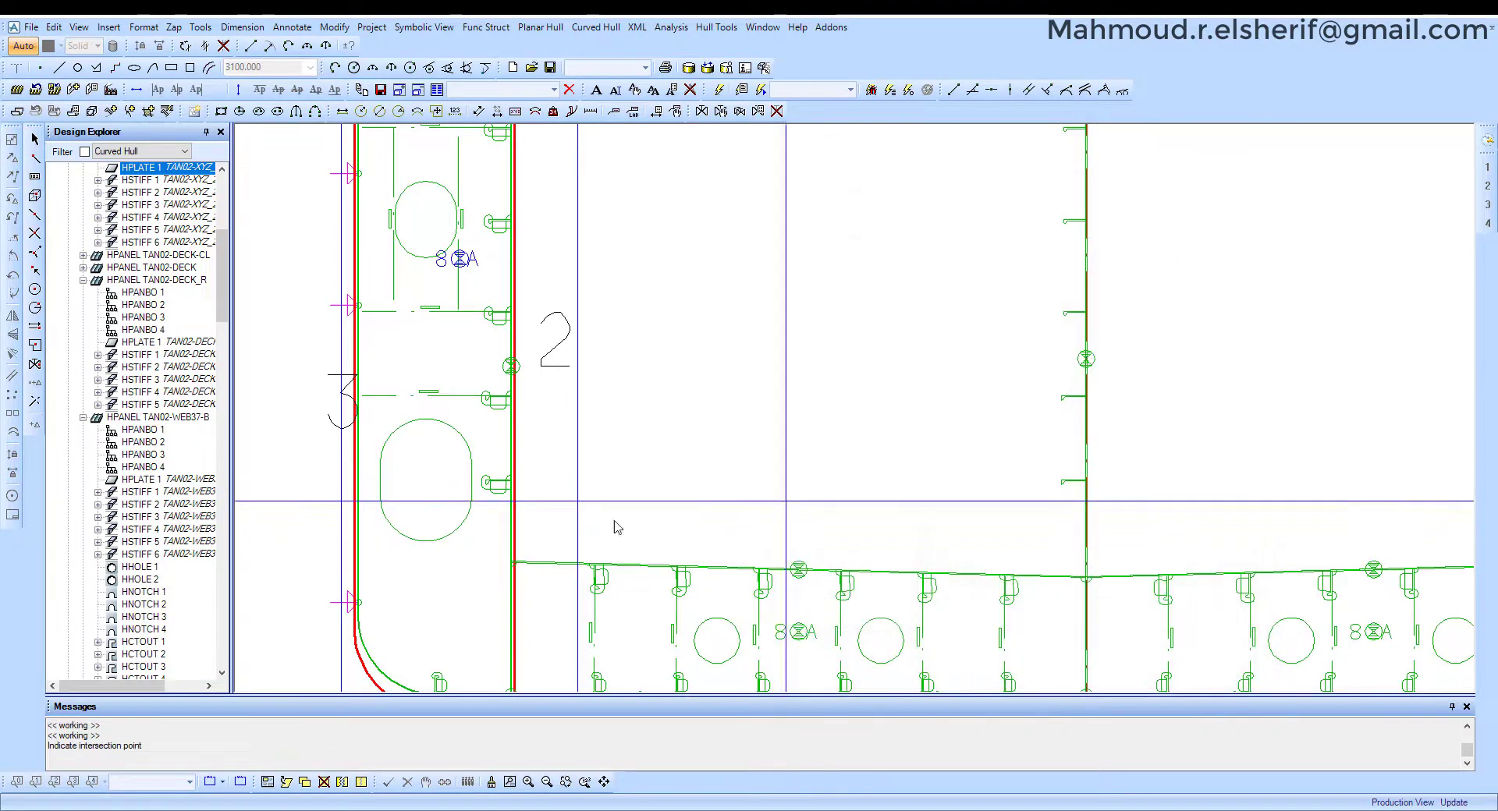
pyautogui.click(401, 483)
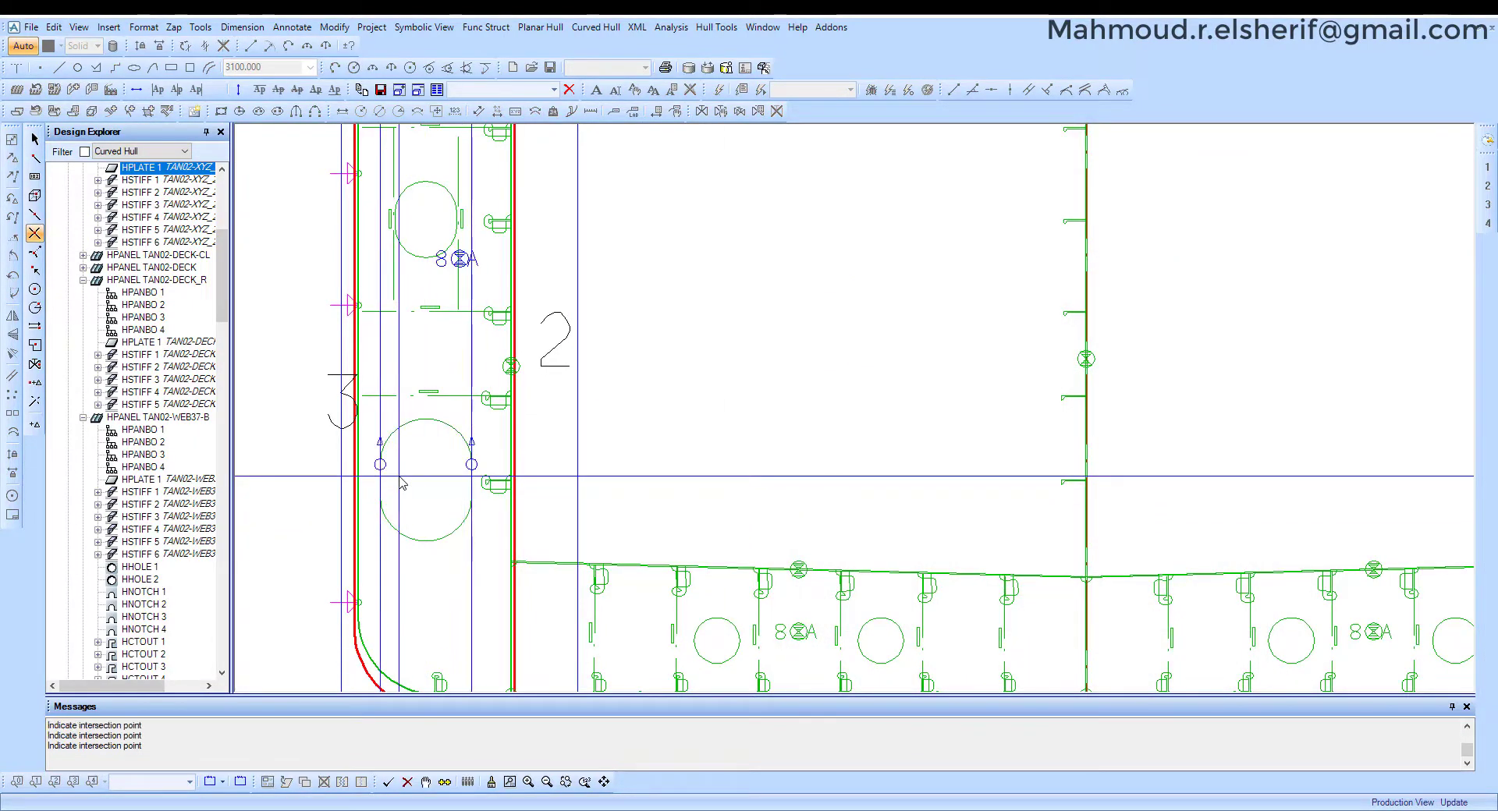
pyautogui.click(401, 484)
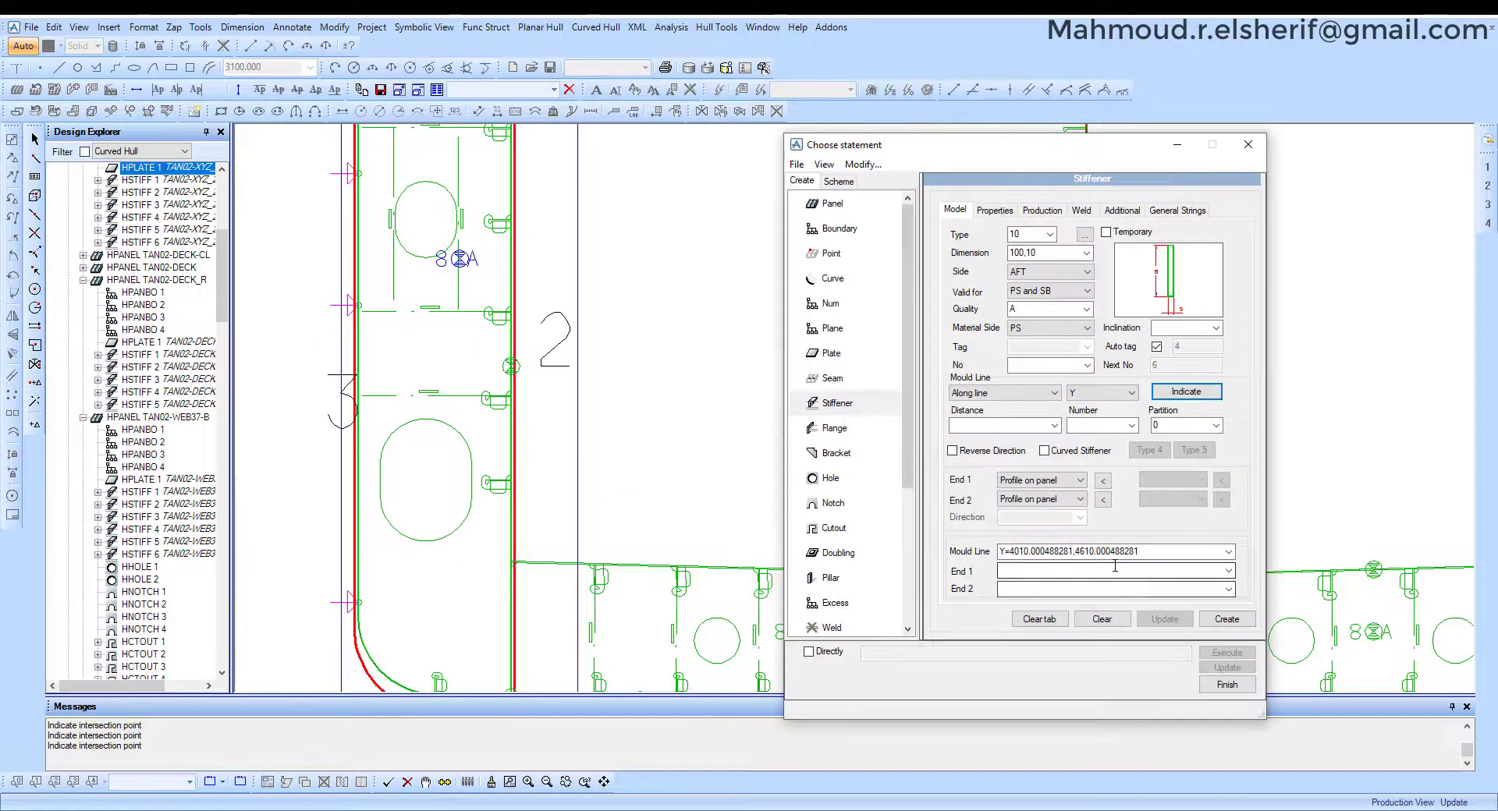
pyautogui.click(1089, 552)
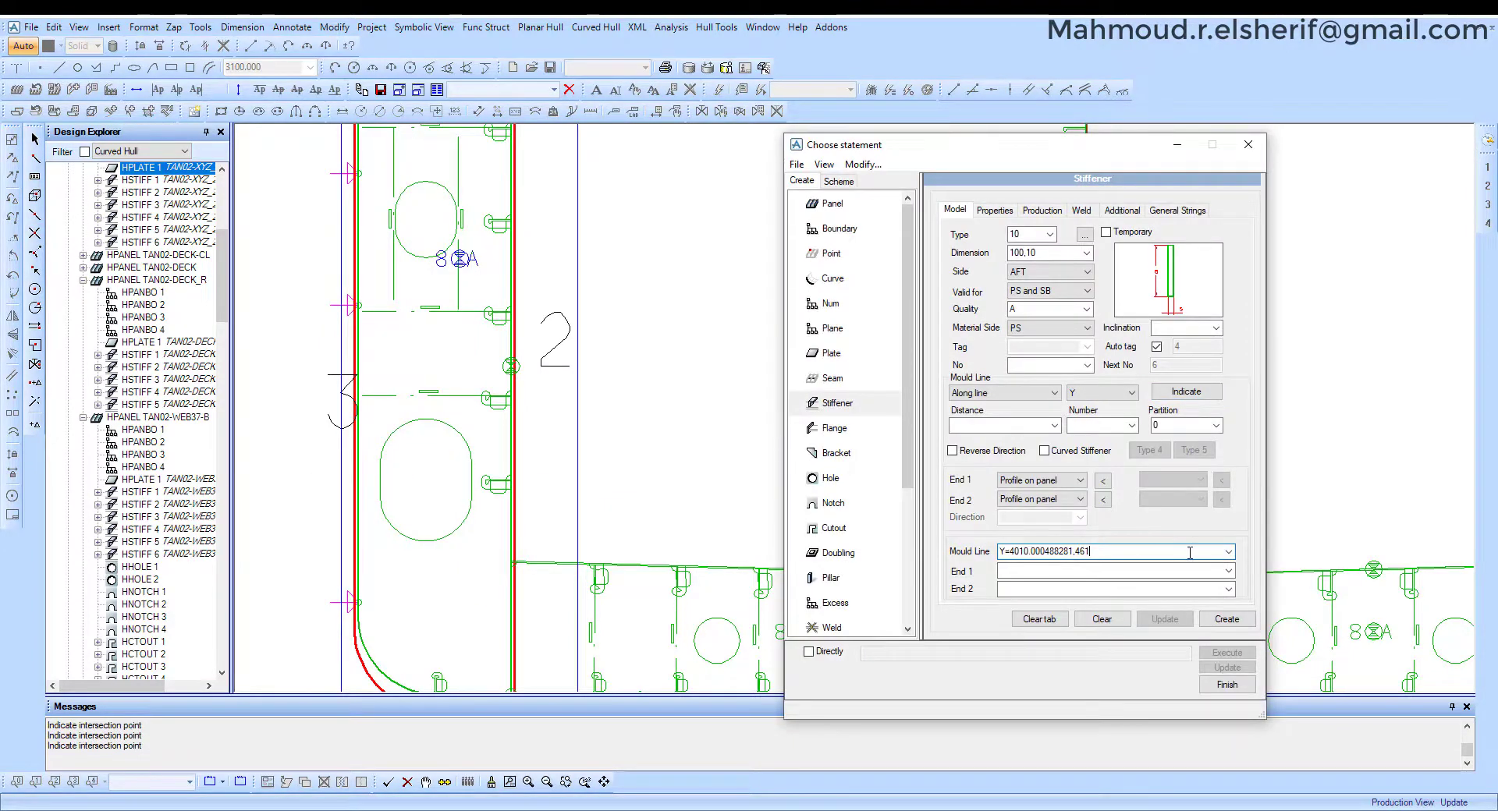
pyautogui.press('BackSpace')
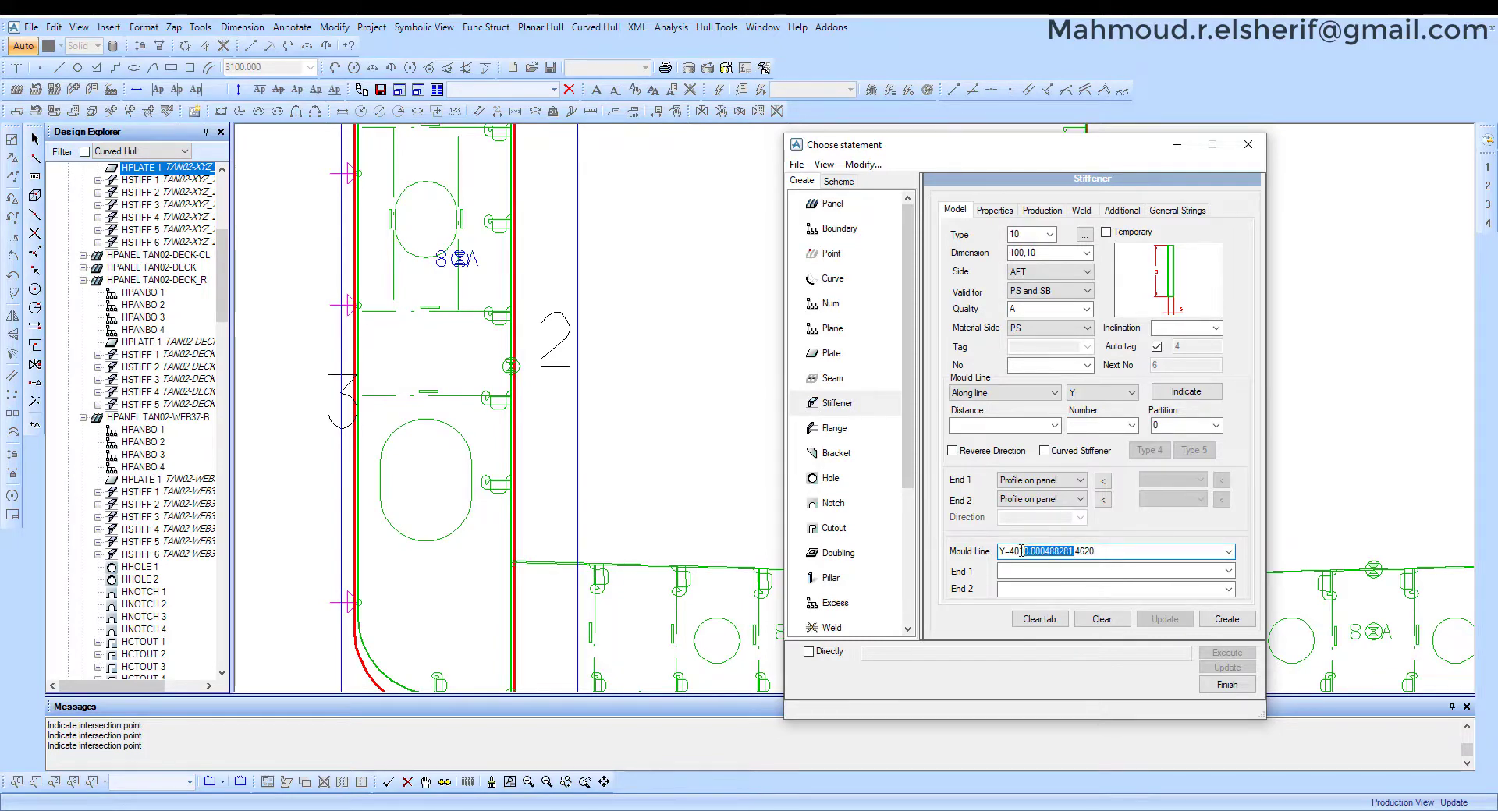
pyautogui.write('0')
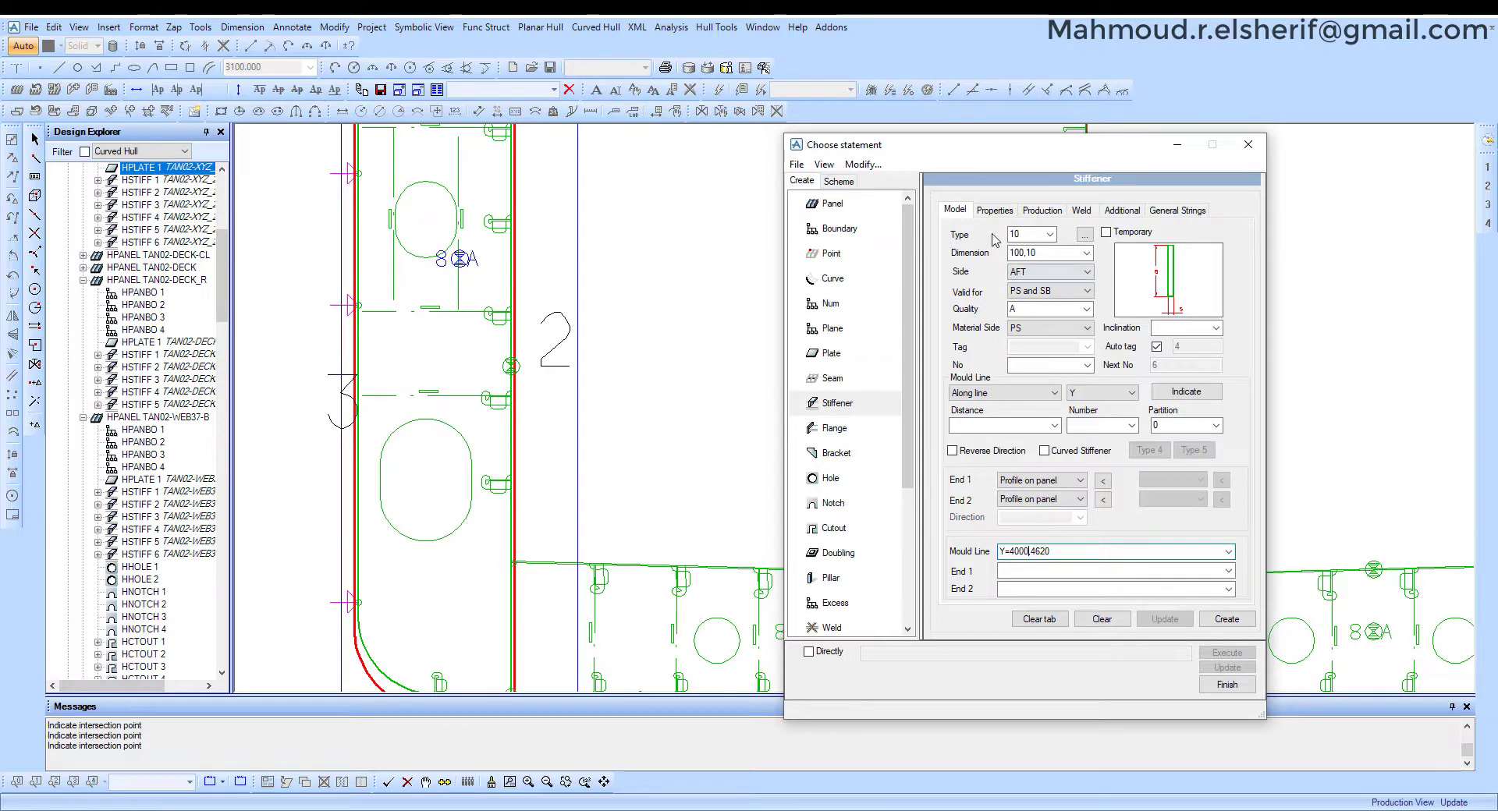
# Check the end connection properties and pick the horizontal stiffener above the lower access hole as the End 1 limit.
pyautogui.click(997, 210)
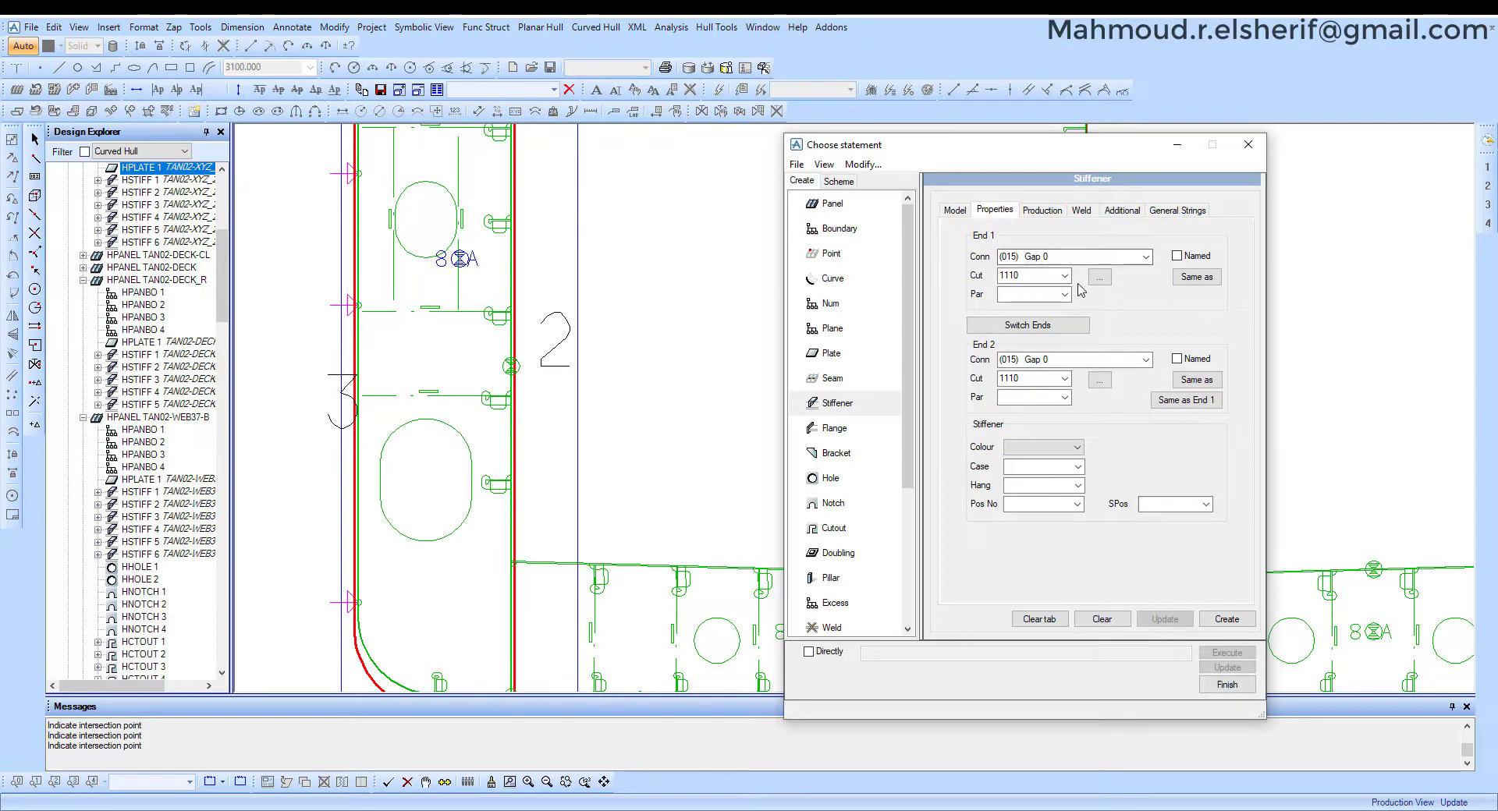
pyautogui.click(957, 211)
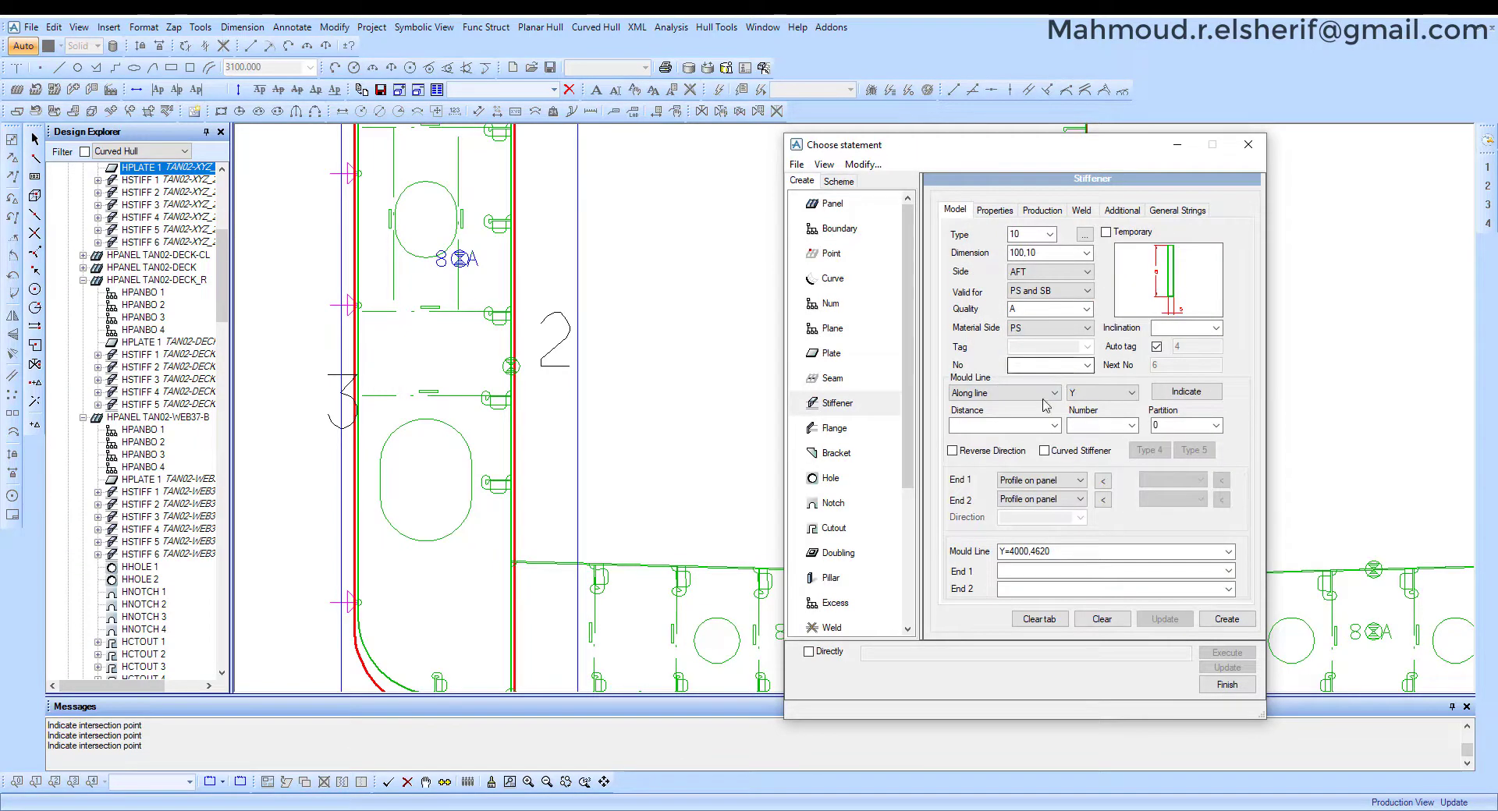
pyautogui.click(1102, 481)
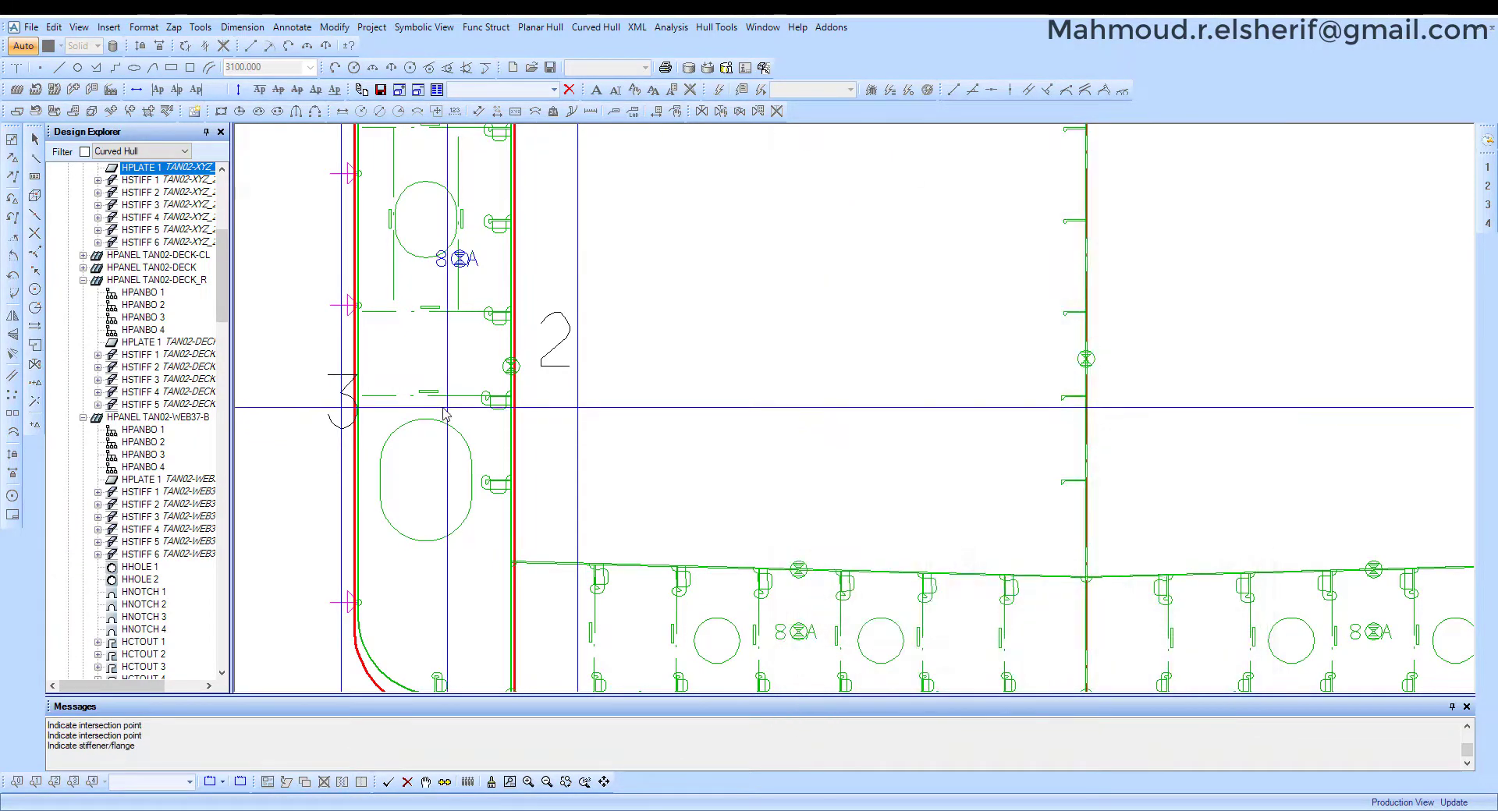
pyautogui.click(642, 491)
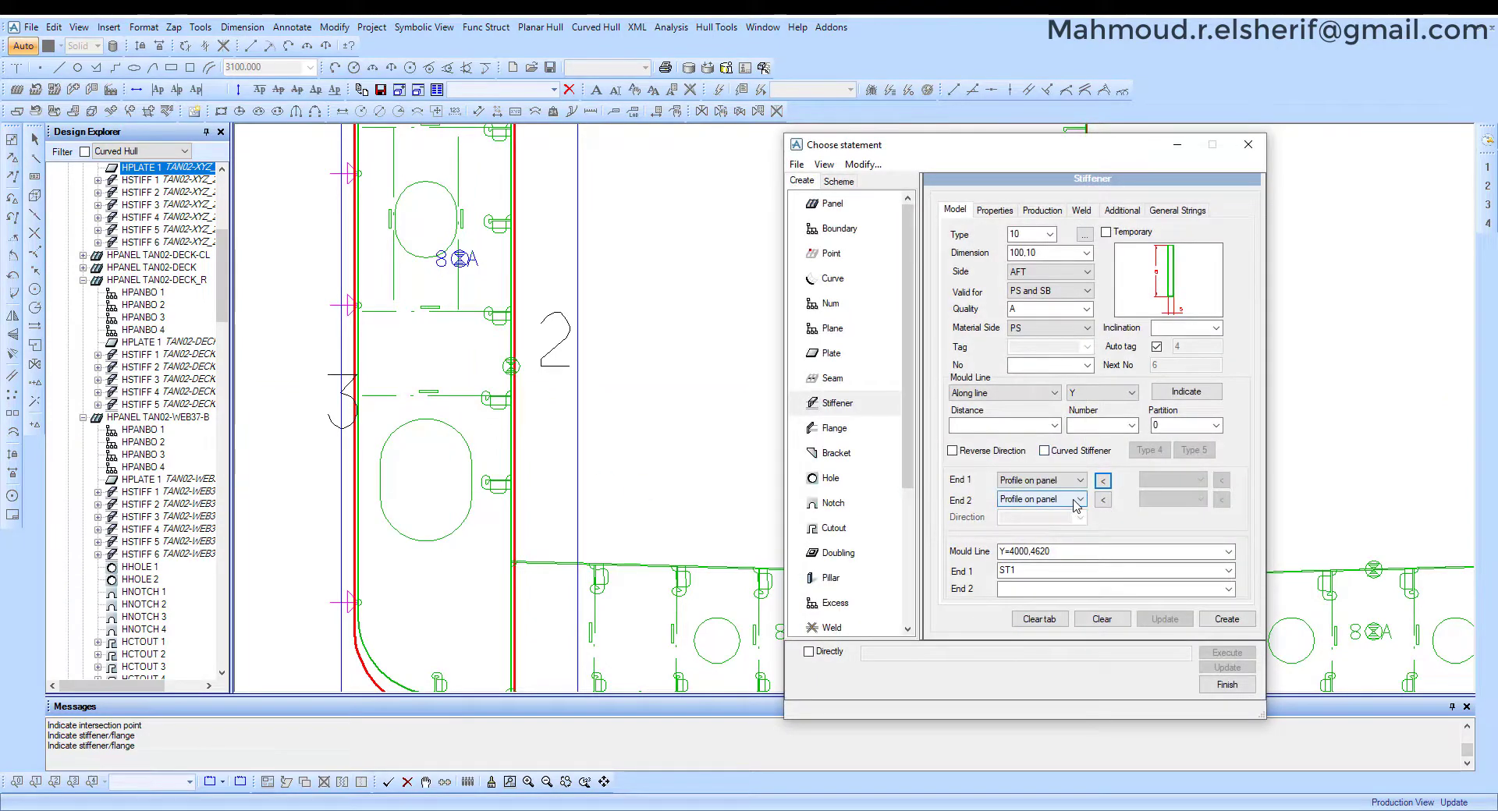
# Limit End 2 by a line at Z=860, create the stiffeners, then finish the statement and apply and deactivate the side web panel.
pyautogui.click(1078, 500)
pyautogui.click(1030, 528)
pyautogui.click(1170, 500)
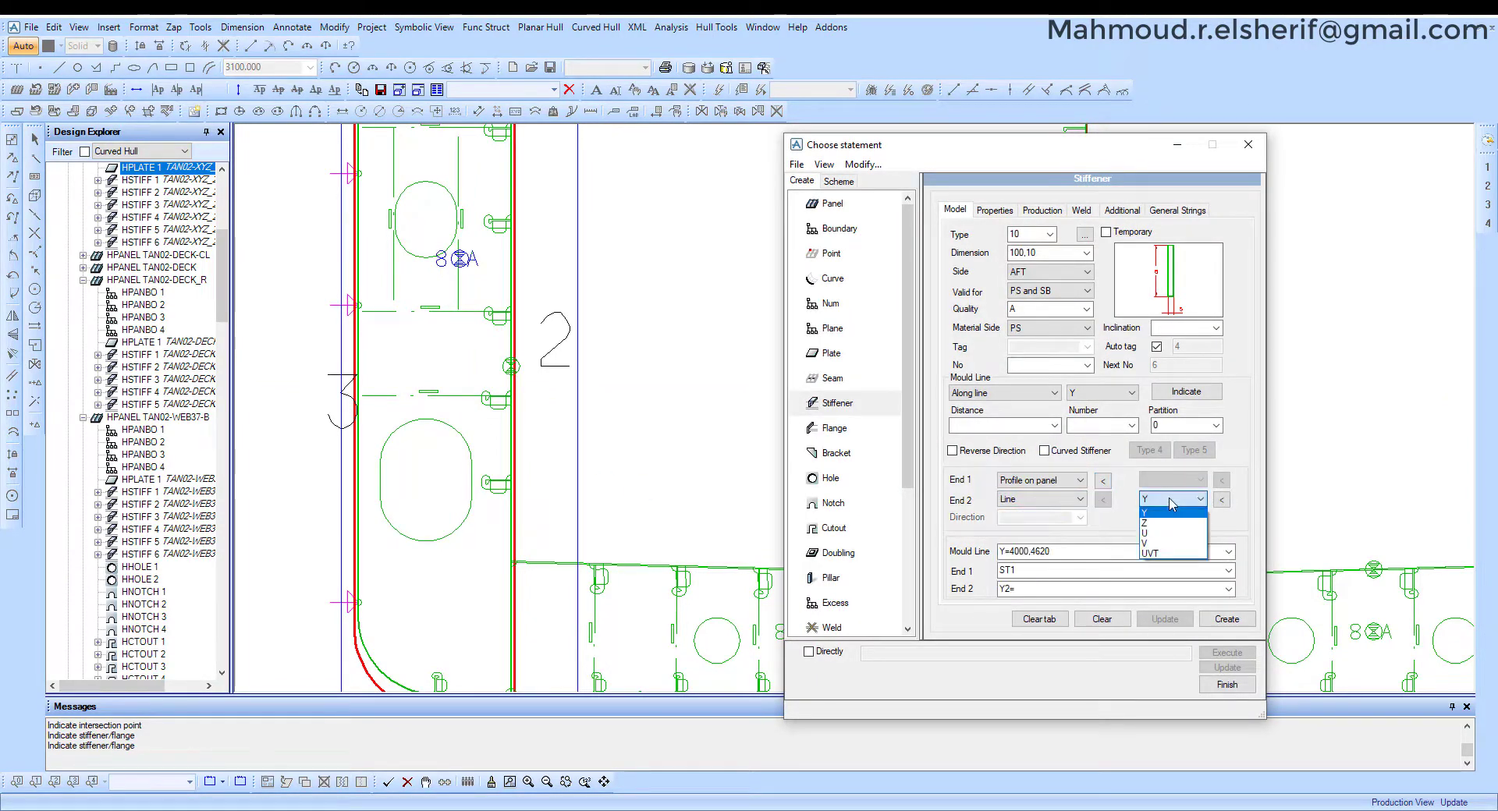
pyautogui.click(1162, 523)
pyautogui.click(1082, 588)
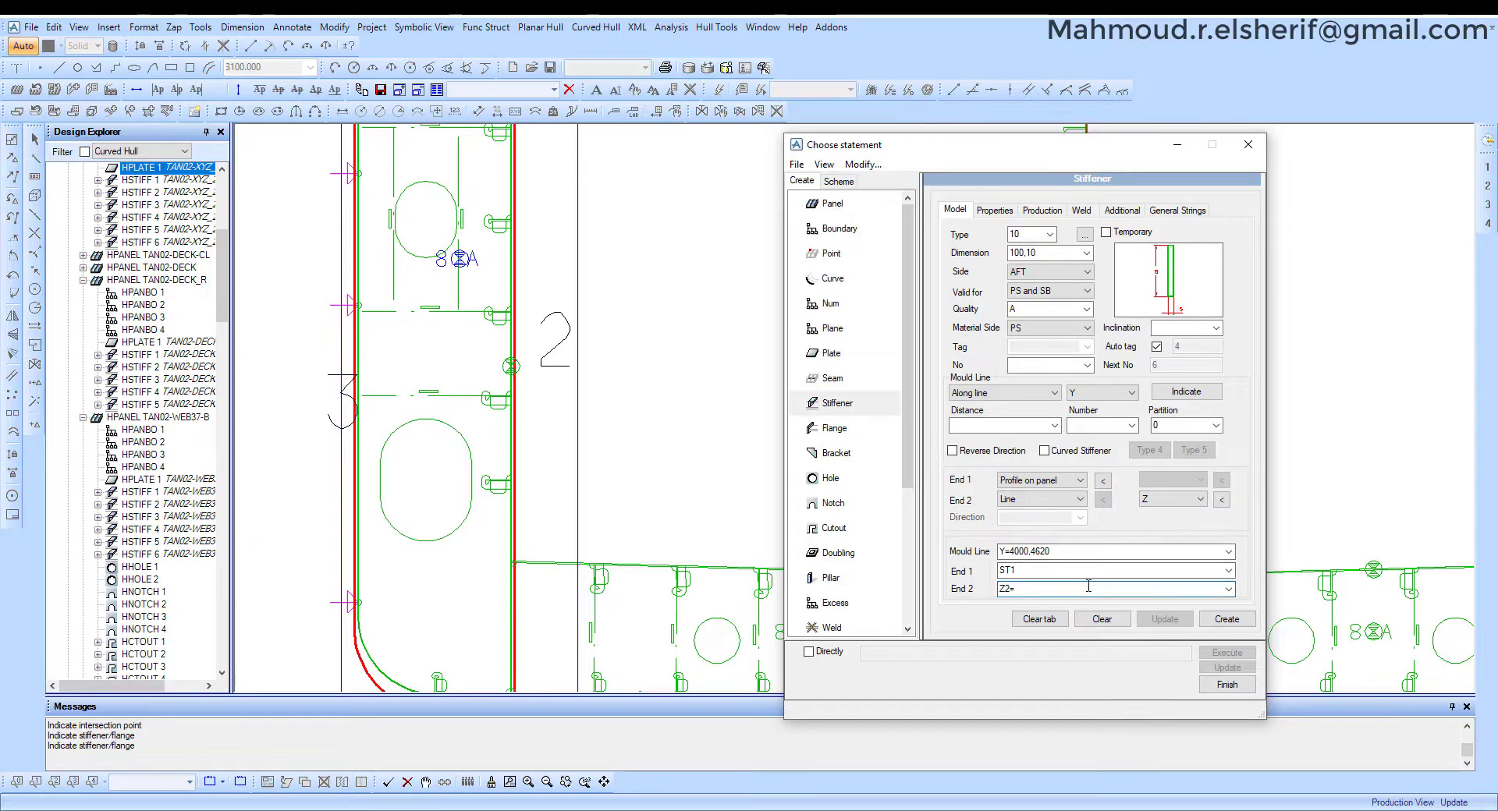
pyautogui.click(1227, 620)
pyautogui.click(1224, 685)
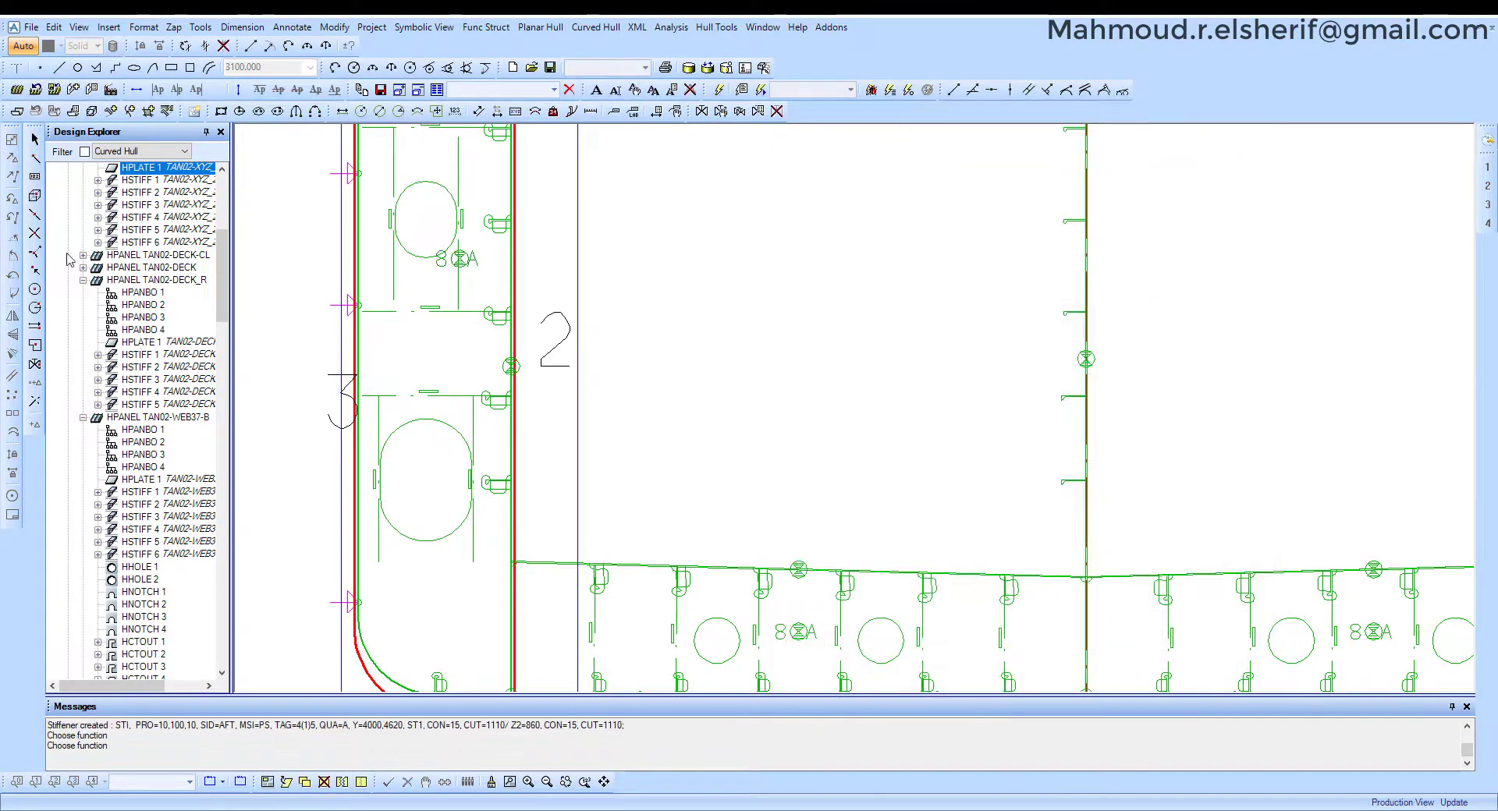
pyautogui.click(38, 90)
pyautogui.click(522, 282)
# Change the material side of the stiffener at Y=4000 to SB, then apply and deactivate the panel.
pyautogui.rightClick(473, 543)
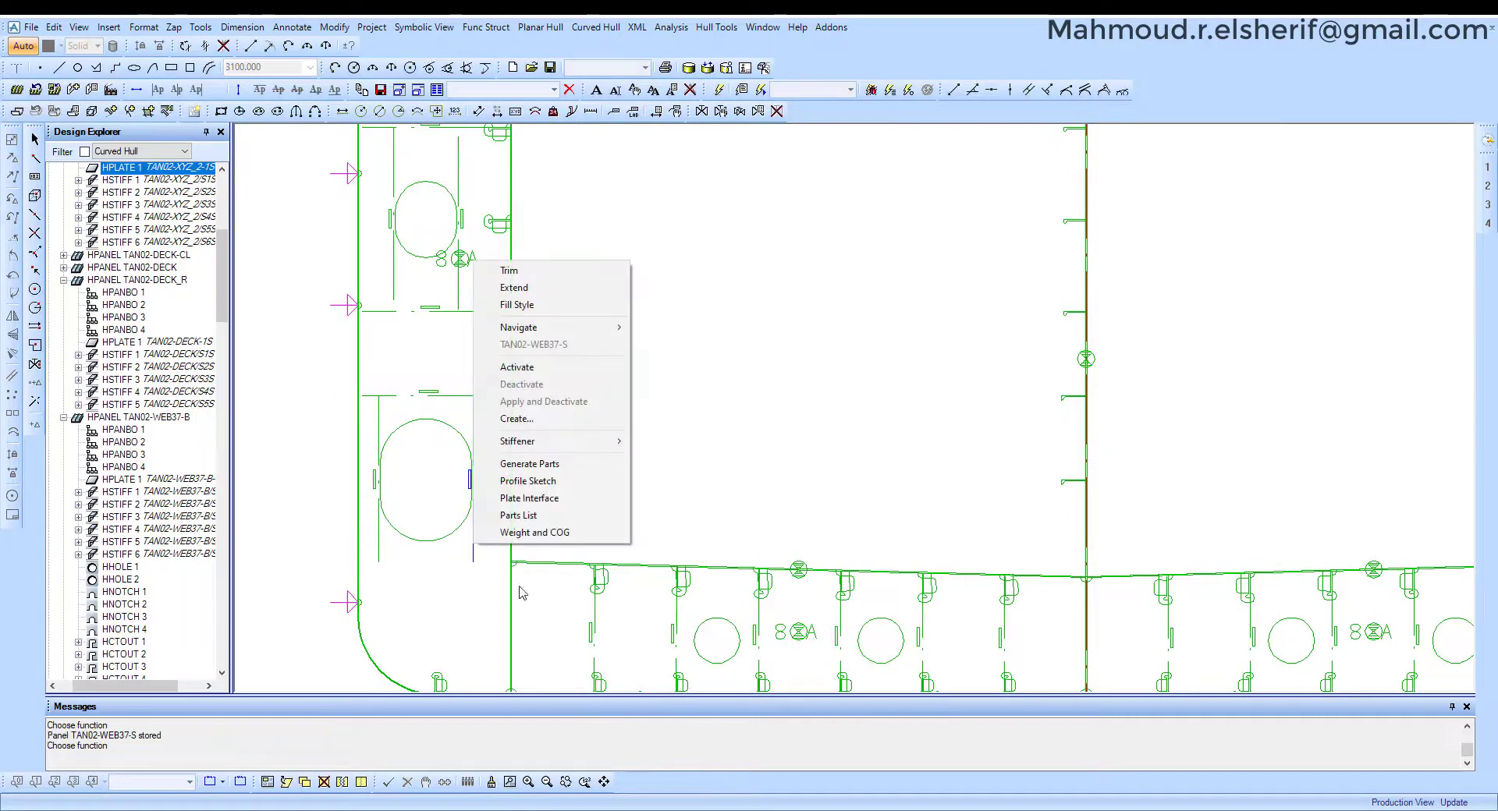
pyautogui.moveTo(562, 441)
pyautogui.moveTo(679, 441)
pyautogui.click(776, 439)
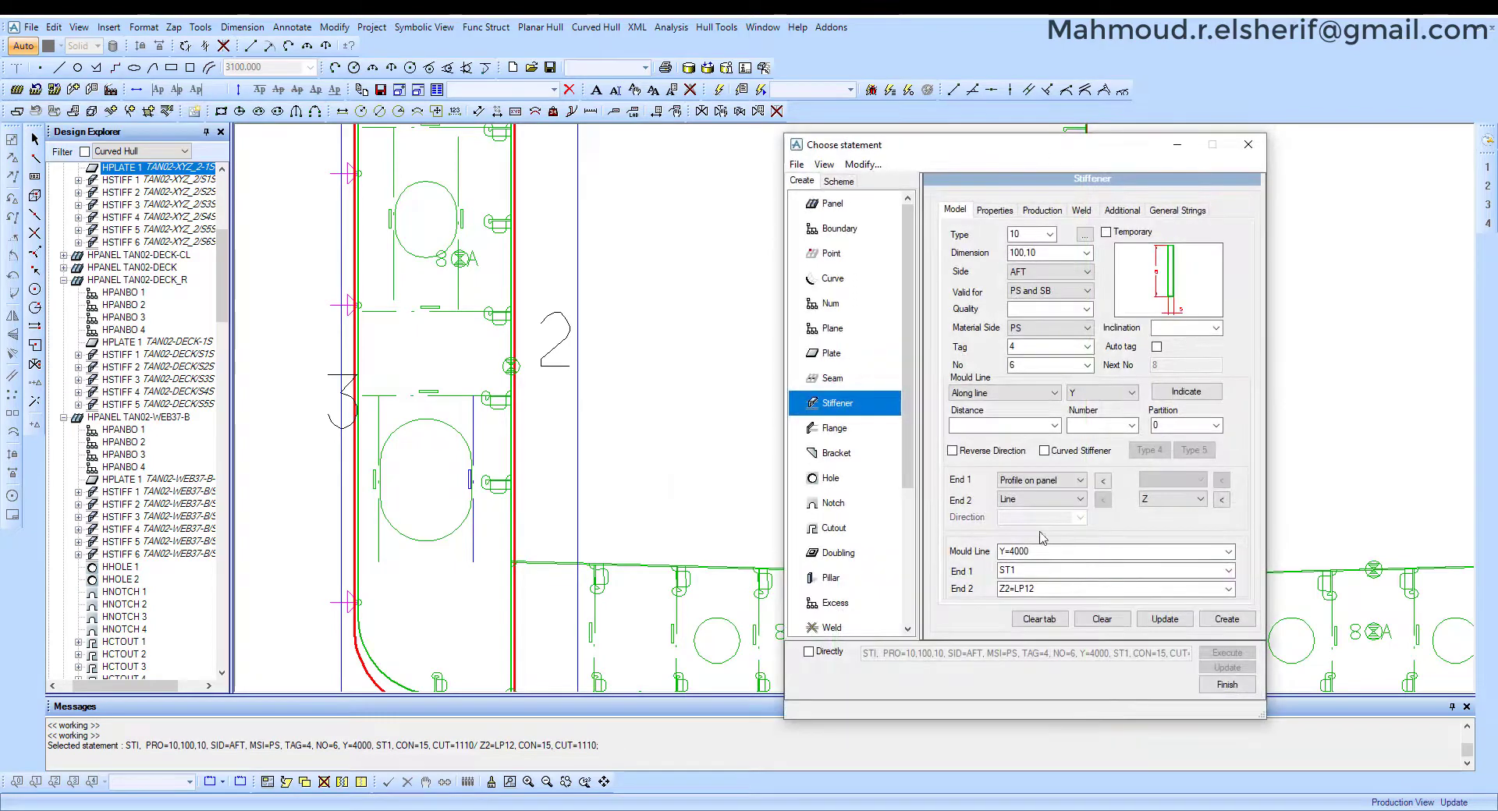
pyautogui.click(1048, 331)
pyautogui.click(1015, 383)
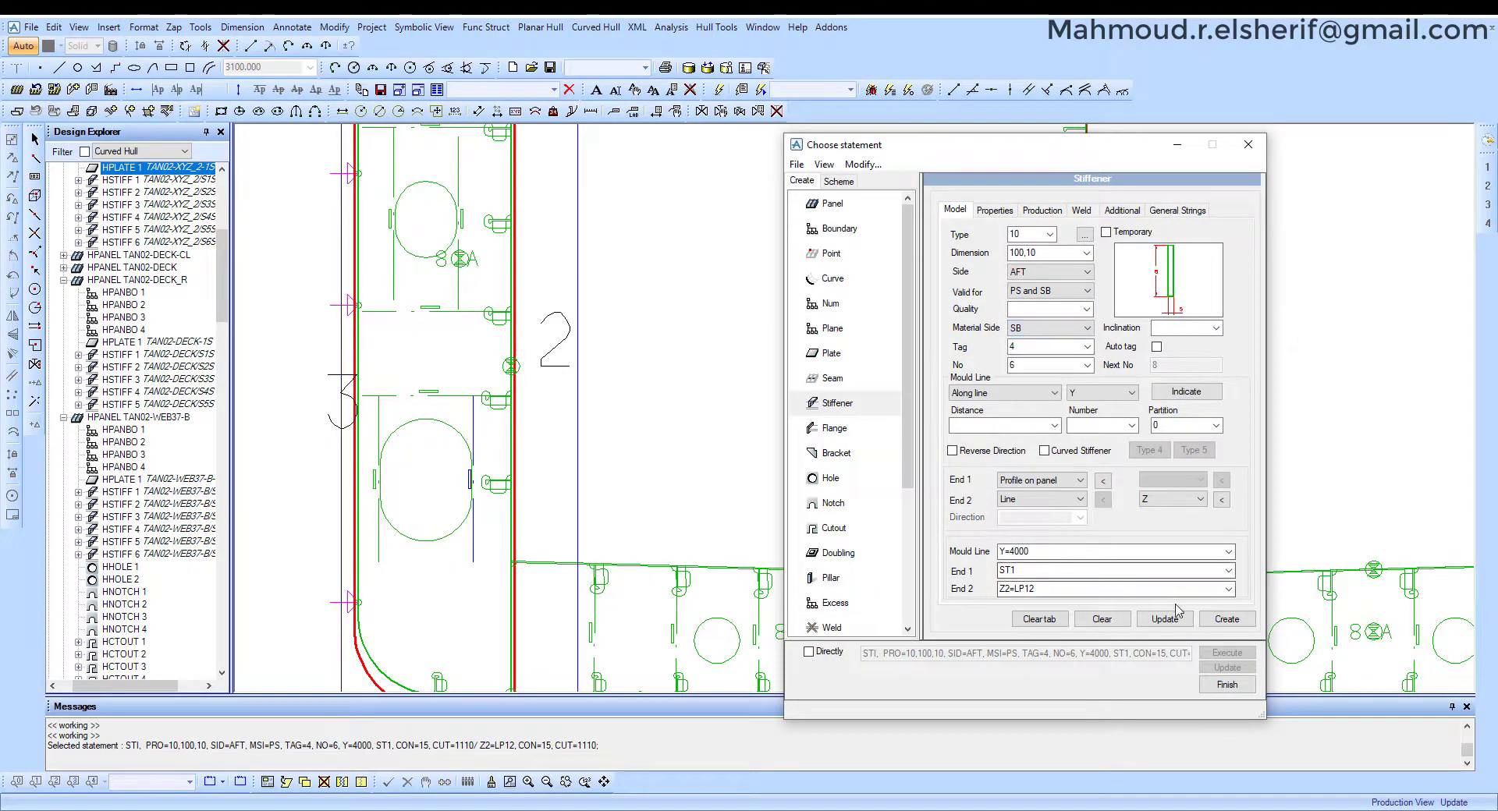
pyautogui.click(1165, 619)
pyautogui.click(1227, 685)
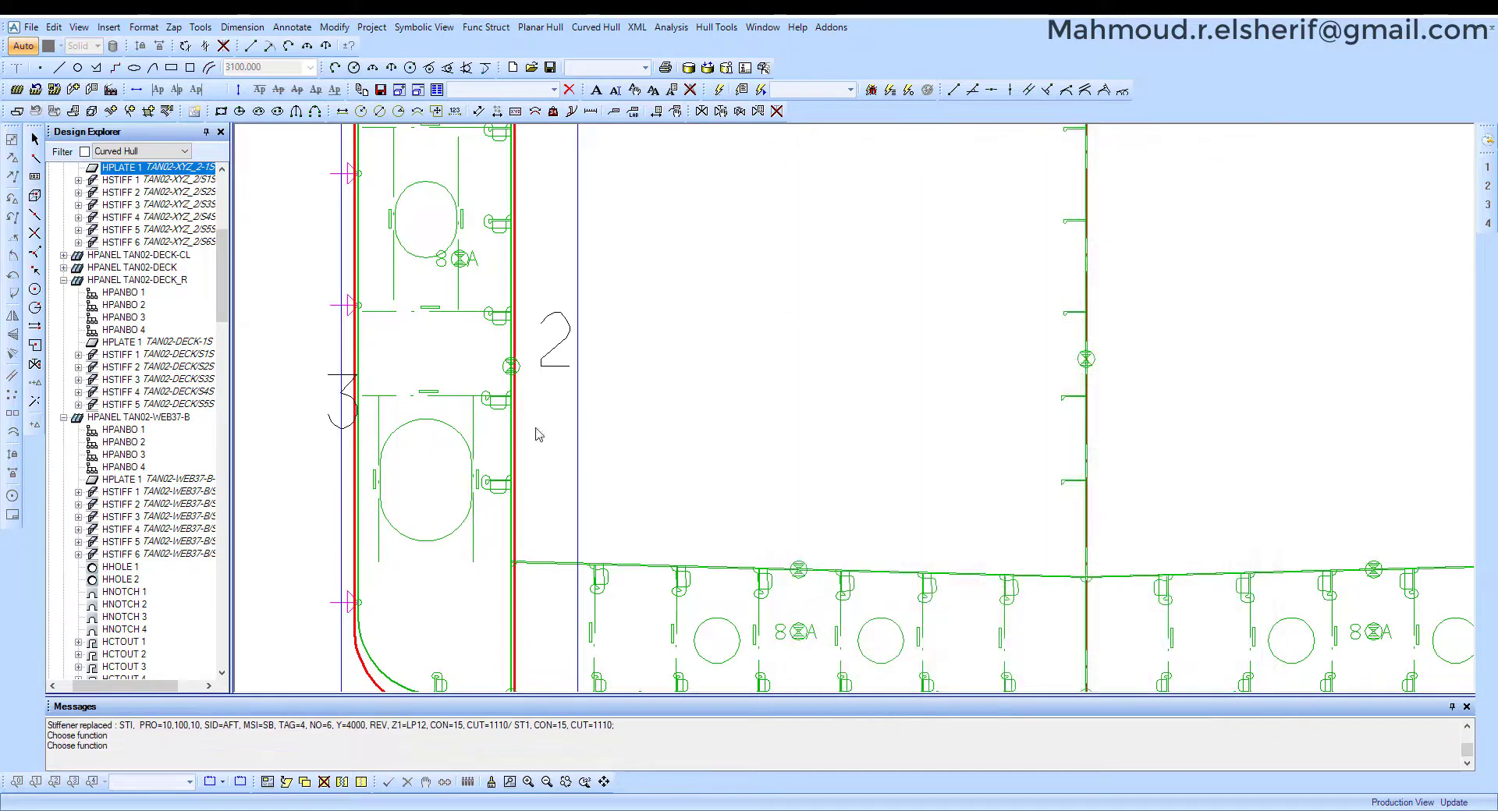
pyautogui.click(54, 89)
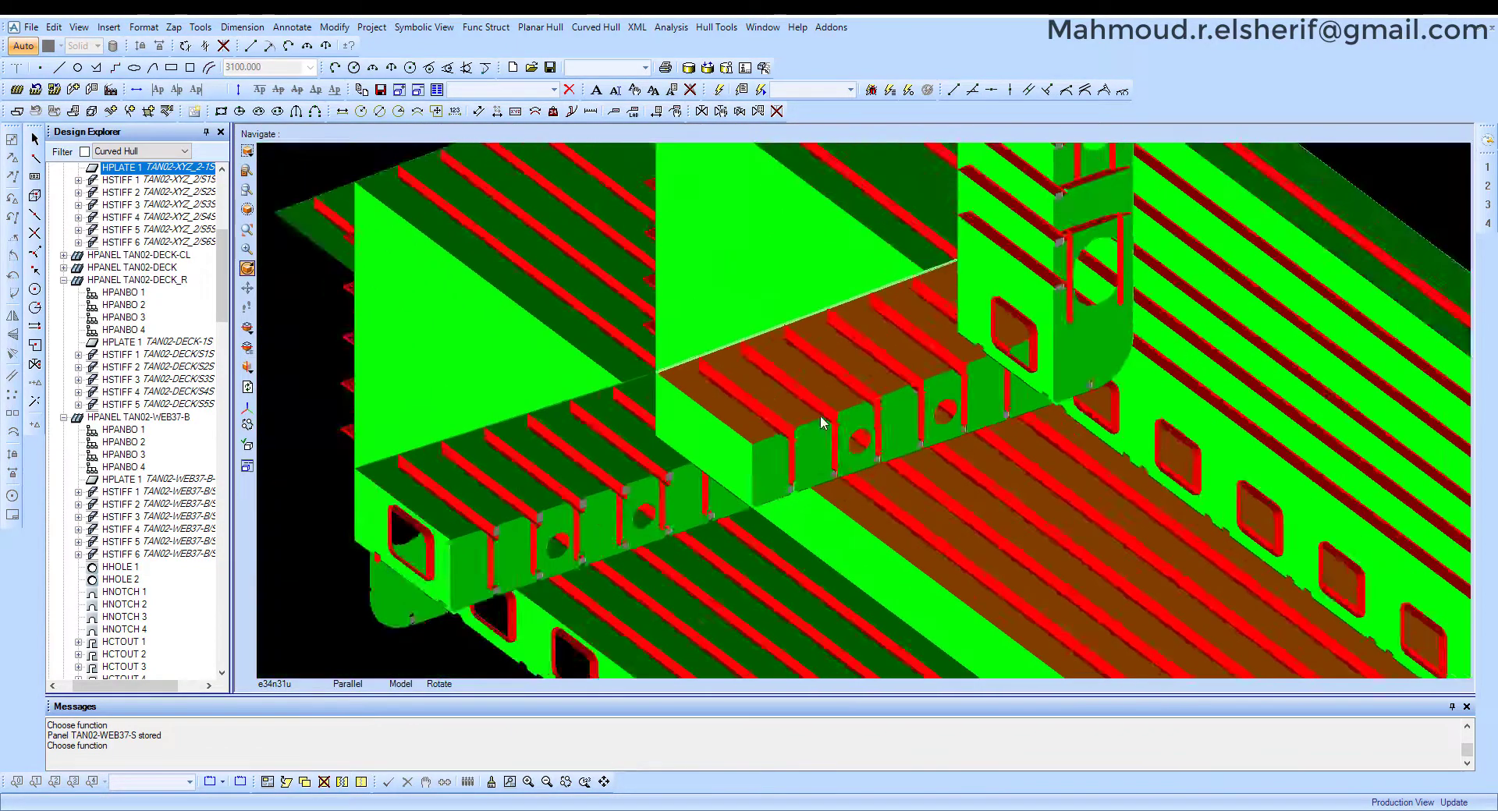
# Examine the side web stiffeners and their end cuts around both access holes in the 3D model.
pyautogui.moveTo(820, 415)
pyautogui.mouseDown()
pyautogui.moveTo(959, 383)
pyautogui.moveTo(914, 424)
pyautogui.moveTo(905, 480)
pyautogui.mouseUp()
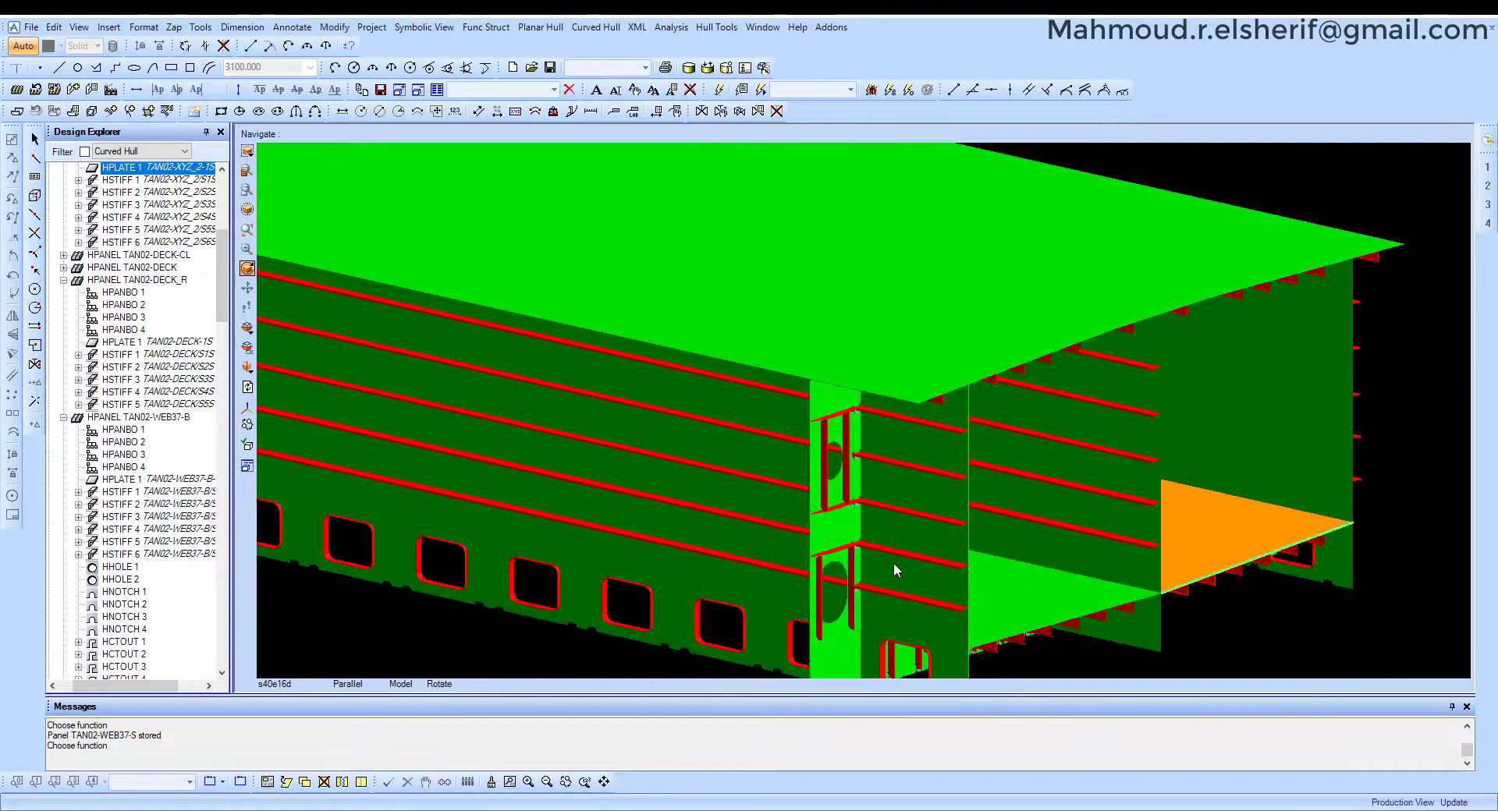
pyautogui.scroll(4, 893, 563)
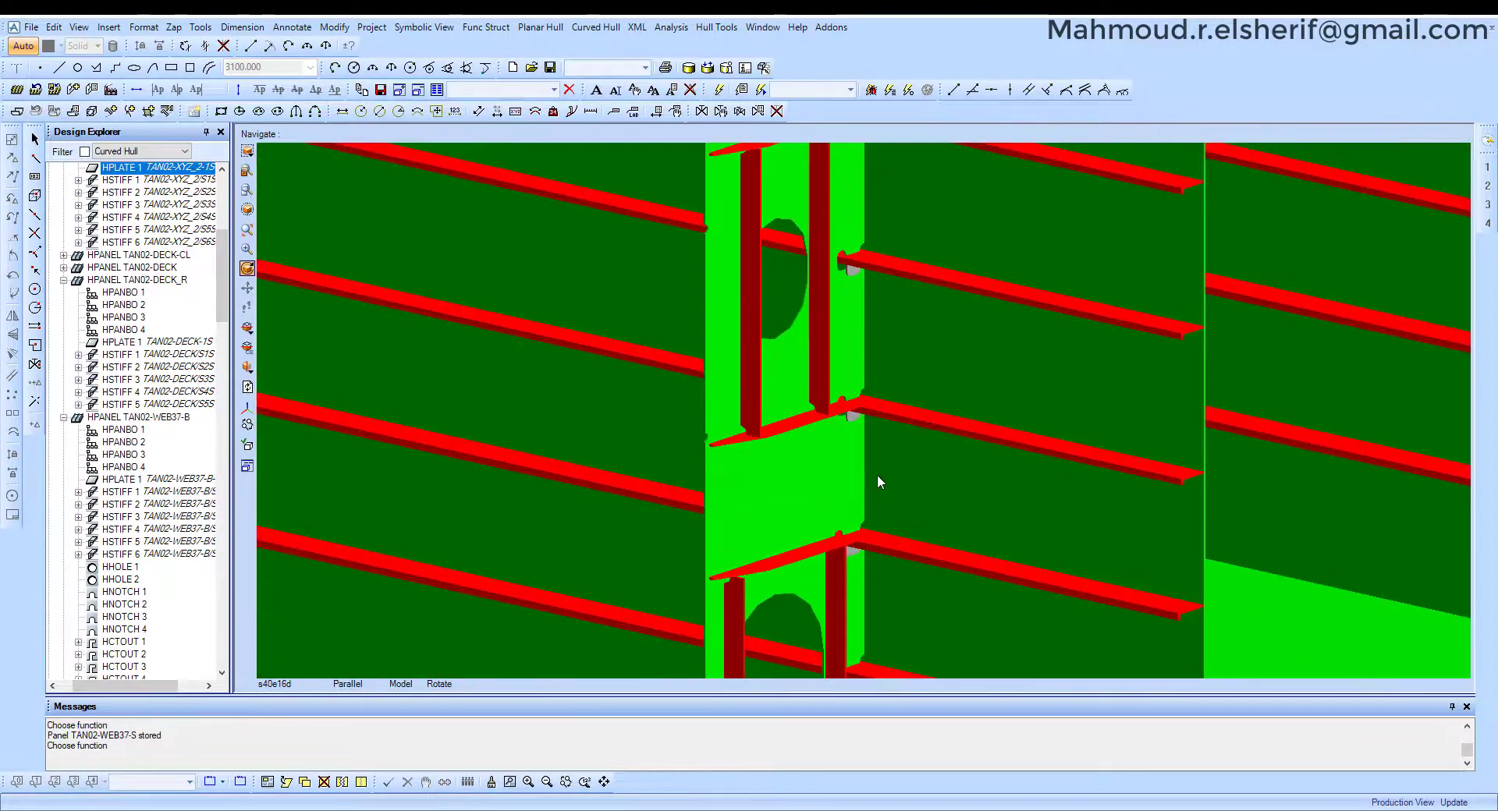
pyautogui.scroll(3, 875, 499)
pyautogui.click(872, 466)
pyautogui.click(797, 480)
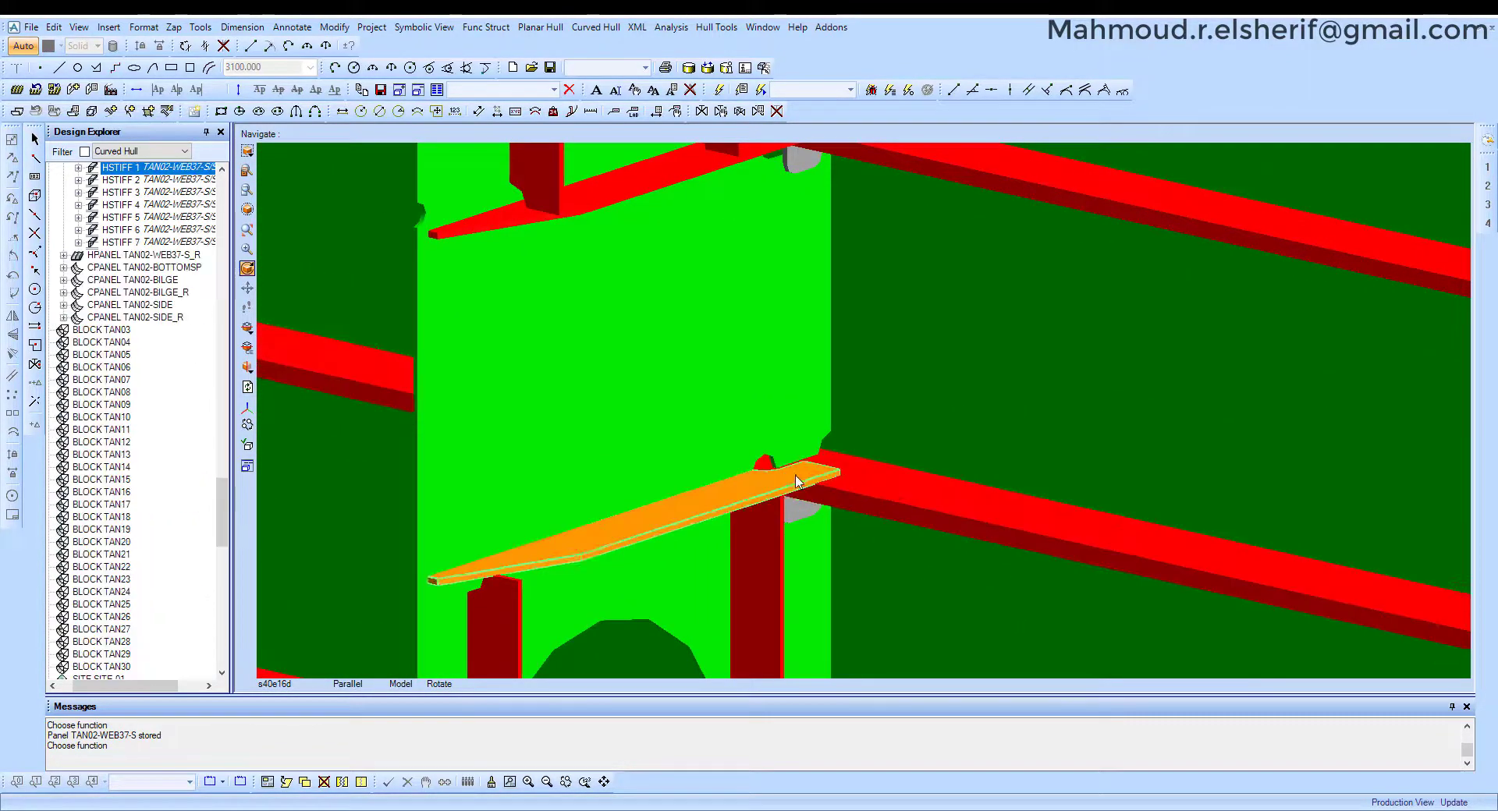
pyautogui.scroll(-4, 842, 503)
pyautogui.moveTo(843, 503); pyautogui.dragTo(844, 549)
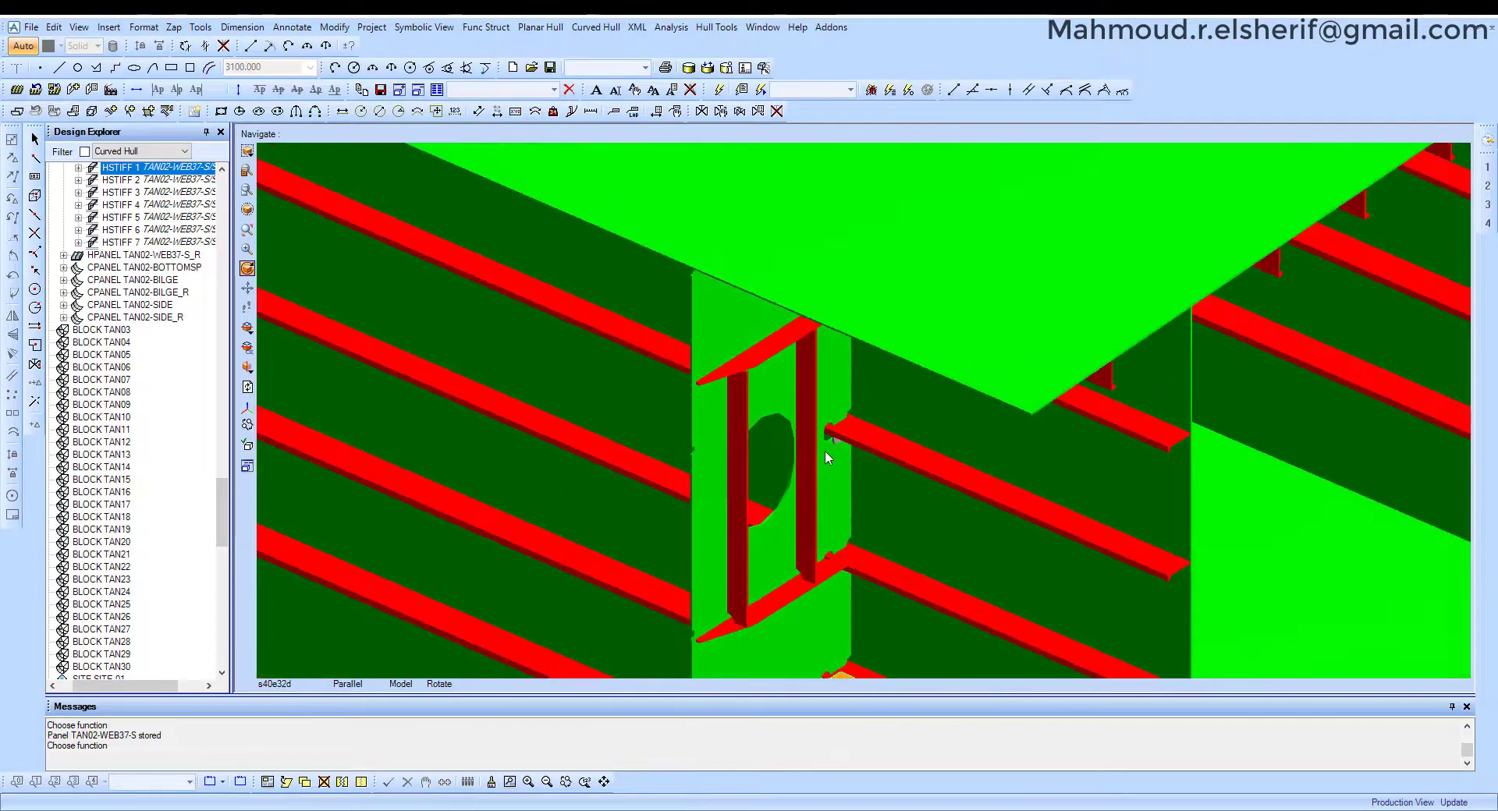
pyautogui.moveTo(825, 451); pyautogui.dragTo(800, 387)
pyautogui.click(736, 276)
pyautogui.scroll(2, 716, 281)
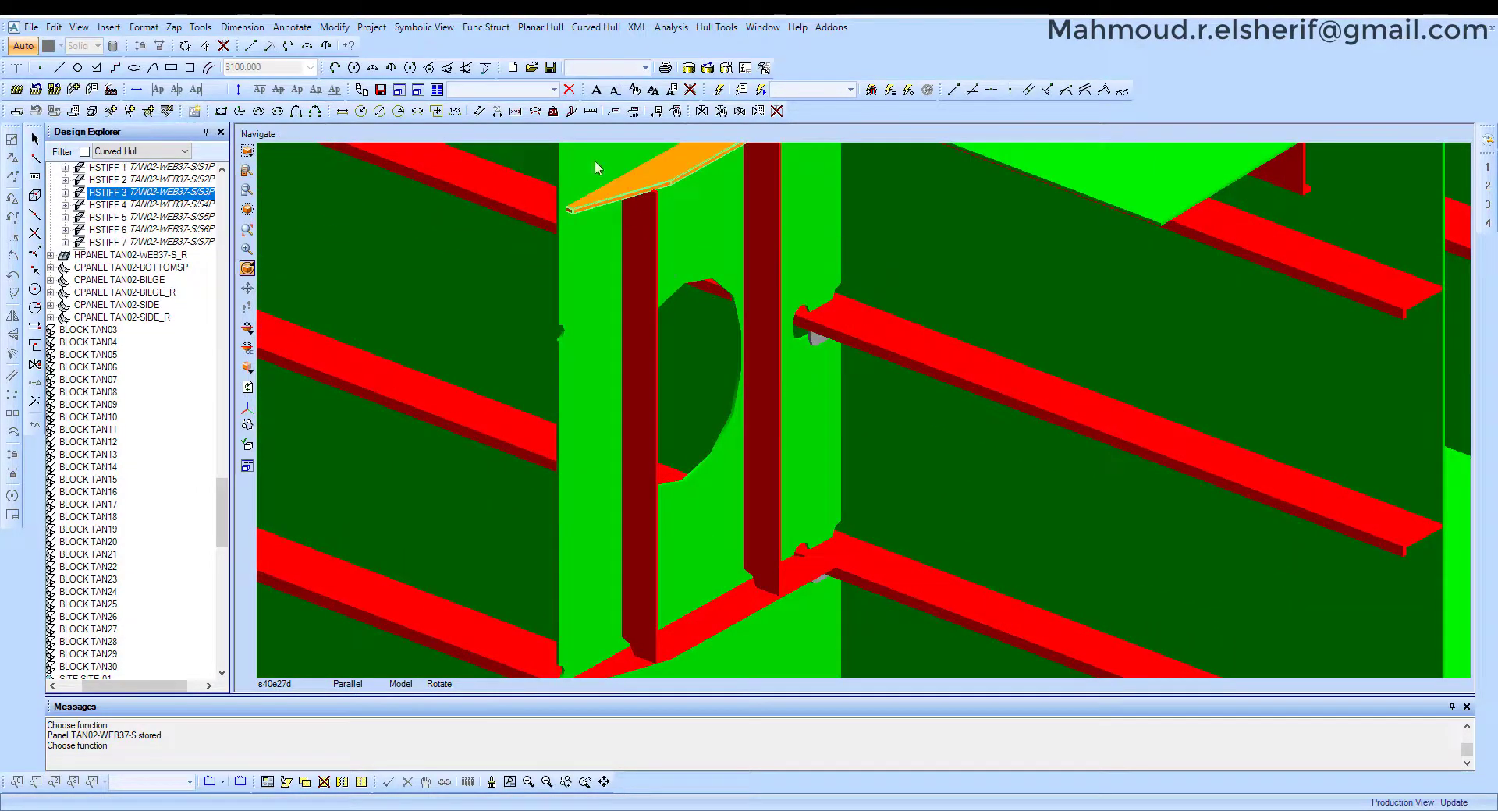
pyautogui.scroll(-1, 665, 600)
pyautogui.click(672, 624)
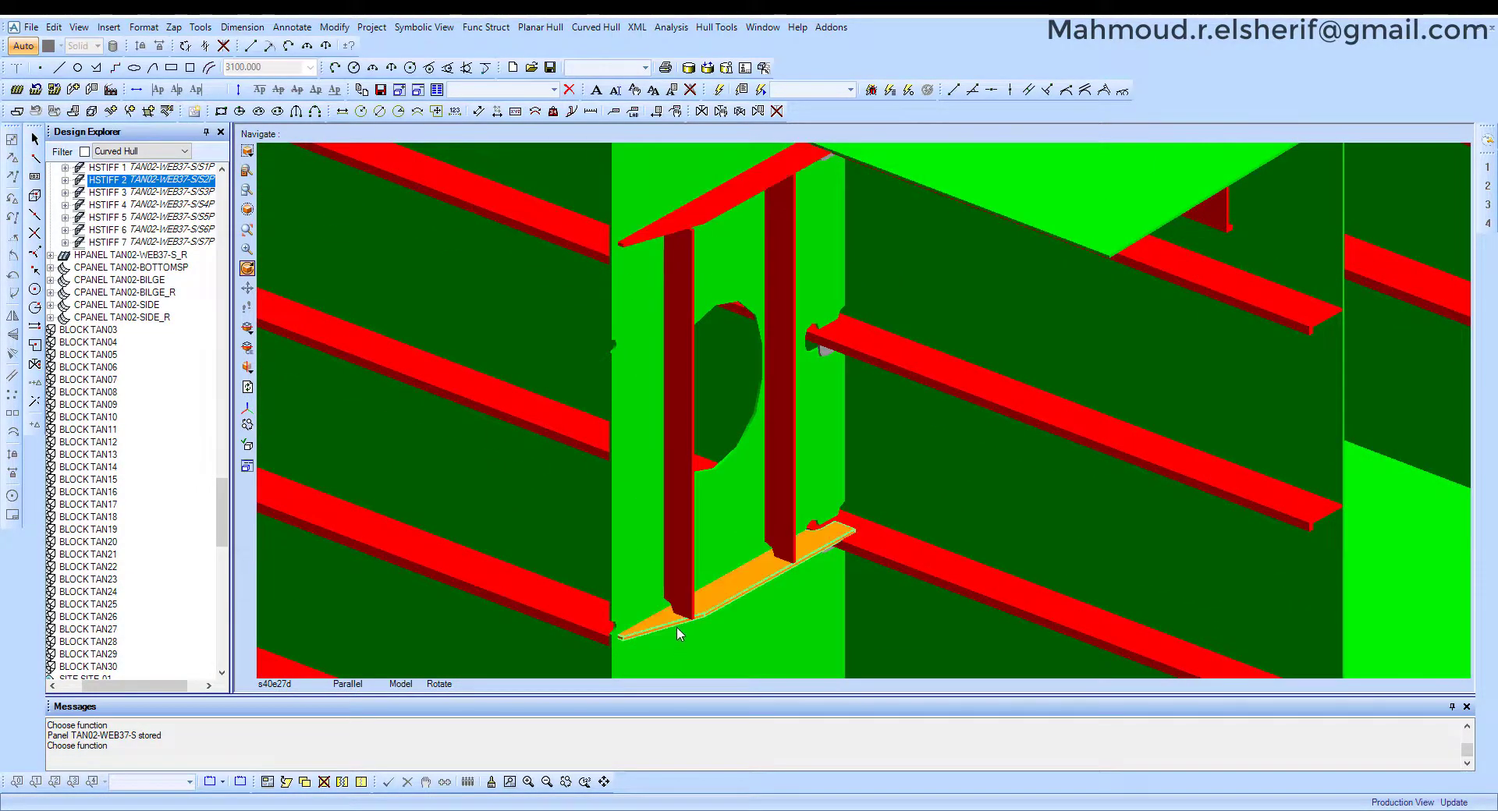
pyautogui.click(676, 626)
# Set the End 2 cut of the horizontal side web stiffeners to 1302, update the statement, and apply and deactivate the panel.
pyautogui.rightClick(430, 446)
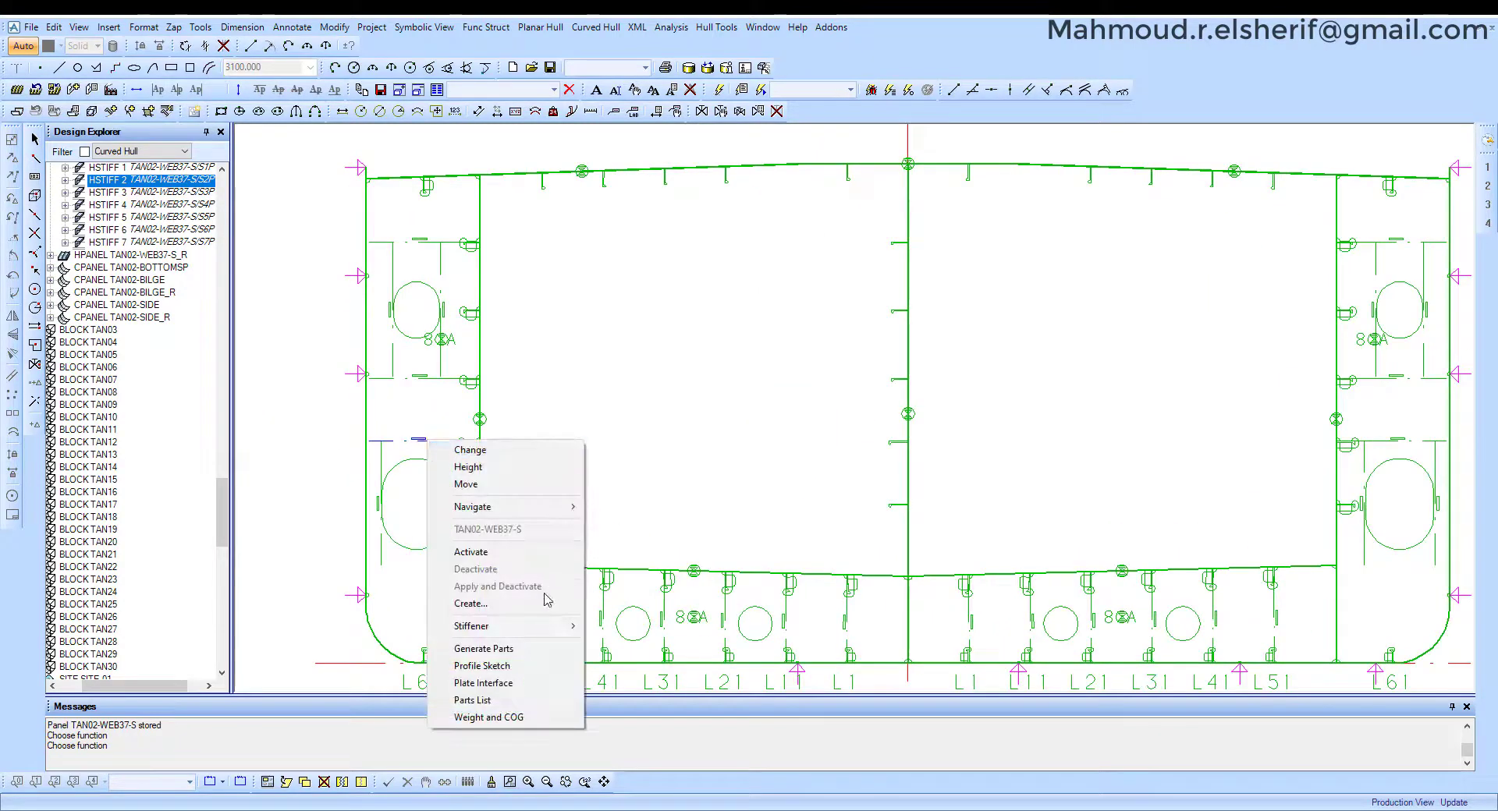
pyautogui.moveTo(500, 624)
pyautogui.moveTo(624, 628)
pyautogui.click(730, 641)
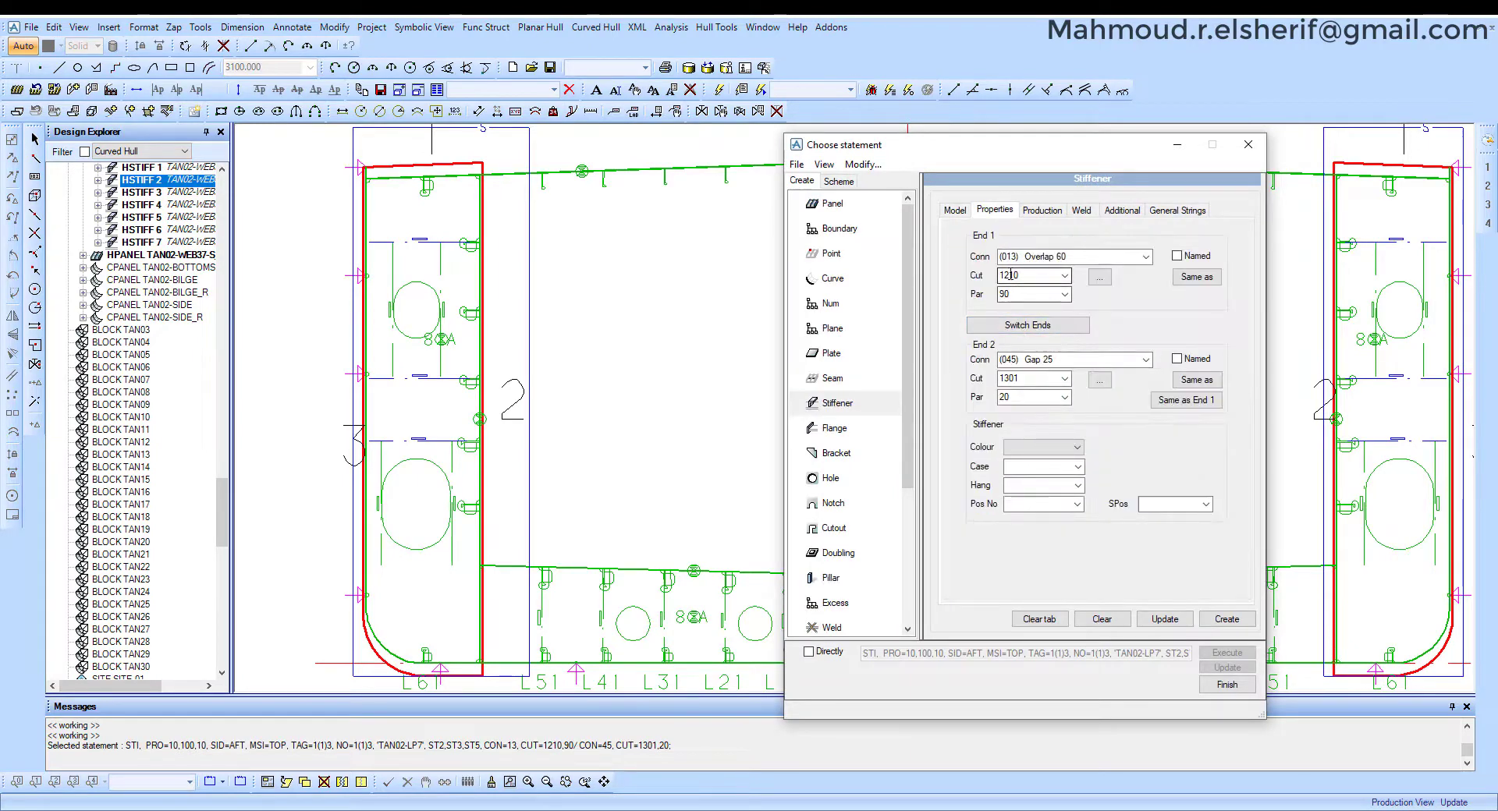
pyautogui.doubleClick(1046, 276)
pyautogui.doubleClick(1029, 378)
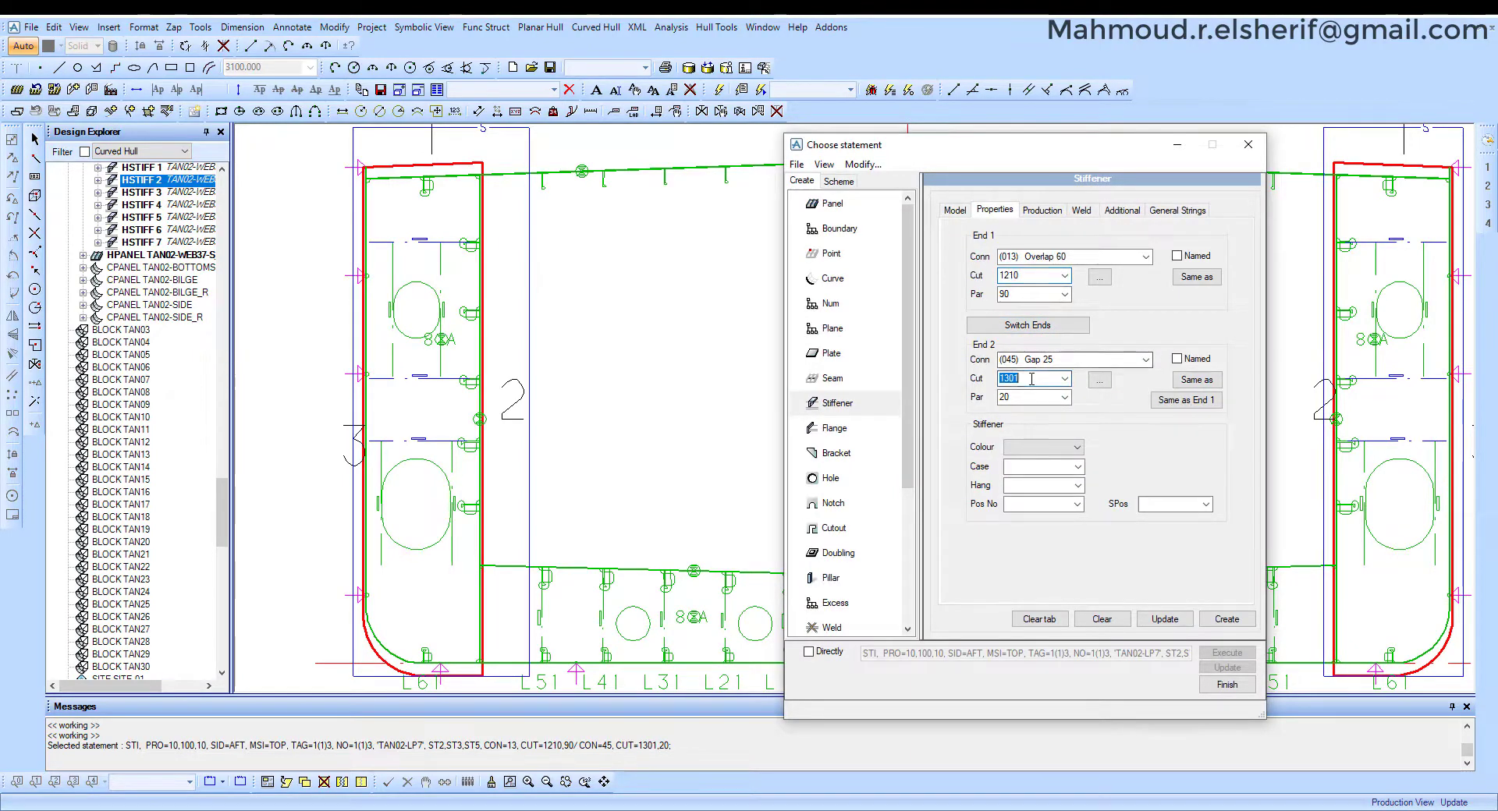
pyautogui.write('1302')
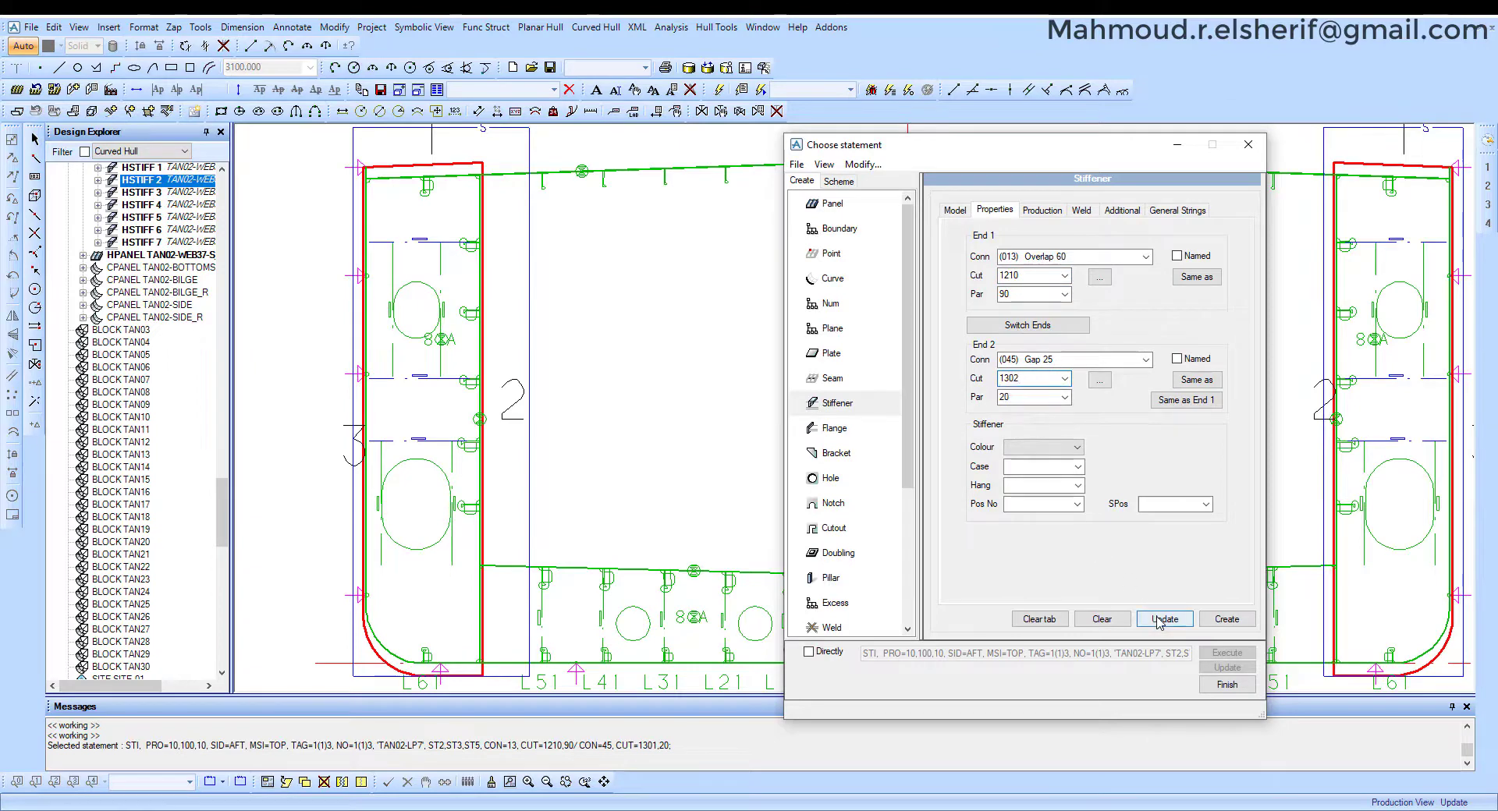
pyautogui.click(1159, 619)
pyautogui.click(59, 91)
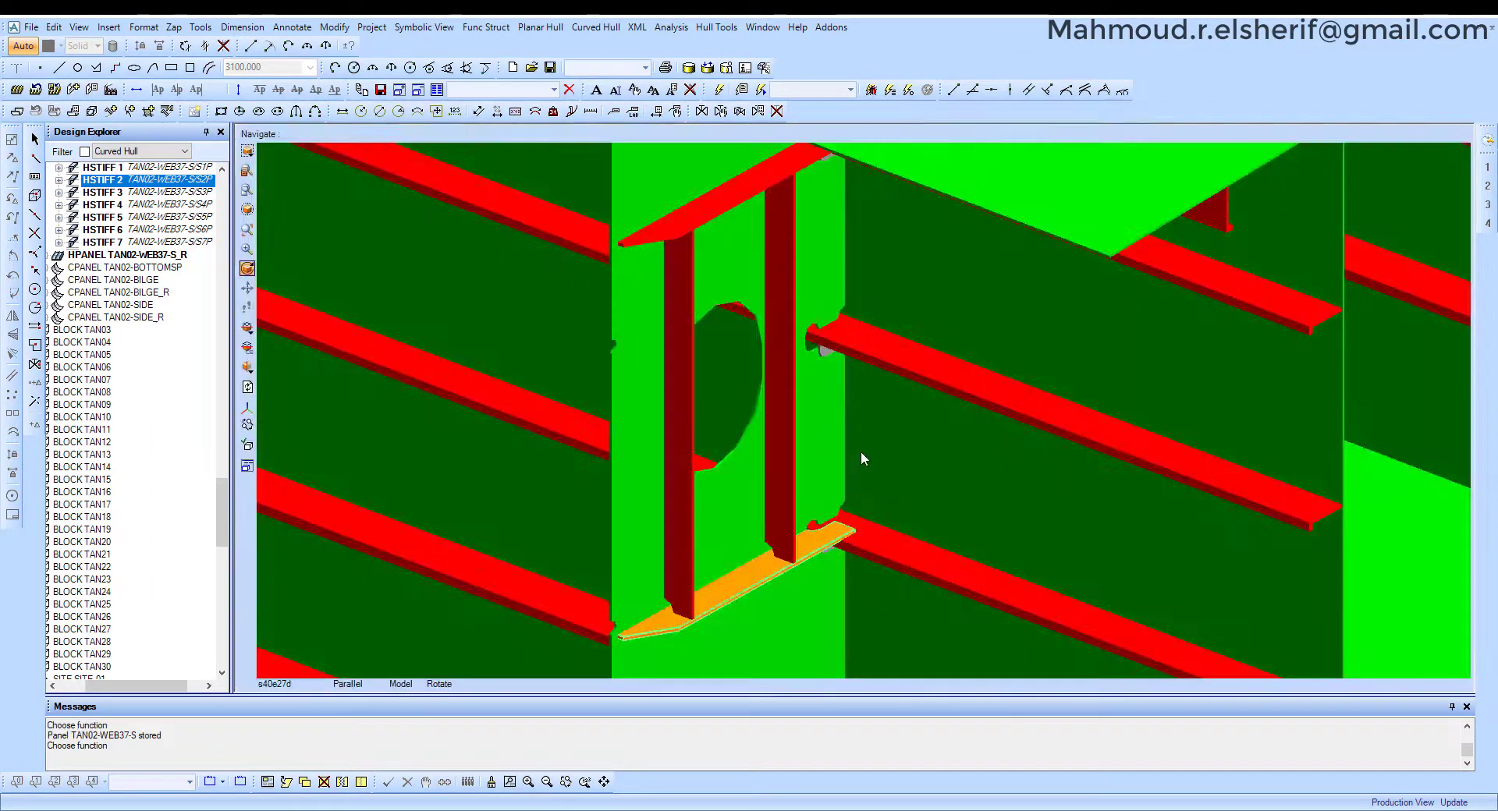
# Examine the updated side web stiffeners in the 3D model, then return to the frame drawing and its upper part.
pyautogui.scroll(-5, 860, 451)
pyautogui.scroll(-2, 837, 503)
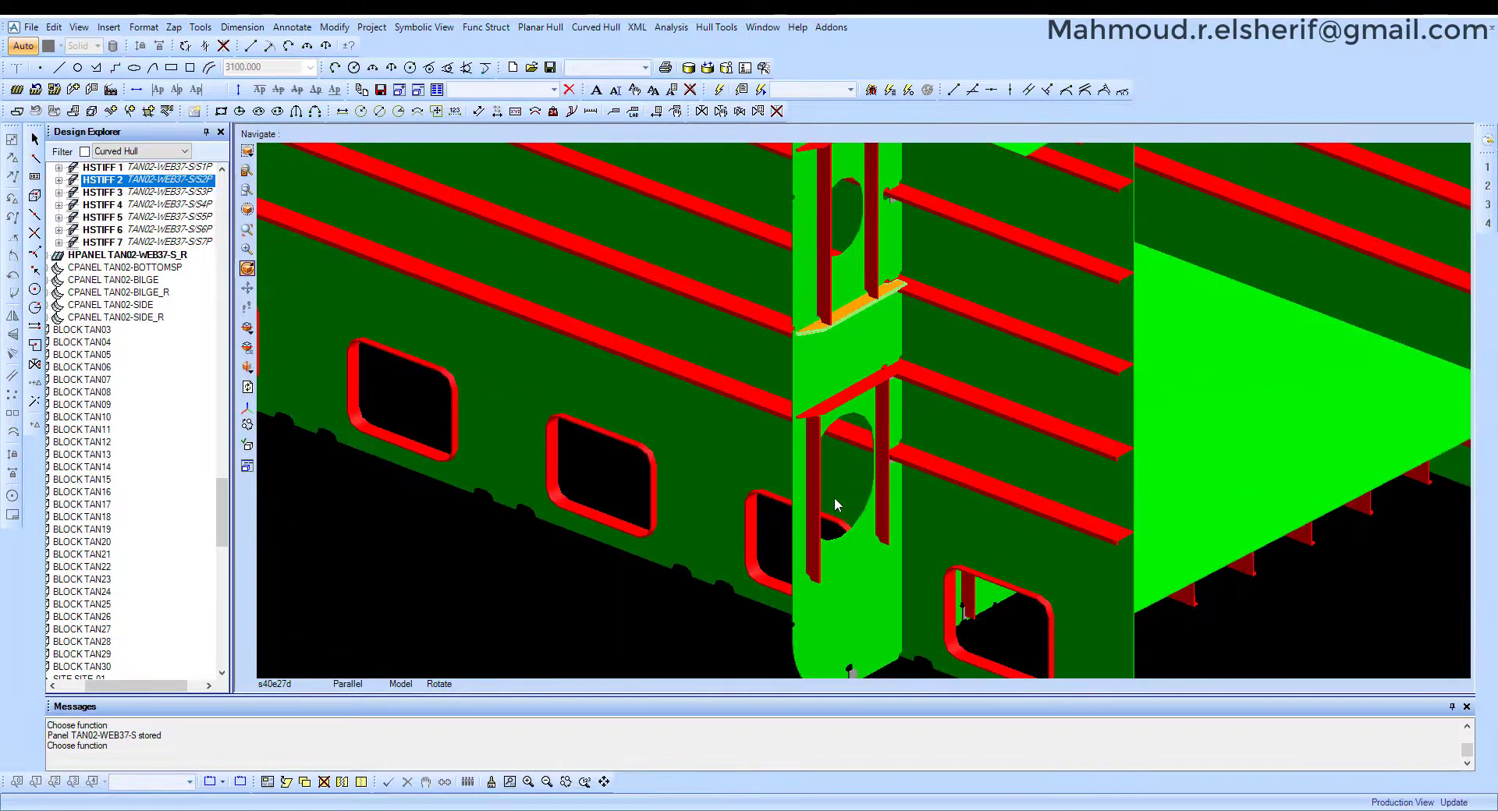
pyautogui.scroll(2, 874, 516)
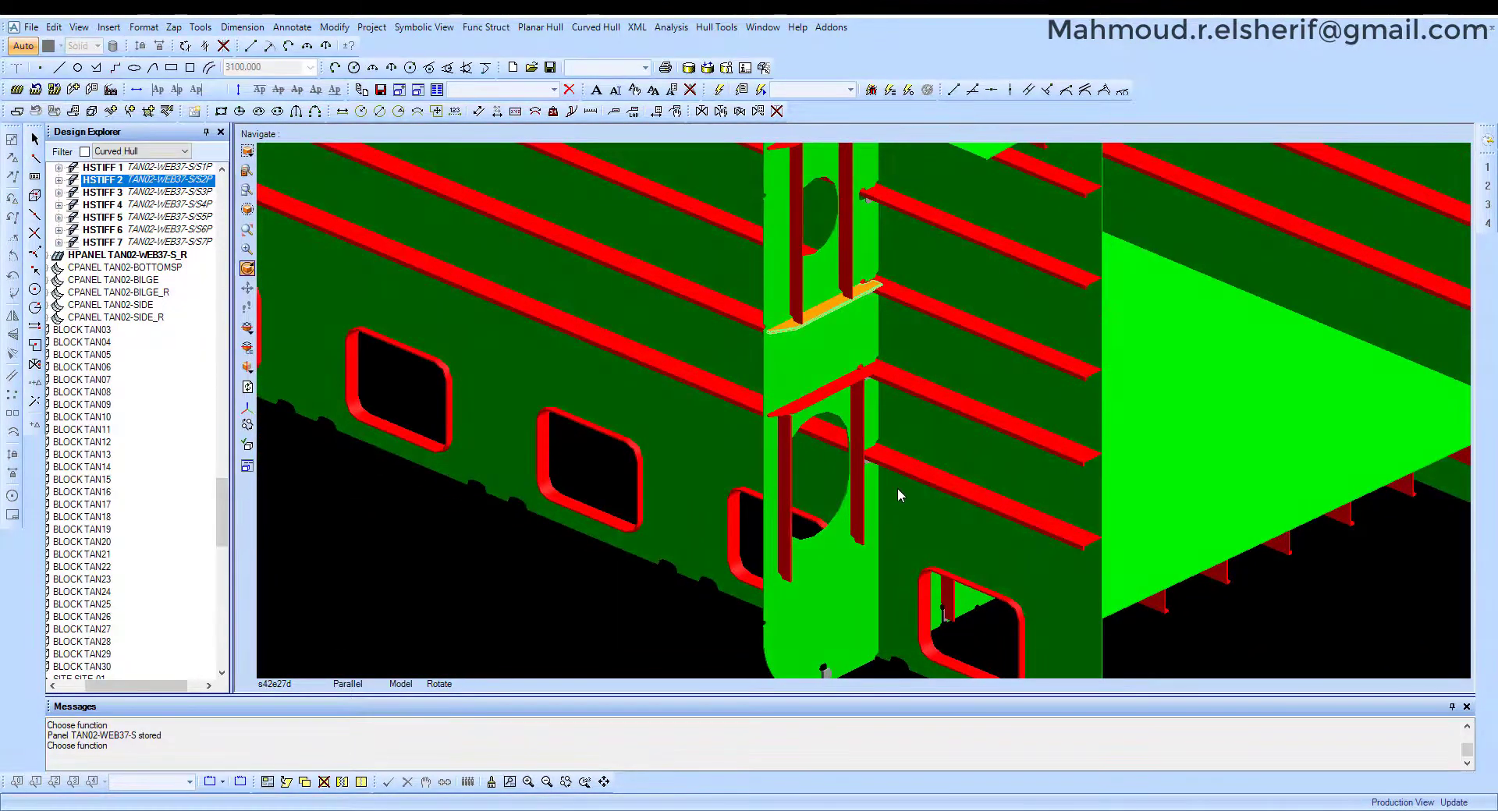
pyautogui.click(897, 495)
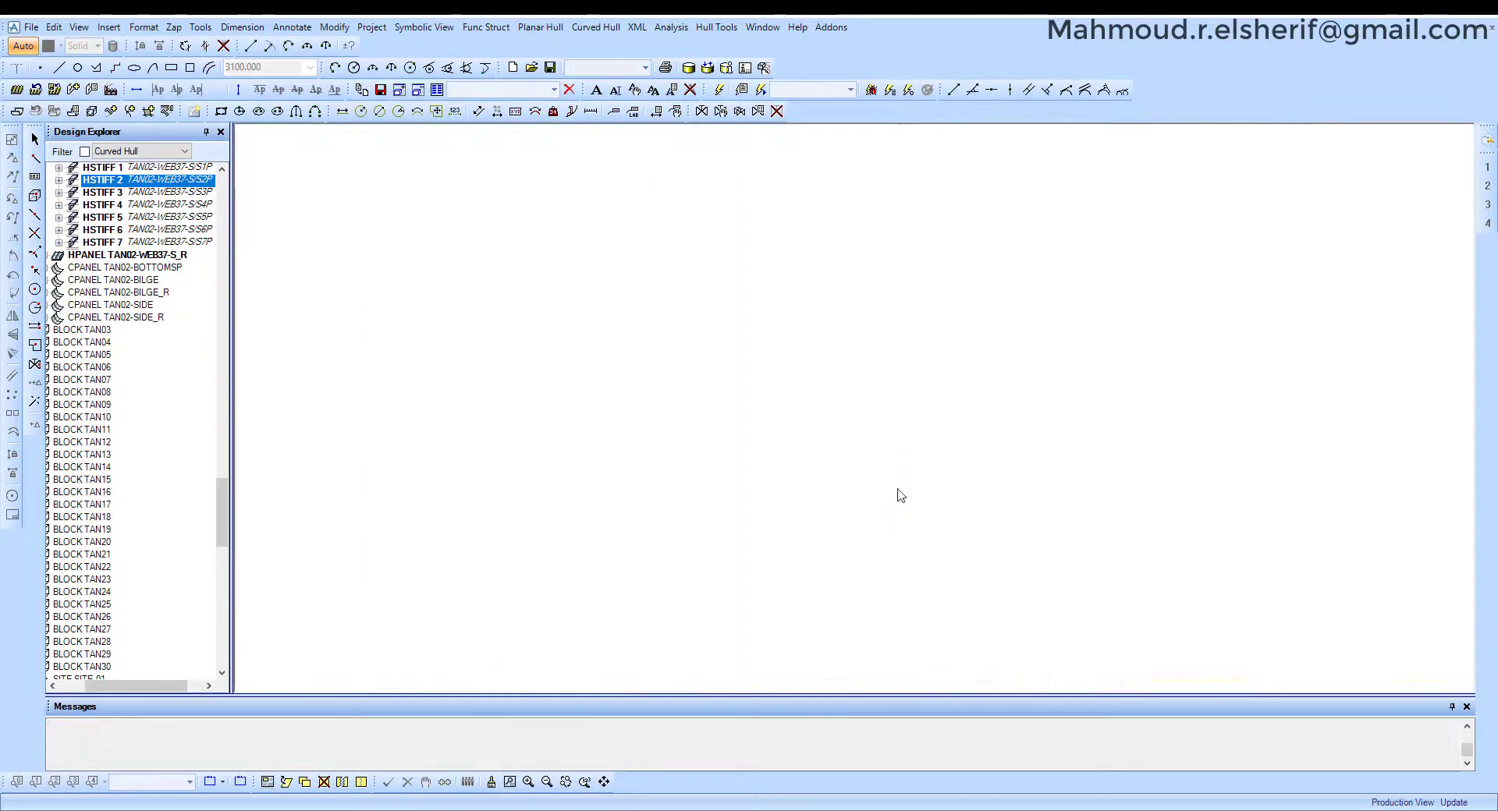
pyautogui.click(29, 29)
pyautogui.click(43, 48)
pyautogui.press('Return')
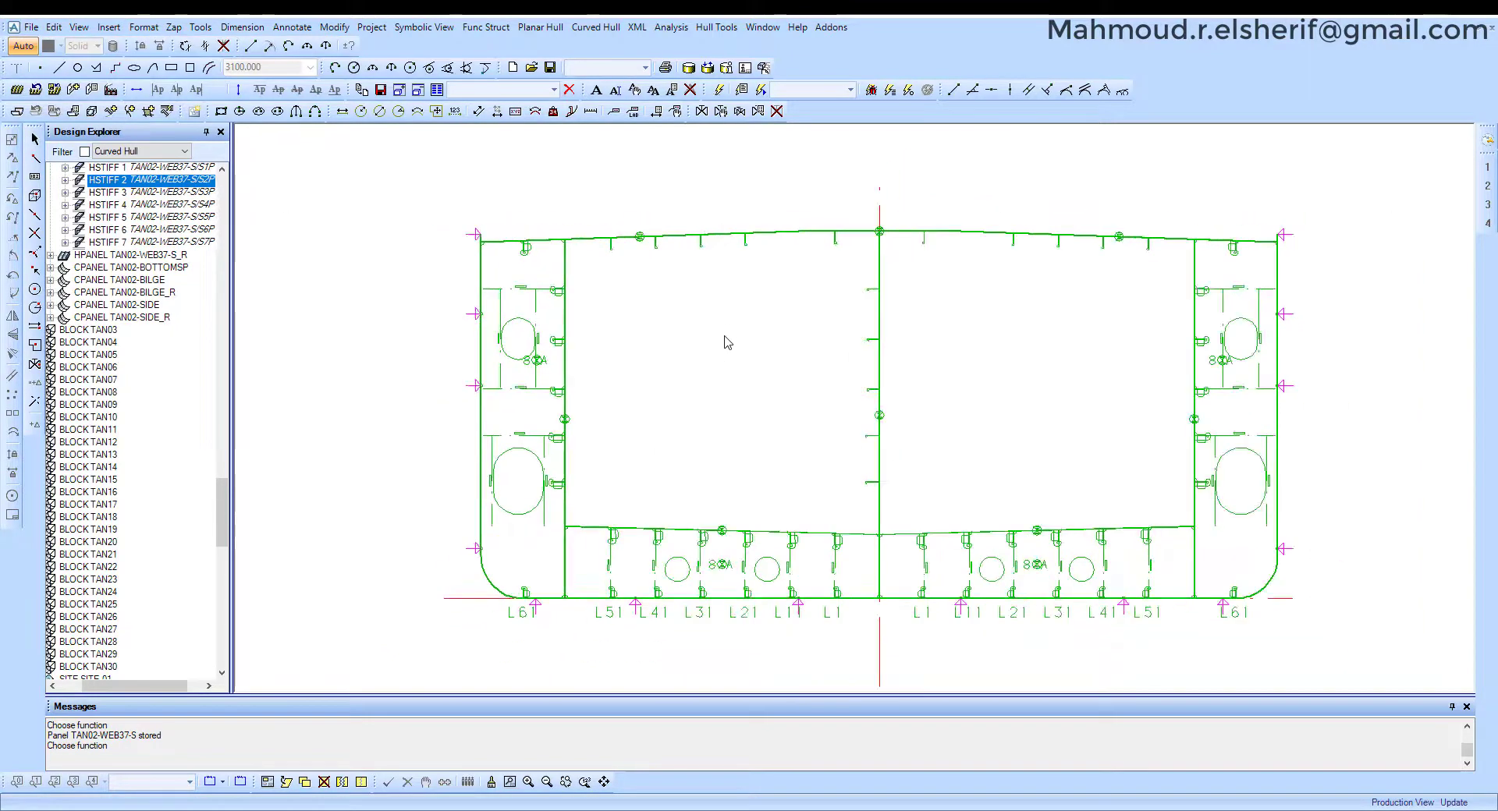
pyautogui.scroll(4, 725, 341)
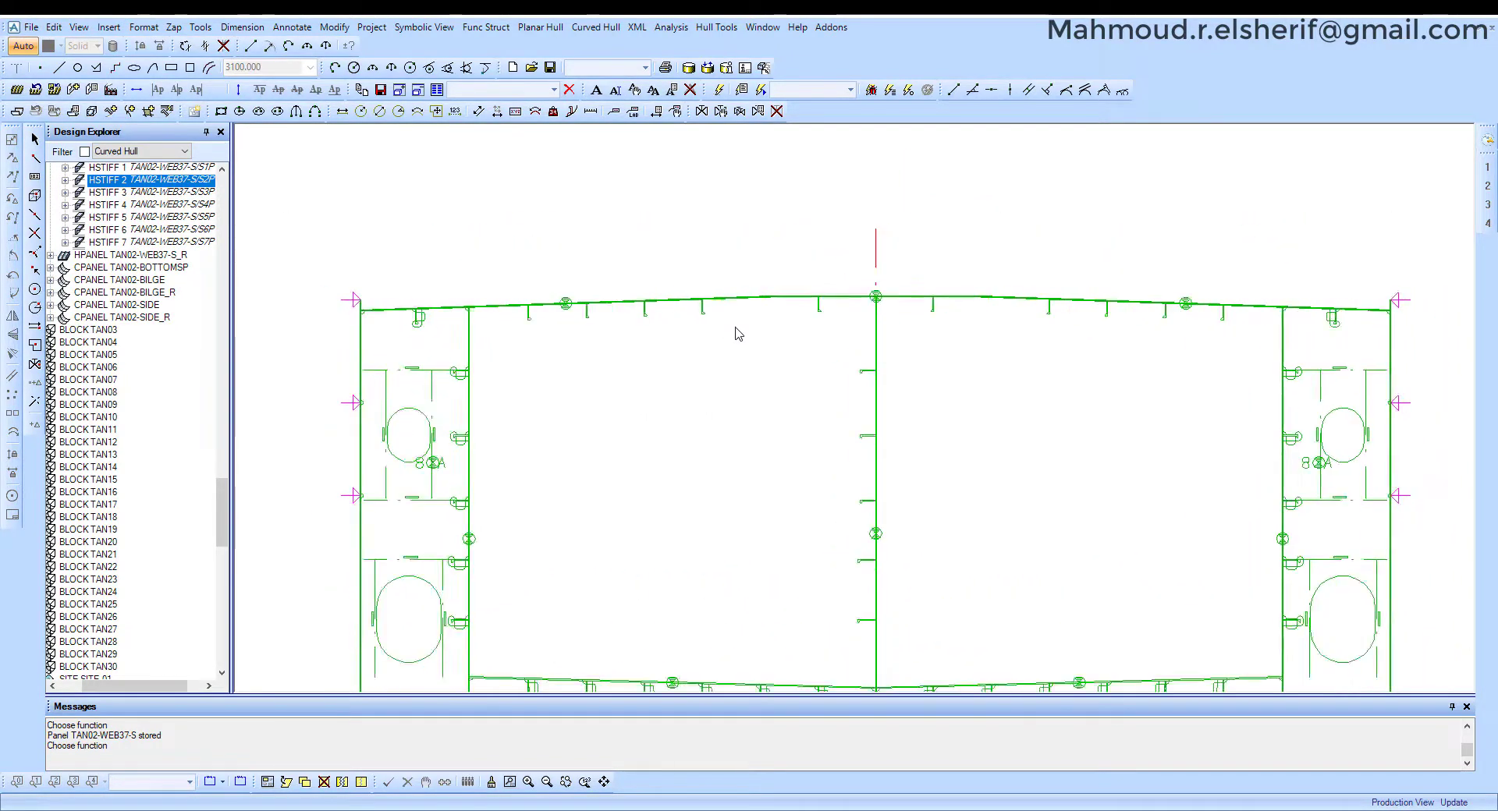
pyautogui.moveTo(739, 334)
pyautogui.mouseDown(button='middle')
pyautogui.moveTo(739, 353)
pyautogui.moveTo(767, 323)
pyautogui.mouseUp(button='middle')
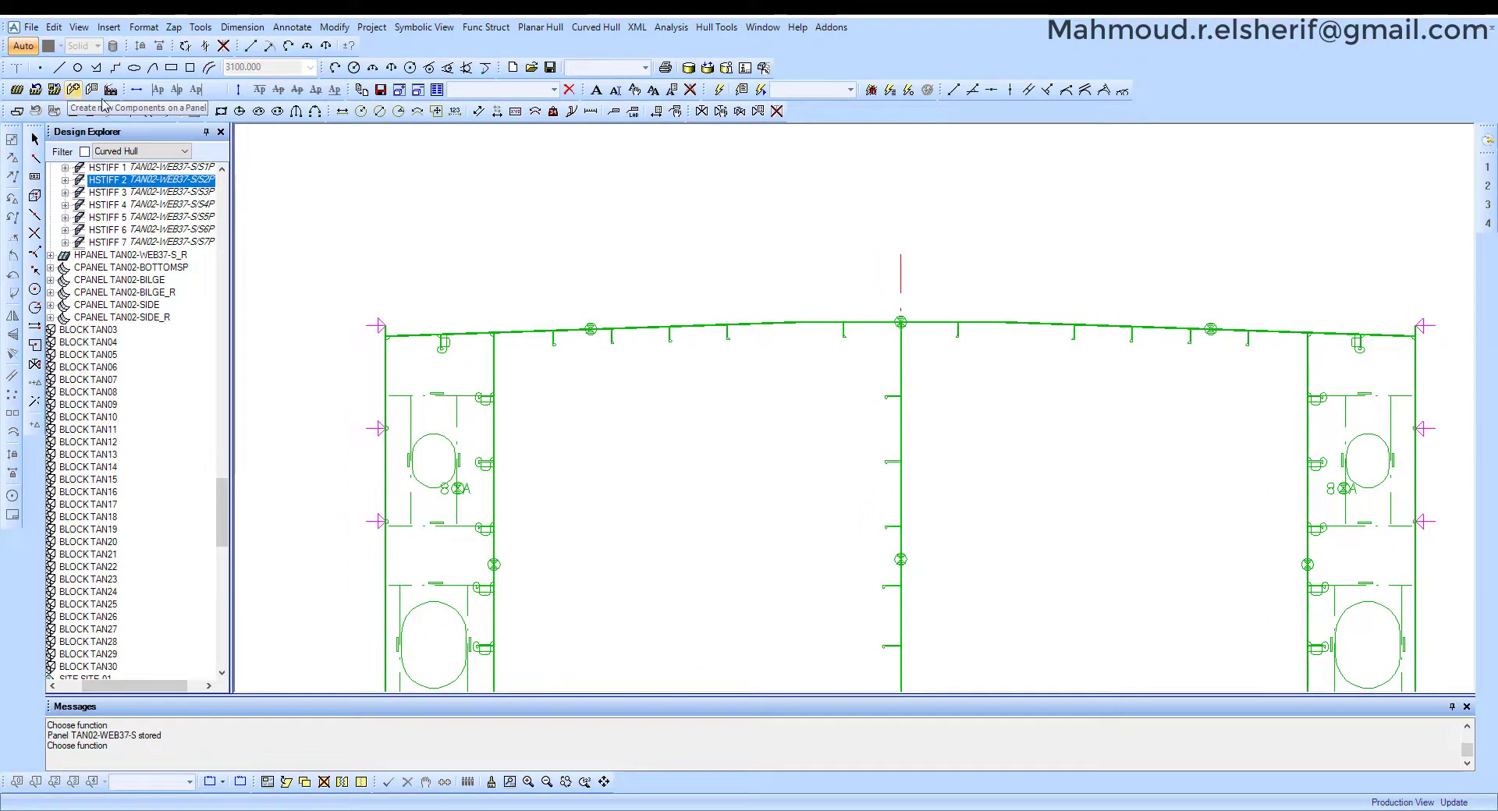
# Create a parallel line 400 mm below the flat middle part of the deck contour.
pyautogui.click(210, 68)
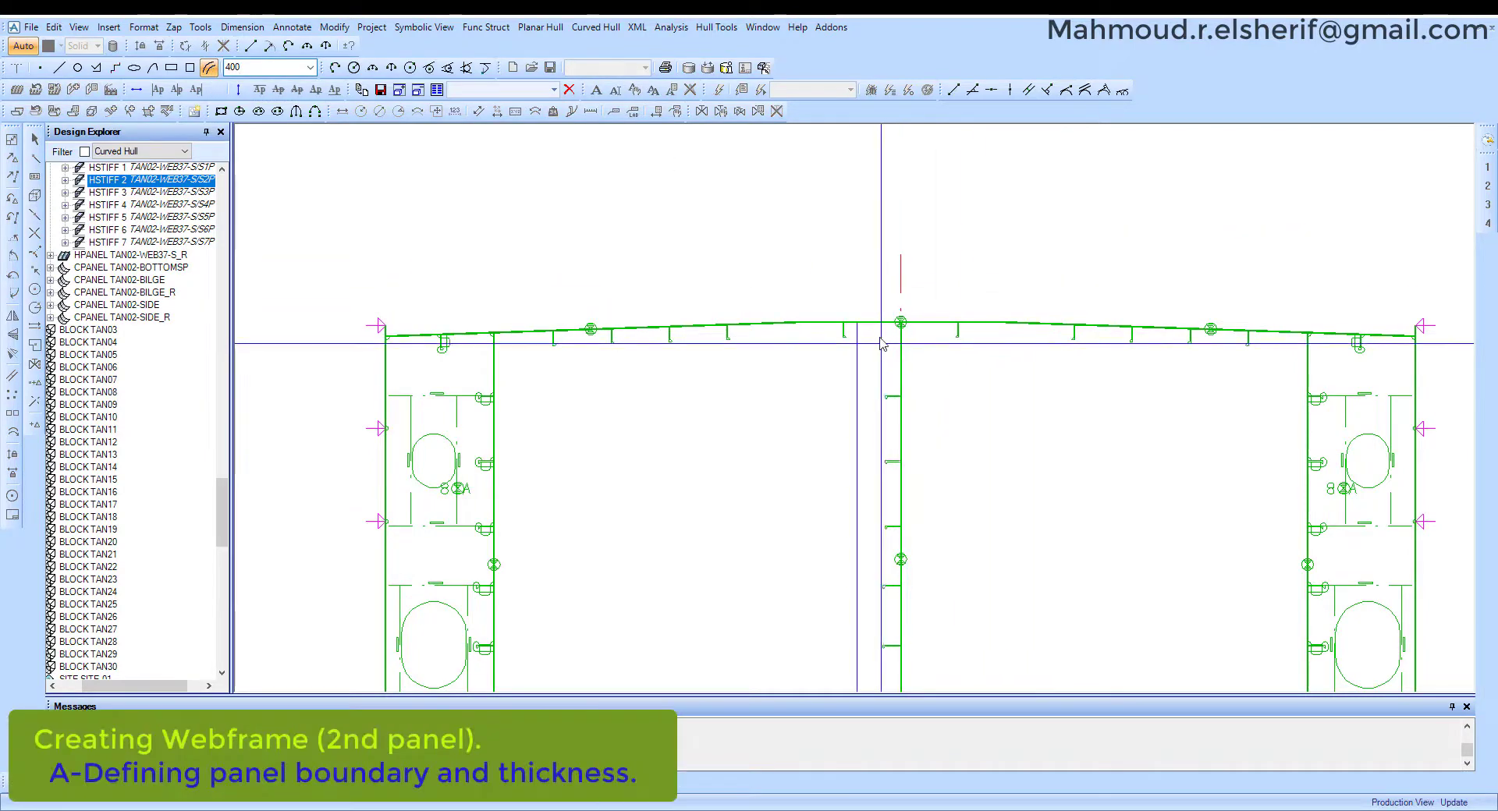
pyautogui.press('Return')
pyautogui.scroll(3, 862, 334)
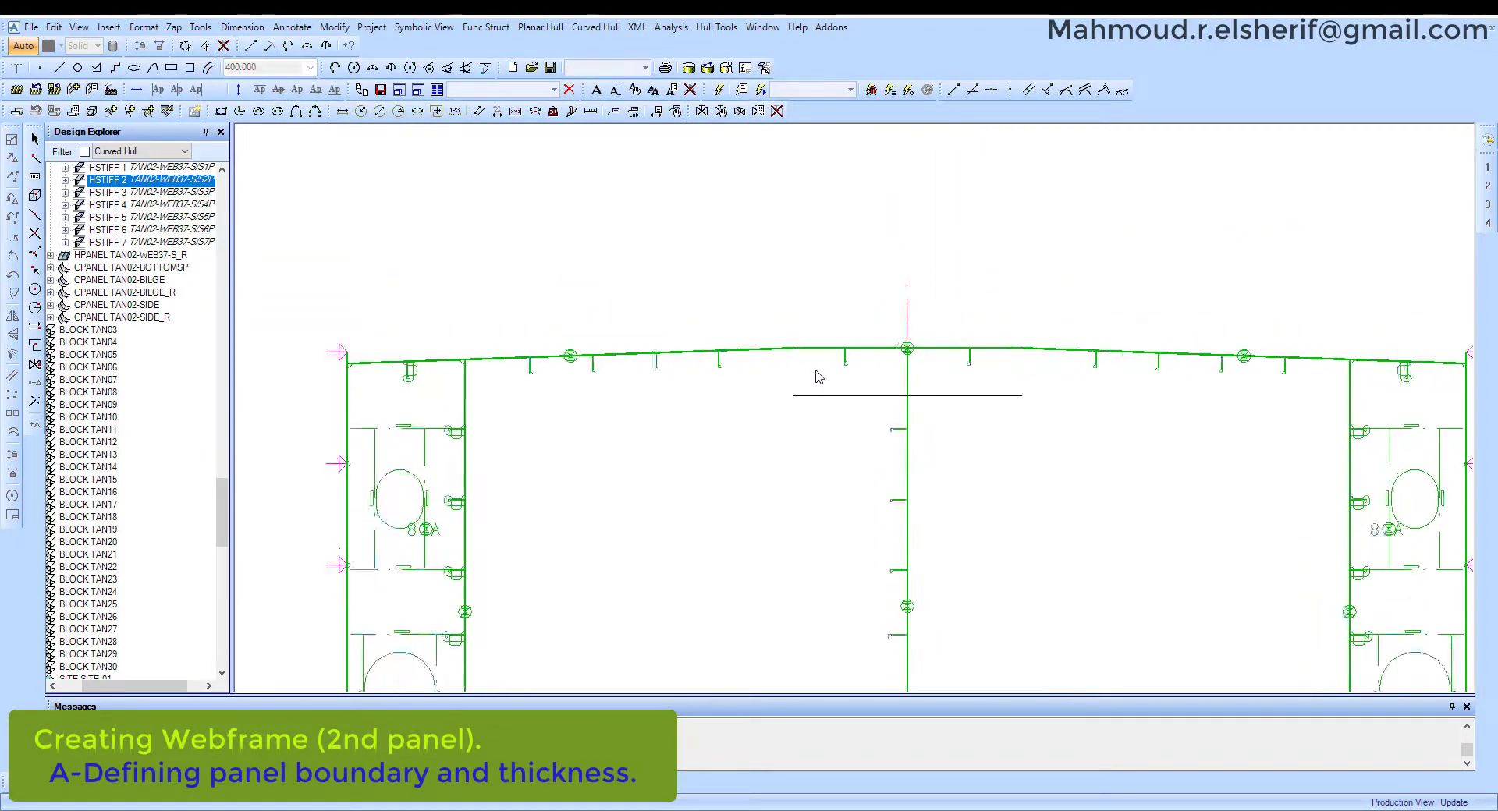
# Modify the deck stiffener statement to mould line Y=LP2(1)6,LP8, tag 6(1)11 and number 1(1)6.
pyautogui.rightClick(672, 372)
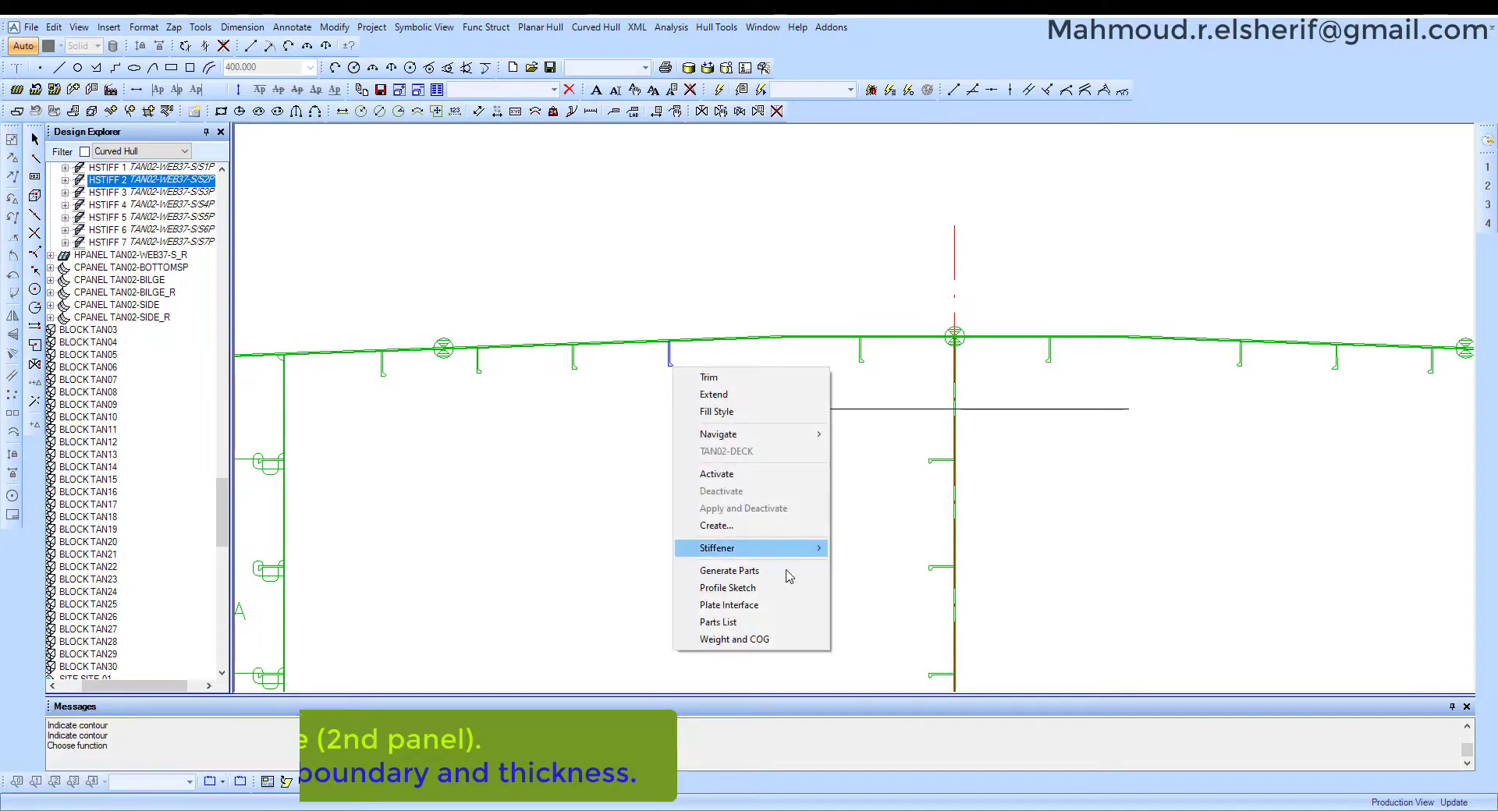
pyautogui.moveTo(780, 548)
pyautogui.moveTo(870, 548)
pyautogui.click(975, 567)
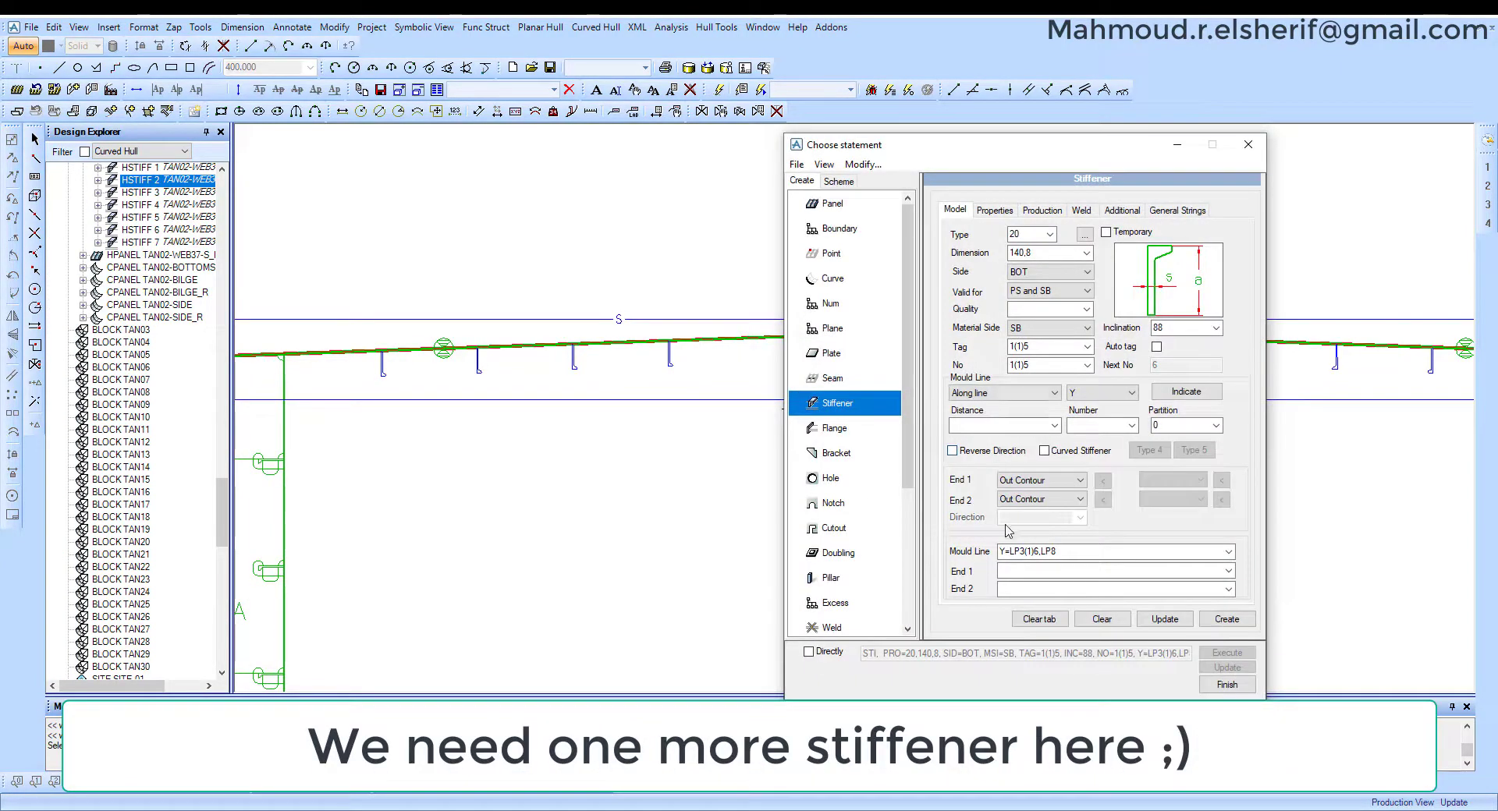
pyautogui.click(1023, 552)
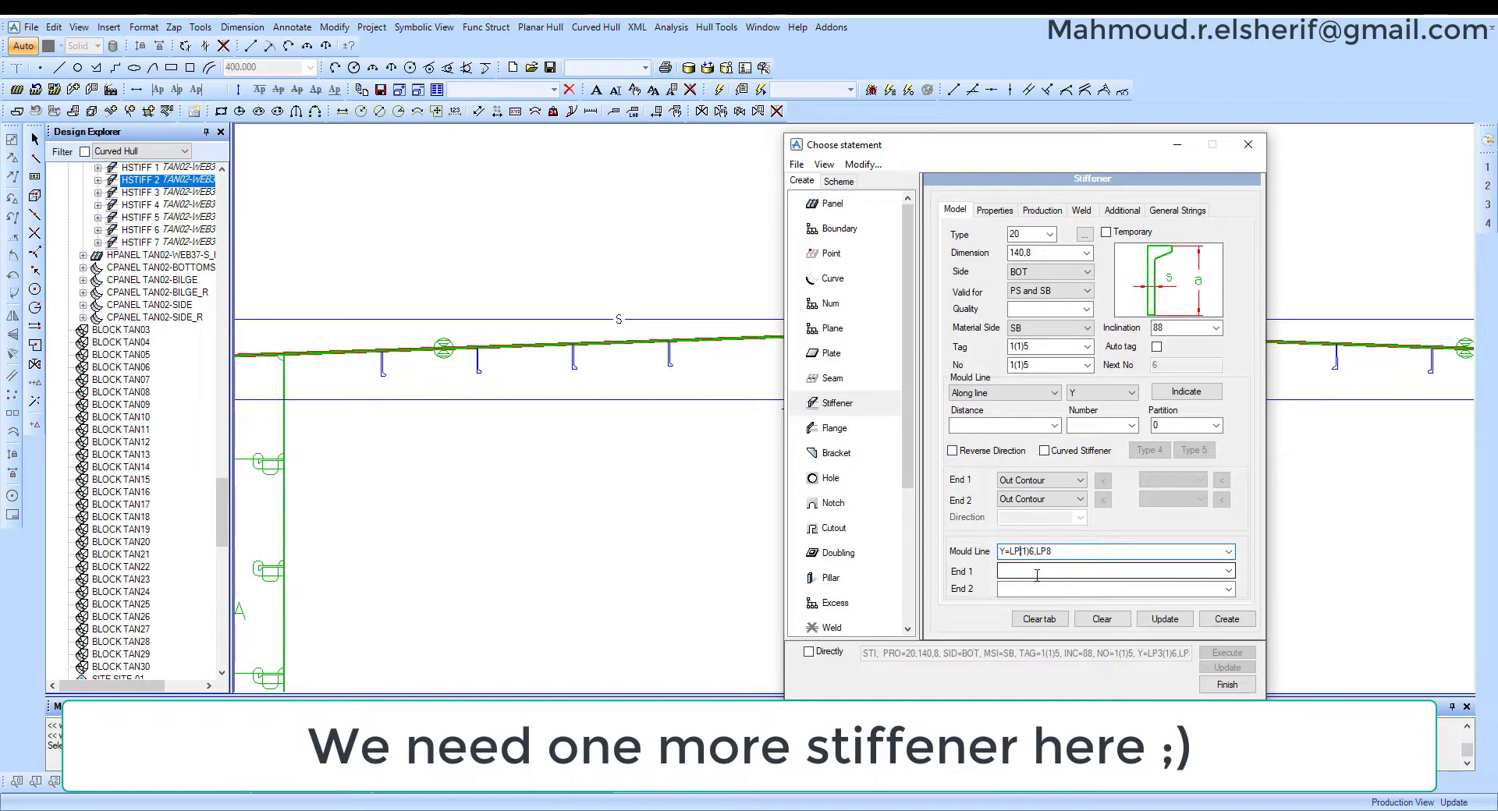
pyautogui.write('2')
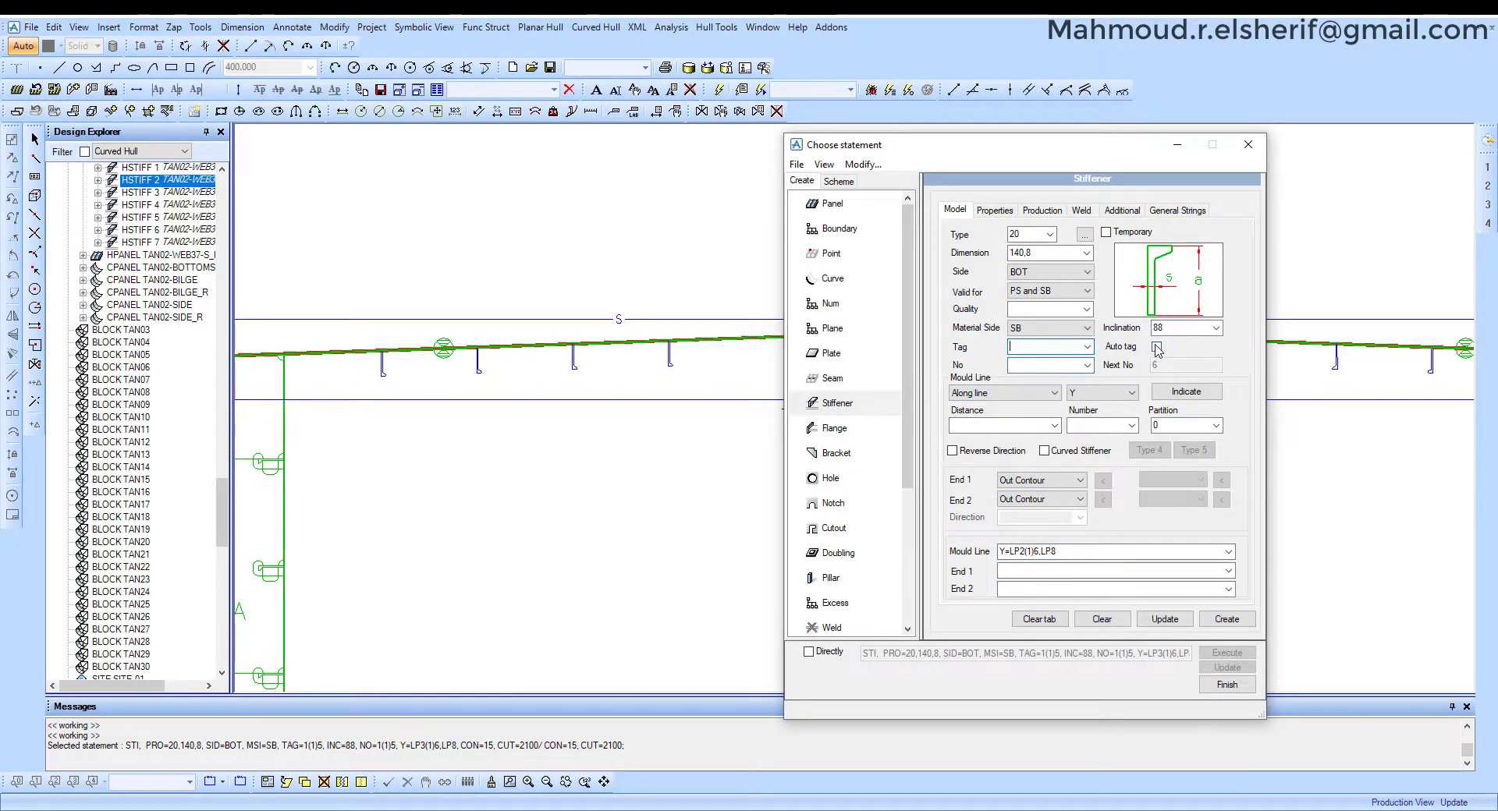
pyautogui.click(1164, 618)
pyautogui.click(1226, 684)
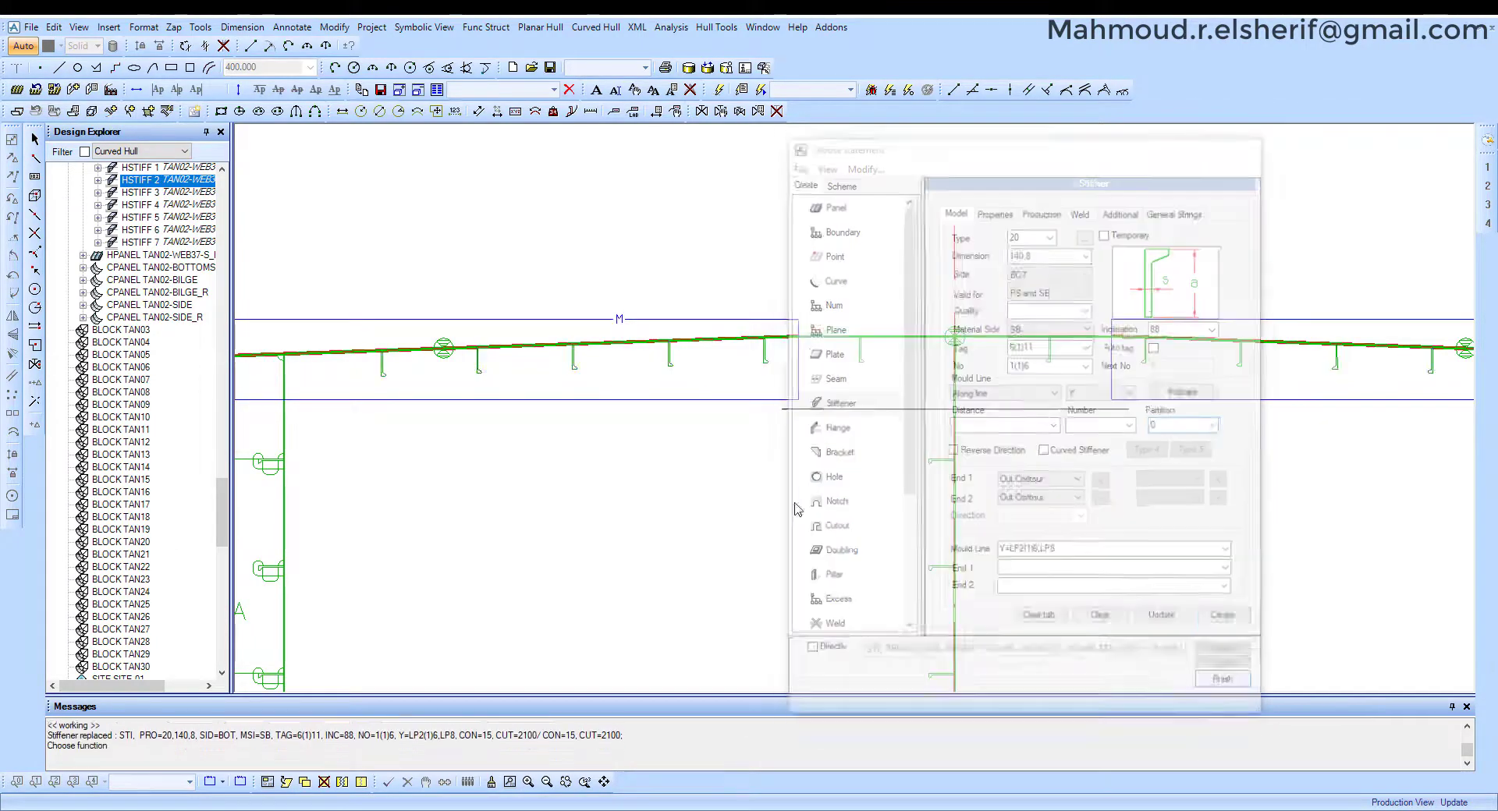
# Store the modified deck panel TAN02-DECK and deactivate it.
pyautogui.click(54, 90)
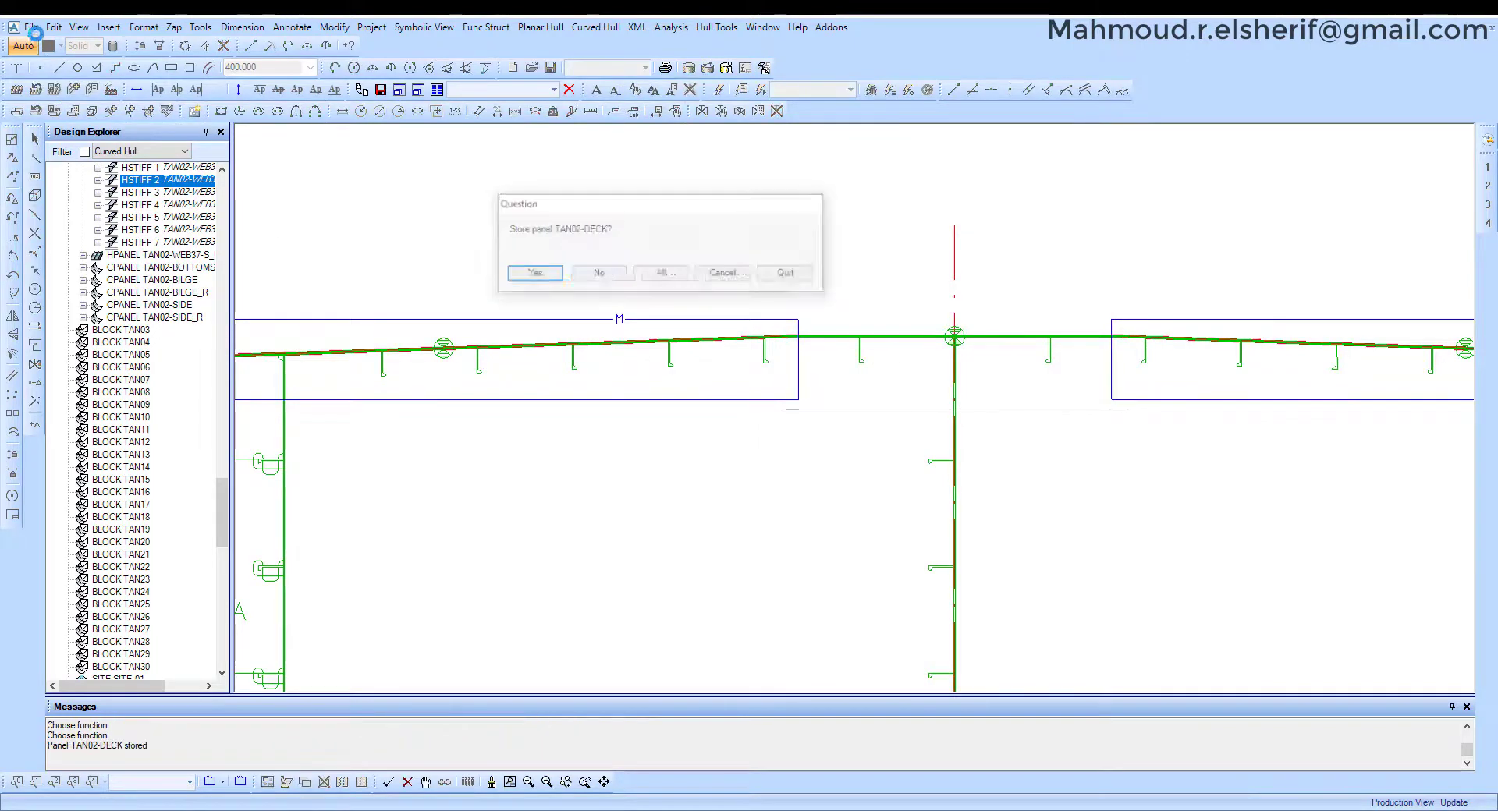
pyautogui.press('Return')
pyautogui.press('Return')
pyautogui.click(31, 26)
pyautogui.click(42, 44)
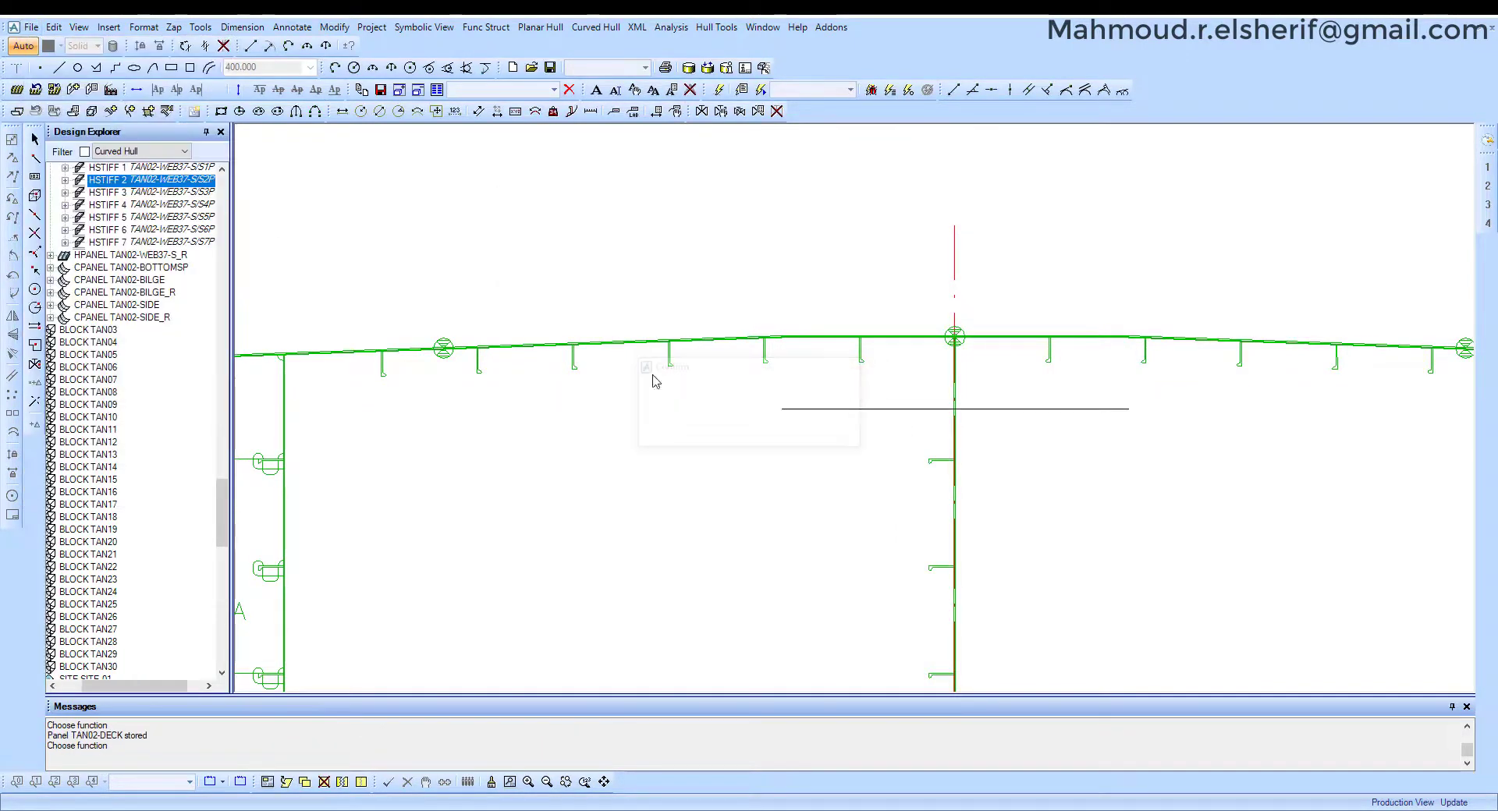
# Create the ordinary panel TAN02-WEB37-D in block TAN02, valid for PS and SB, located from the FR37 view.
pyautogui.click(74, 91)
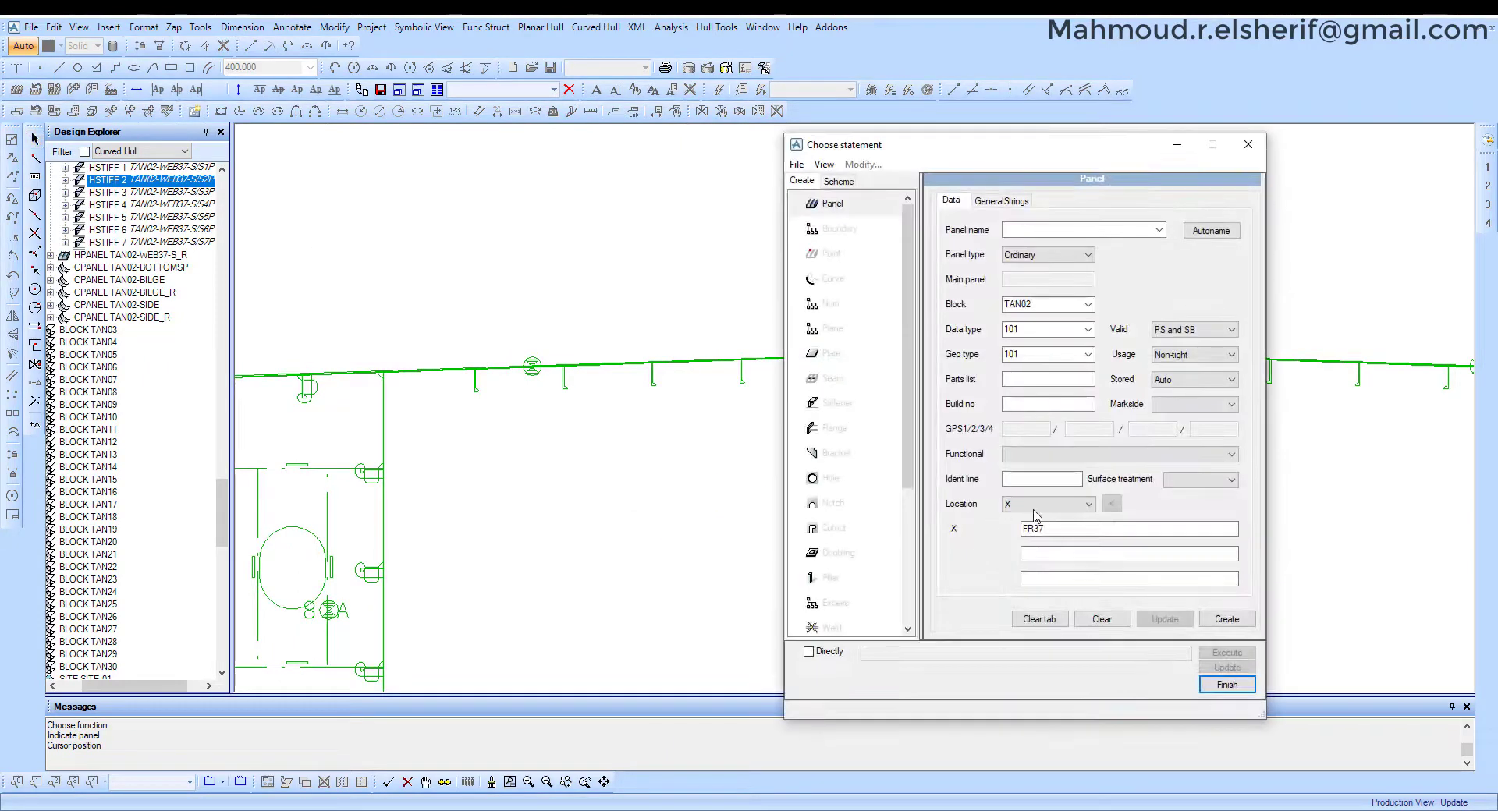
pyautogui.click(1045, 504)
pyautogui.click(1101, 524)
pyautogui.click(1111, 503)
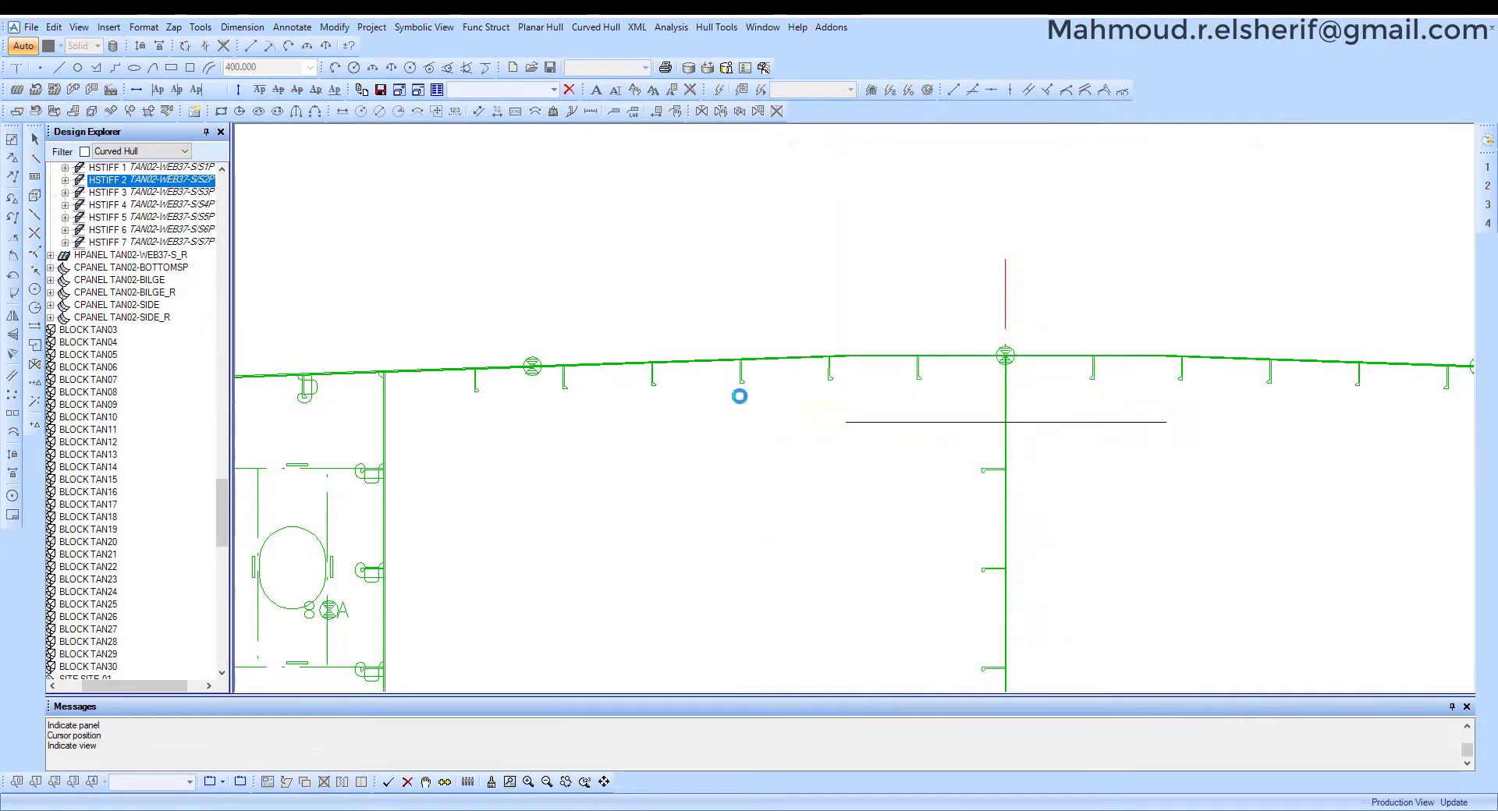
pyautogui.click(1213, 282)
pyautogui.doubleClick(1040, 229)
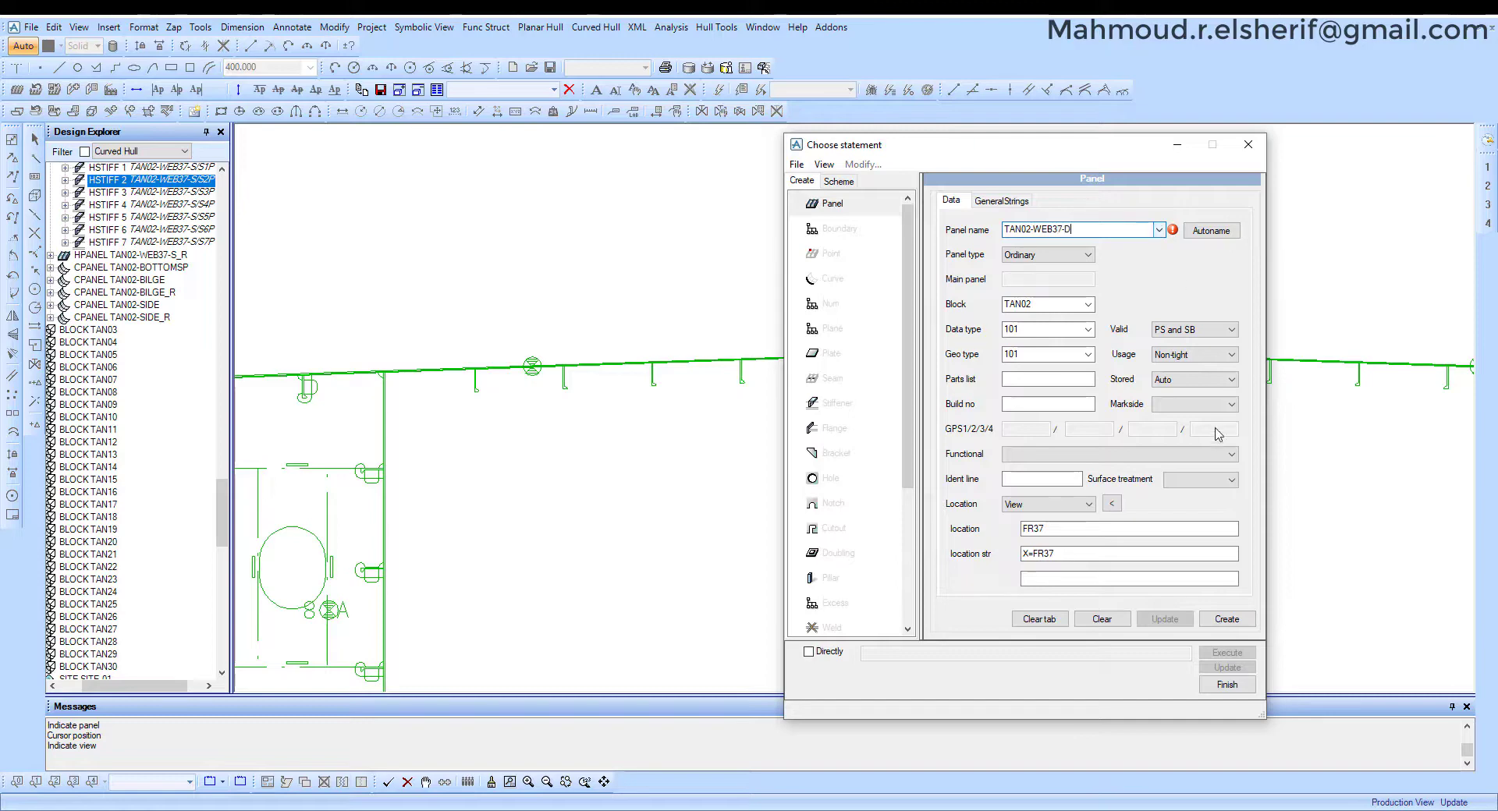
pyautogui.click(1246, 624)
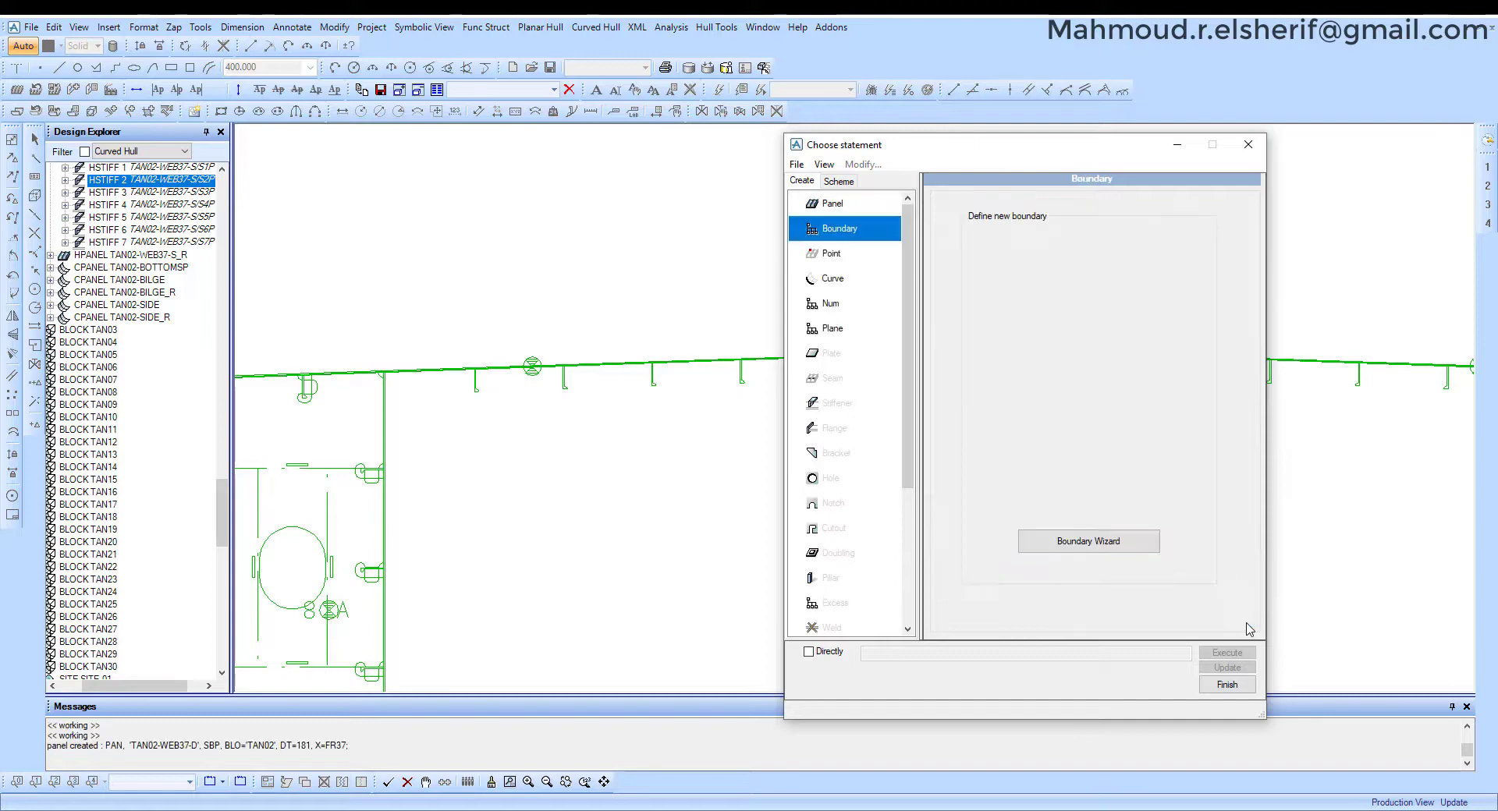
# Start the panel boundary with a line limit at Z=3980, taken from the node point of the offset line.
pyautogui.click(1104, 549)
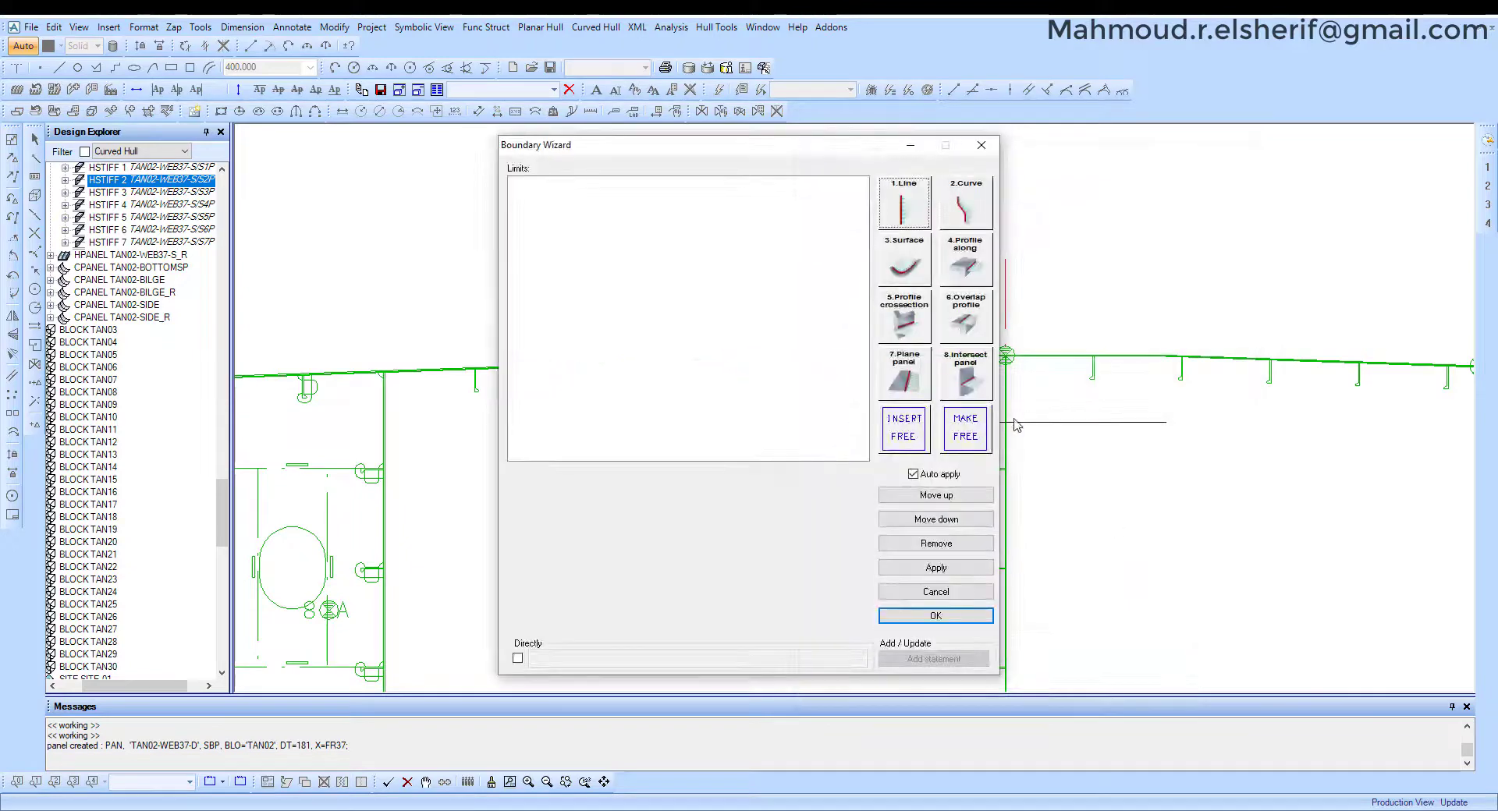
pyautogui.click(901, 210)
pyautogui.click(685, 523)
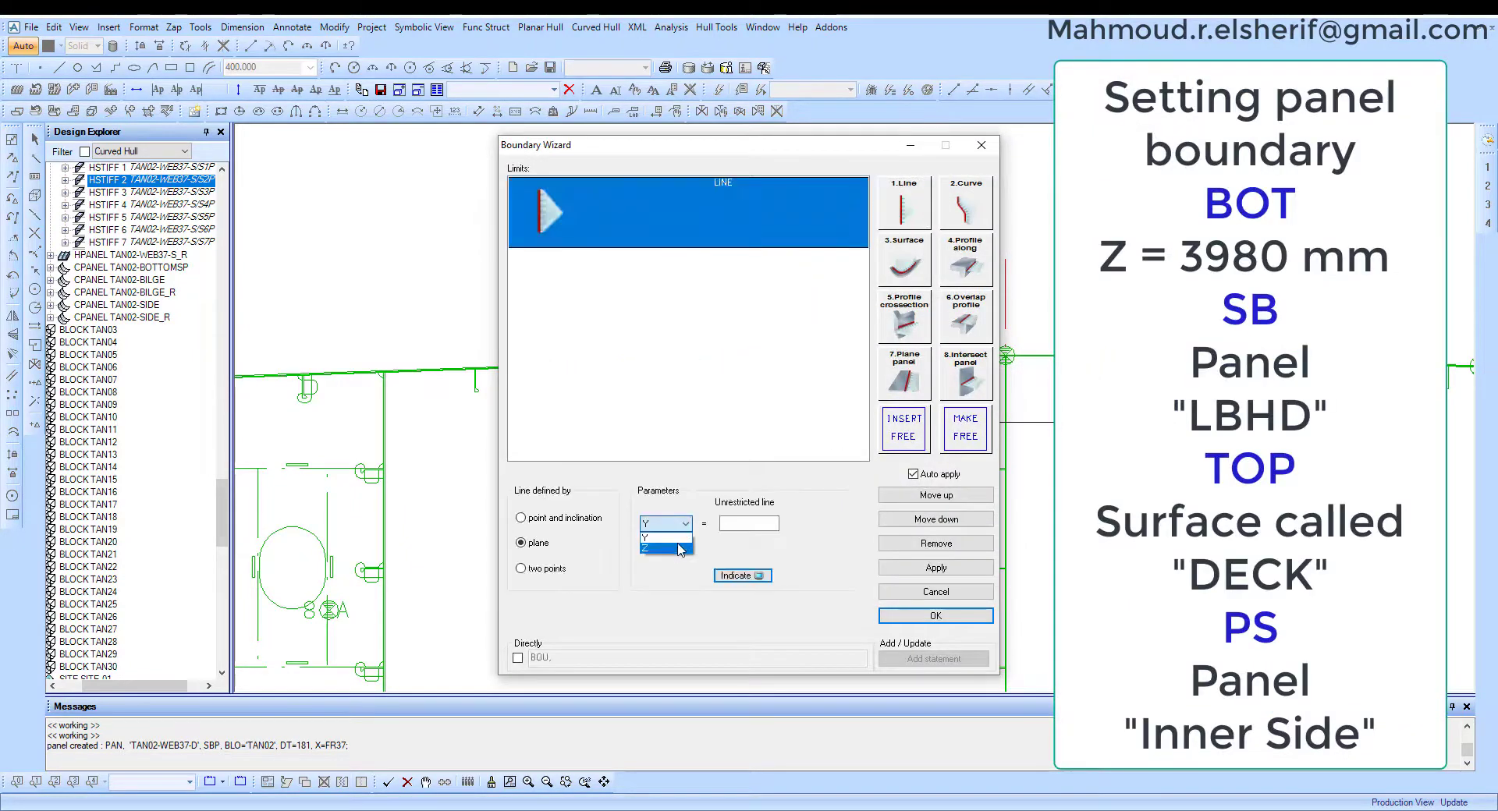
pyautogui.click(663, 554)
pyautogui.click(742, 575)
pyautogui.rightClick(792, 527)
pyautogui.click(819, 528)
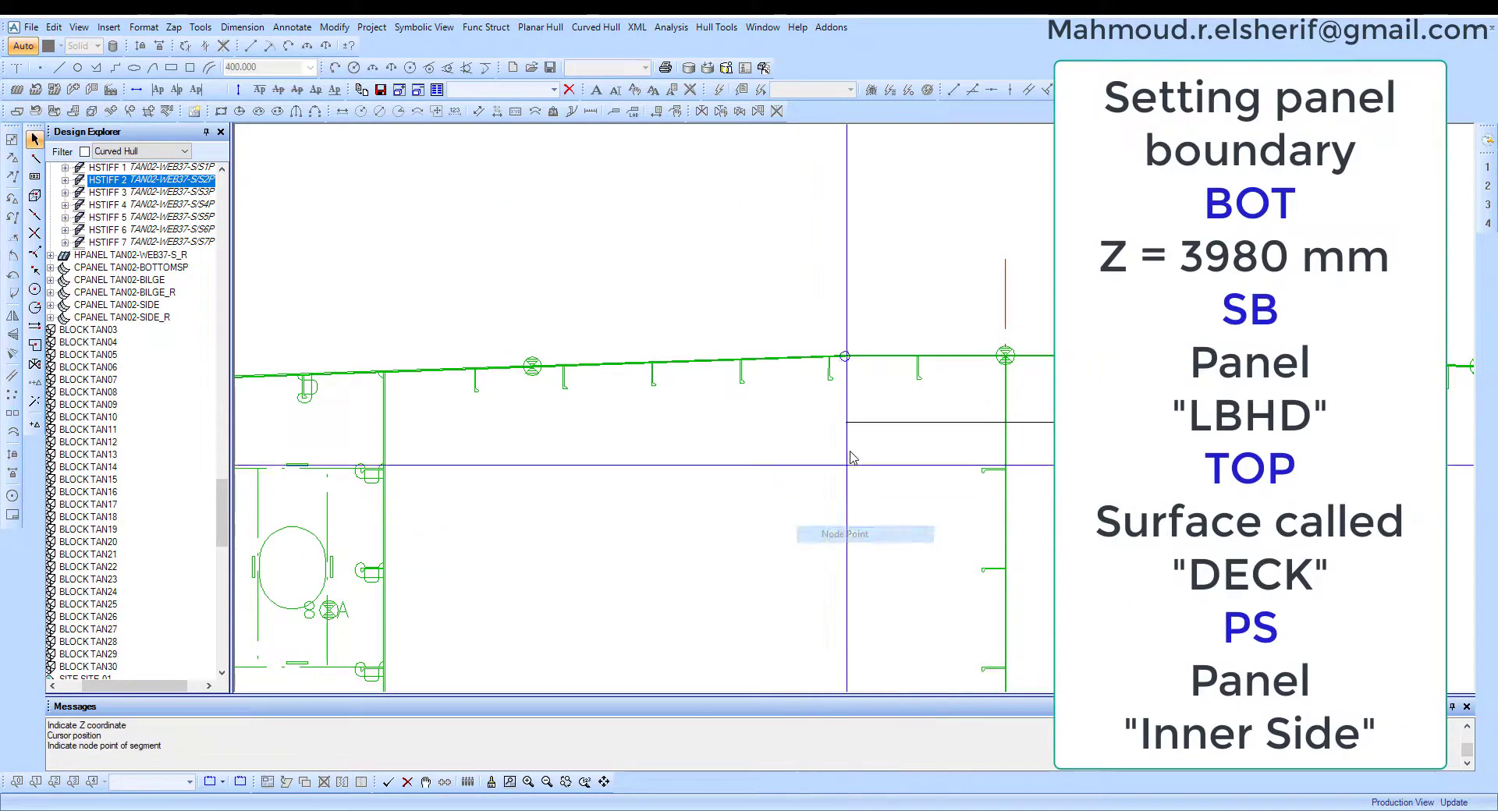
pyautogui.click(848, 424)
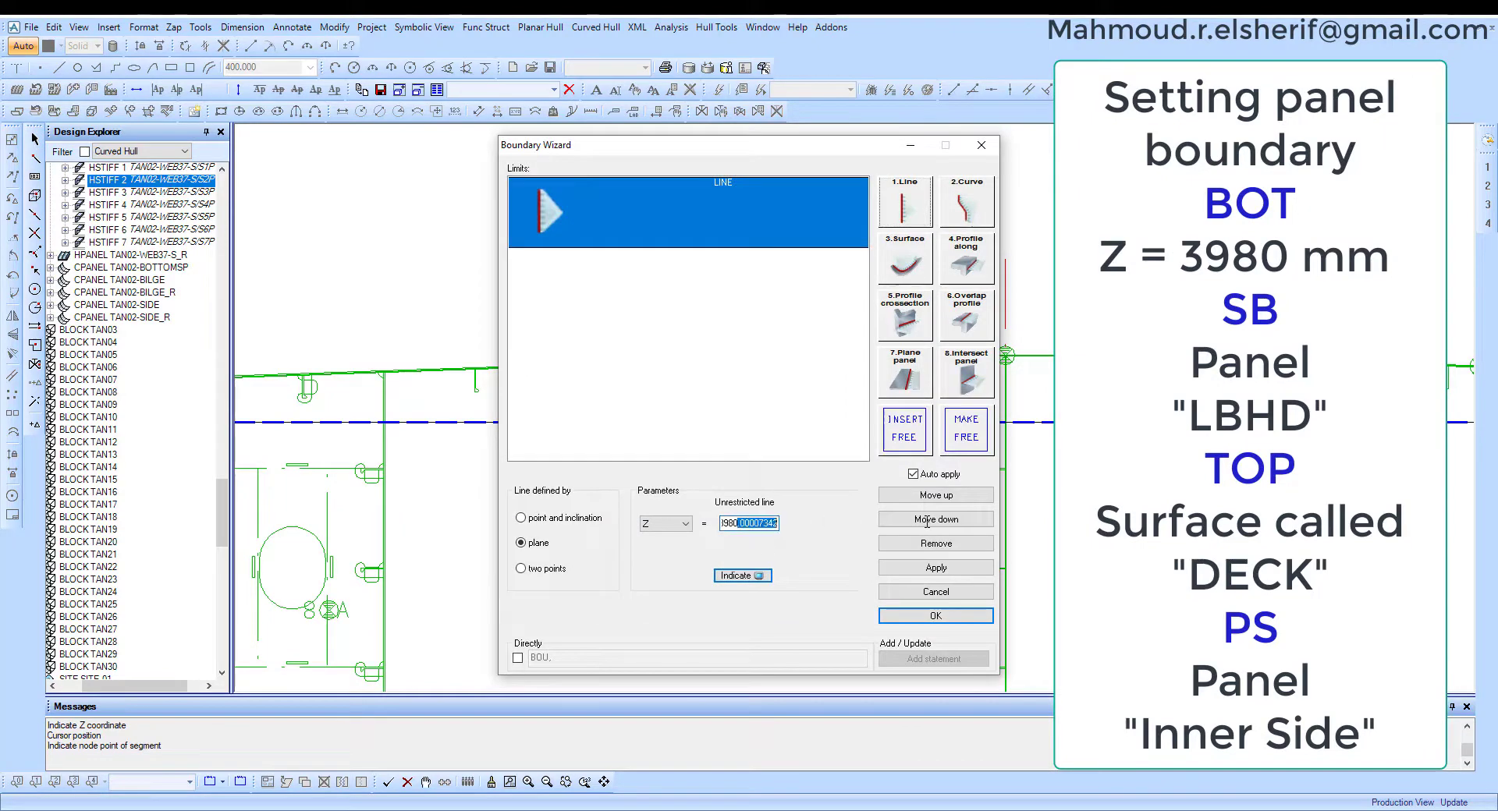
pyautogui.press('Delete')
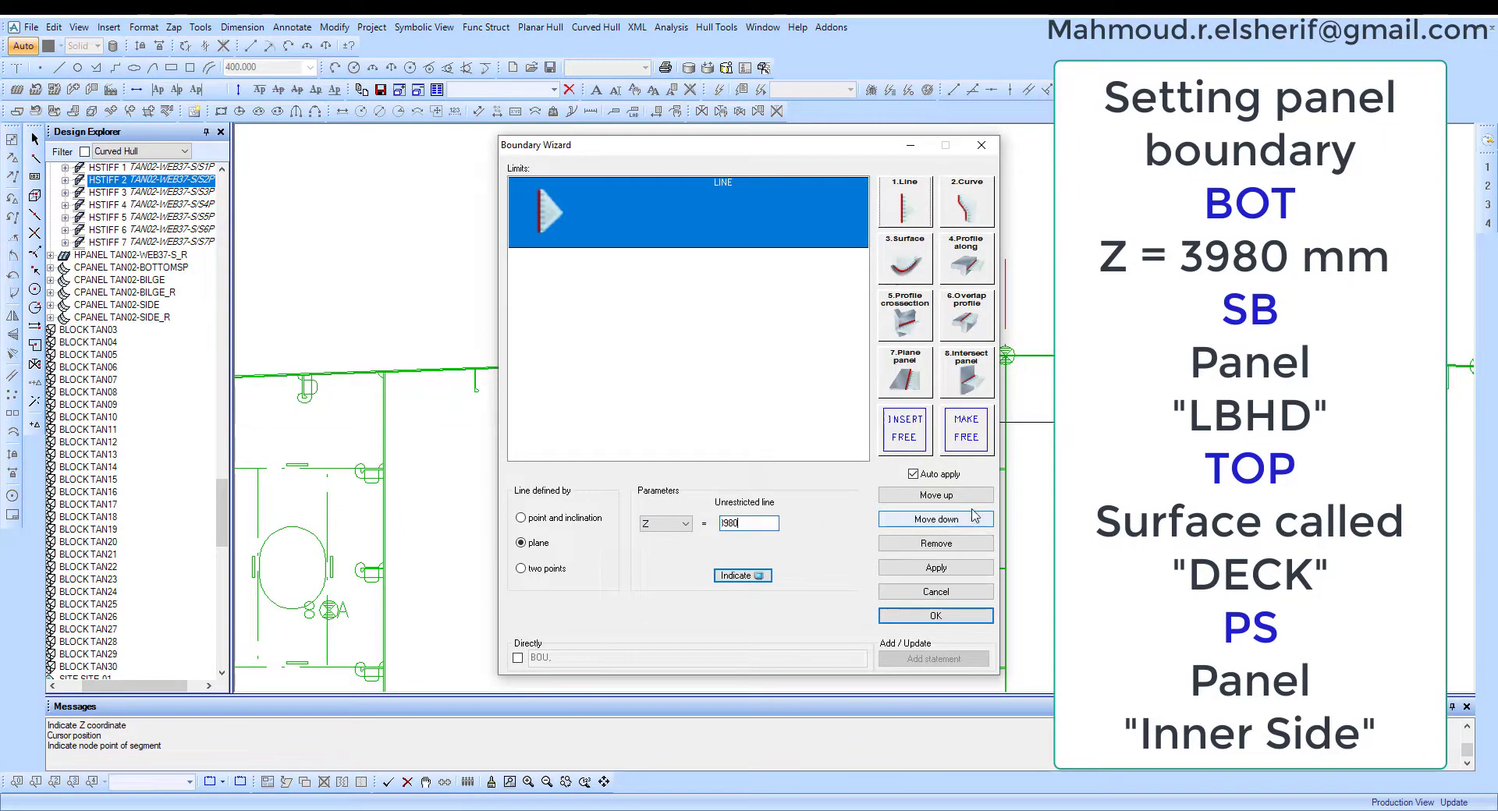
# Add the intersecting centreline bulkhead panel TAN02-LP0 as a boundary limit with side PS.
pyautogui.click(967, 382)
pyautogui.click(808, 535)
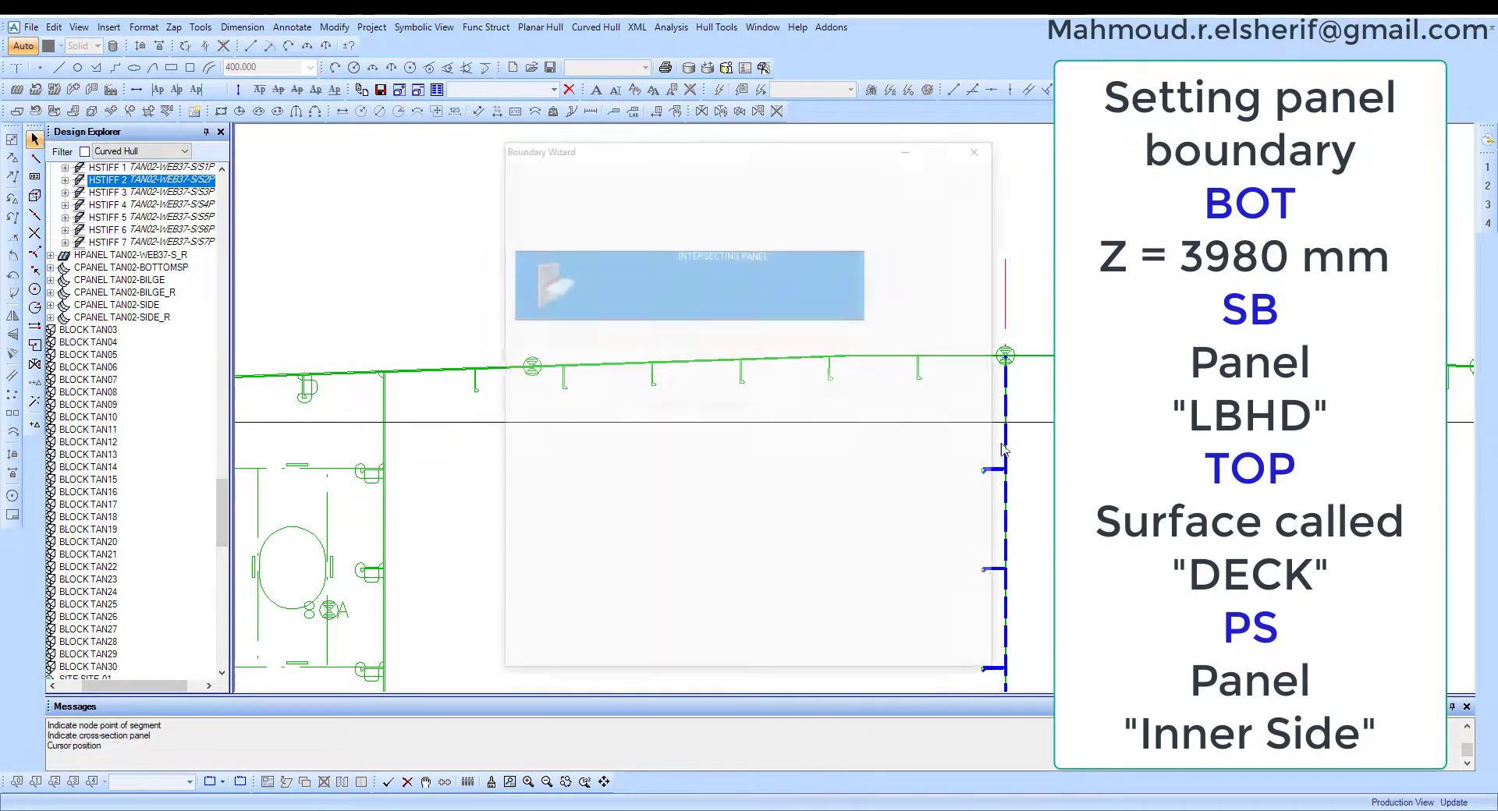
pyautogui.click(1002, 449)
pyautogui.click(707, 522)
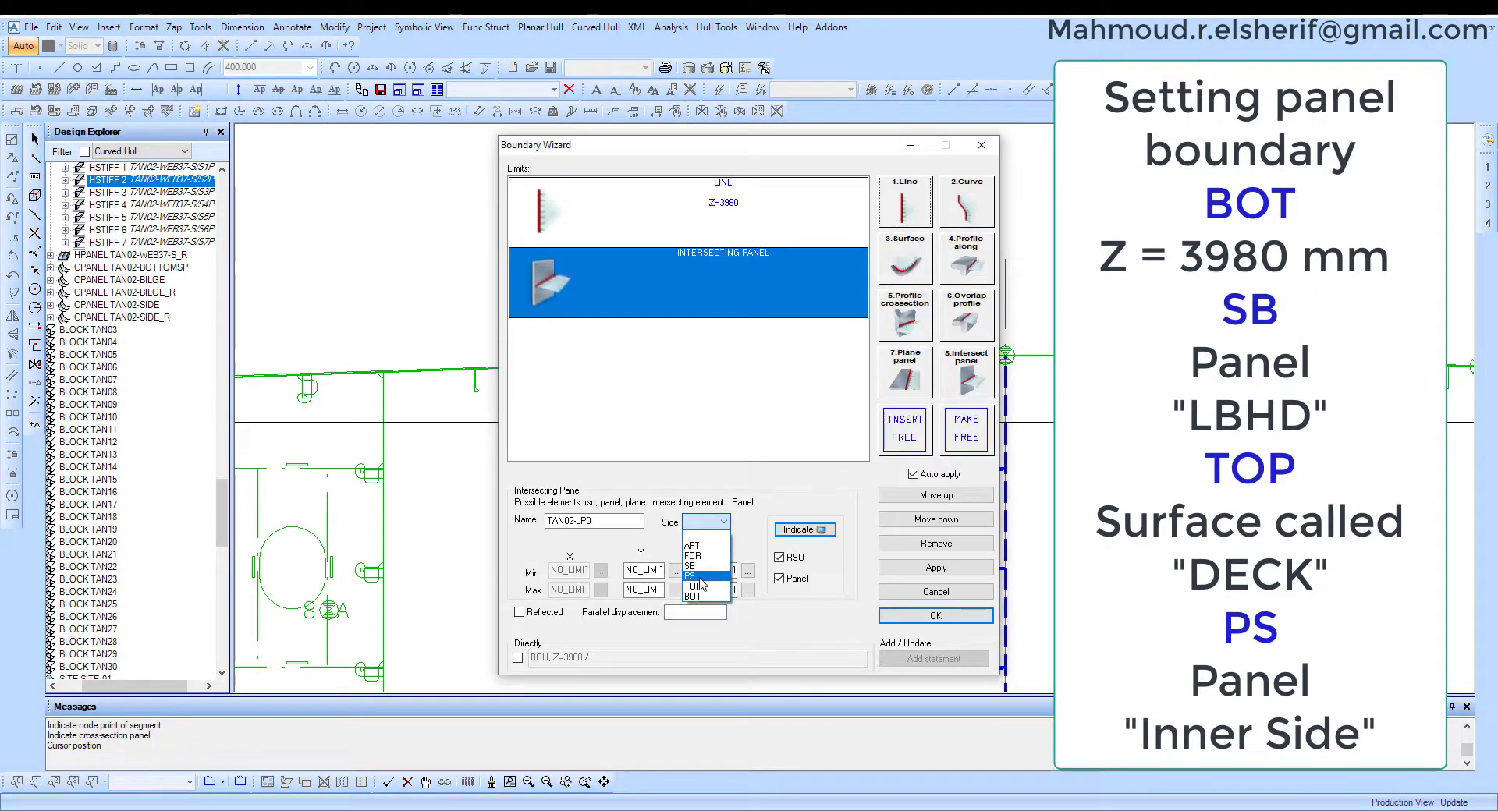
pyautogui.click(701, 576)
# Add the DECK surface as the upper boundary limit of the panel.
pyautogui.click(907, 247)
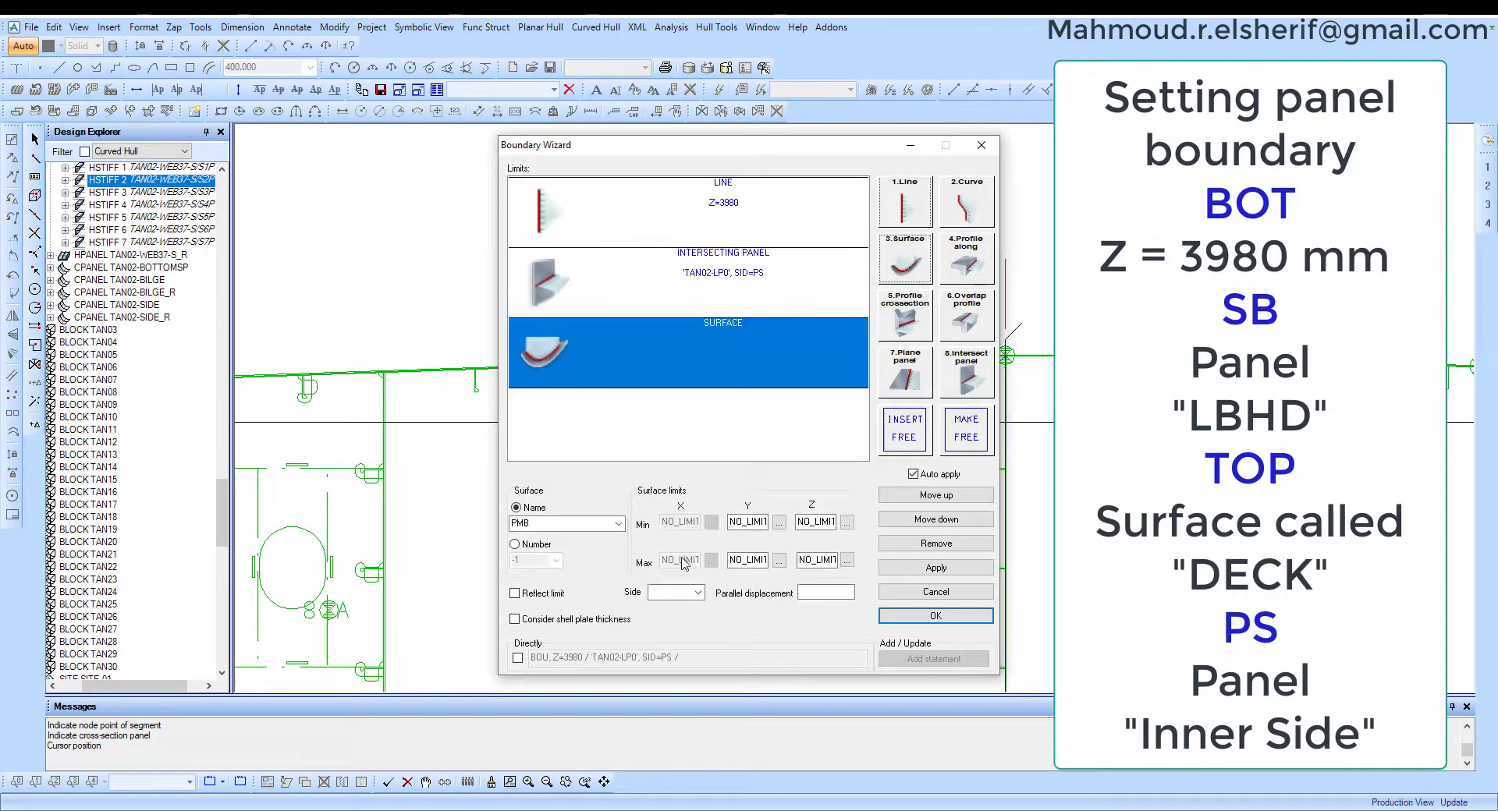
pyautogui.click(619, 523)
pyautogui.click(550, 553)
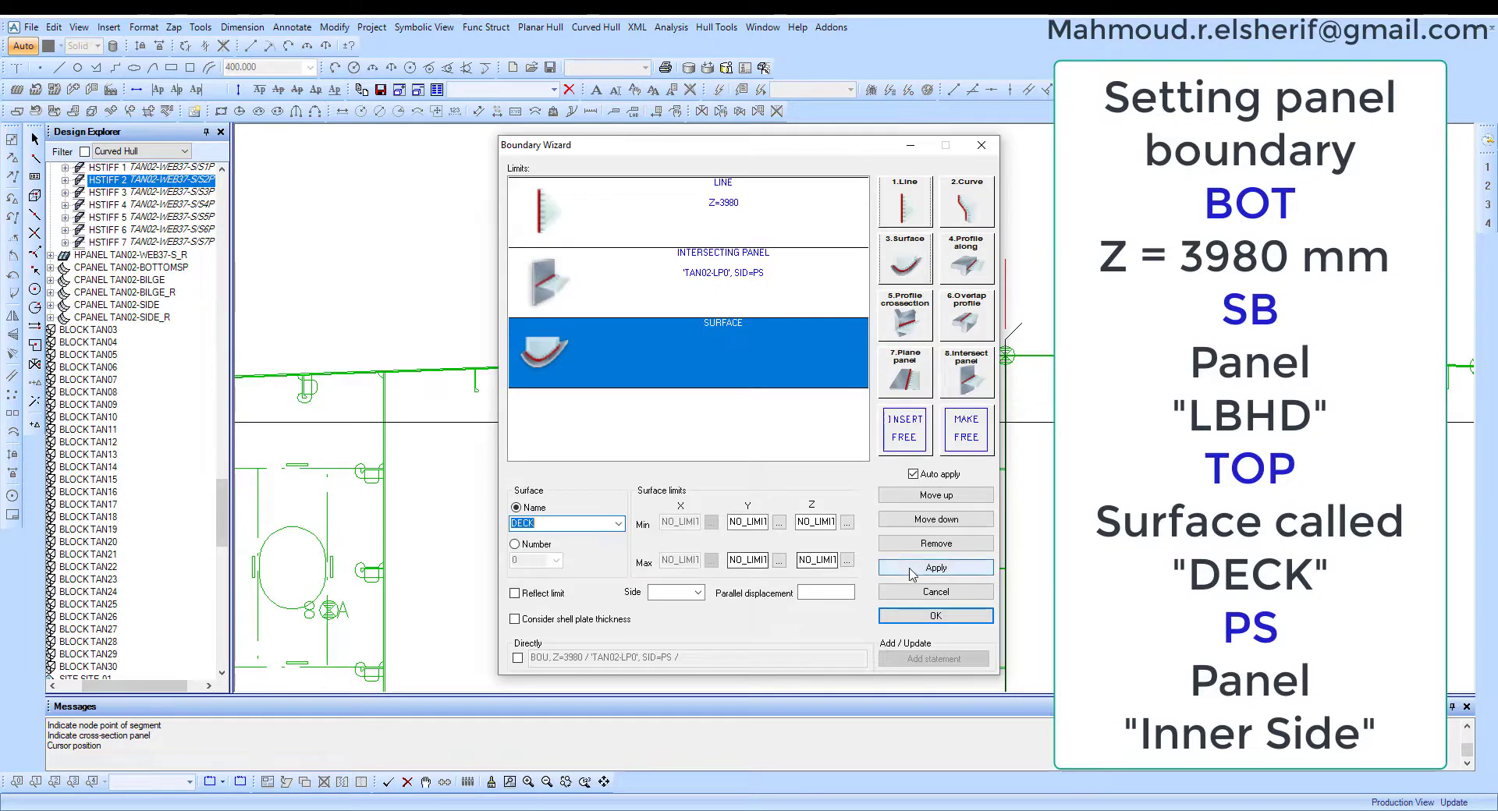
# Add the intersecting inner side panel TAN02-LP7 with side SB as the last limit and complete the boundary.
pyautogui.click(967, 376)
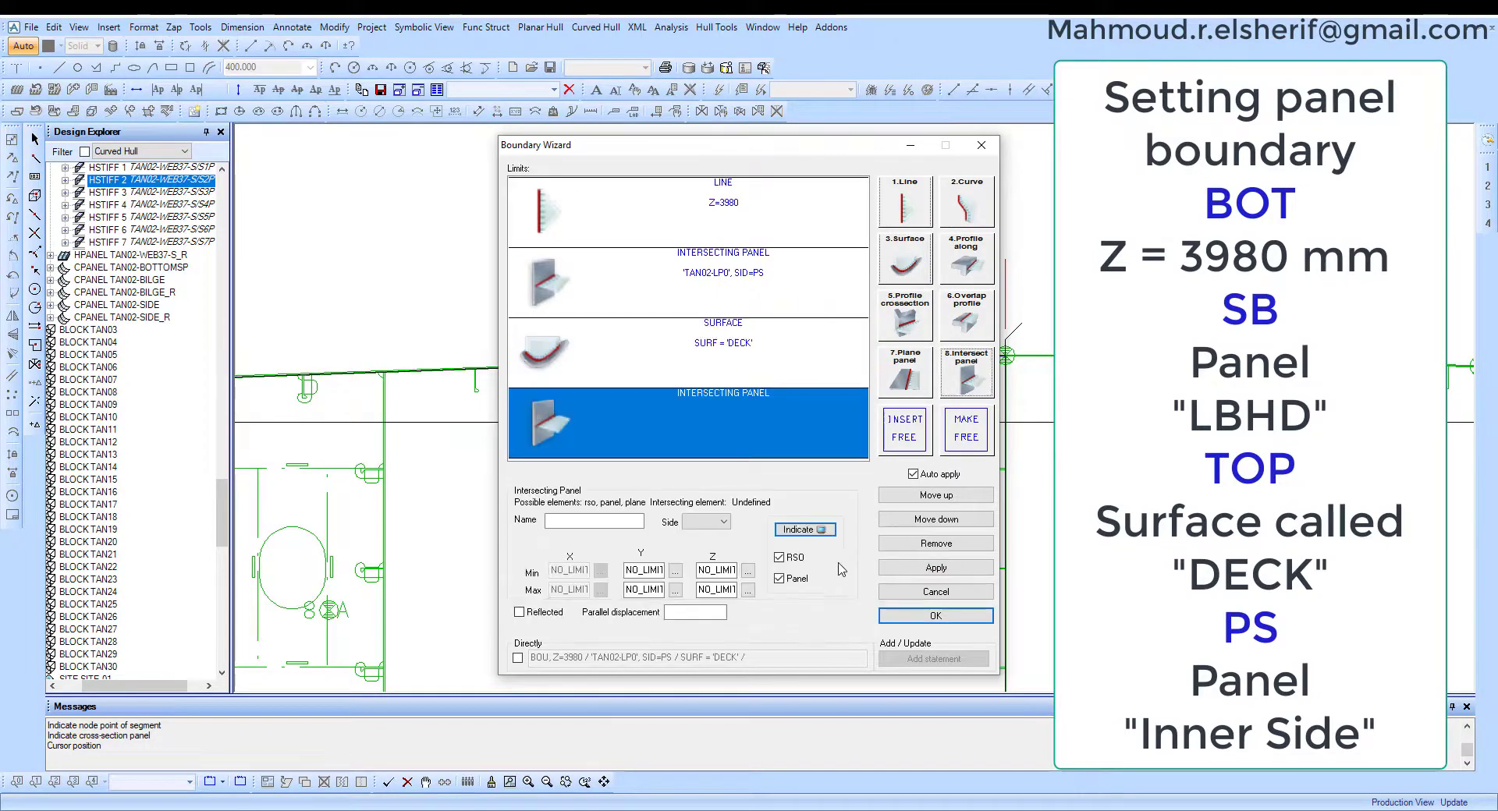
pyautogui.click(806, 533)
pyautogui.click(389, 409)
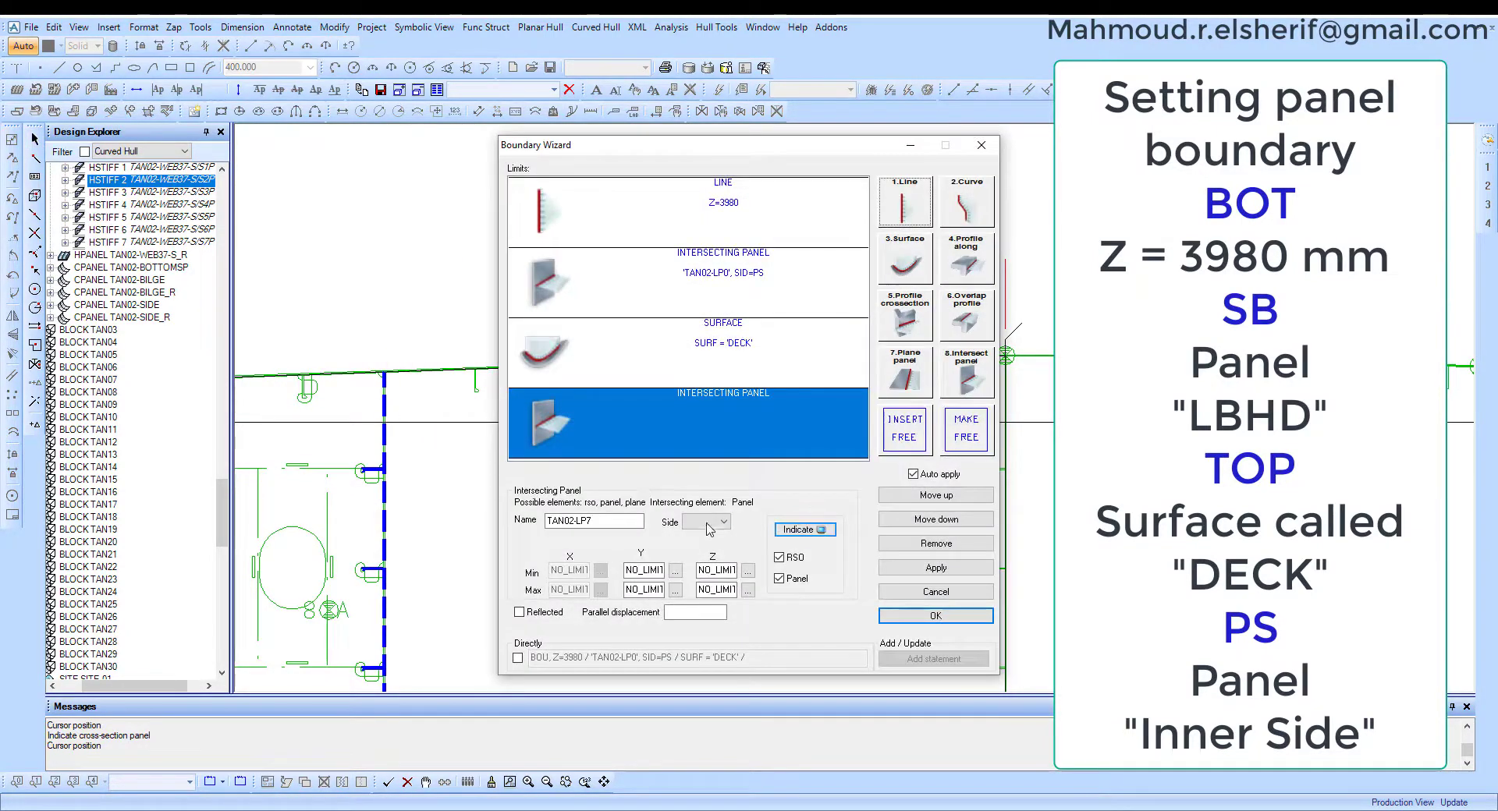
pyautogui.click(710, 523)
pyautogui.click(691, 565)
pyautogui.click(934, 569)
pyautogui.click(968, 616)
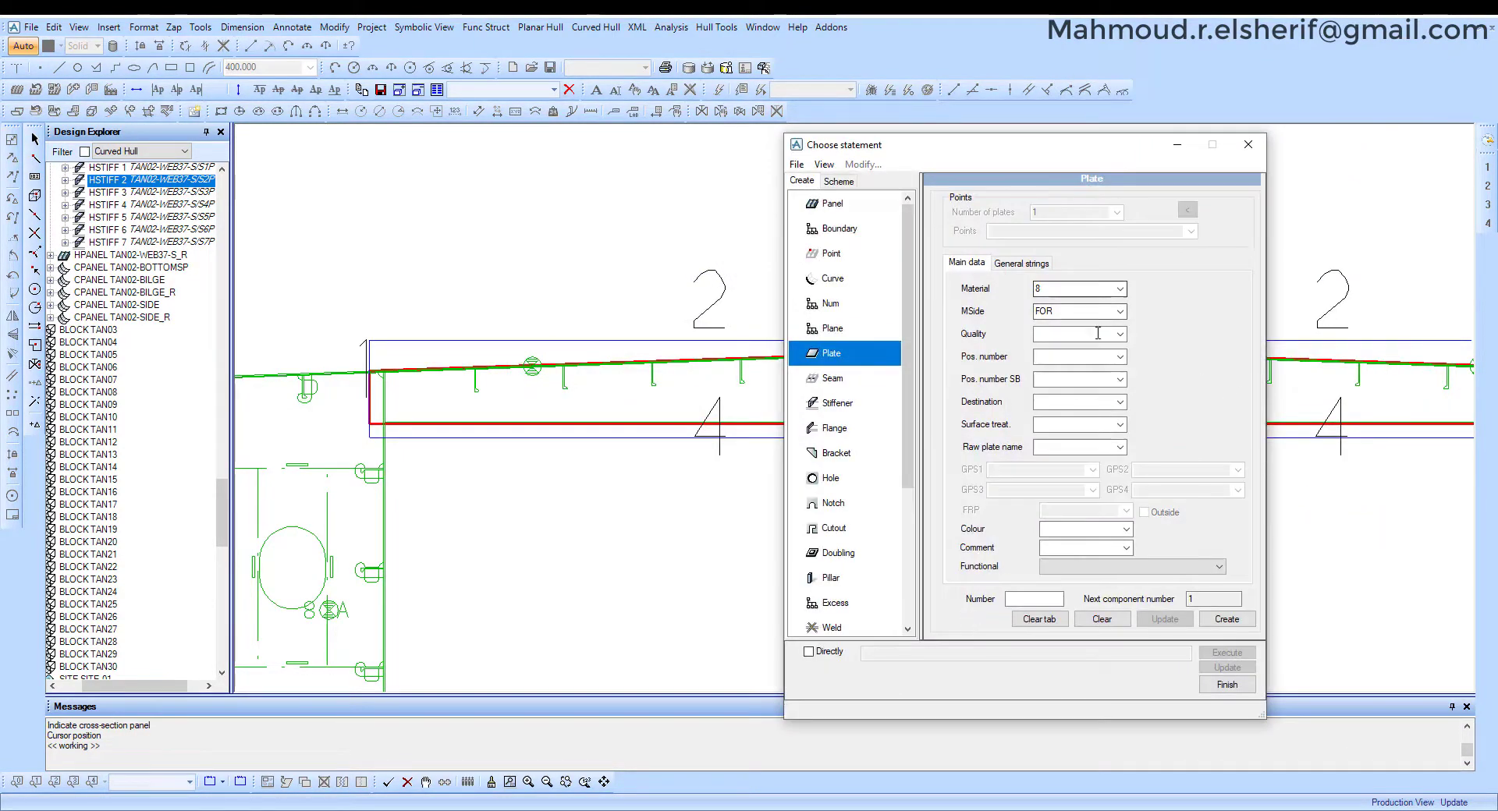
# Create the panel's plate with material 8 and material side FOR.
pyautogui.click(1226, 620)
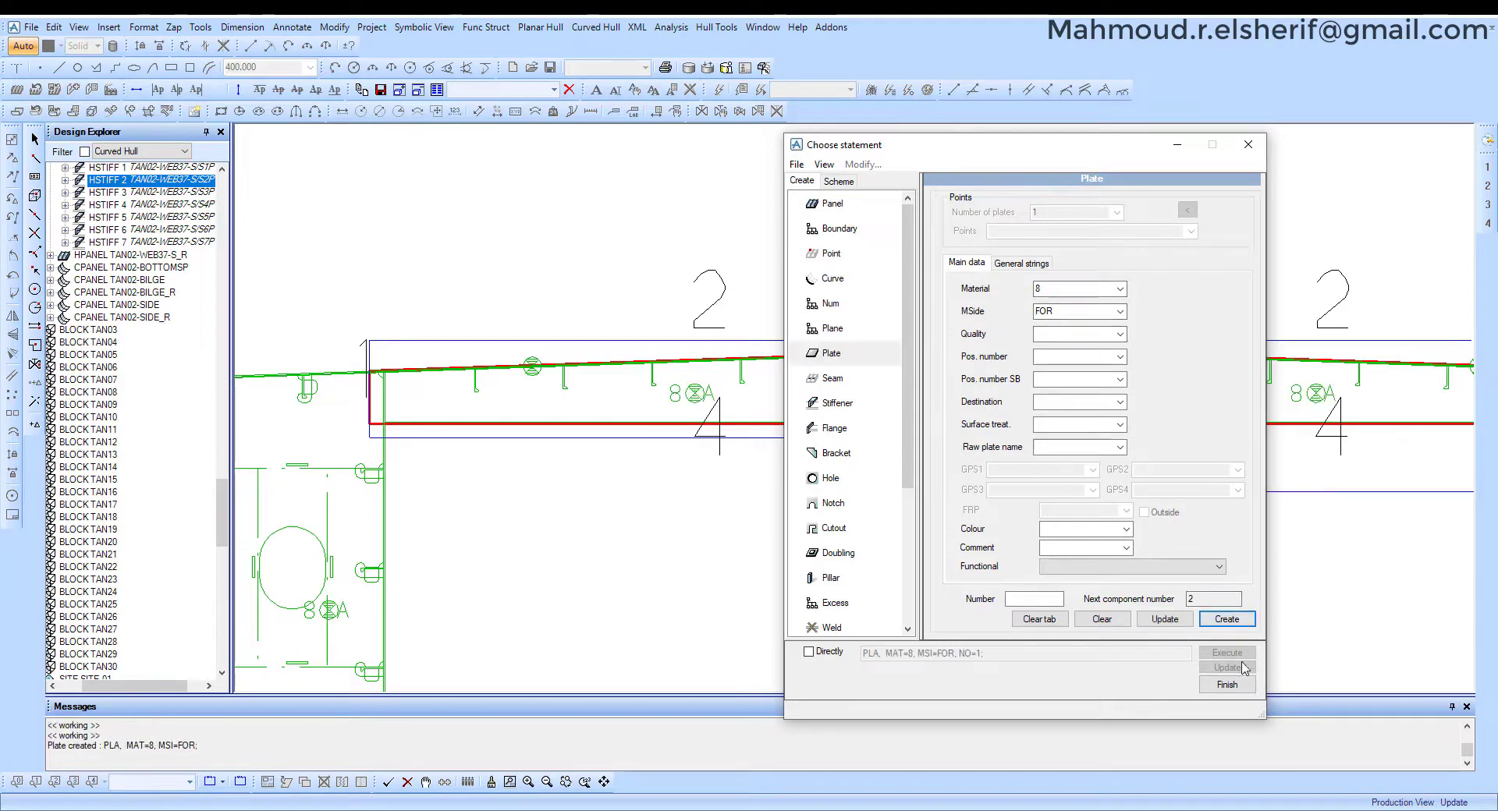
# Create R35 notches at the two upper corners of the deck web plate, valid for PS and SB.
pyautogui.click(848, 500)
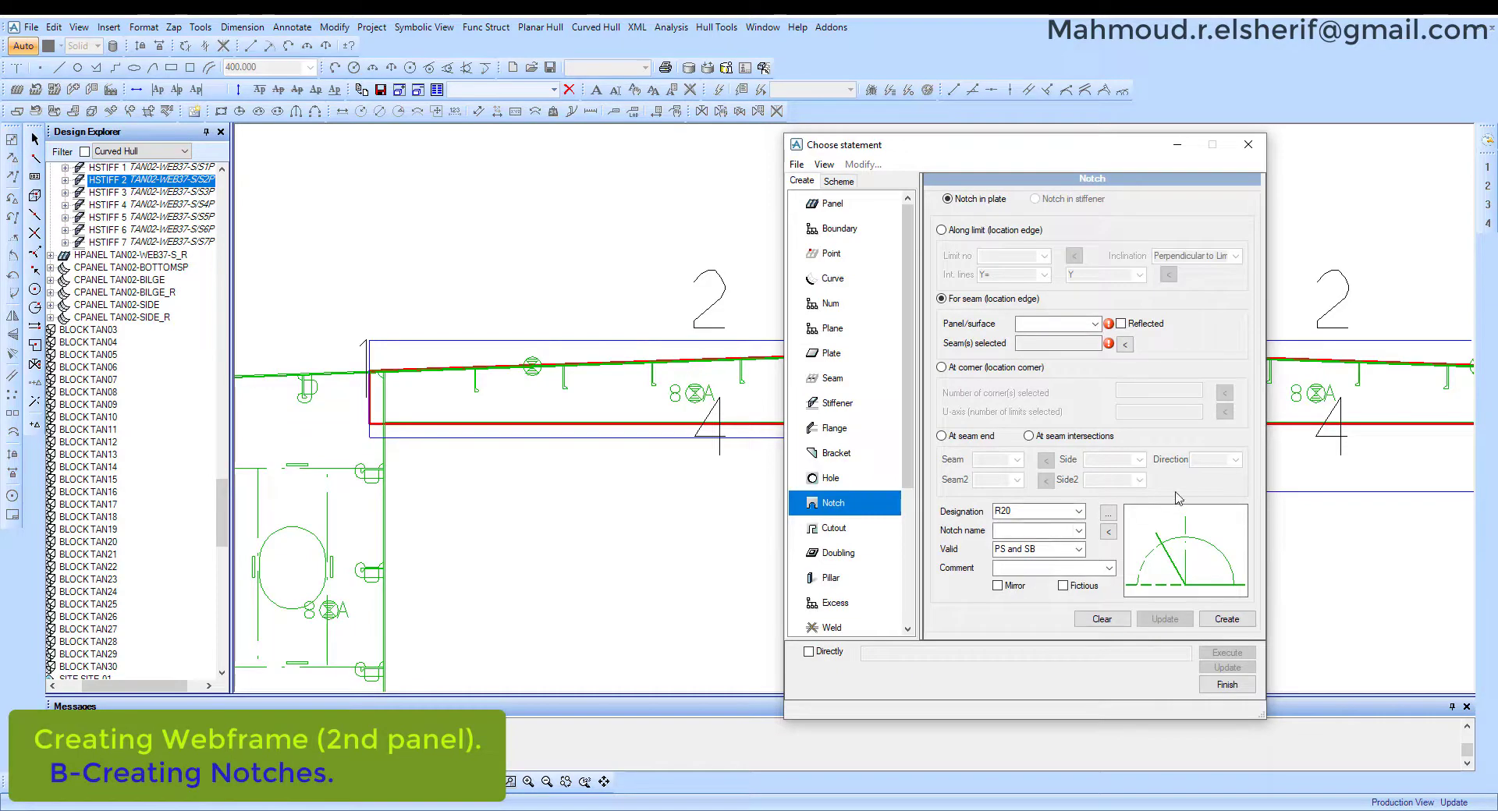
pyautogui.click(1080, 512)
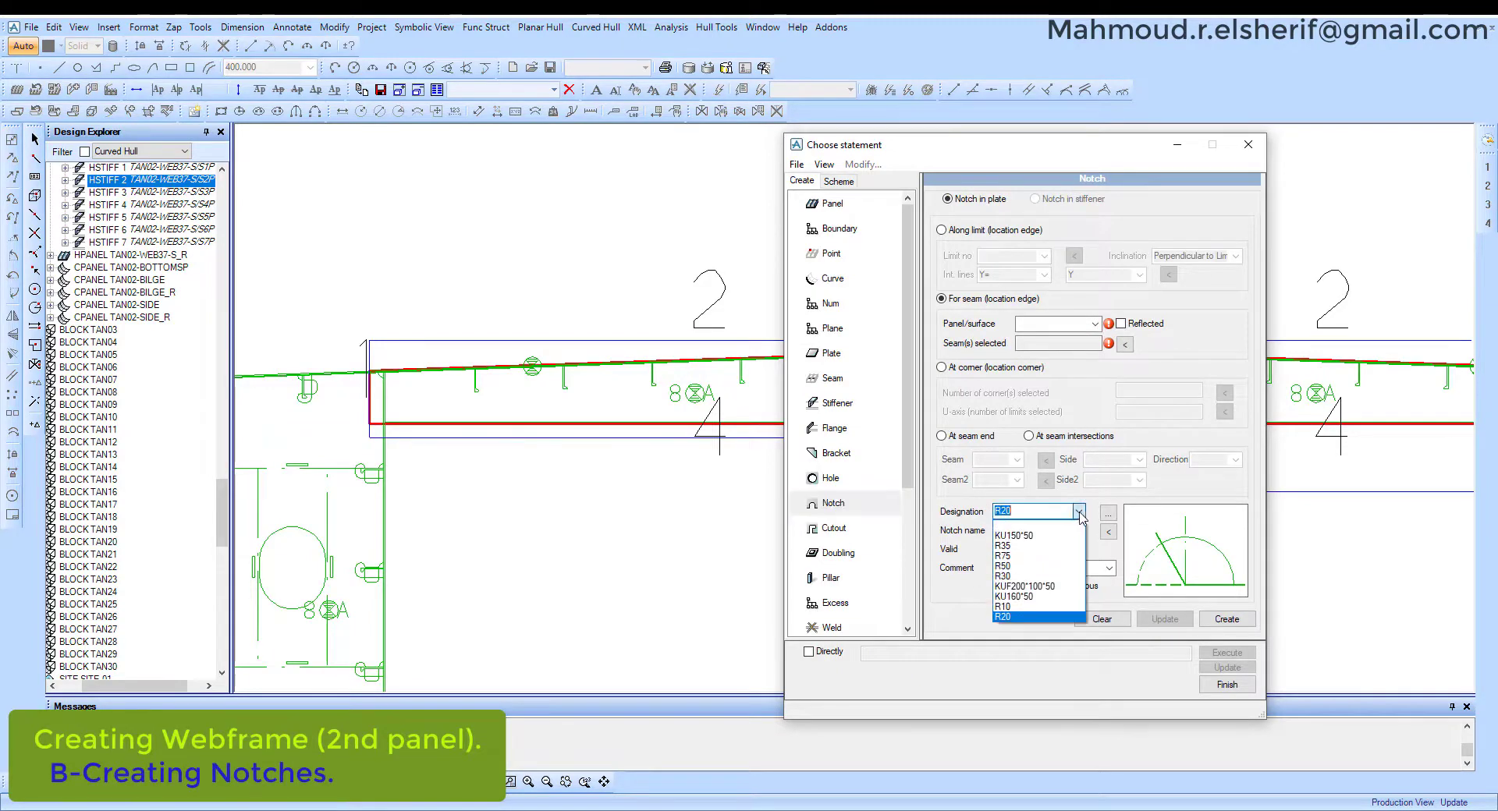
pyautogui.click(1029, 557)
pyautogui.click(957, 367)
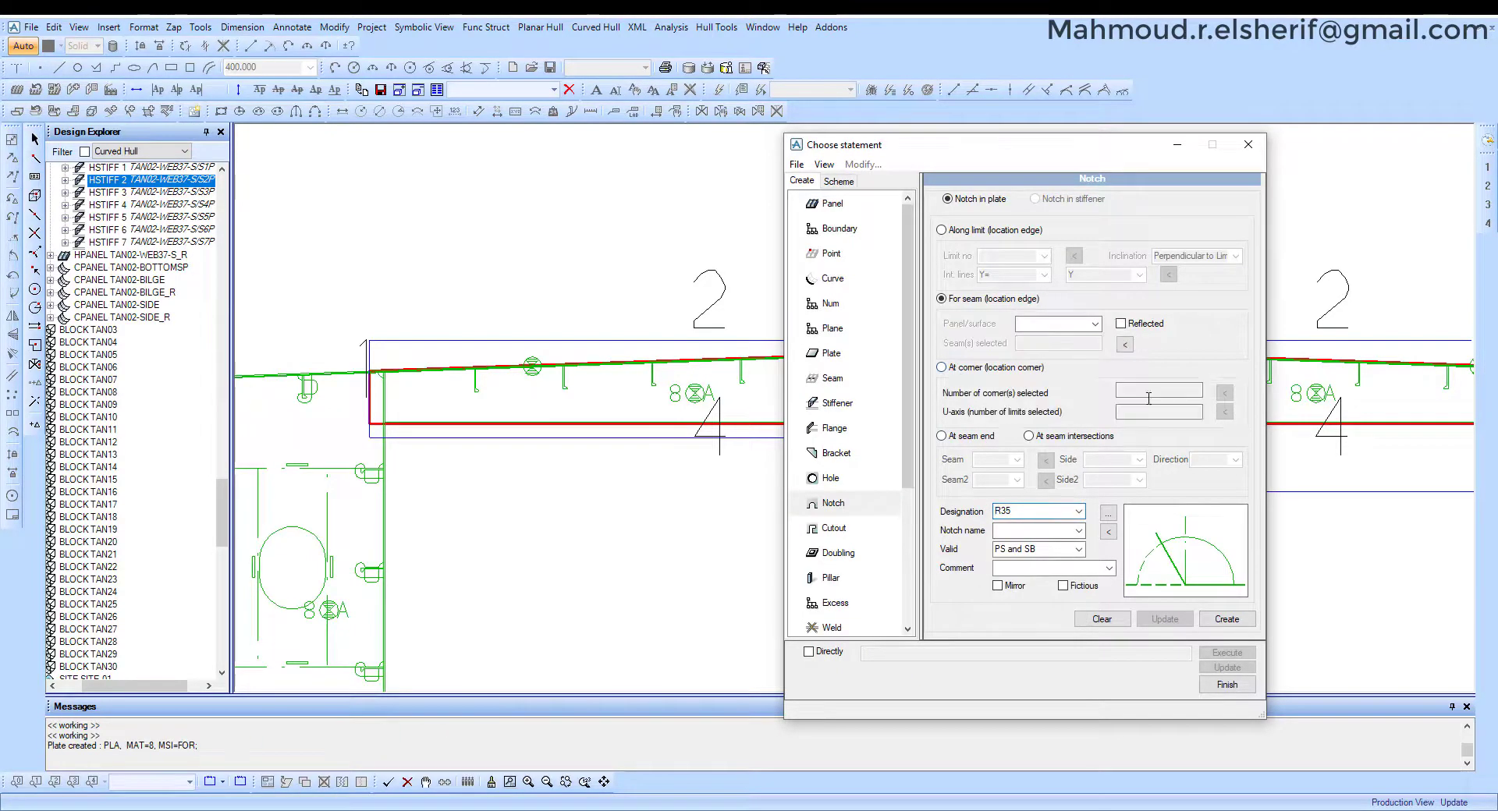
pyautogui.click(1224, 393)
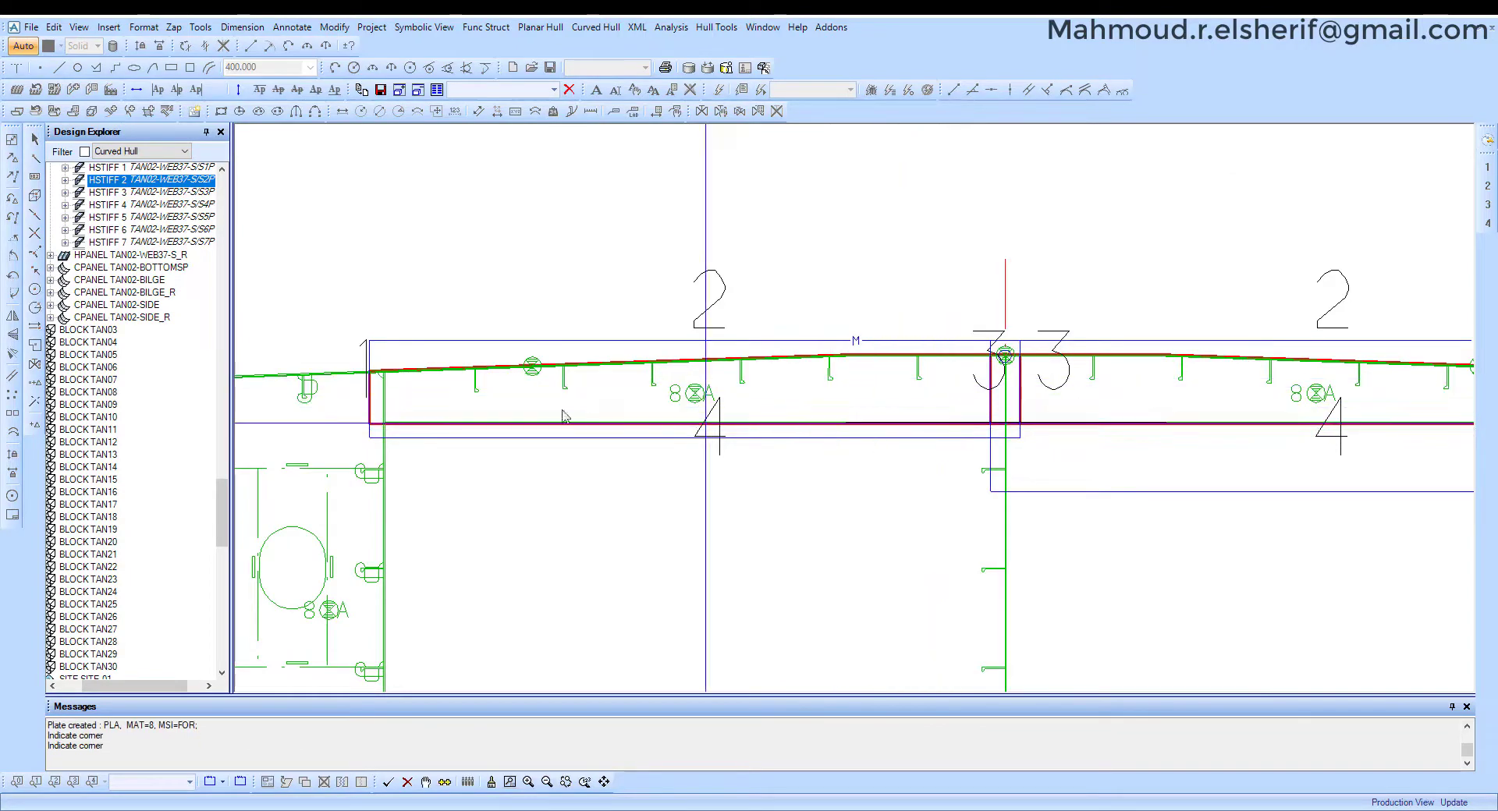
pyautogui.click(436, 394)
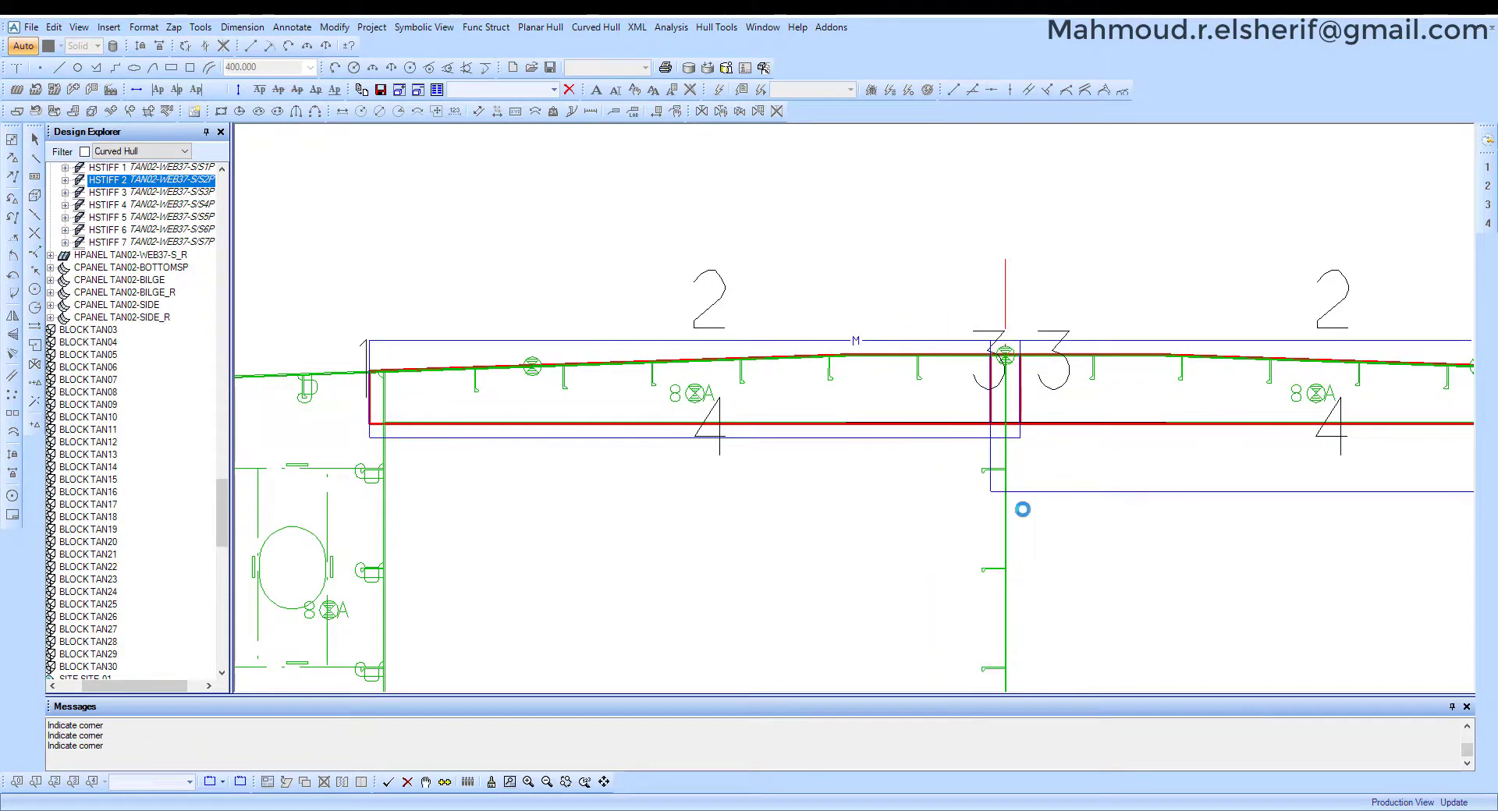
pyautogui.click(1241, 621)
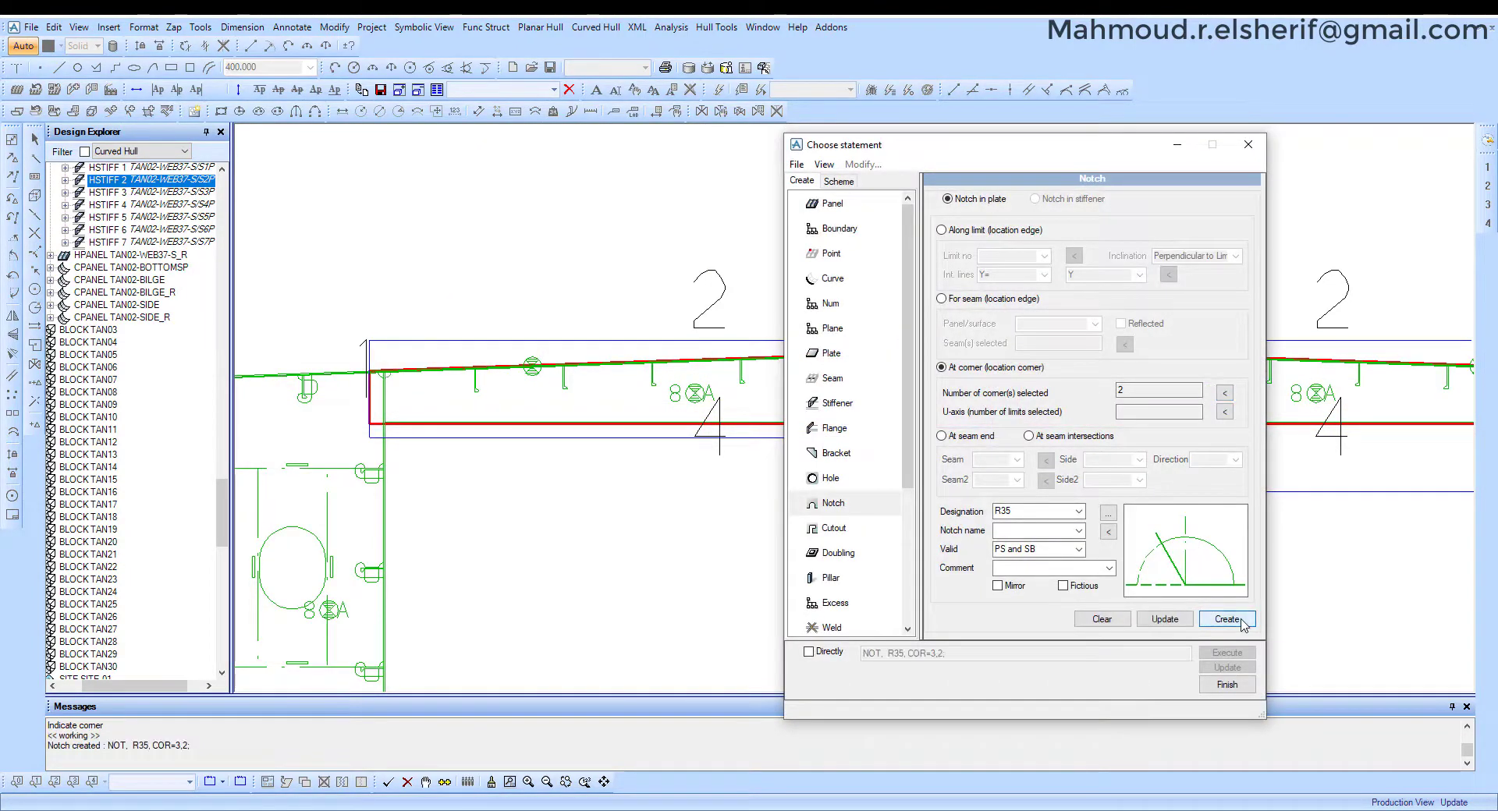
# Create an 8820 cutout in the web plate for stiffener ST1 of TAN02-DECK-CL, with clip 888 on the non-moulded side.
pyautogui.click(856, 528)
pyautogui.click(1228, 272)
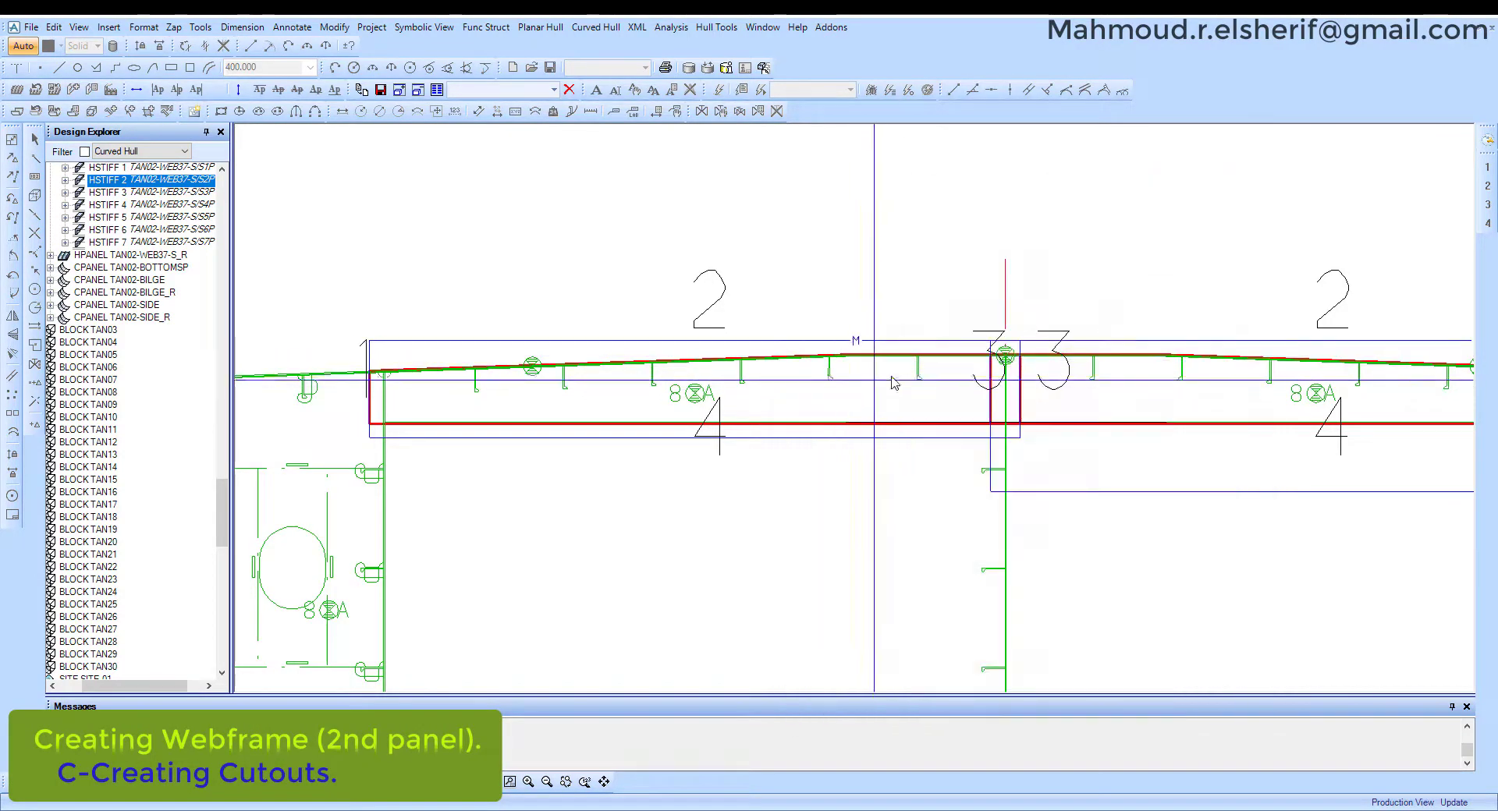
pyautogui.press('Return')
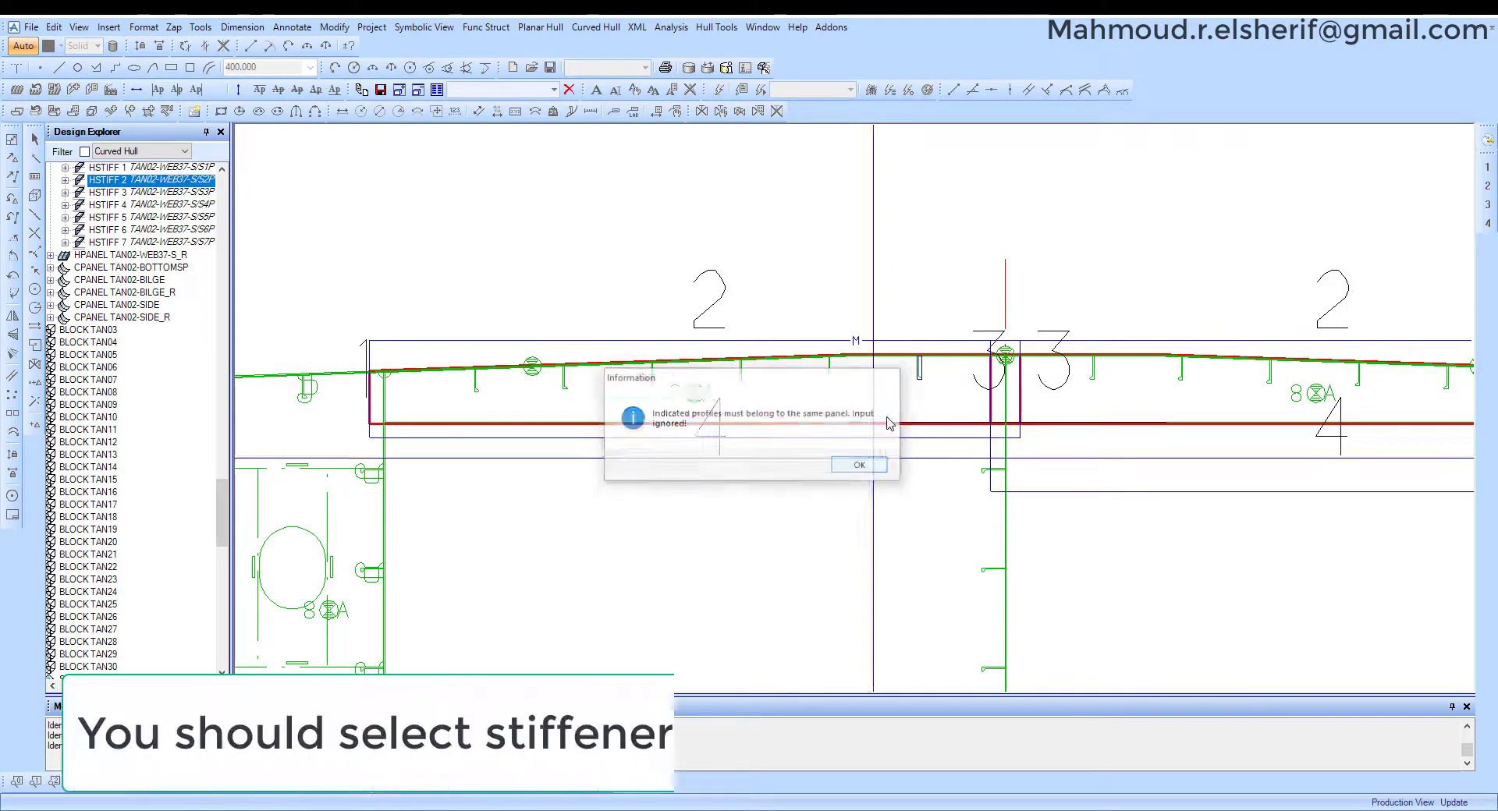
pyautogui.click(1035, 299)
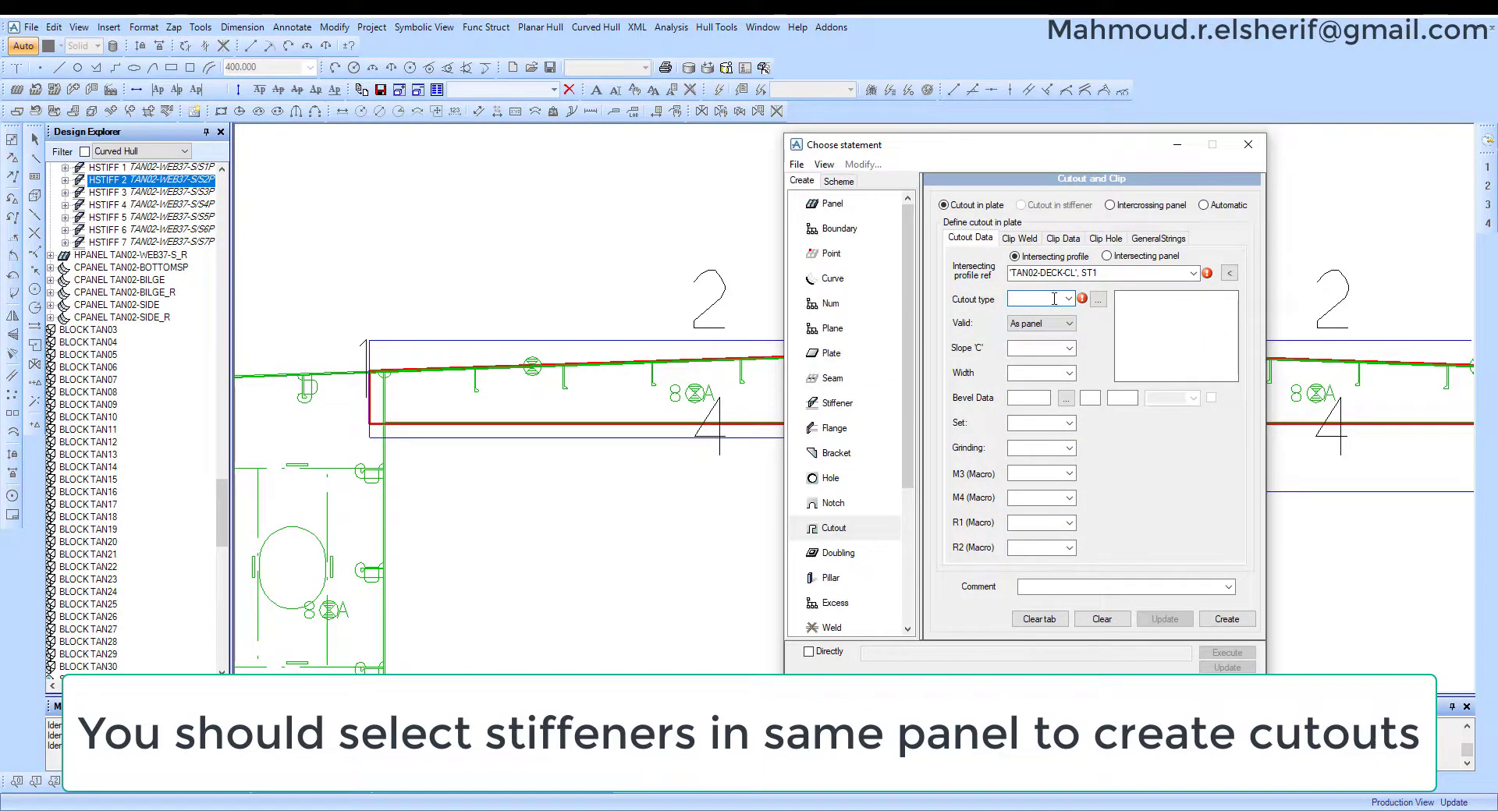
pyautogui.write('8820')
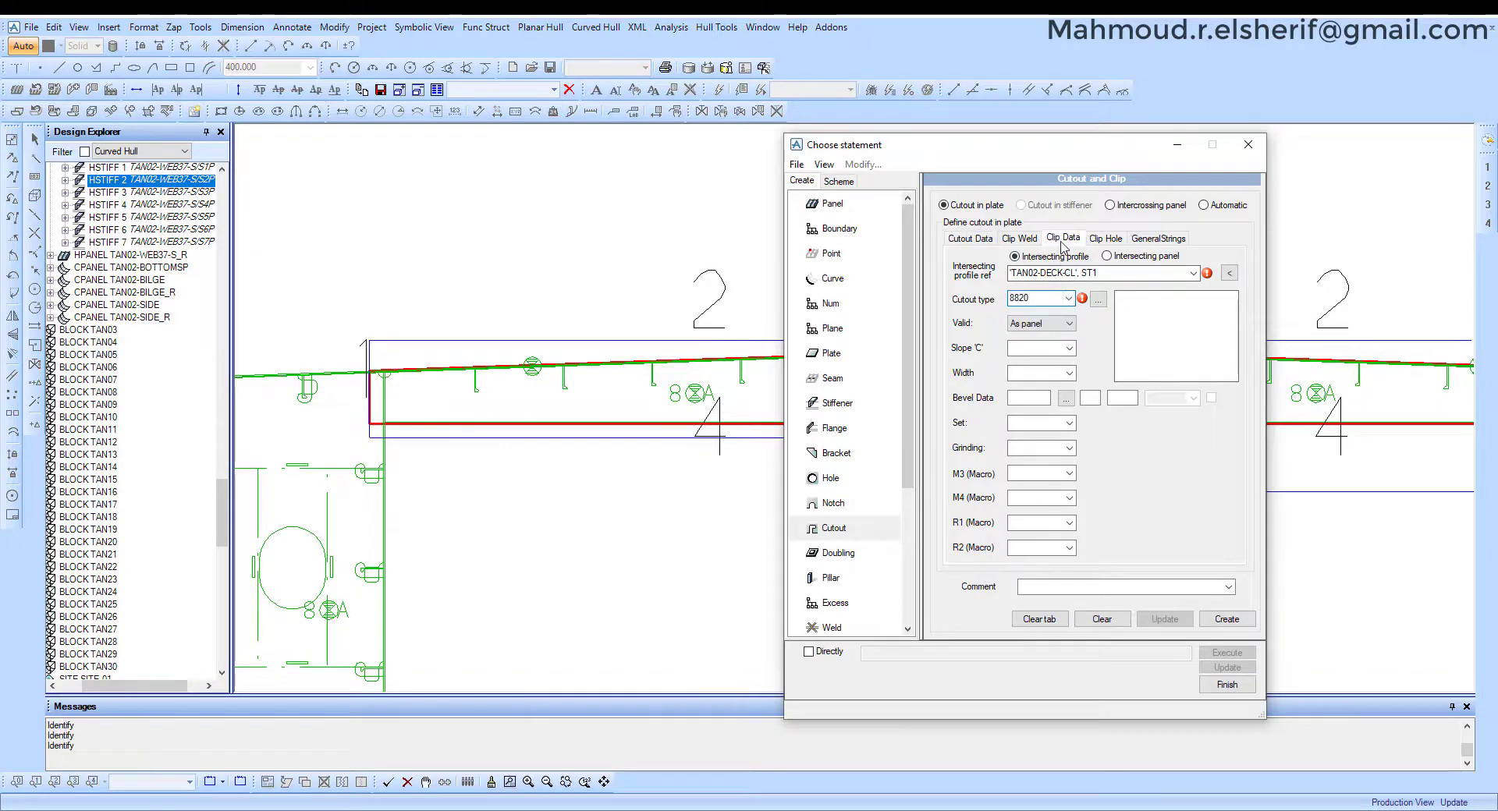
pyautogui.click(1061, 240)
pyautogui.click(1144, 367)
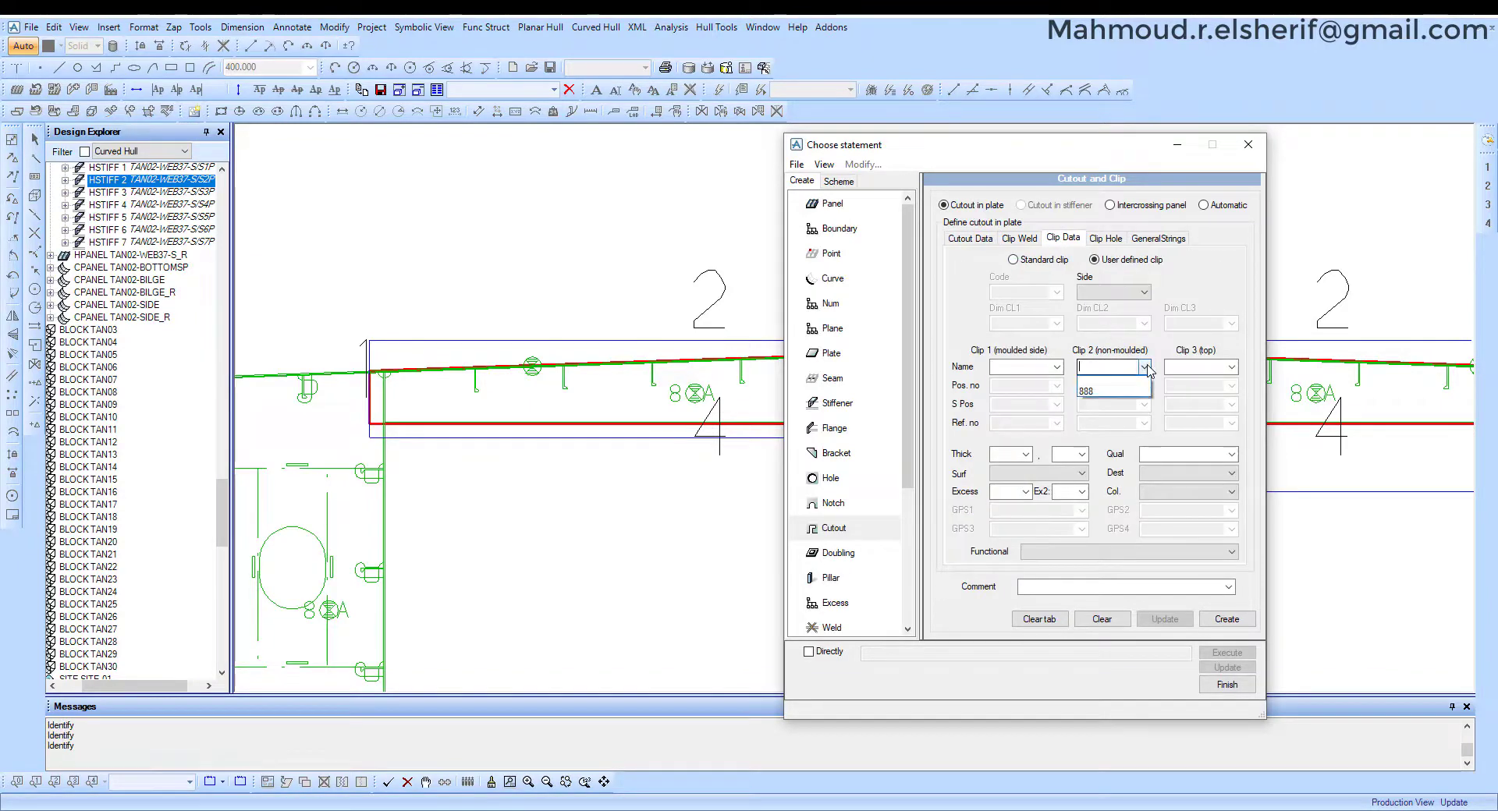
pyautogui.click(1107, 392)
pyautogui.click(1227, 618)
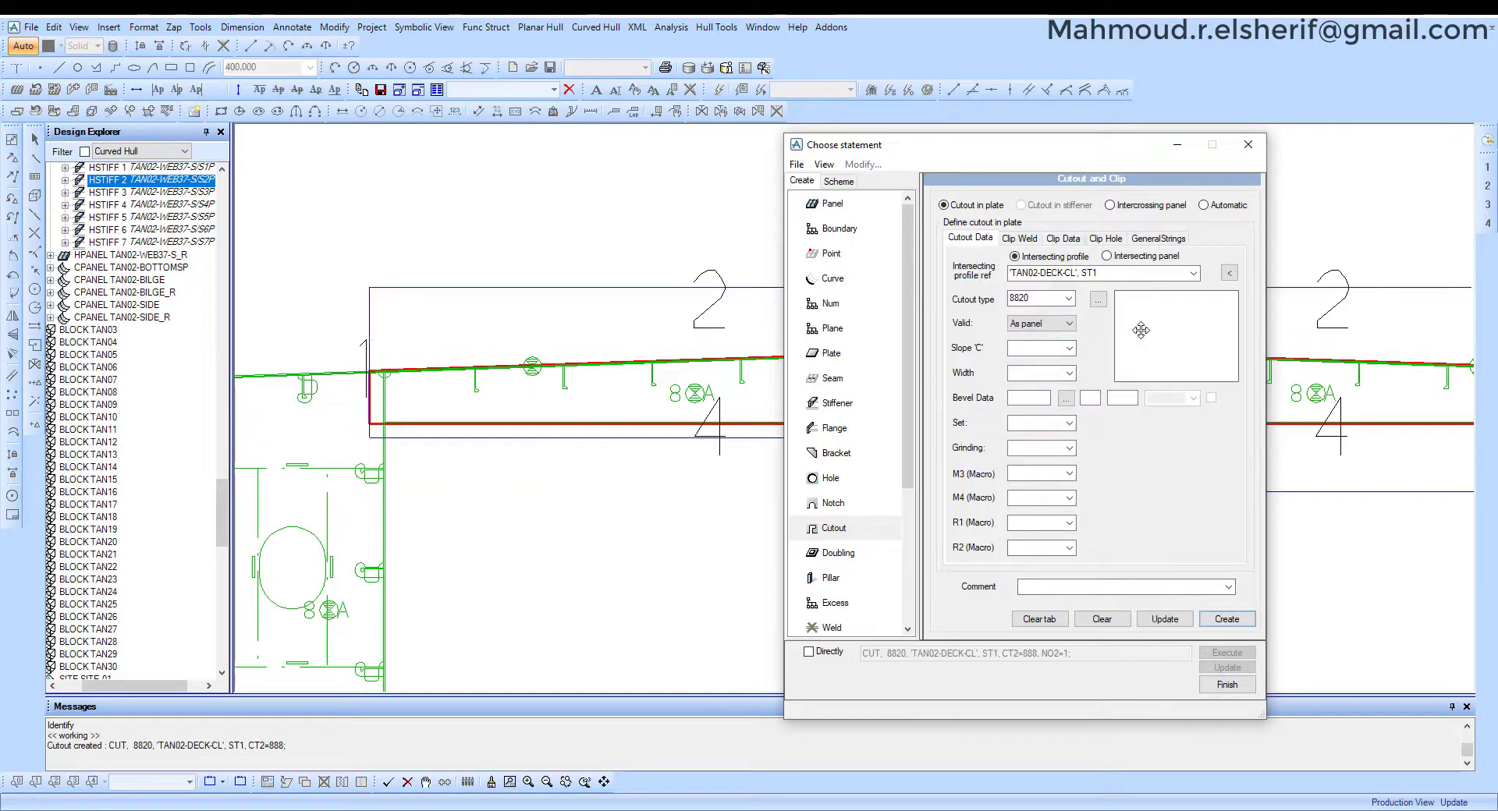
# Create 8820 cutouts for TAN02-DECK stiffeners ST6 to ST10, with clip 888 on the non-moulded side.
pyautogui.click(1231, 273)
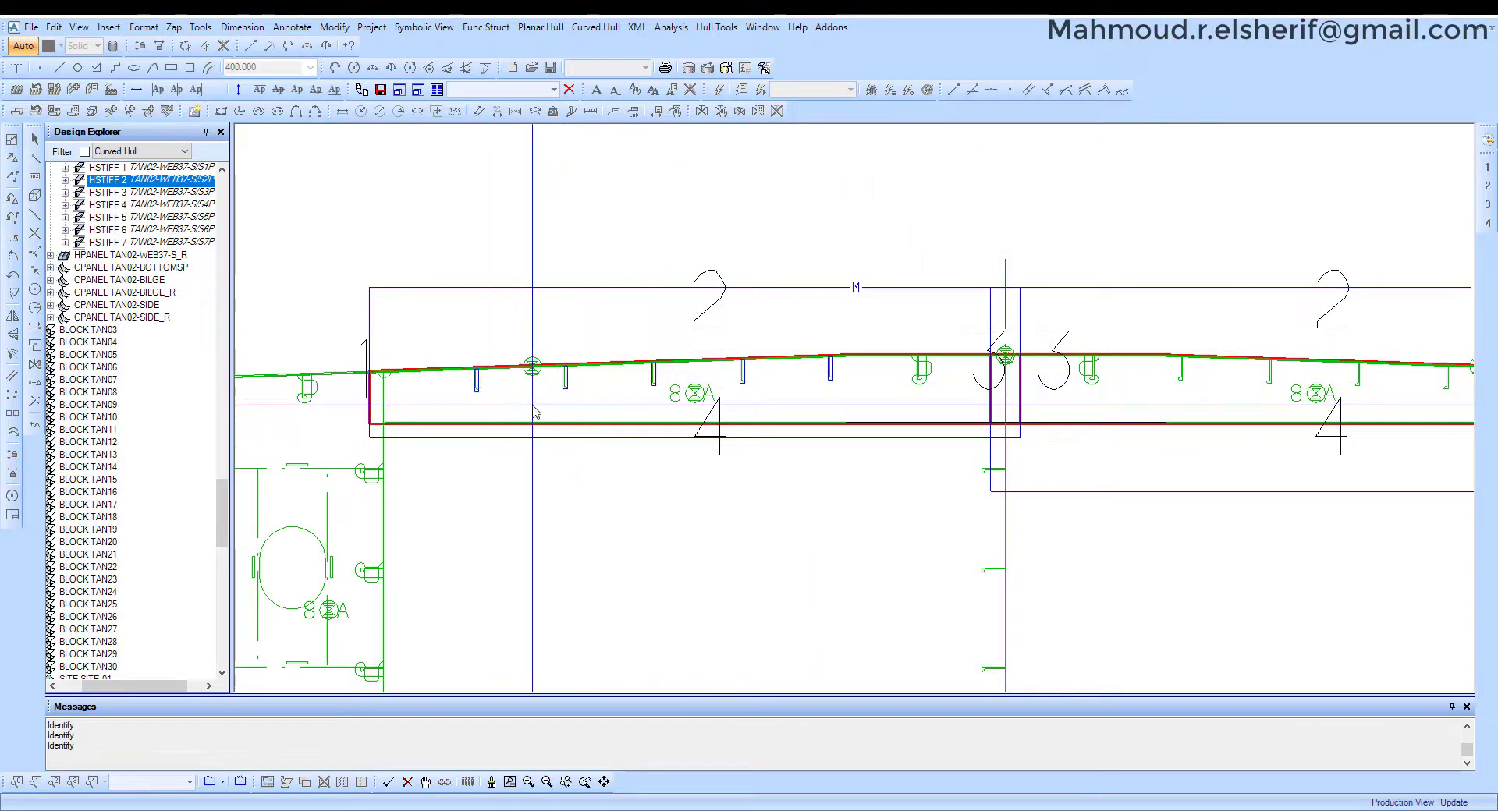
pyautogui.click(558, 413)
pyautogui.click(1069, 299)
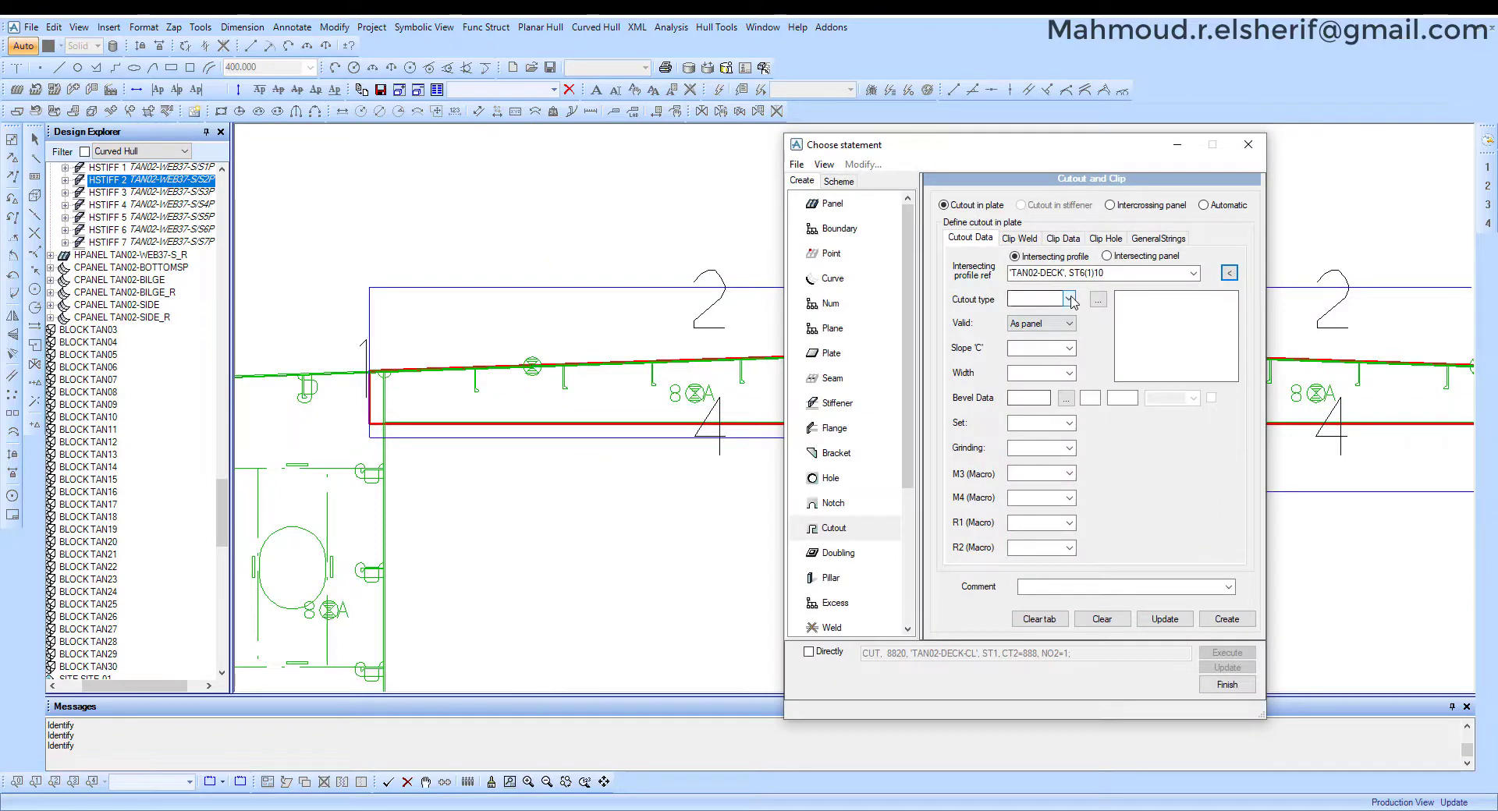
pyautogui.click(1028, 311)
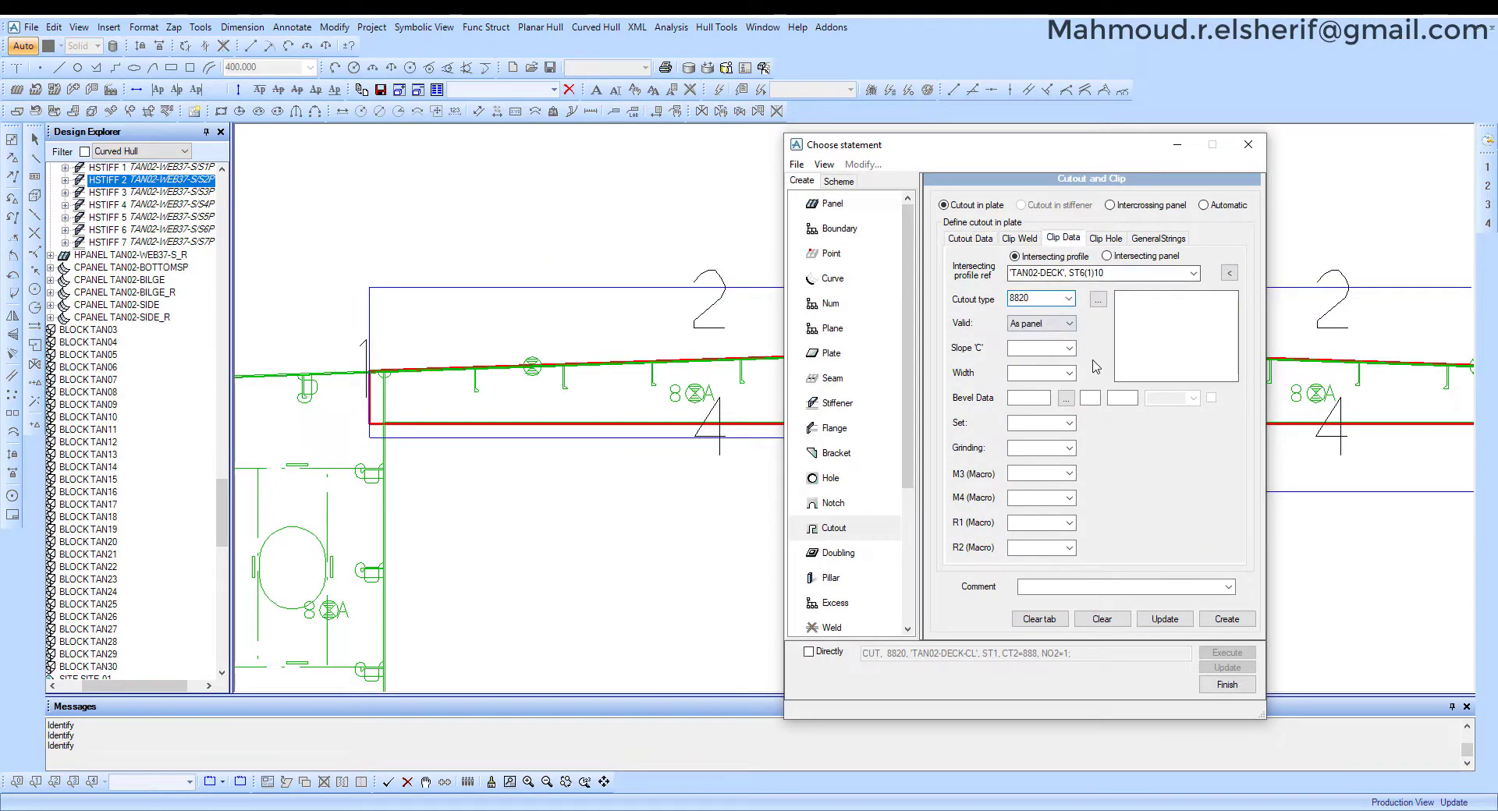
pyautogui.click(1095, 259)
pyautogui.click(1128, 292)
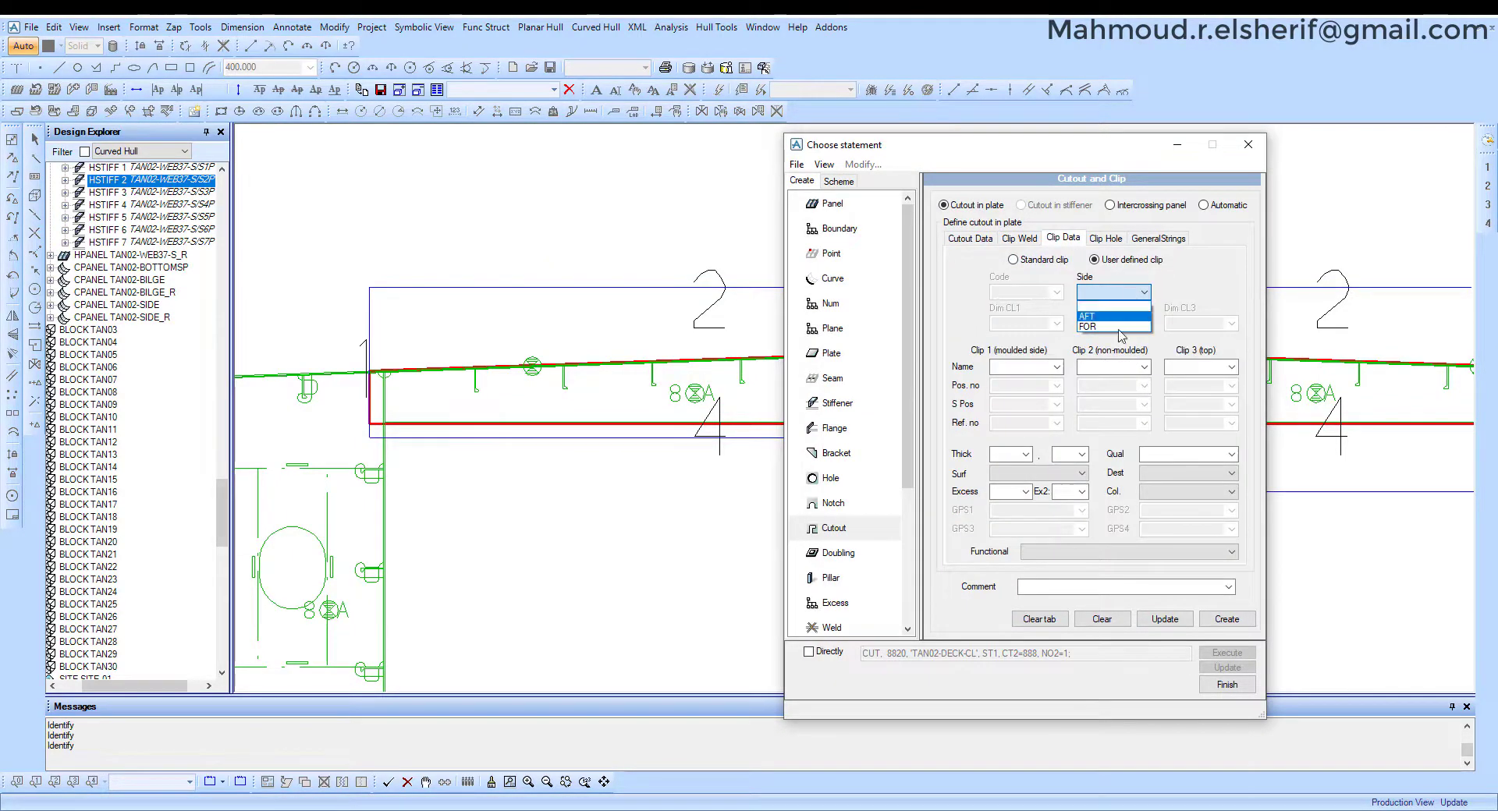
pyautogui.click(1149, 367)
pyautogui.click(1149, 367)
pyautogui.click(1120, 390)
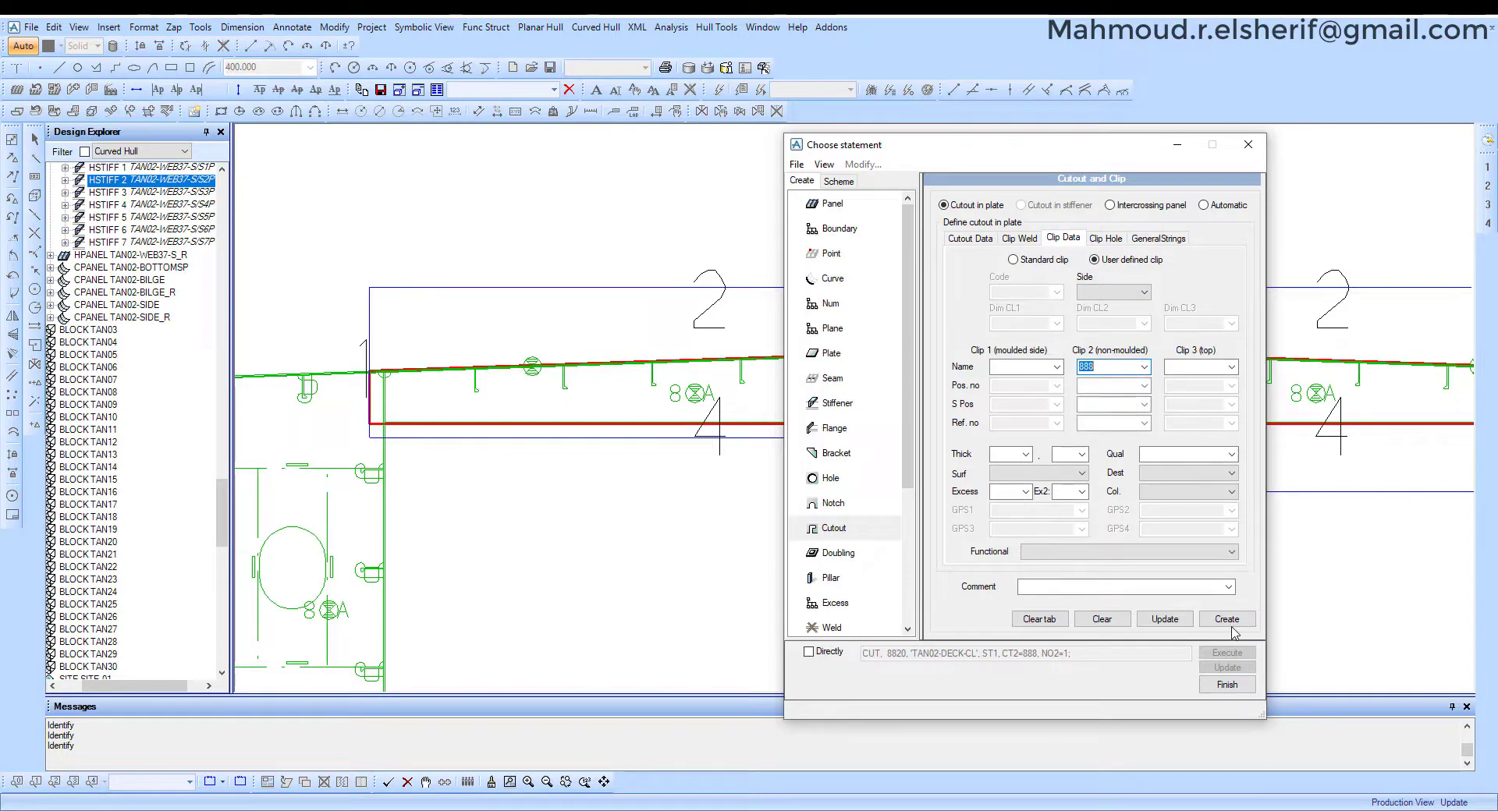
pyautogui.click(1226, 620)
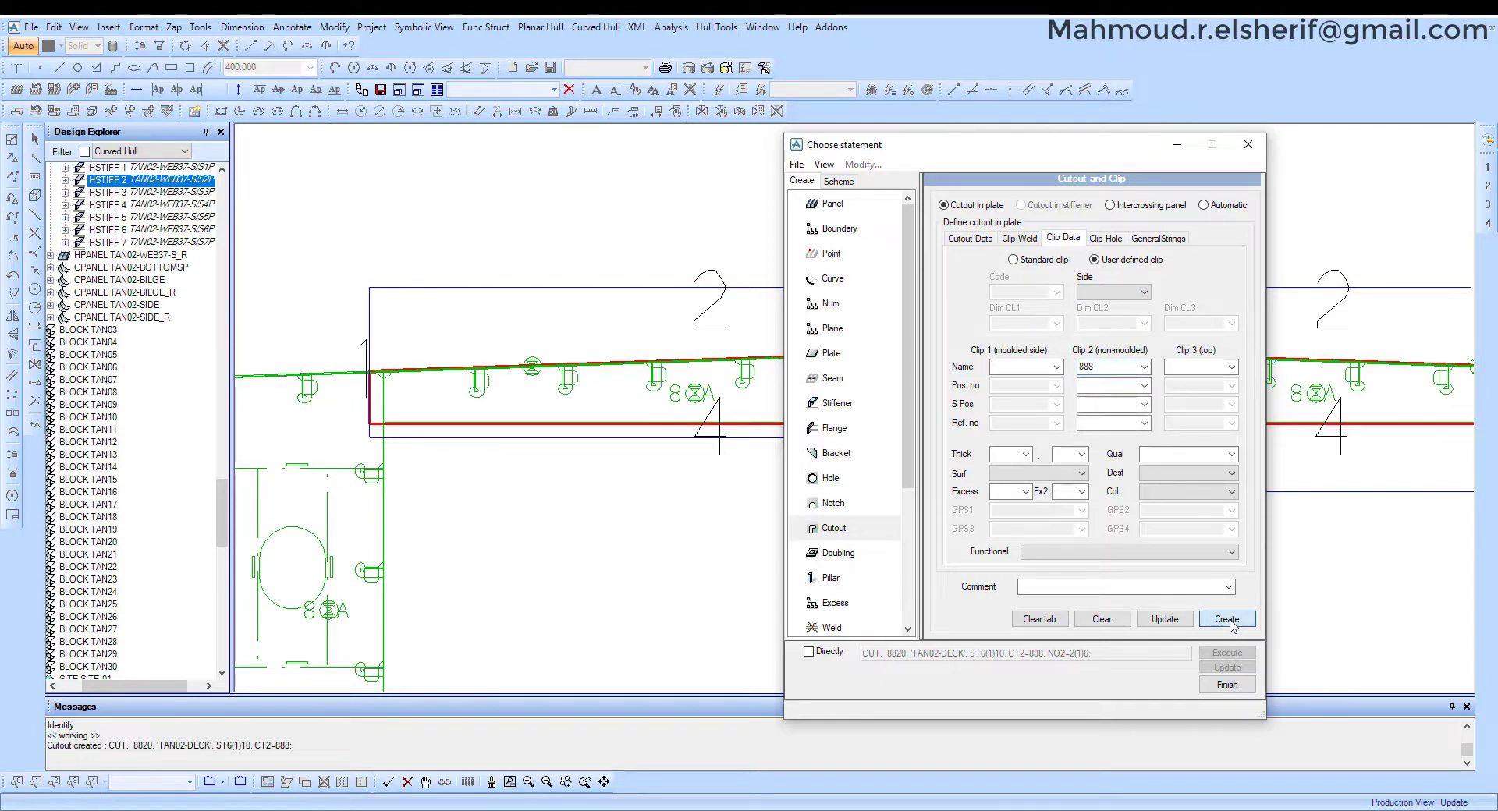
# Define a welded type 10 flange, dimension 150,10, running straight along the web panel's lower limit 4.
pyautogui.click(833, 428)
pyautogui.doubleClick(1049, 276)
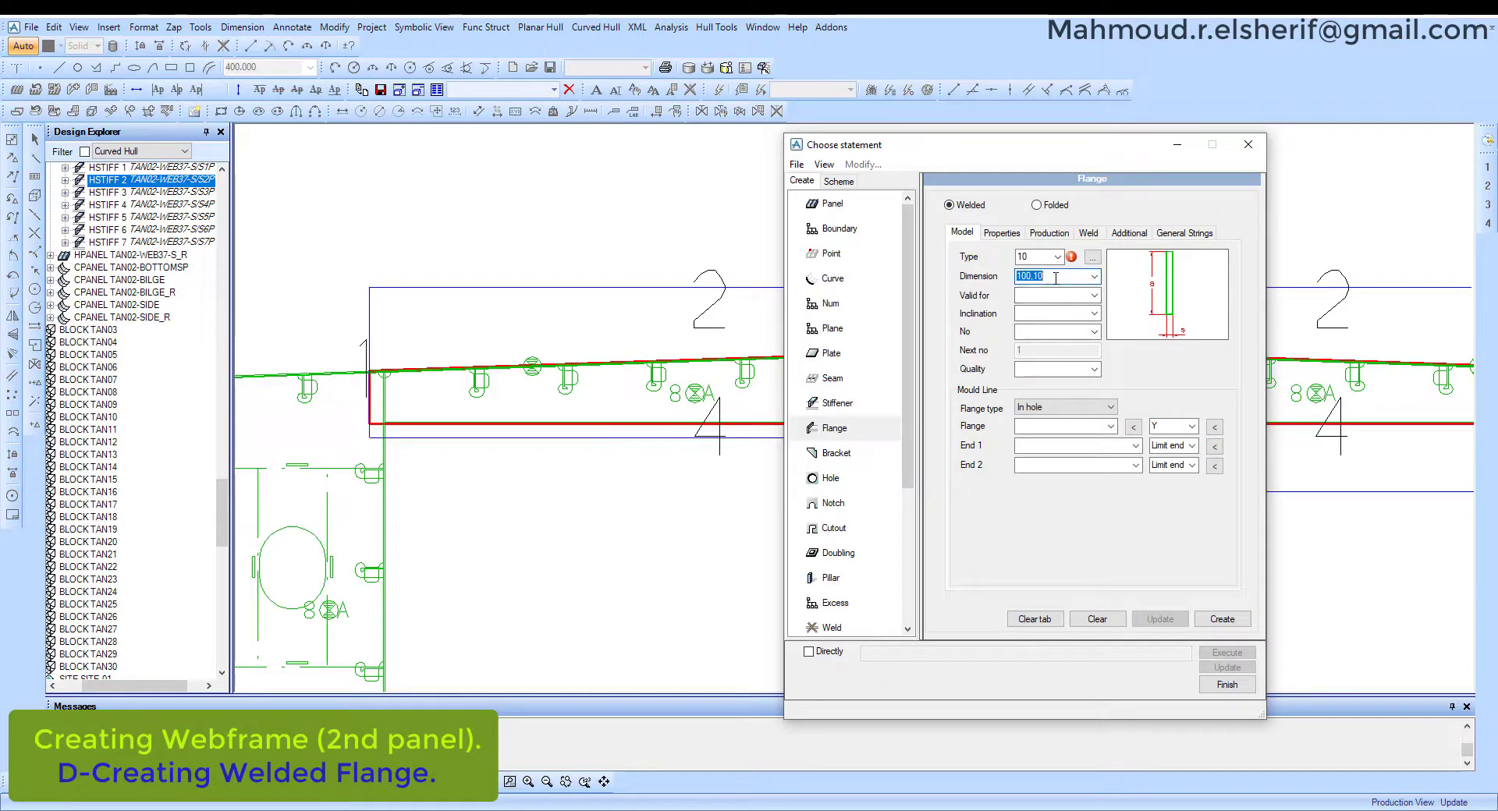
pyautogui.write('1')
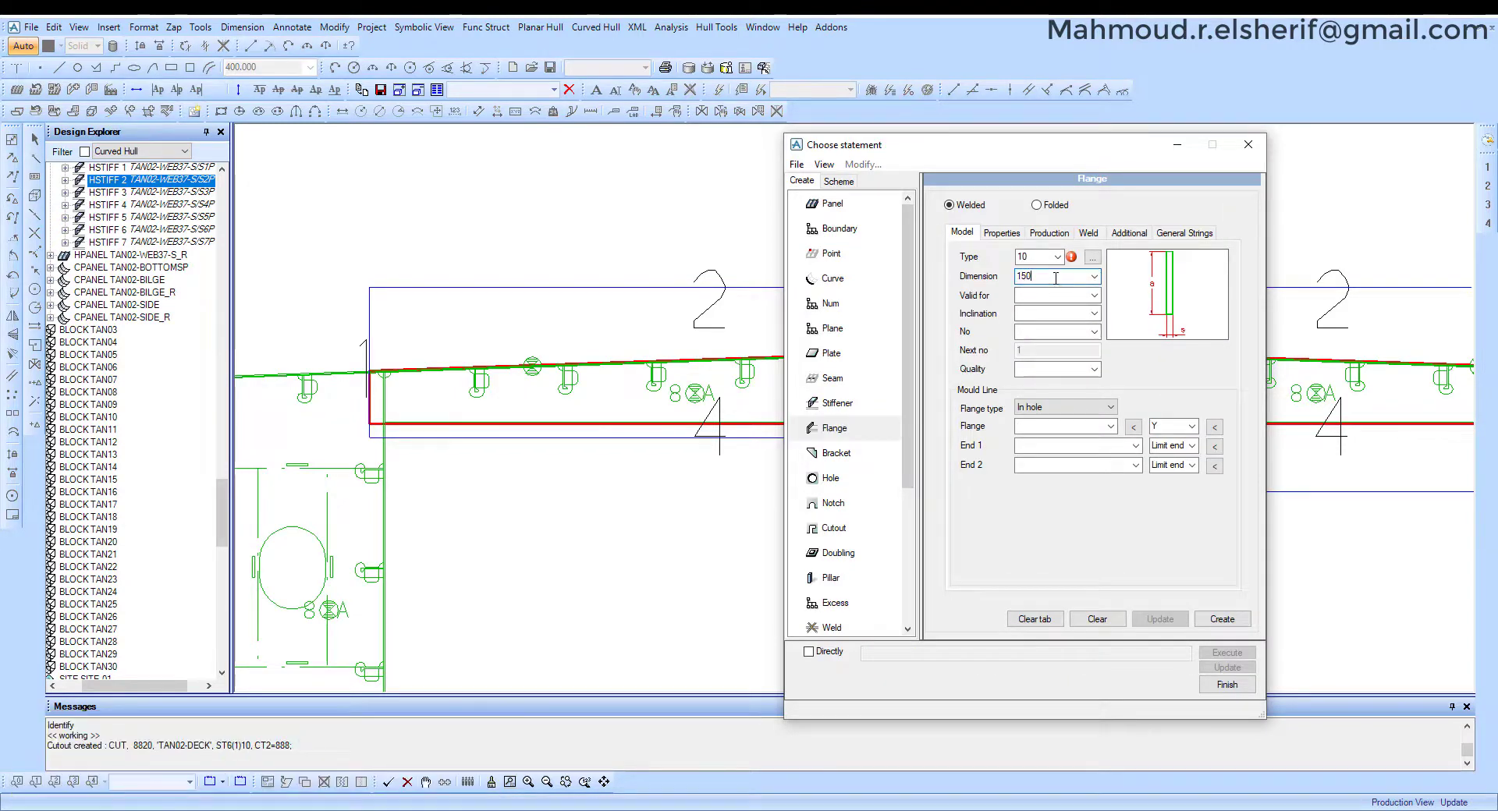
pyautogui.click(1080, 407)
pyautogui.click(1092, 433)
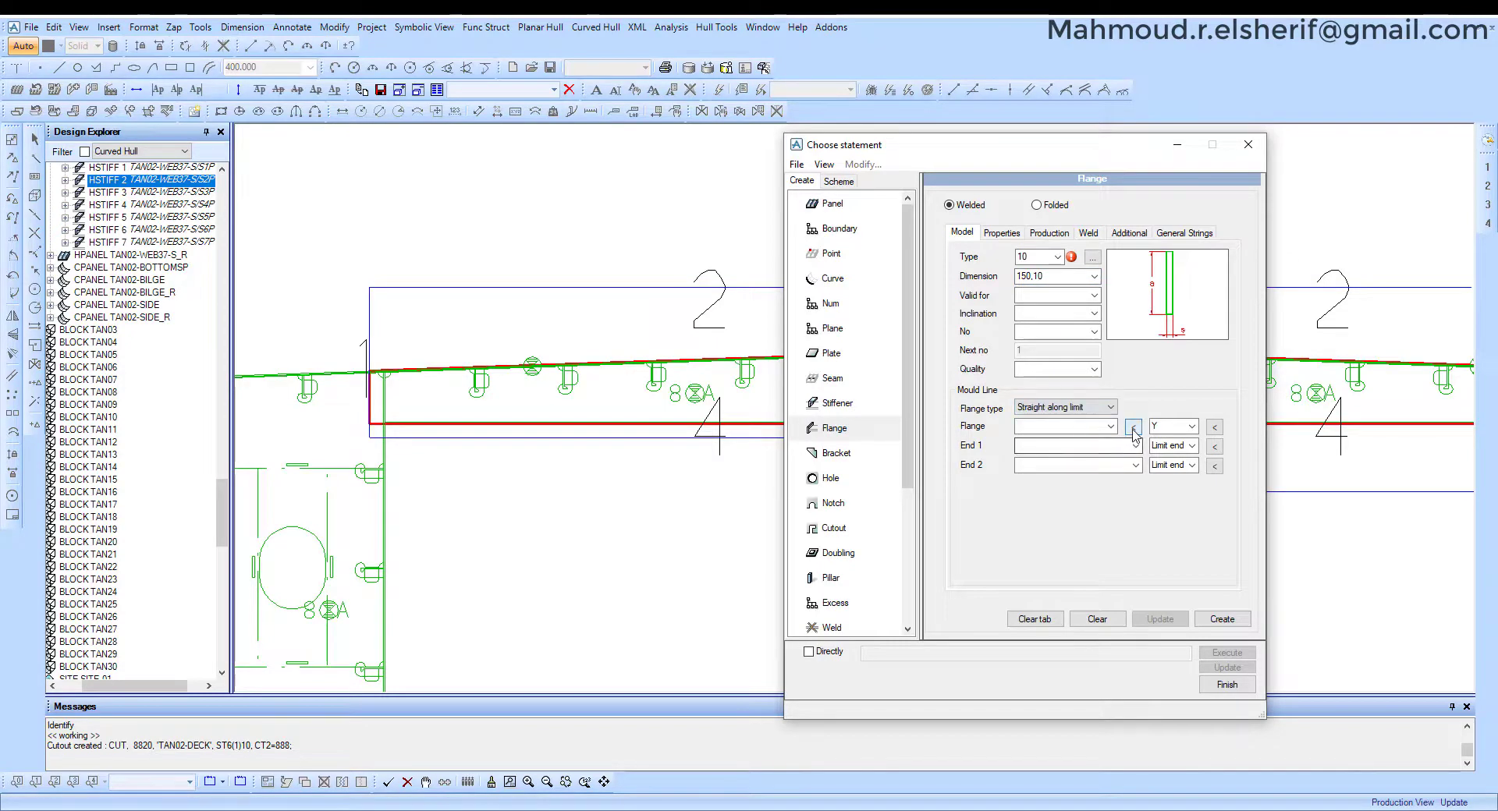
pyautogui.click(1133, 426)
pyautogui.click(917, 434)
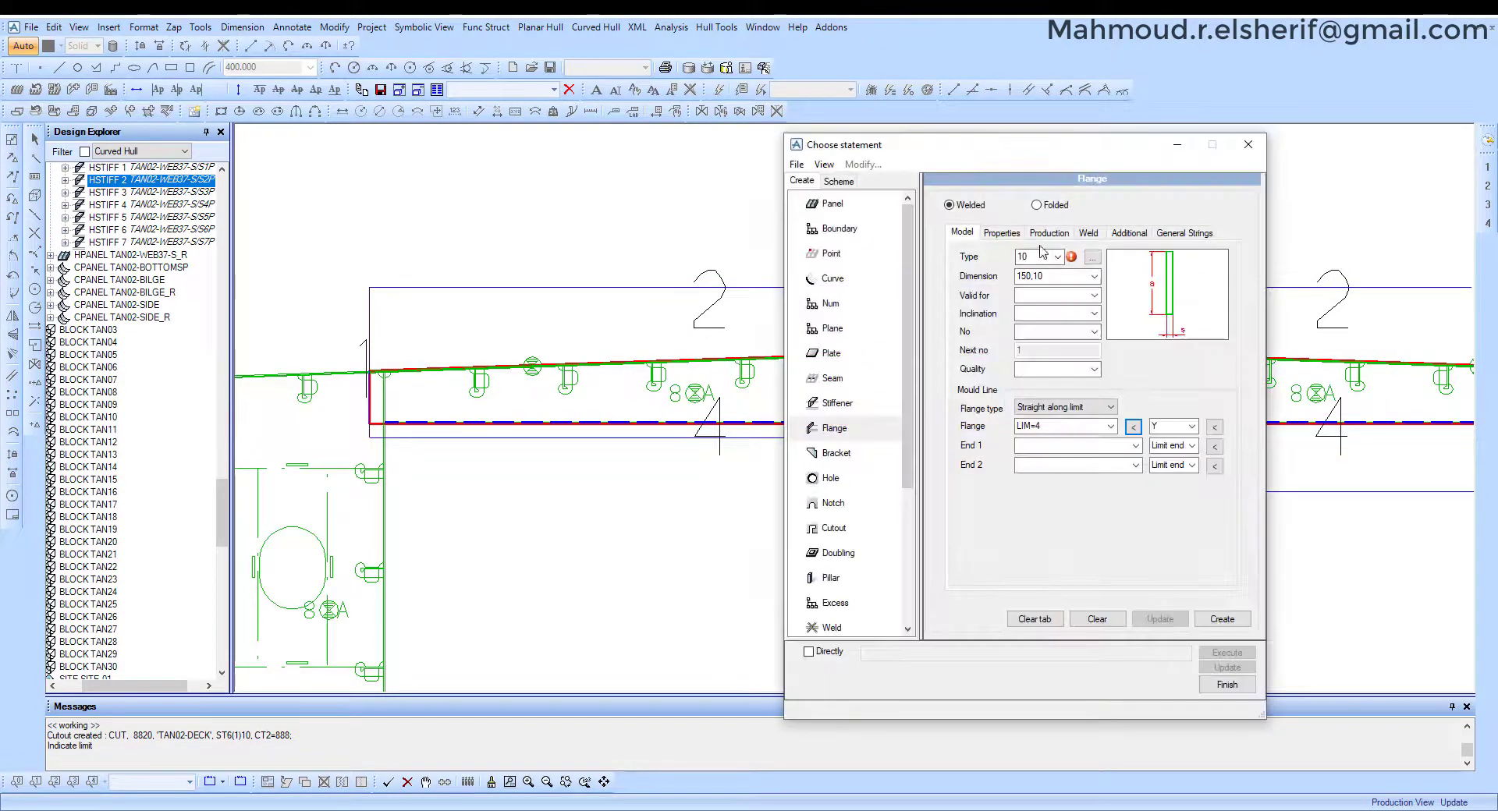
# Give both flange ends connection 087 (Gap 20) with cut 1401 and parameter 50, and create the flange.
pyautogui.click(1003, 237)
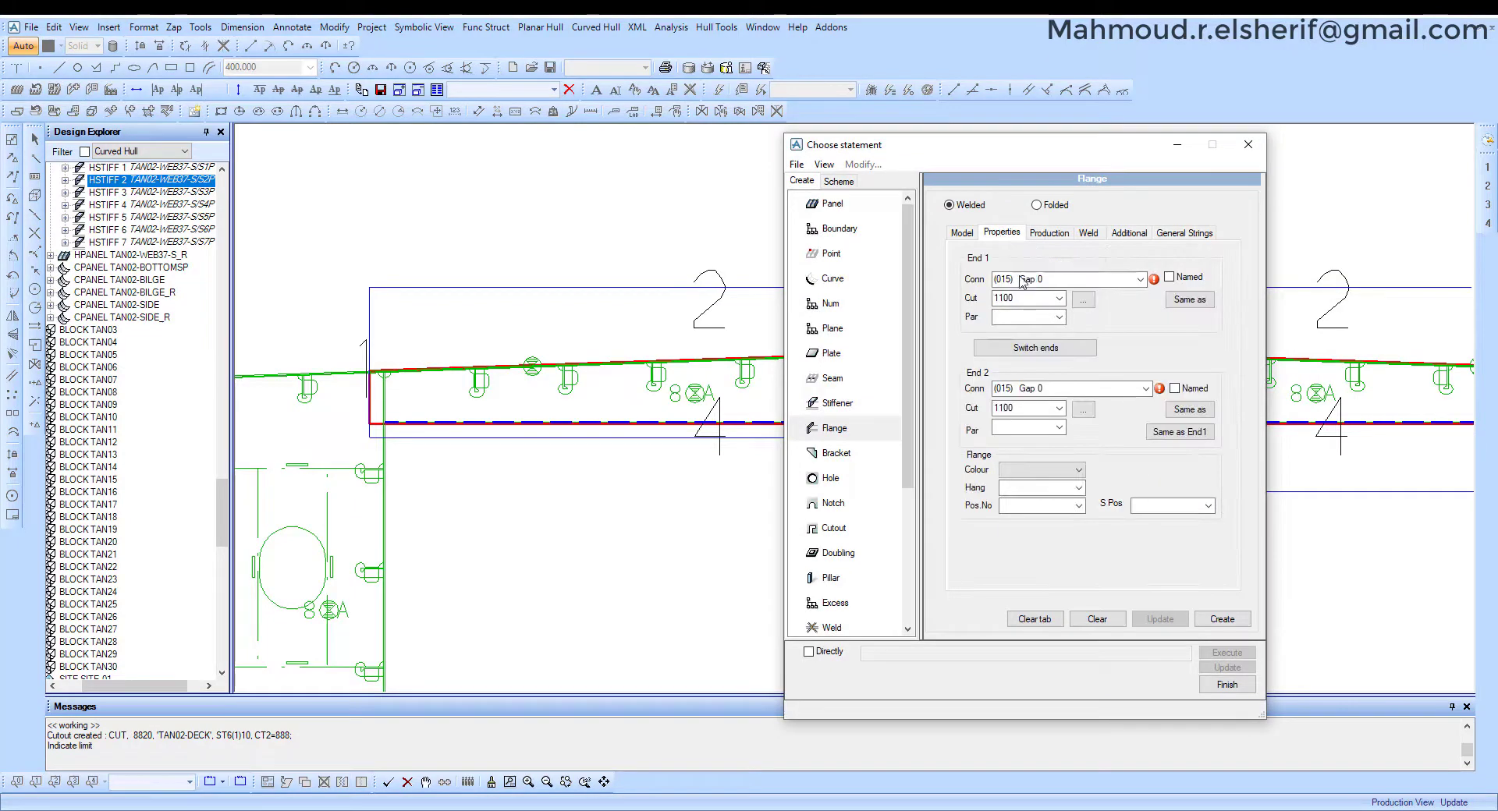
pyautogui.click(1139, 279)
pyautogui.click(1108, 332)
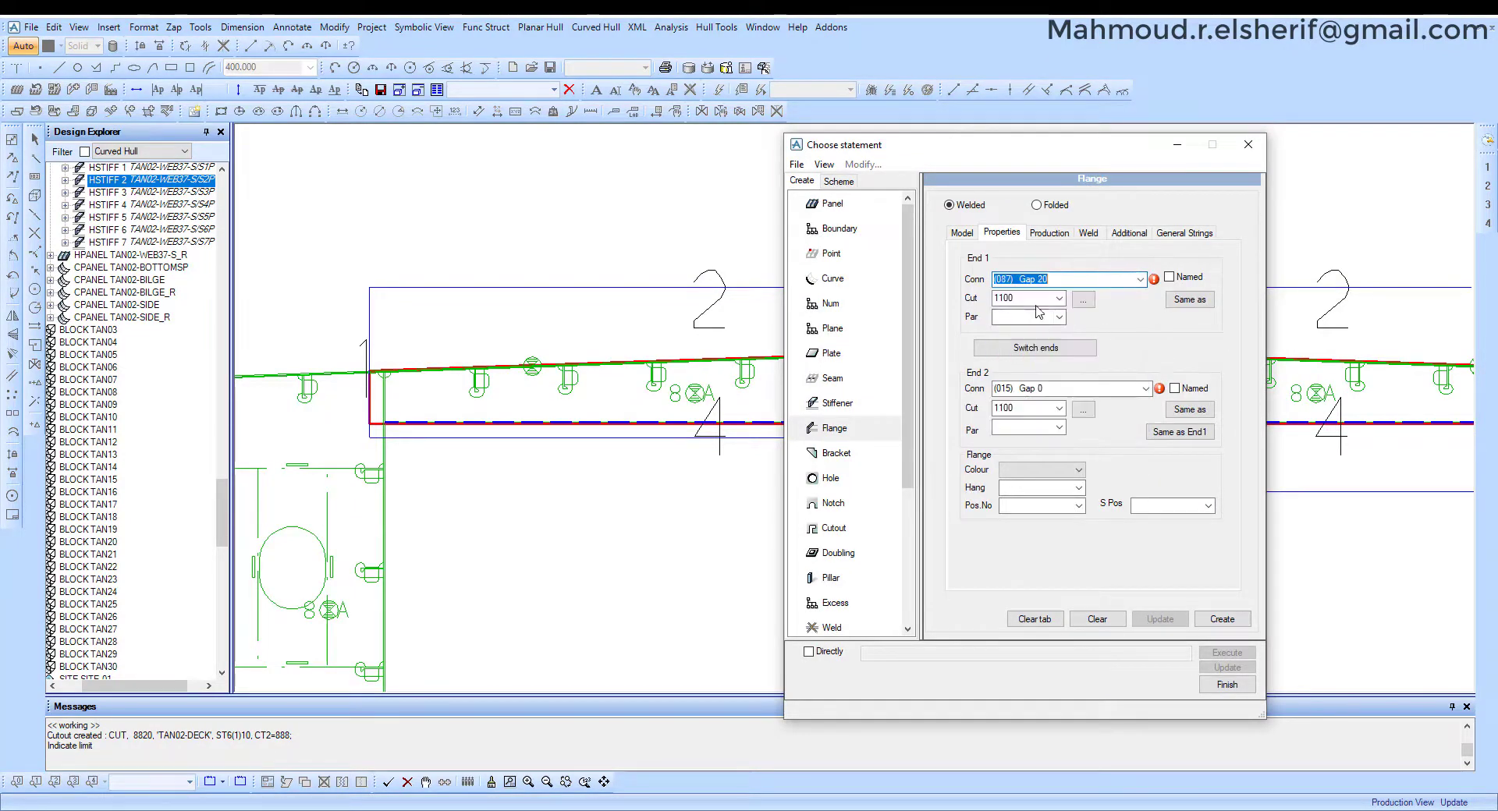
pyautogui.click(1078, 301)
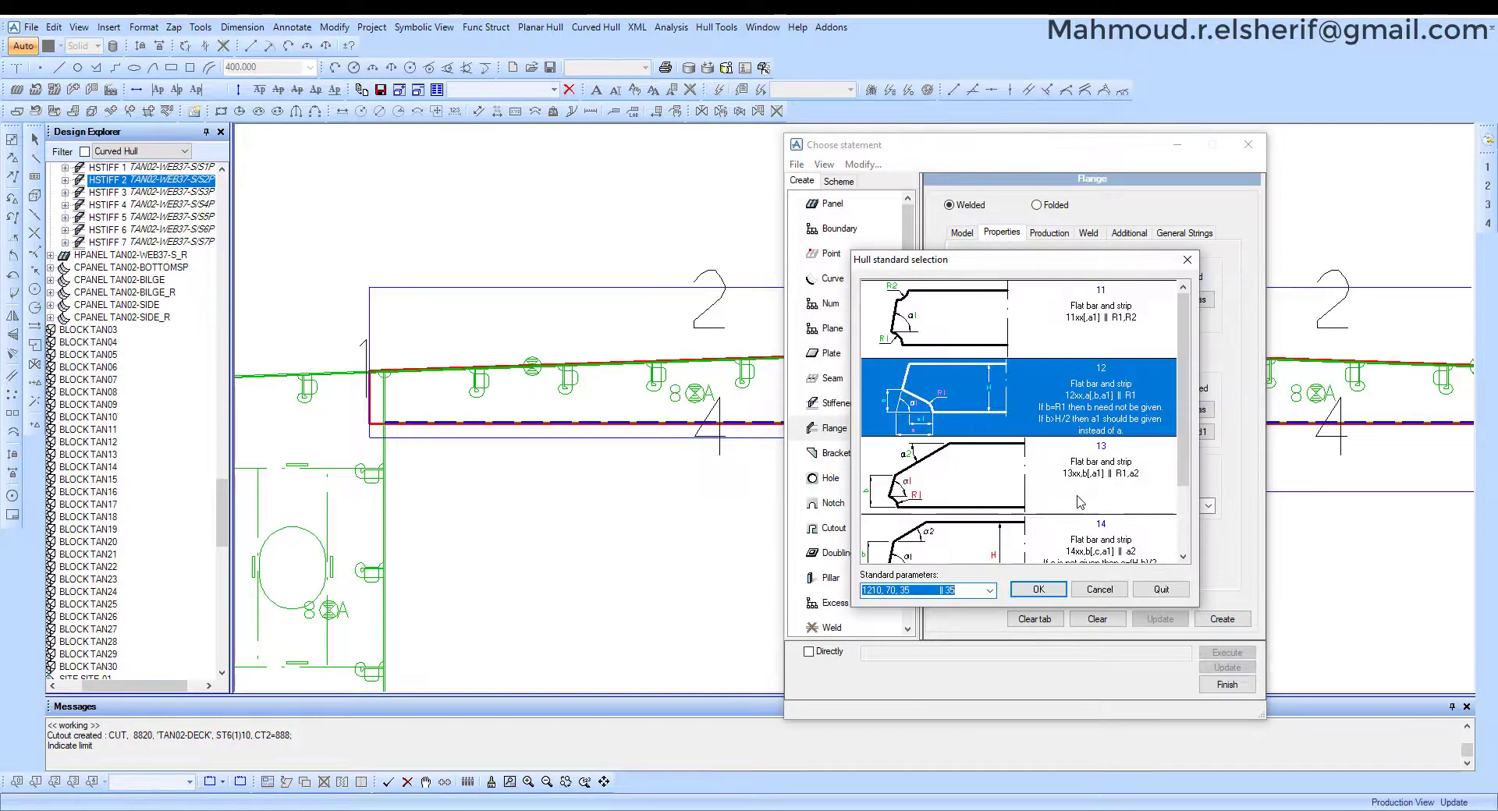
pyautogui.doubleClick(1072, 537)
pyautogui.click(1191, 433)
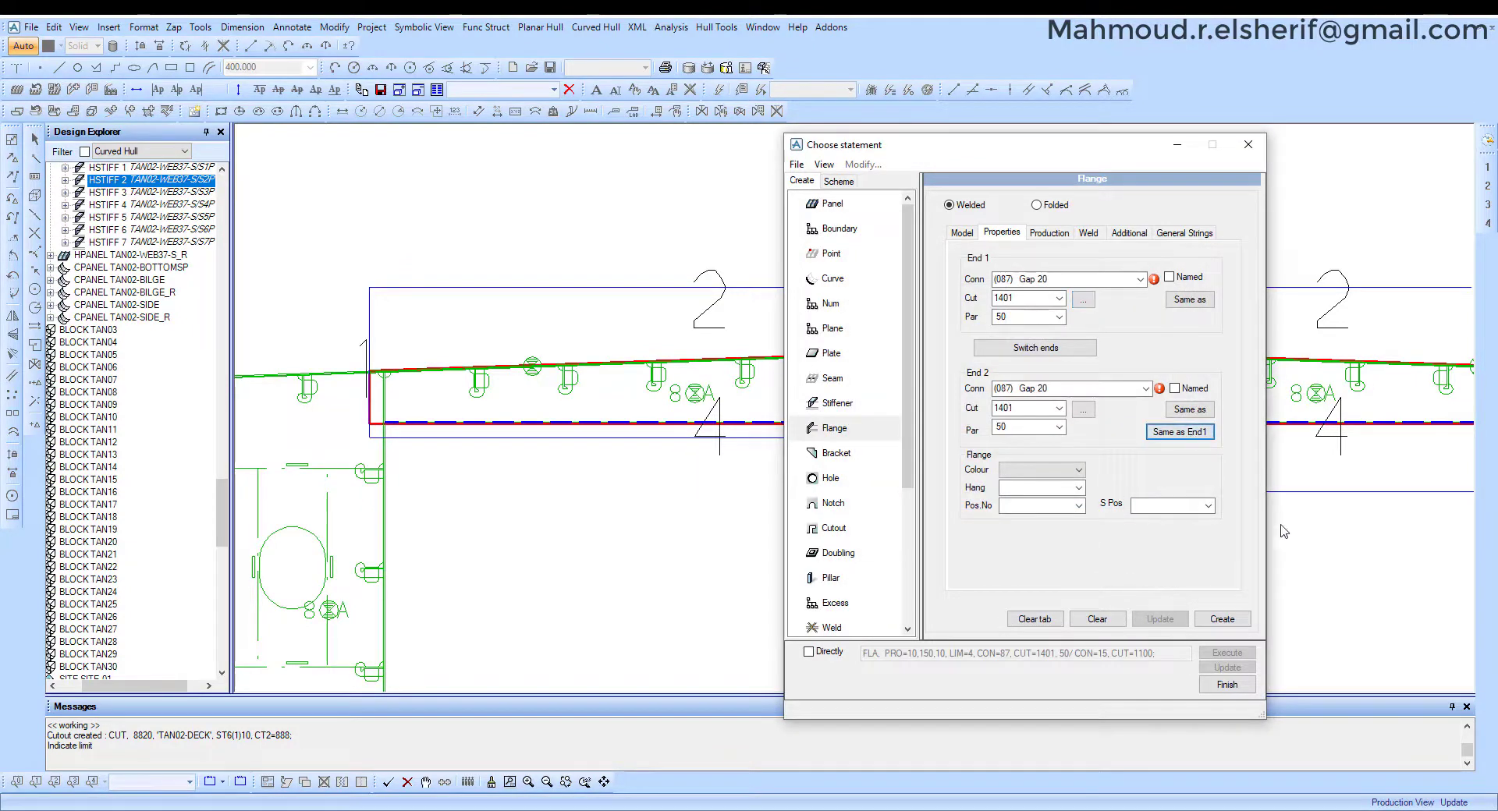
pyautogui.click(1221, 619)
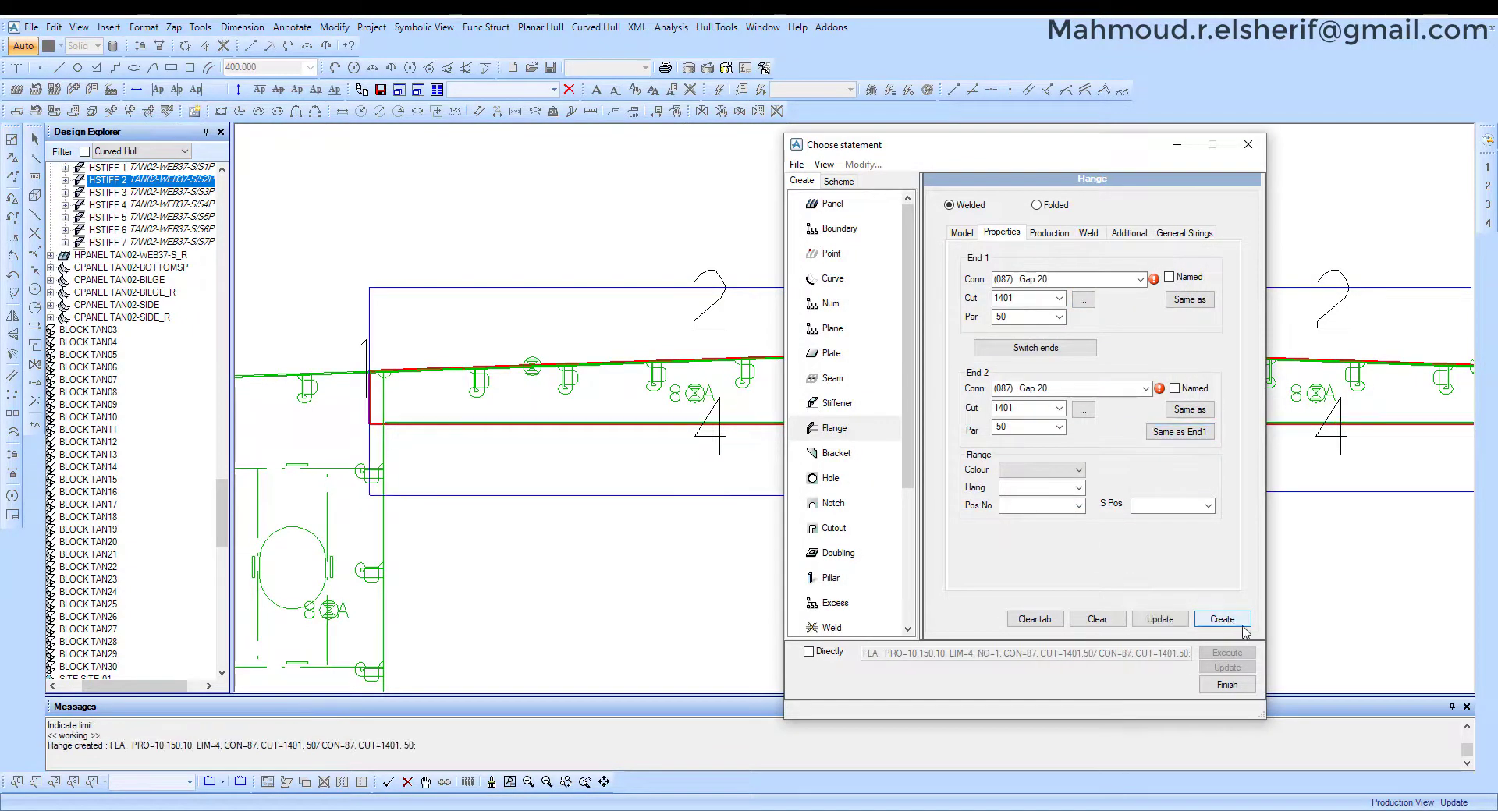
pyautogui.click(1226, 684)
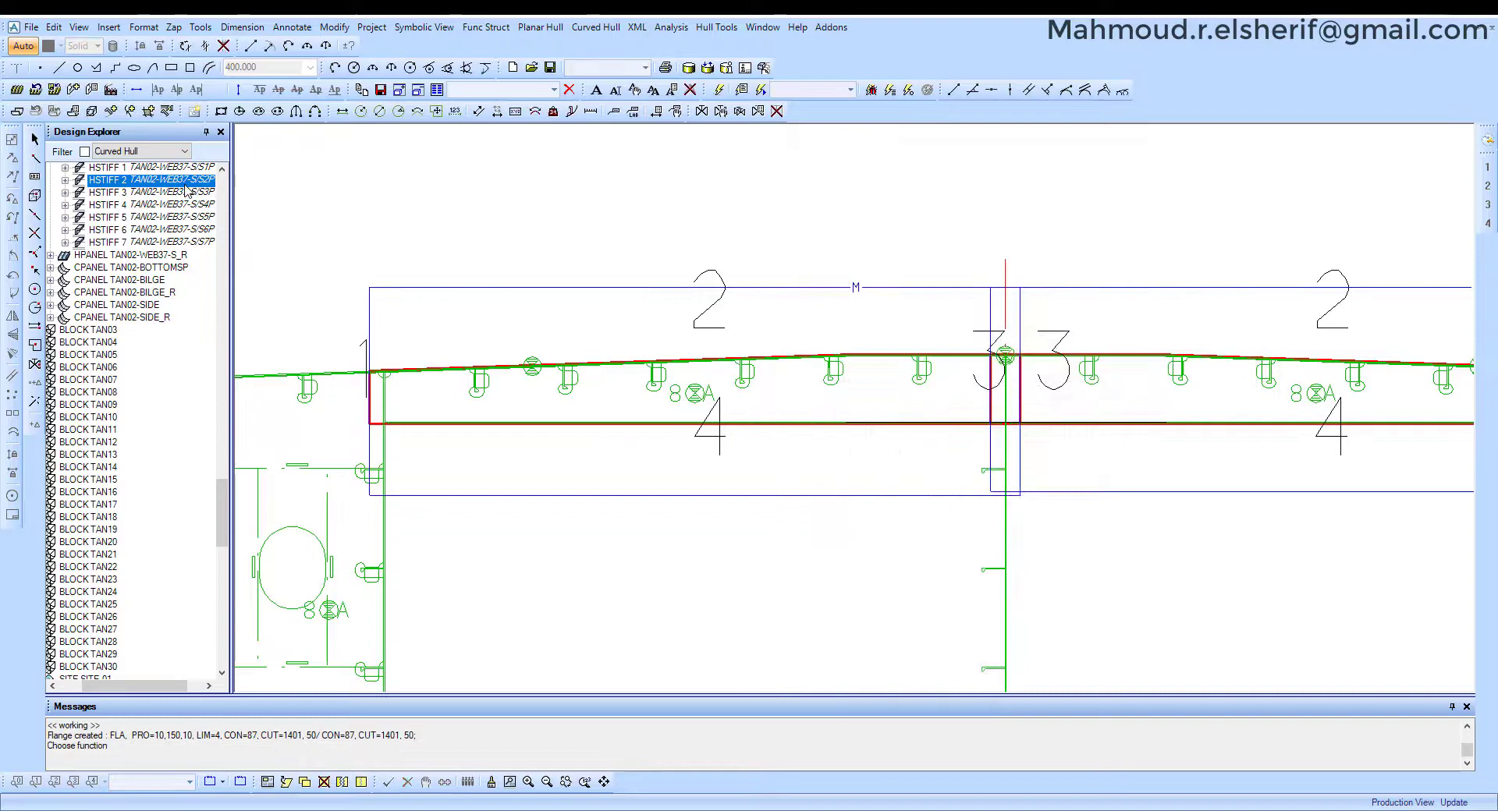
# Store panel TAN02-WEB37-D and save the work.
pyautogui.click(55, 89)
pyautogui.press('Return')
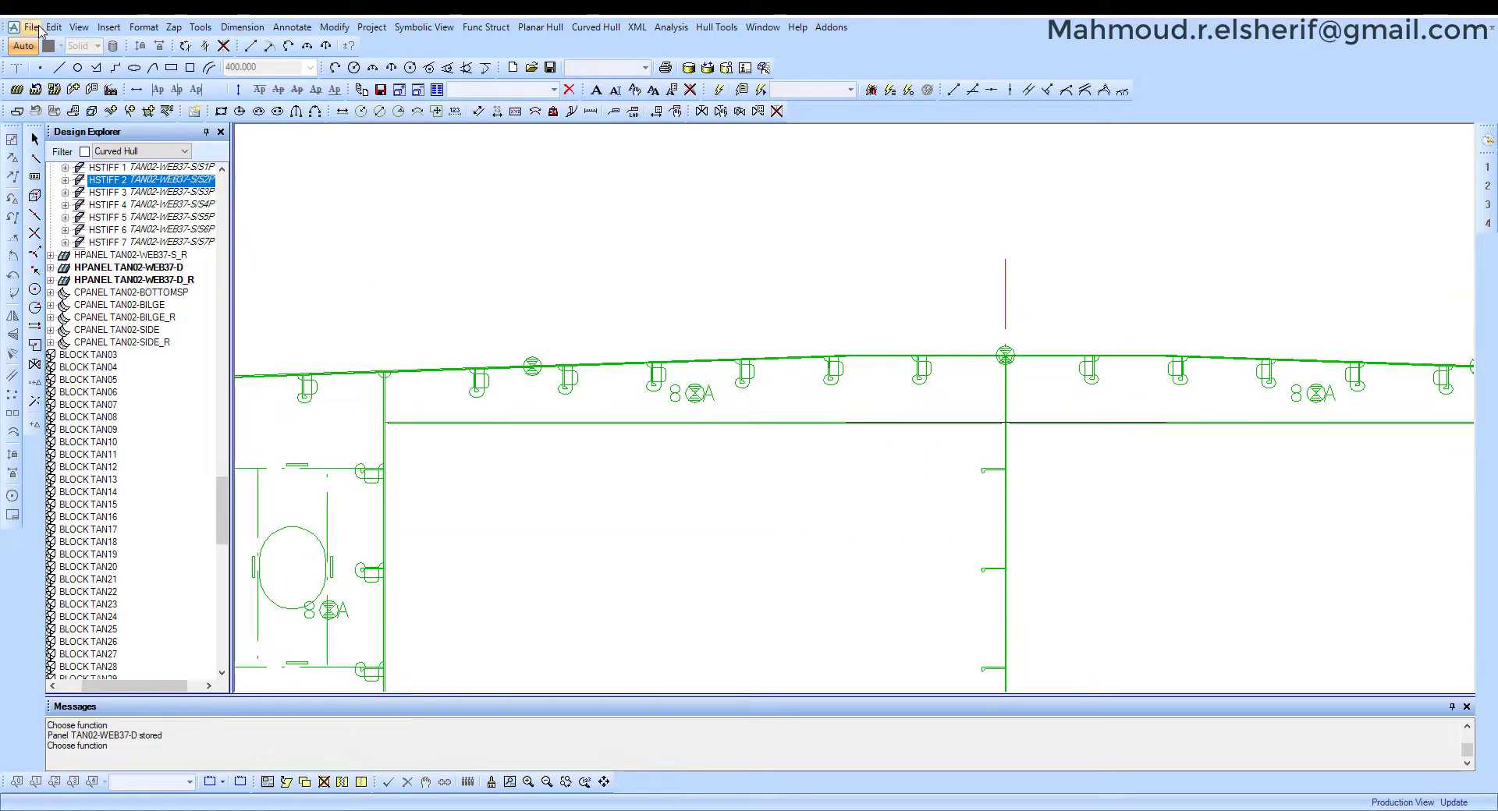
pyautogui.click(33, 27)
pyautogui.click(59, 174)
pyautogui.click(679, 428)
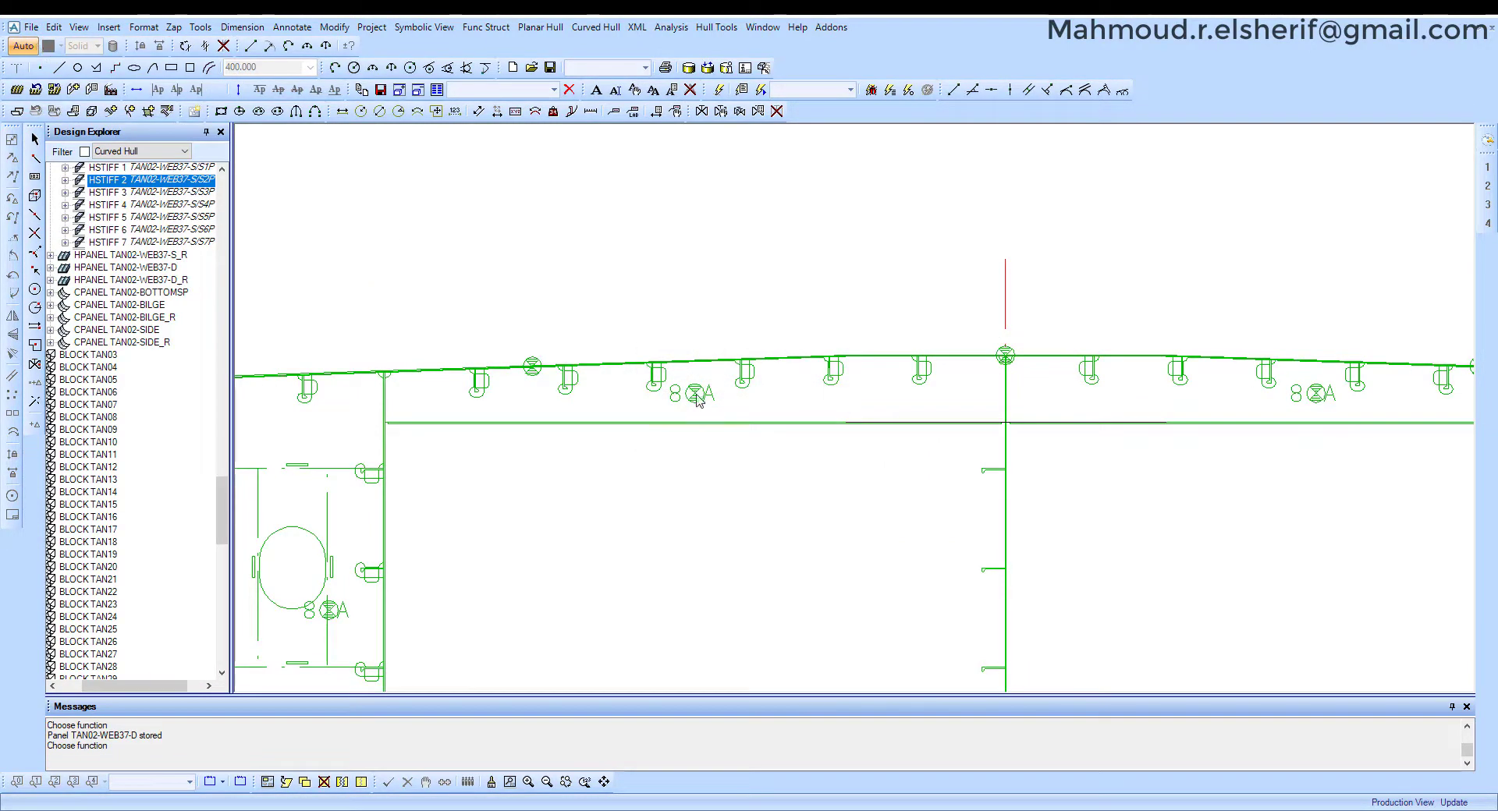
# Reopen the deck web panel for editing and set up a plate notch along its upper limit 2.
pyautogui.scroll(1, 696, 398)
pyautogui.scroll(1, 525, 400)
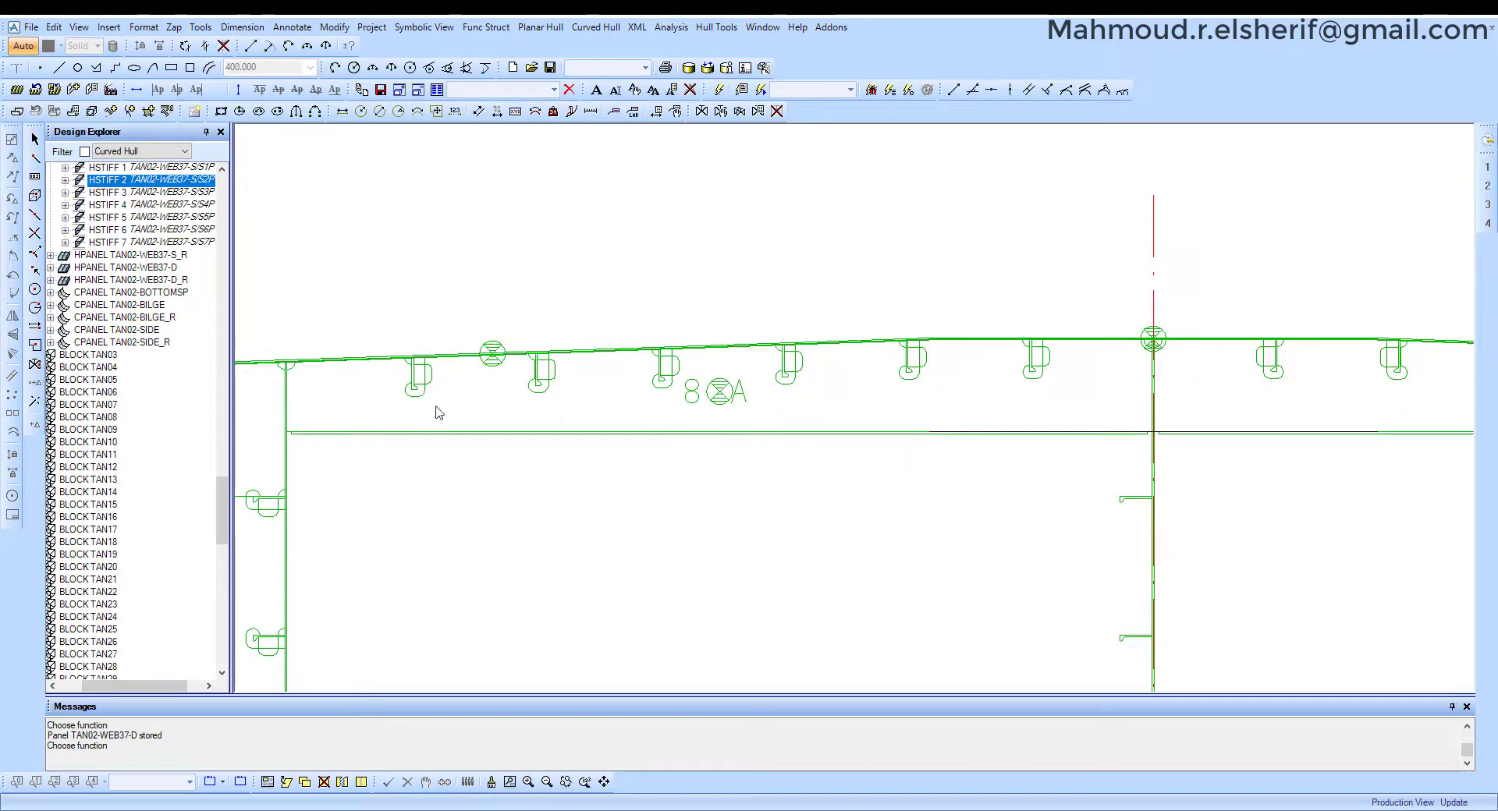
pyautogui.moveTo(583, 440); pyautogui.dragTo(618, 480, button='middle')
pyautogui.rightClick(774, 438)
pyautogui.click(858, 595)
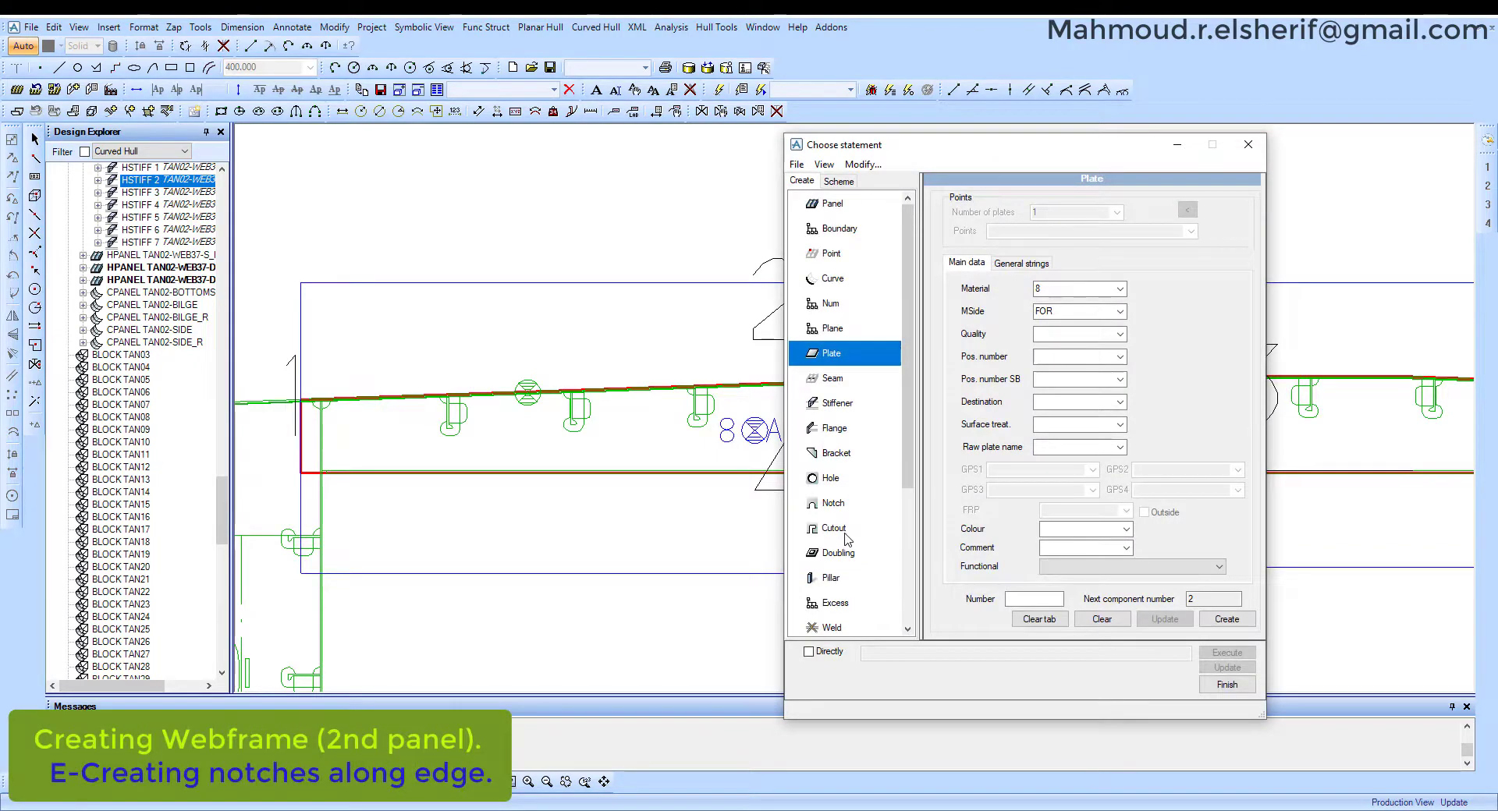
pyautogui.click(816, 507)
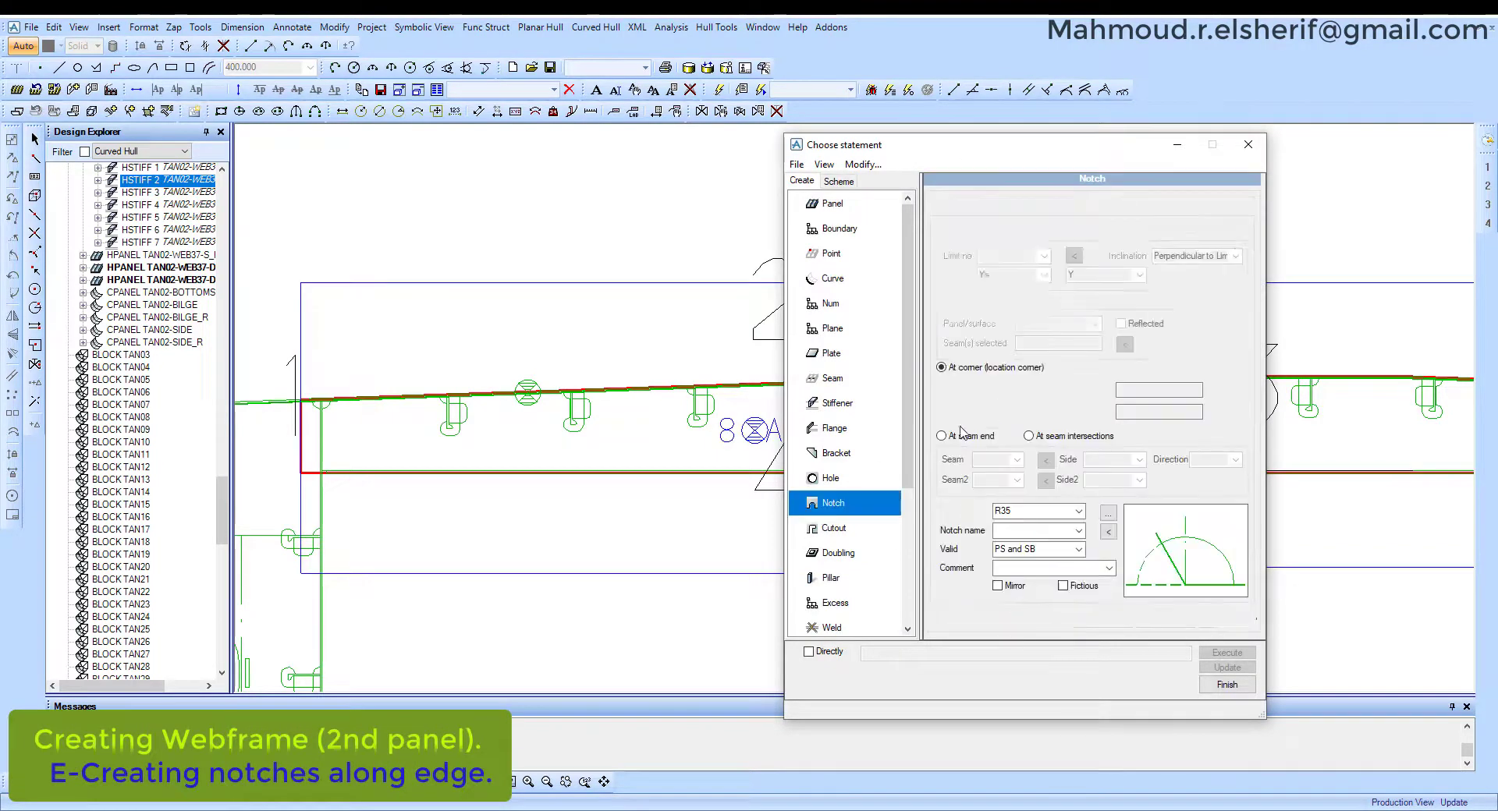
pyautogui.click(1073, 256)
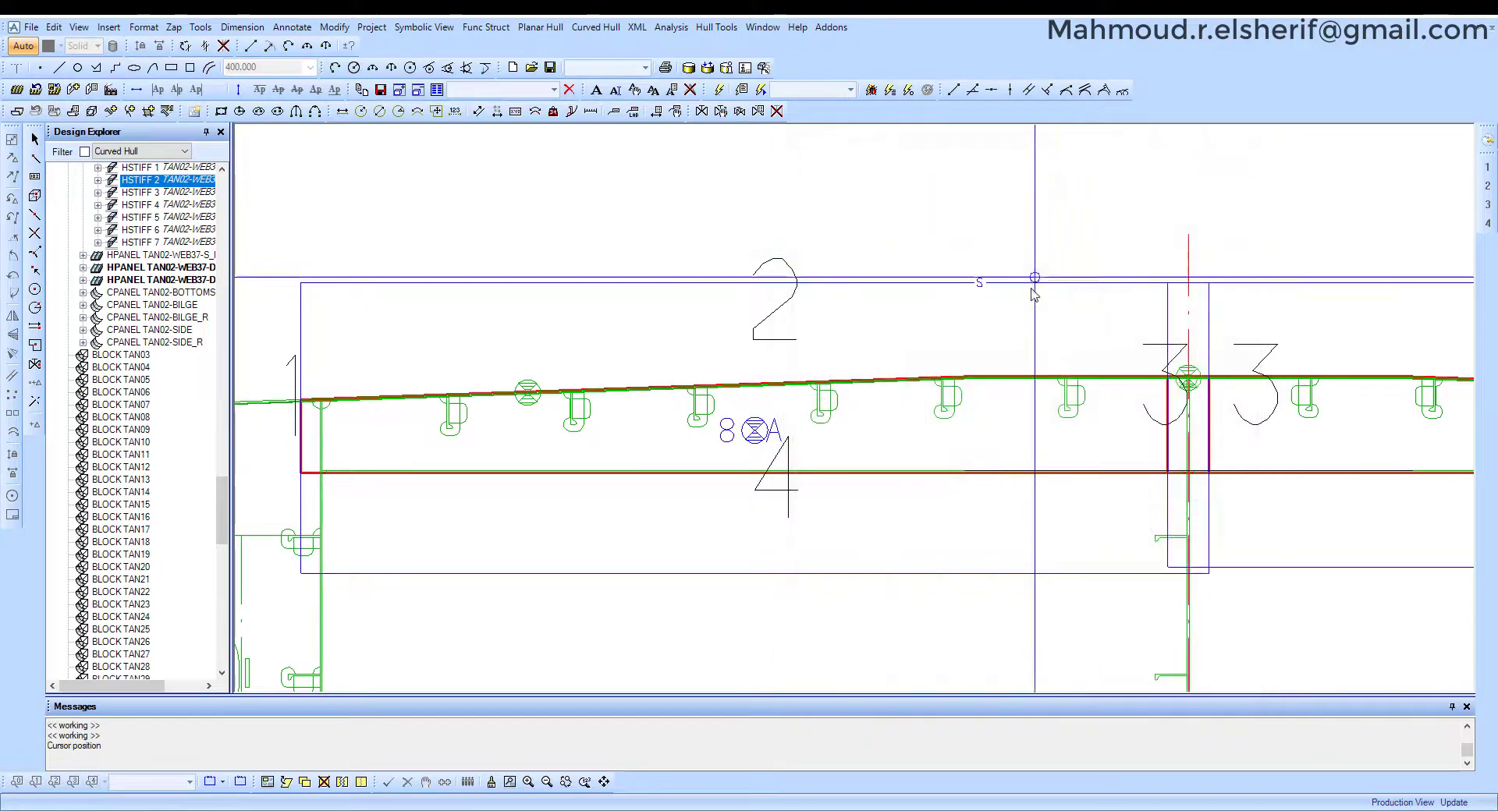
pyautogui.click(1037, 381)
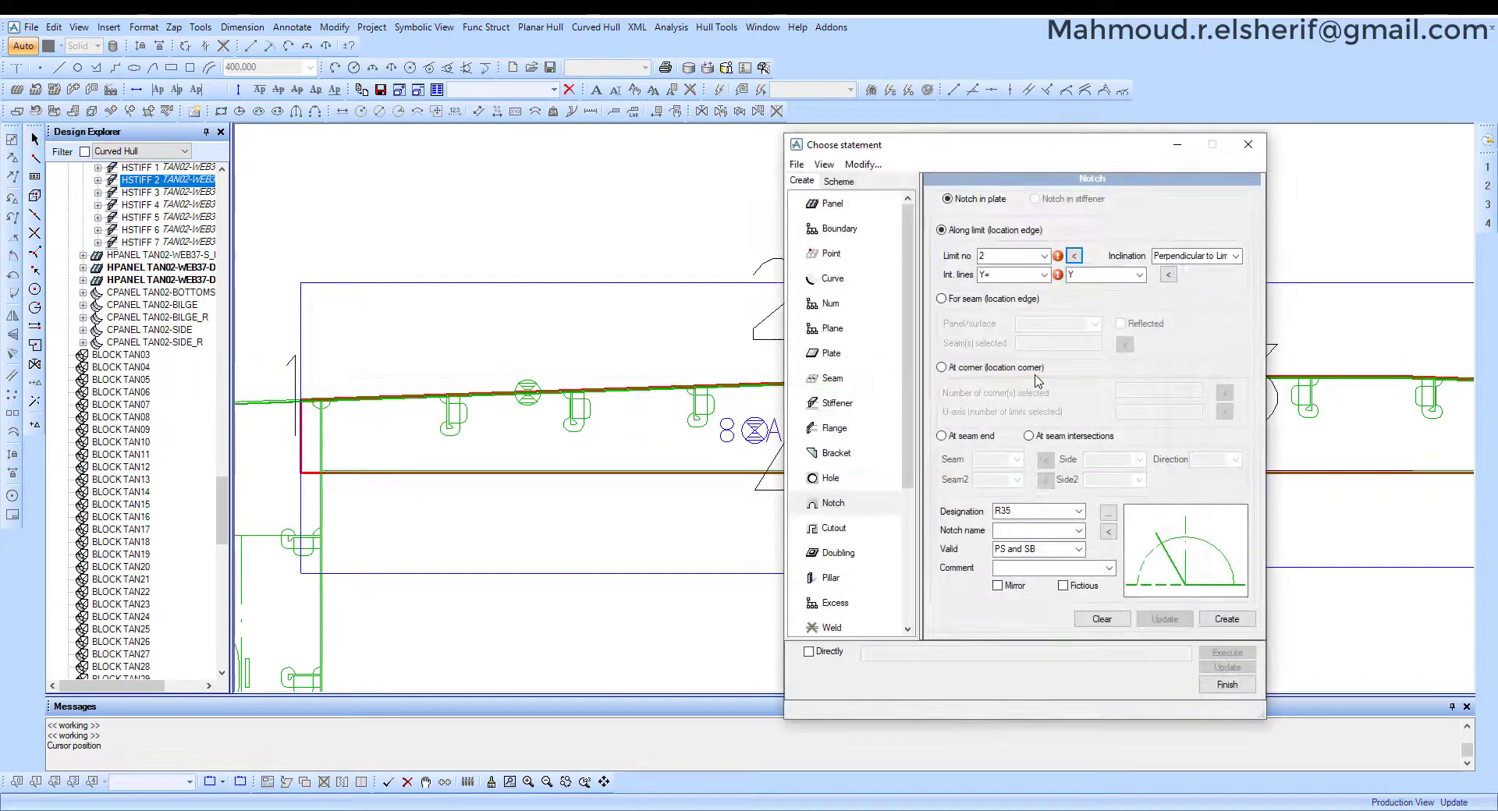
# Create an R20 notch at the deck knuckle's node point, valid for PS and SB, and store the panel.
pyautogui.click(1169, 284)
pyautogui.scroll(4, 1038, 402)
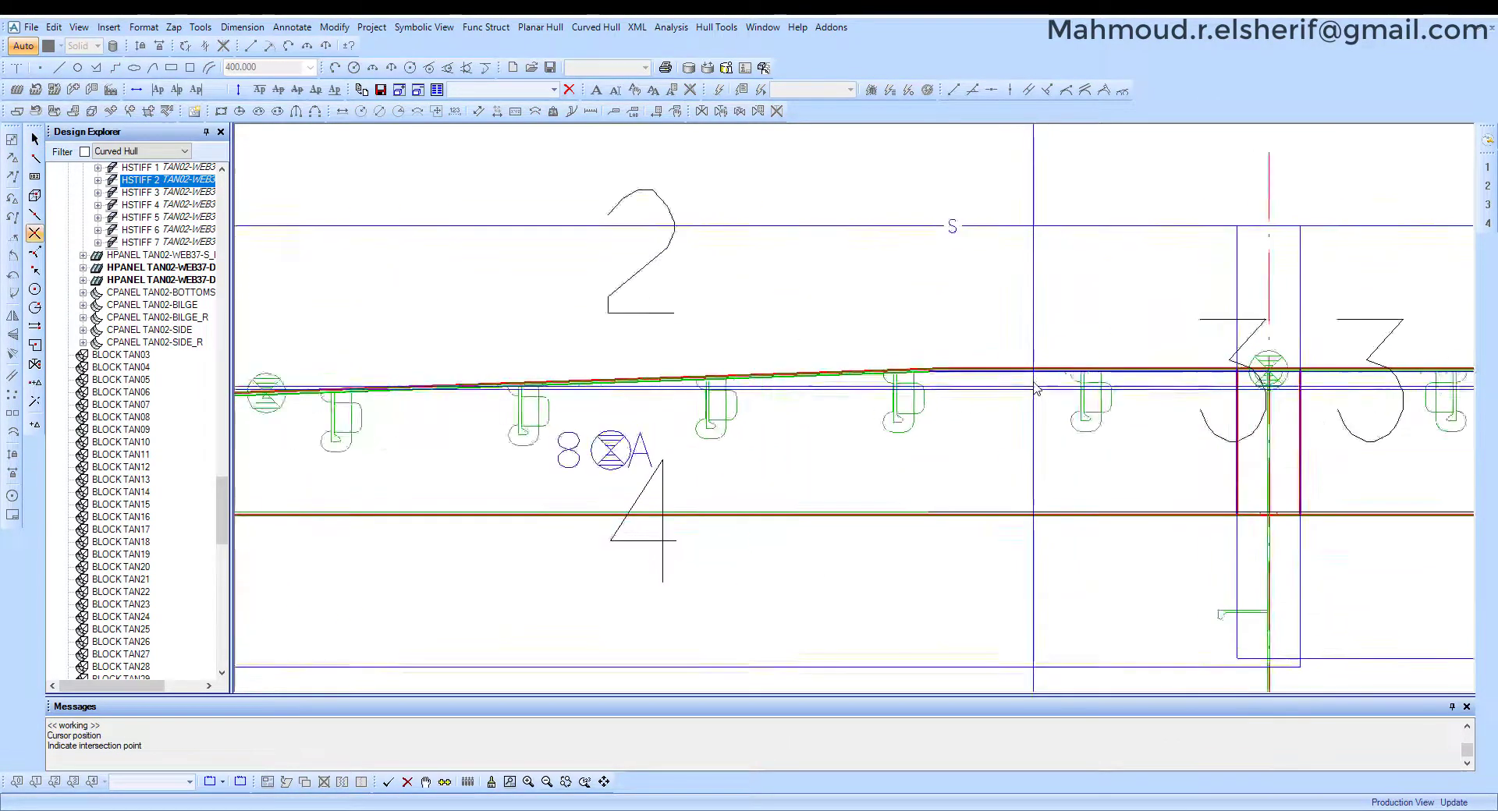
pyautogui.rightClick(908, 388)
pyautogui.click(956, 413)
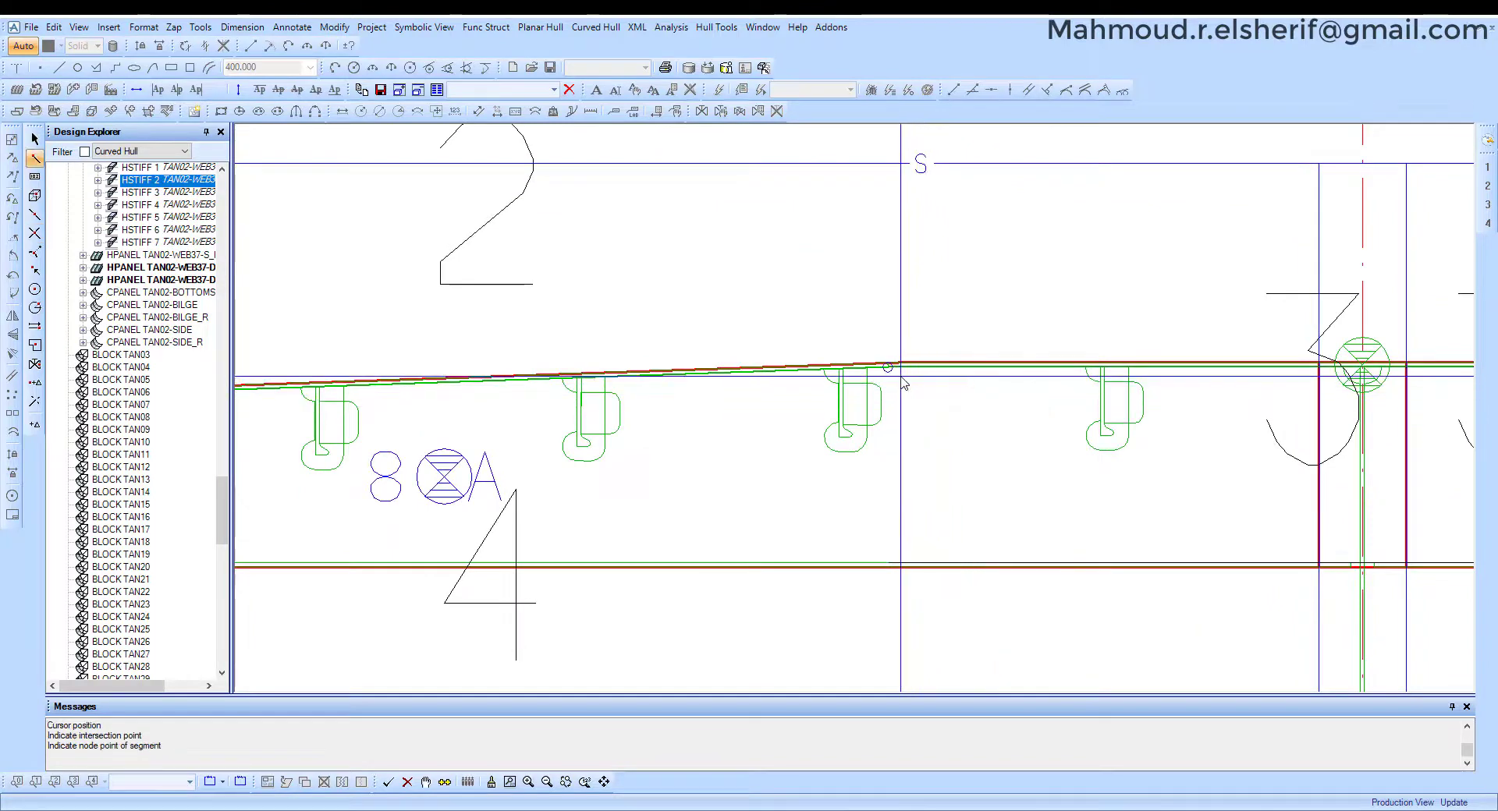
pyautogui.click(911, 398)
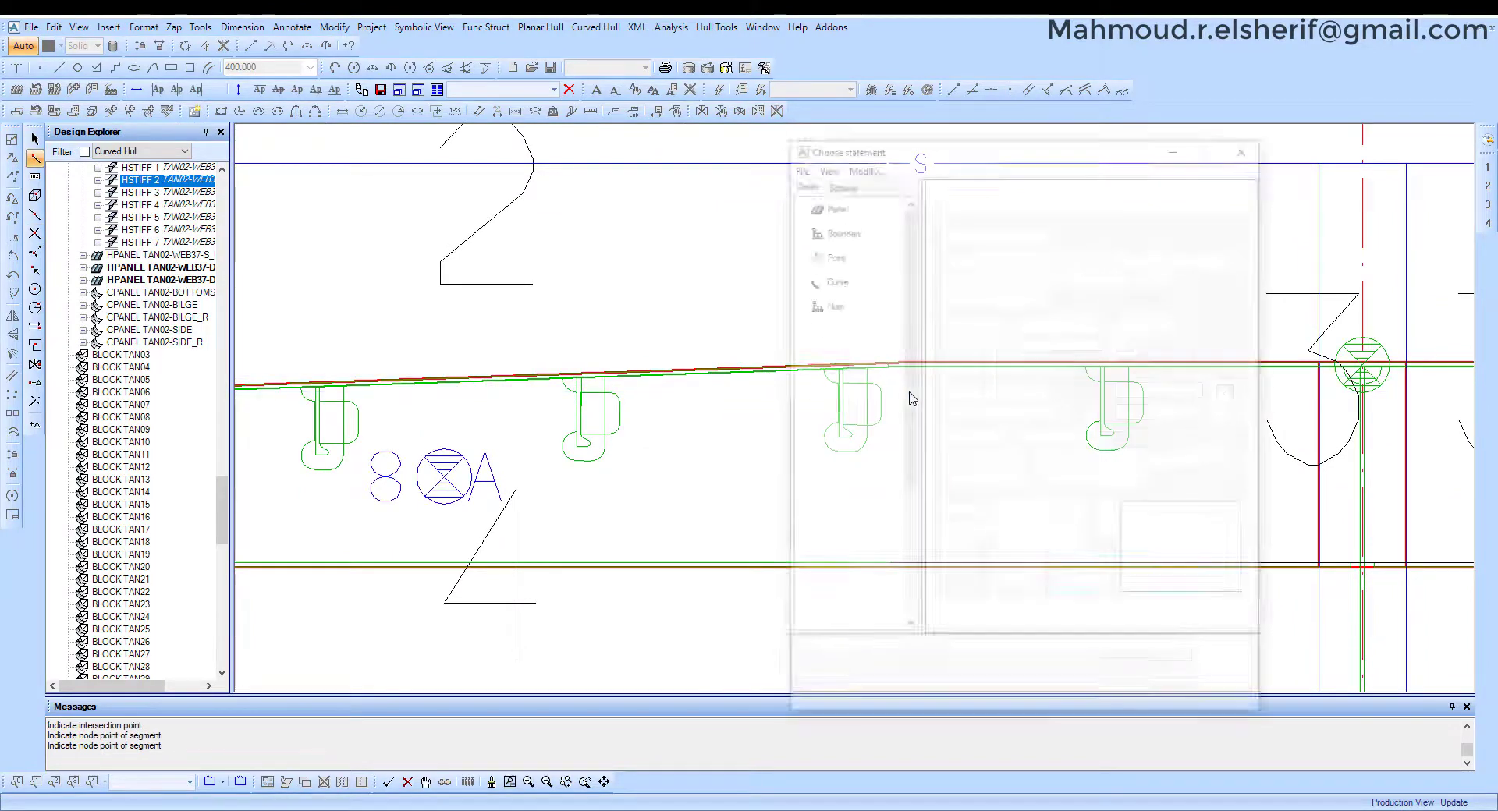
pyautogui.doubleClick(1025, 512)
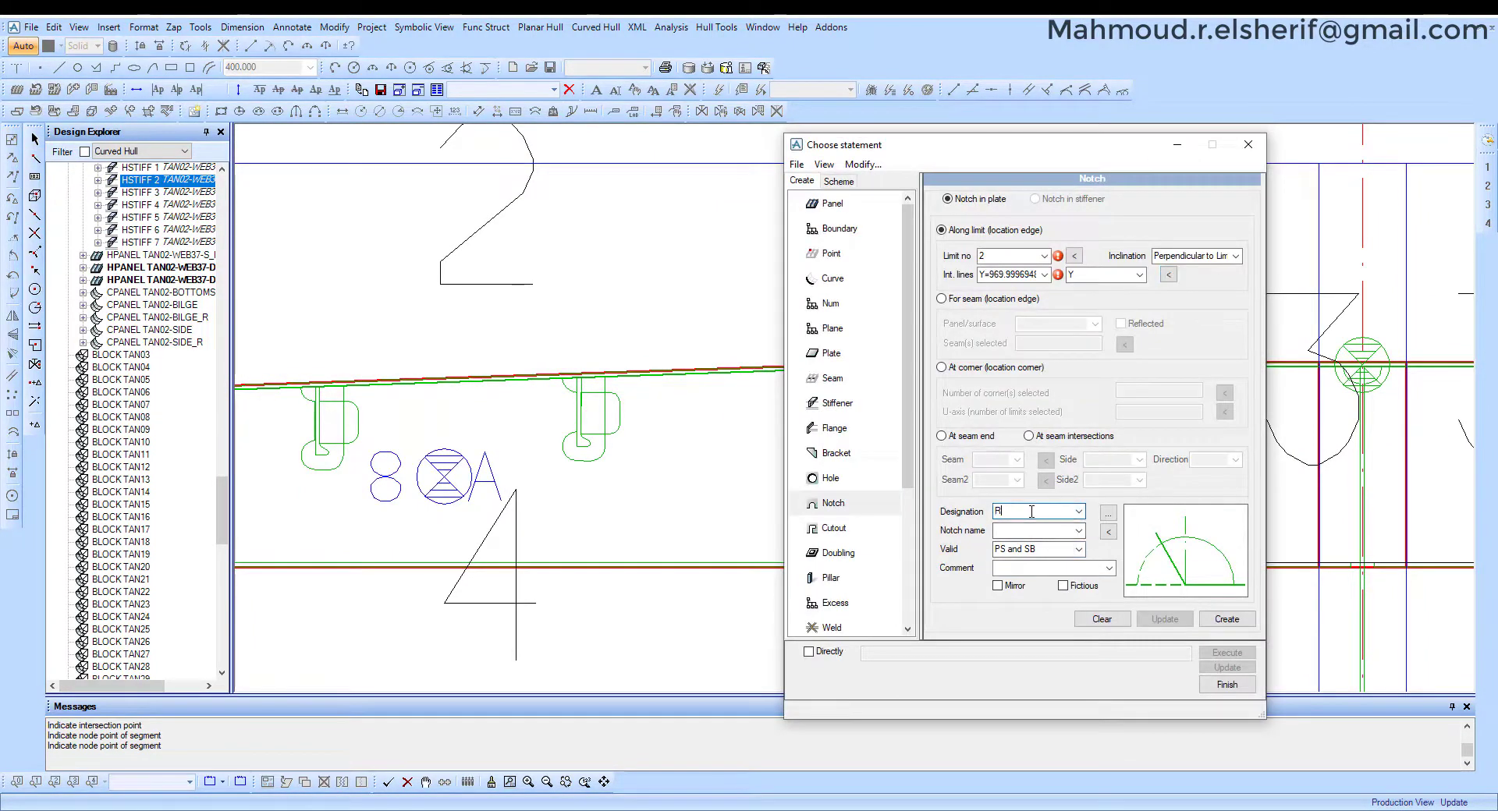
pyautogui.click(1226, 619)
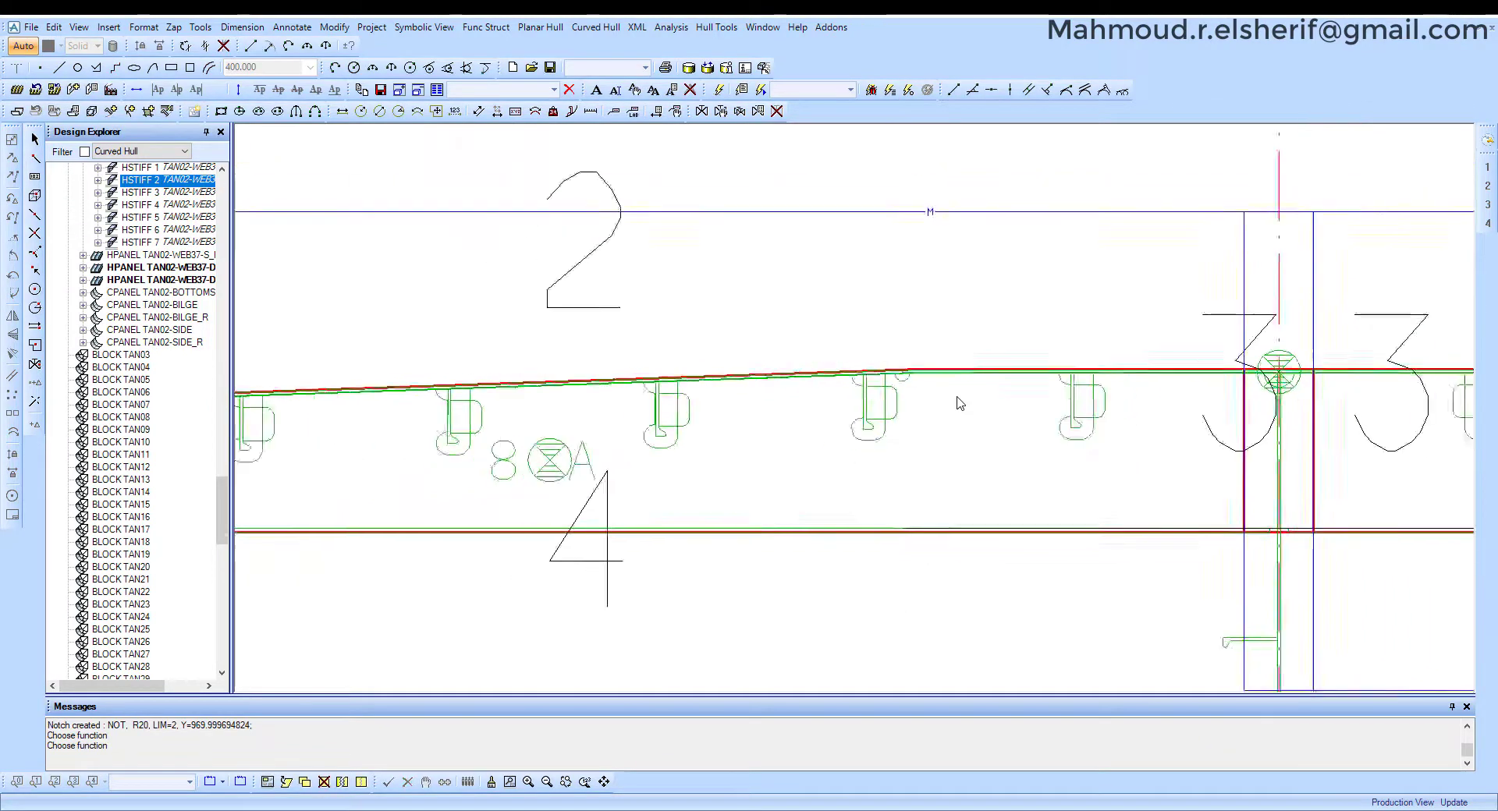
pyautogui.click(53, 111)
pyautogui.press('Return')
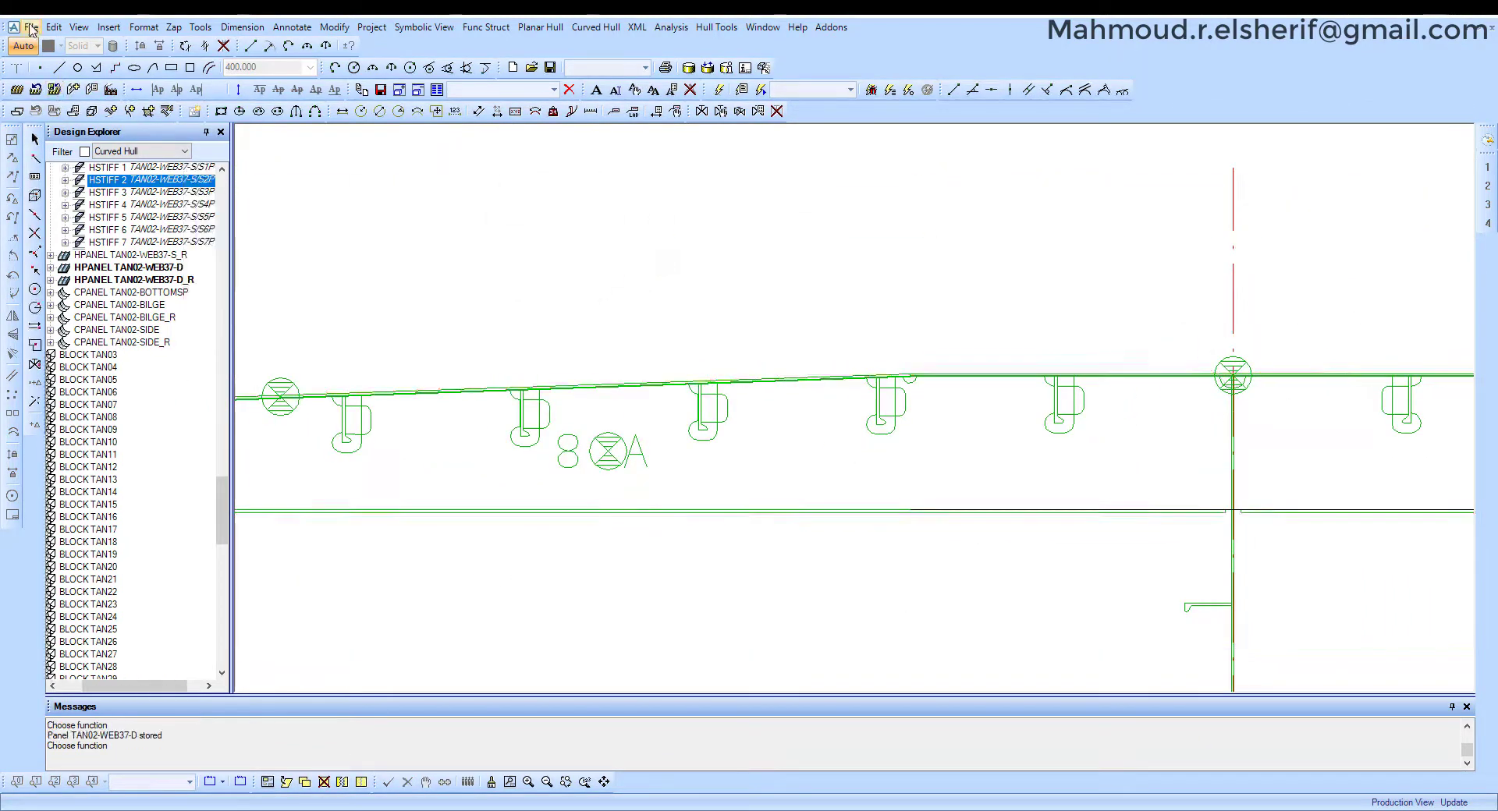
# Create the ordinary non-tight panel TAN02-WEB37-BHD in block TAN02, located from the FR37 view and valid for PS and SB.
pyautogui.scroll(-5, 902, 324)
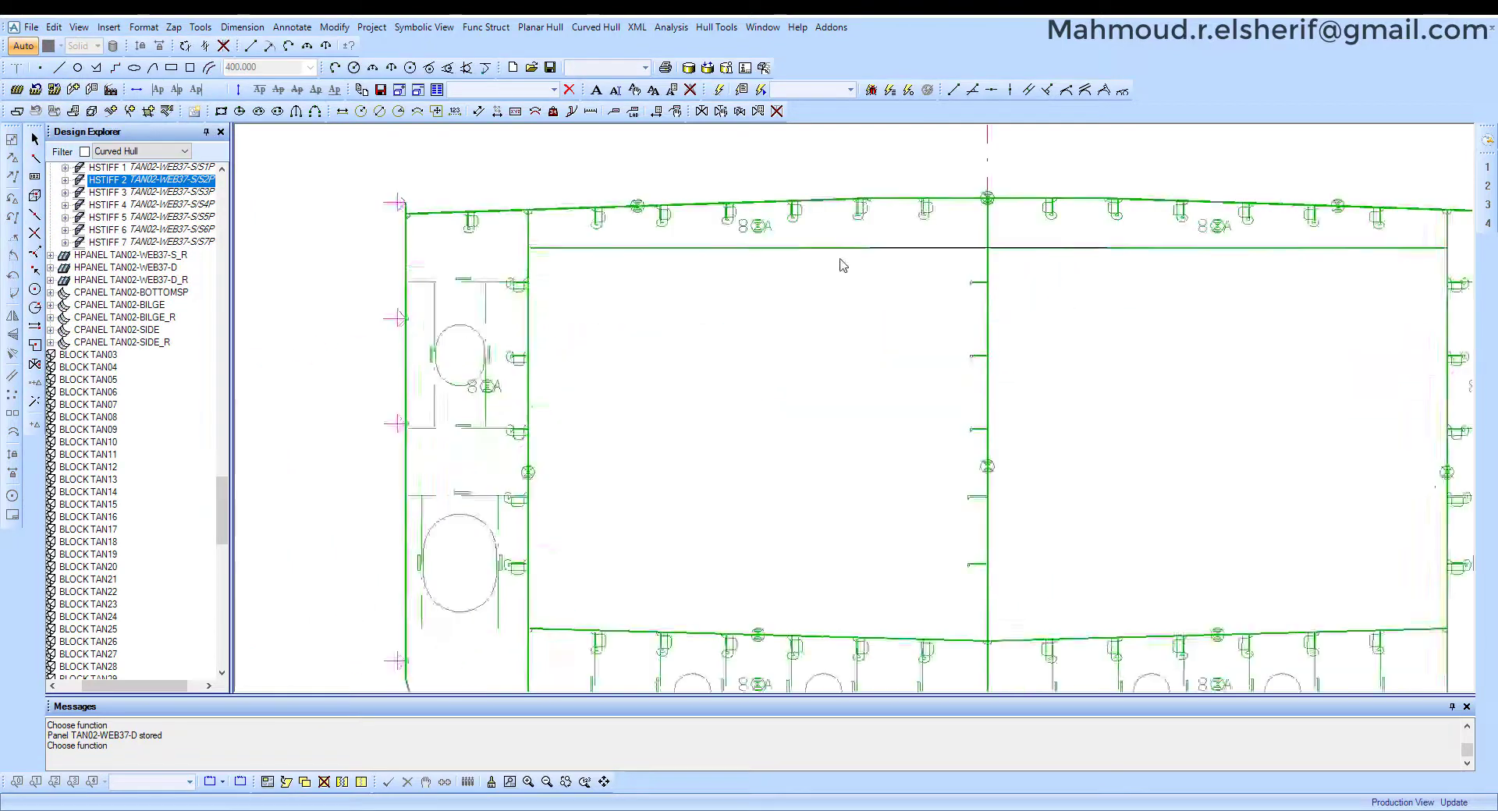
pyautogui.scroll(-1, 858, 293)
pyautogui.scroll(1, 832, 337)
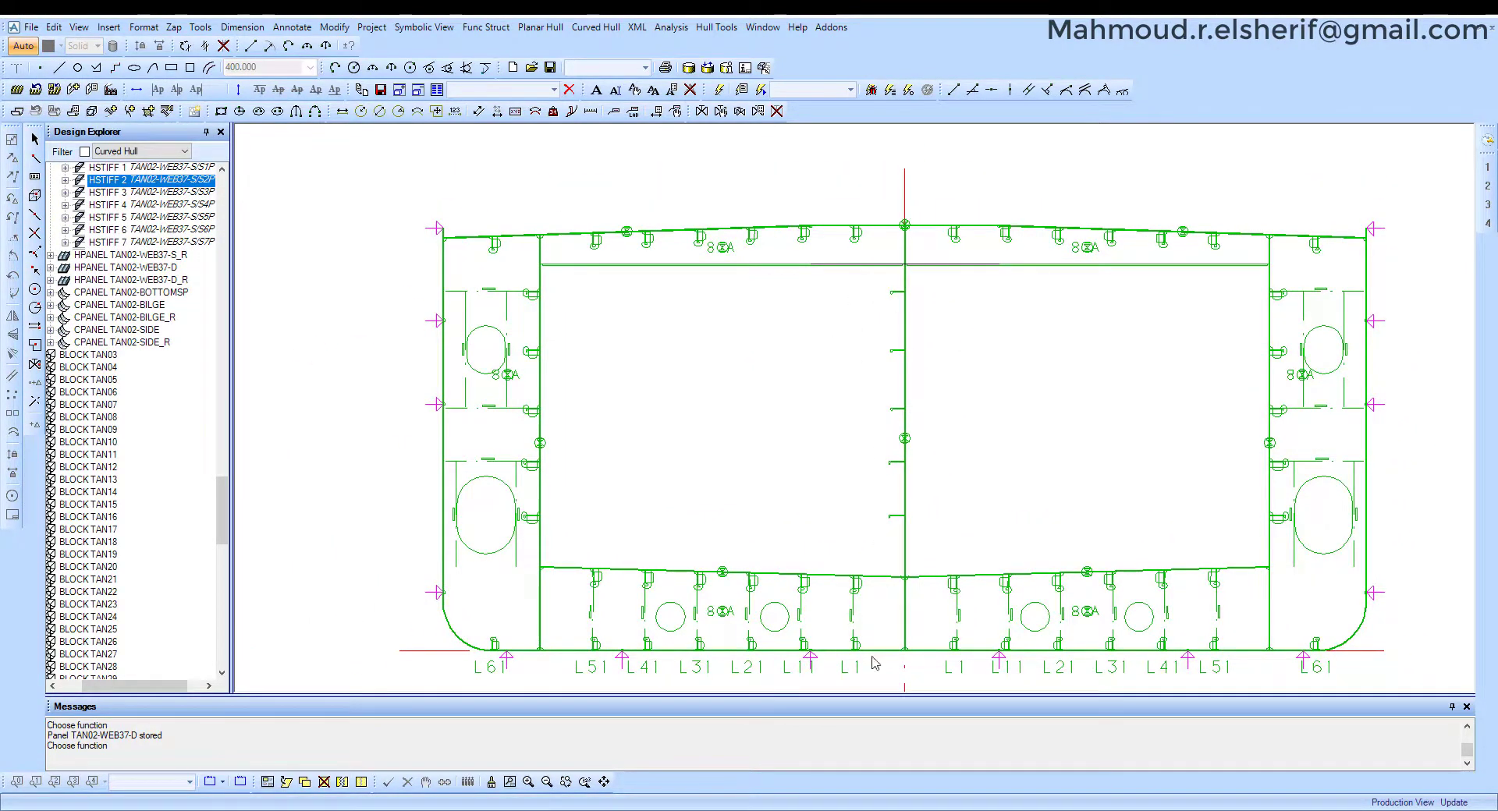
pyautogui.scroll(1, 970, 458)
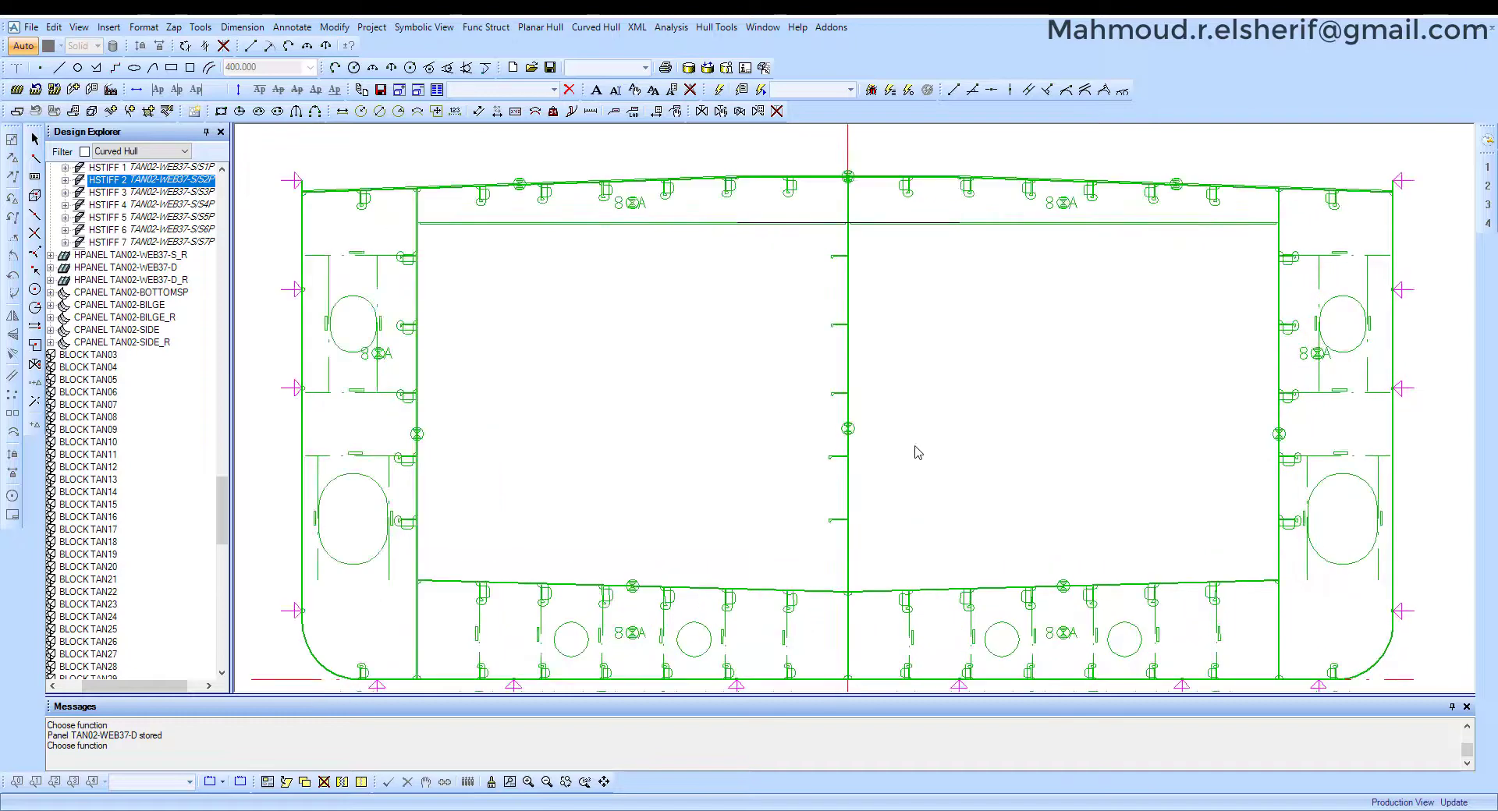
pyautogui.click(74, 90)
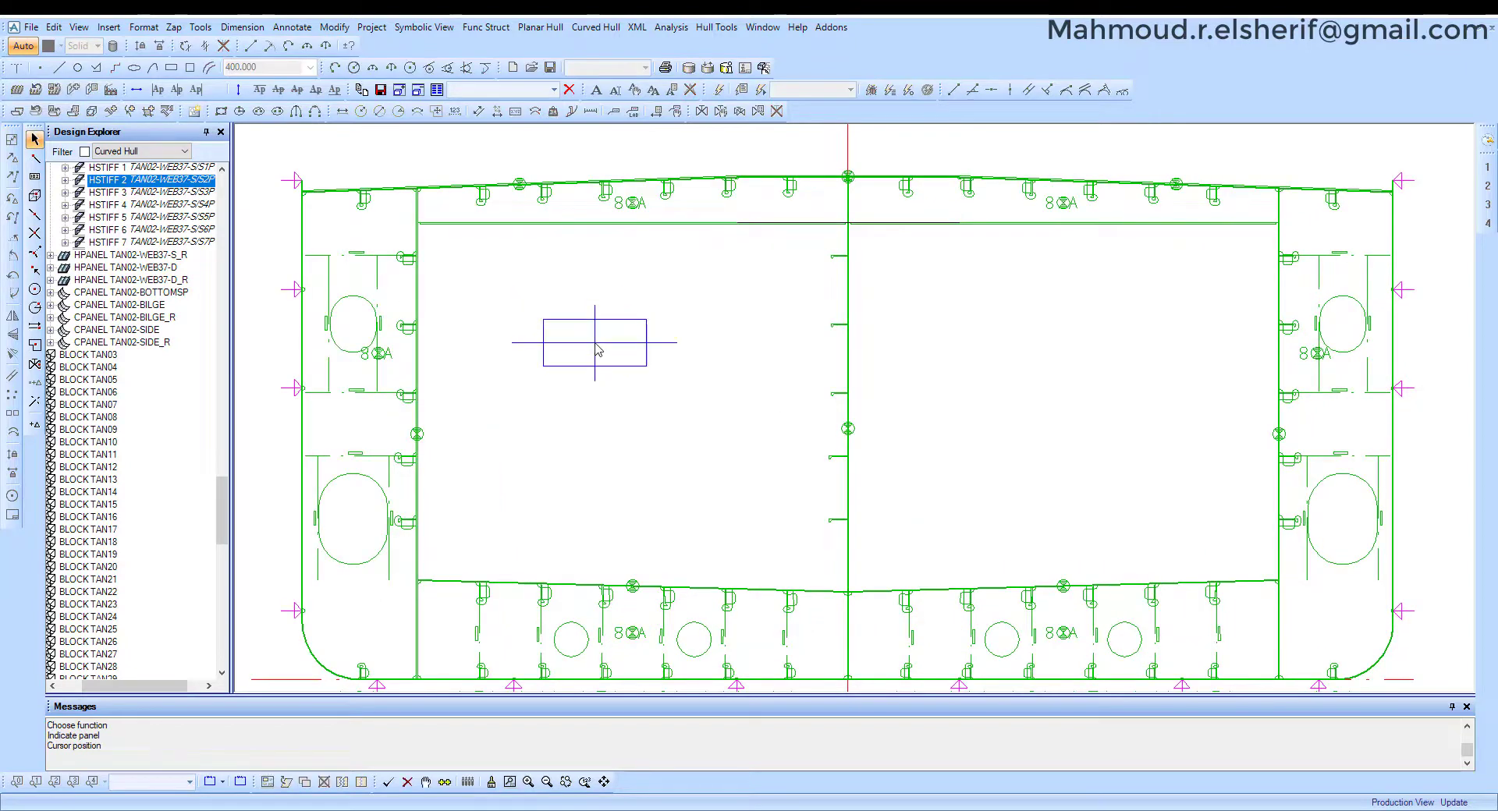
pyautogui.click(856, 429)
pyautogui.click(1112, 504)
pyautogui.click(796, 444)
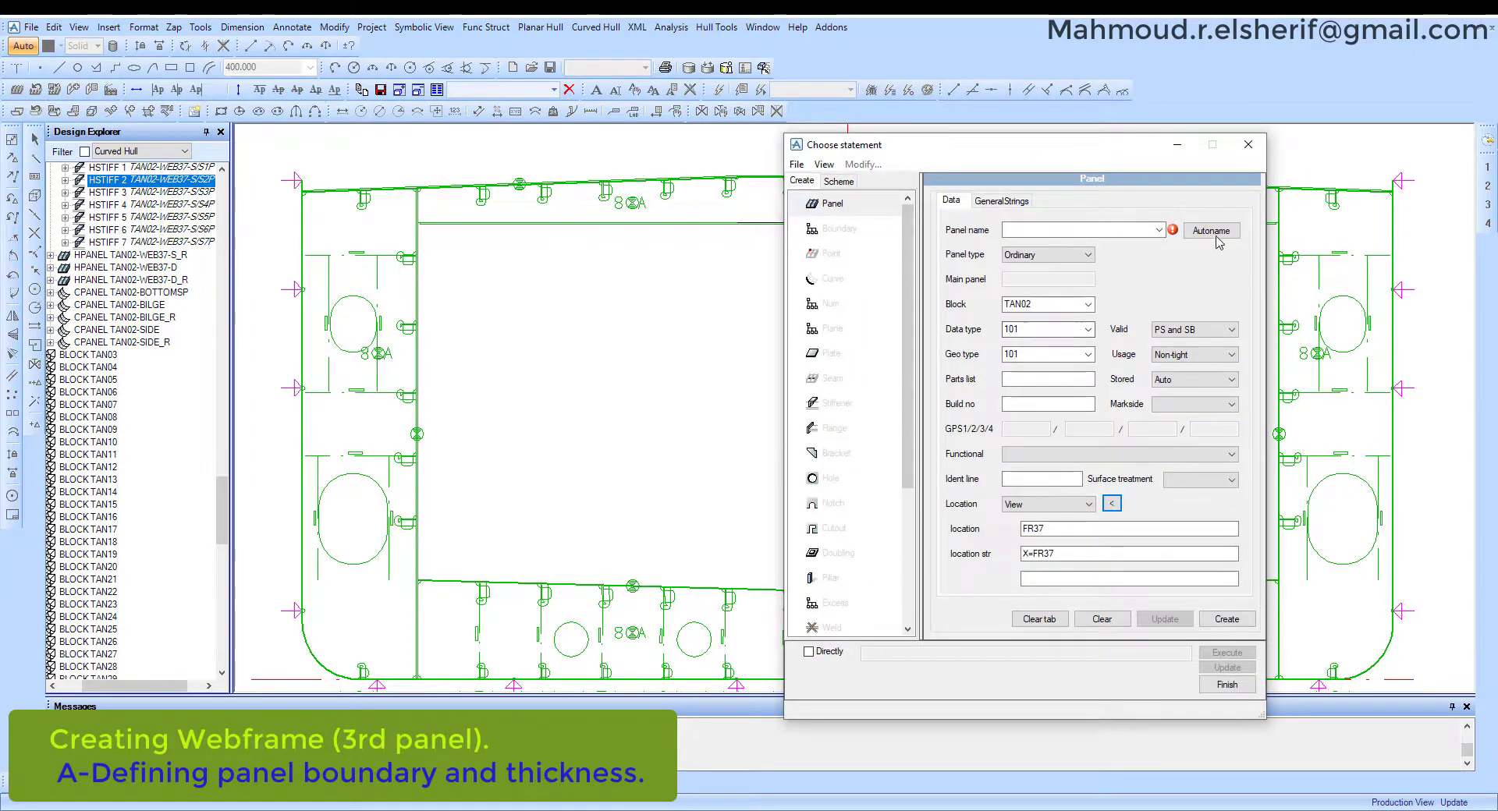
pyautogui.click(1215, 235)
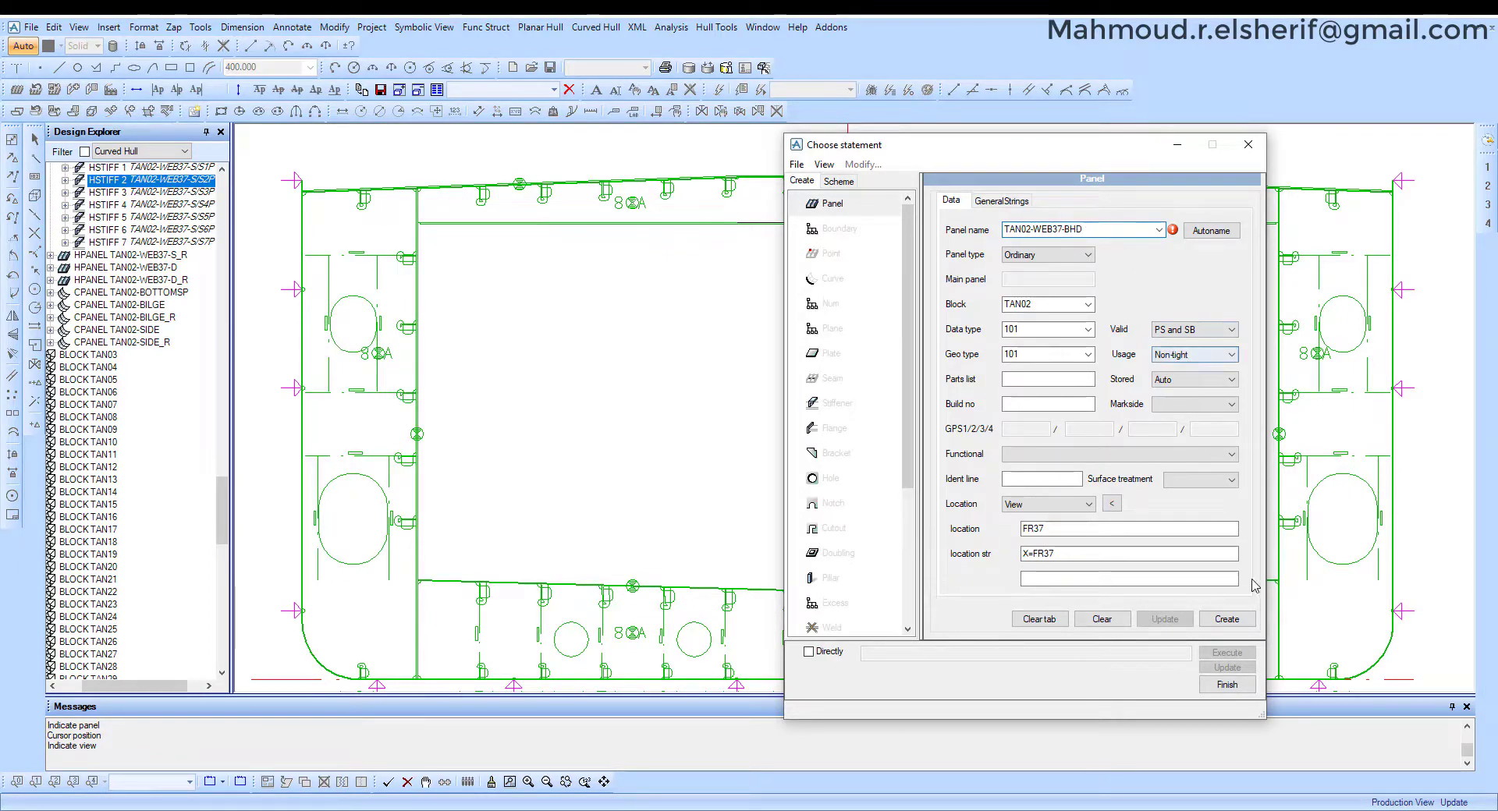
pyautogui.click(1229, 618)
# Add the longitudinal bulkhead panel TAN02-LP0, side PS, as the first intersecting-panel limit of the boundary.
pyautogui.click(1110, 548)
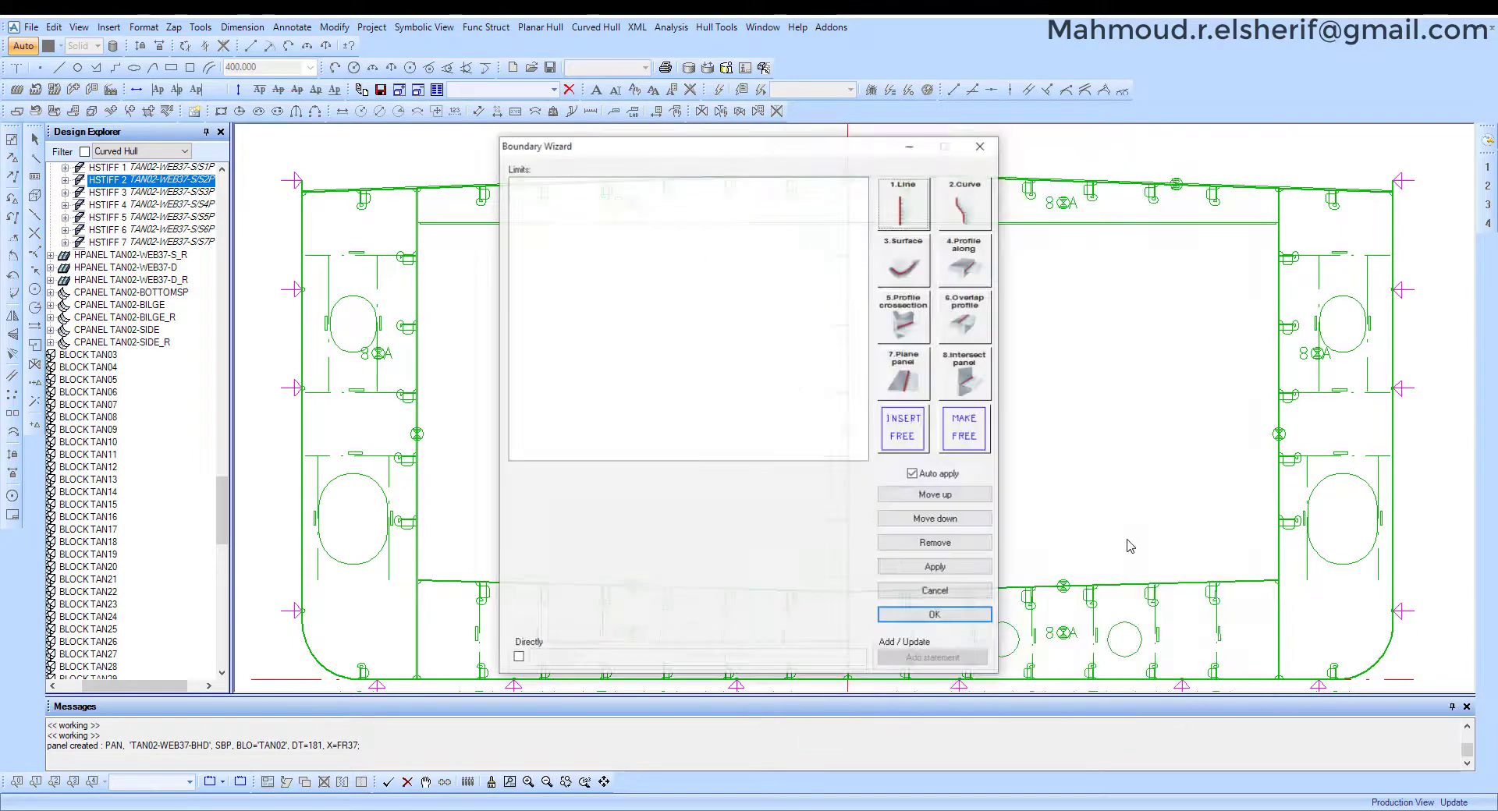
pyautogui.click(966, 378)
pyautogui.click(820, 529)
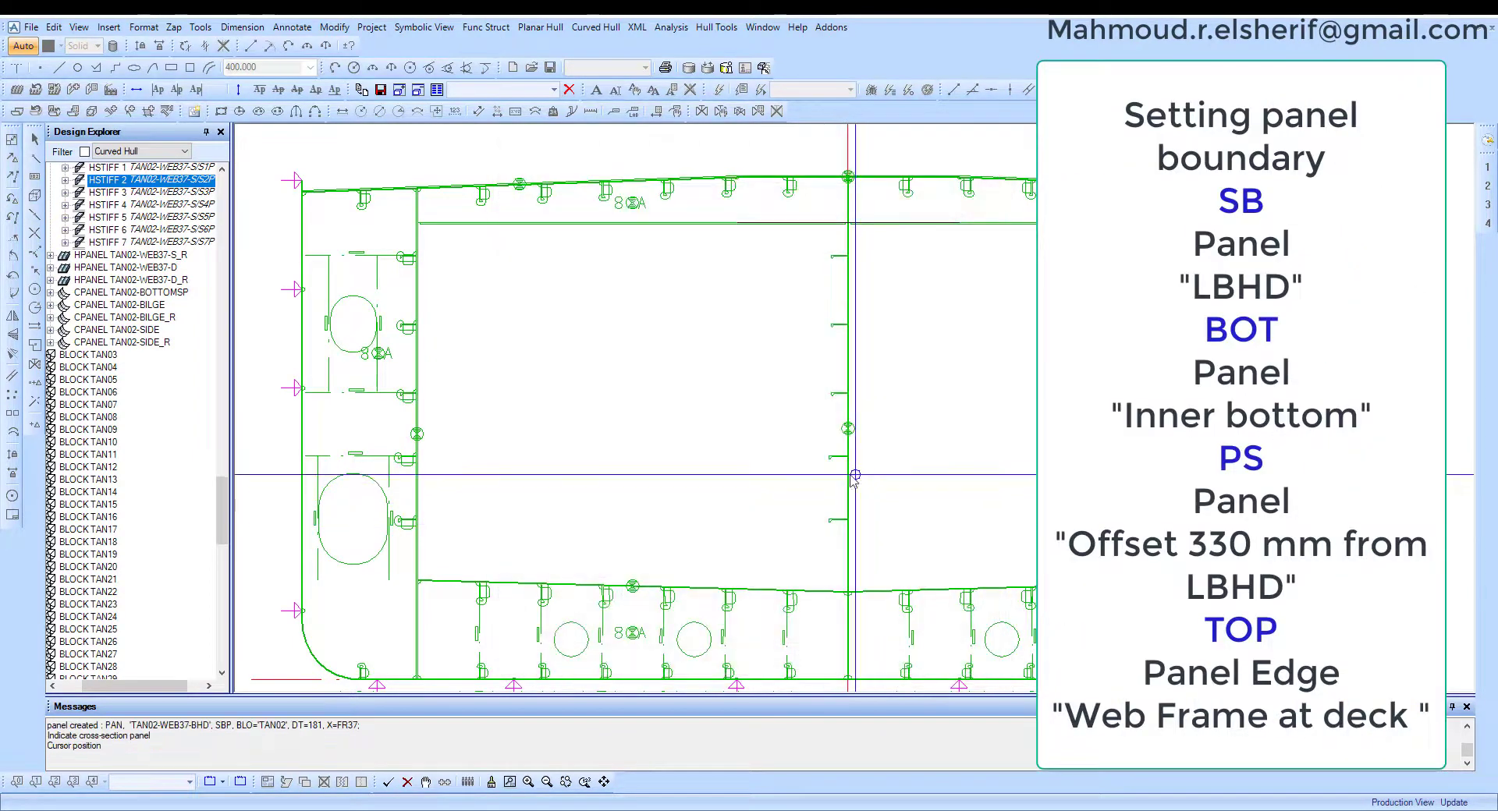
pyautogui.click(850, 390)
pyautogui.click(704, 522)
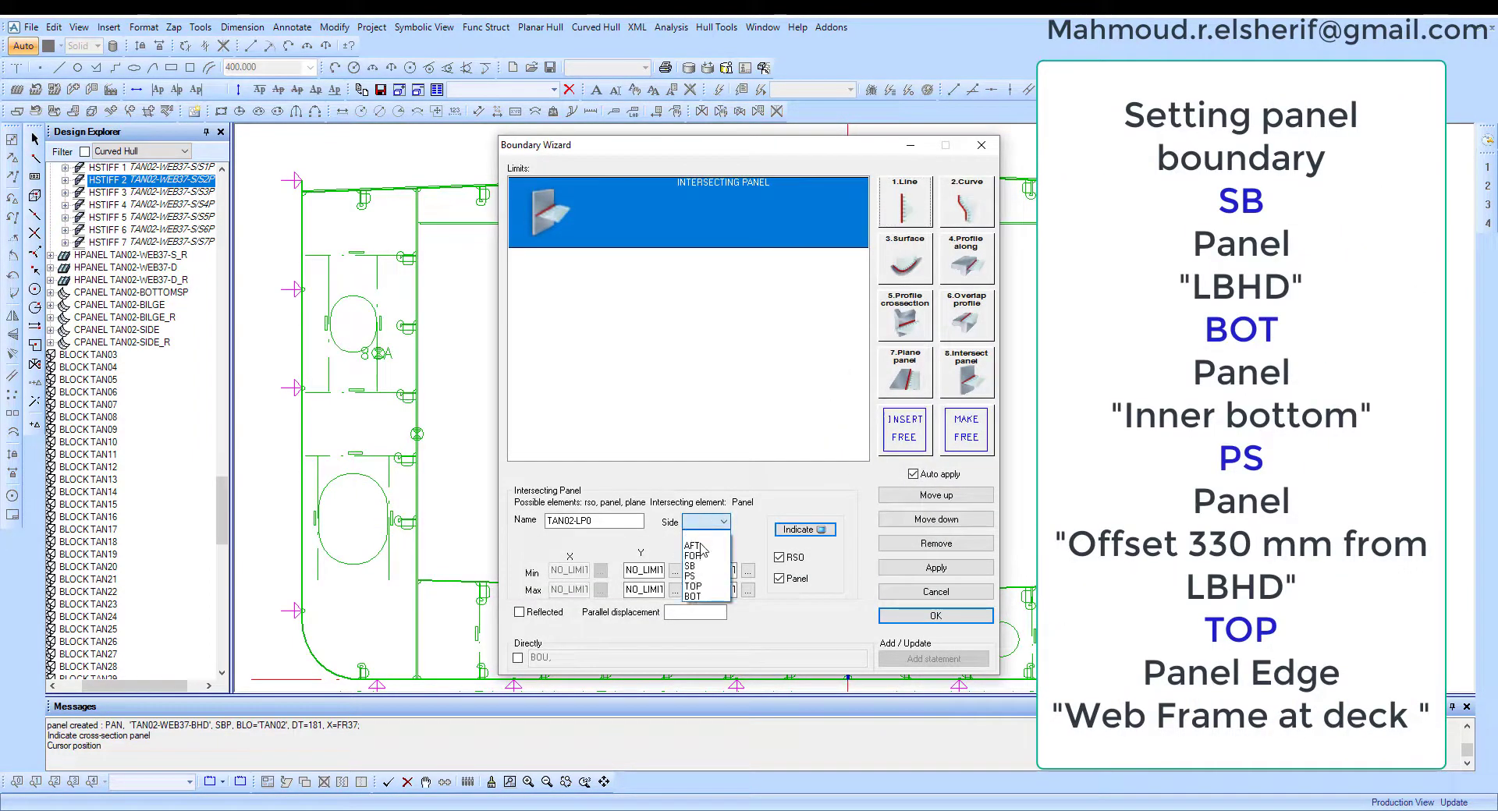
pyautogui.click(691, 538)
# Add the inner bottom panel TAN02-XYZ_2, side TOP, as the second intersecting-panel limit.
pyautogui.click(967, 383)
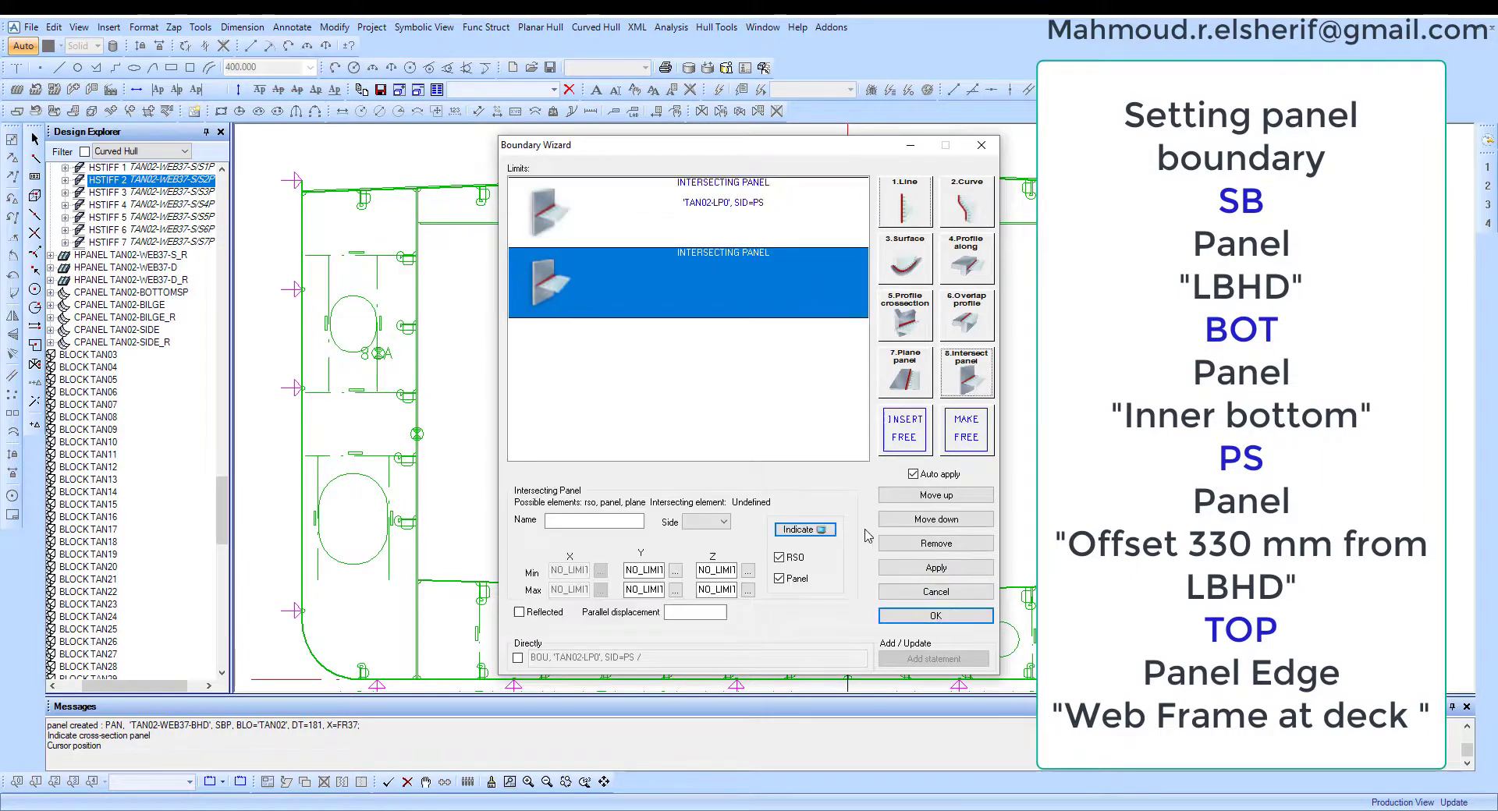
pyautogui.click(826, 537)
pyautogui.click(817, 599)
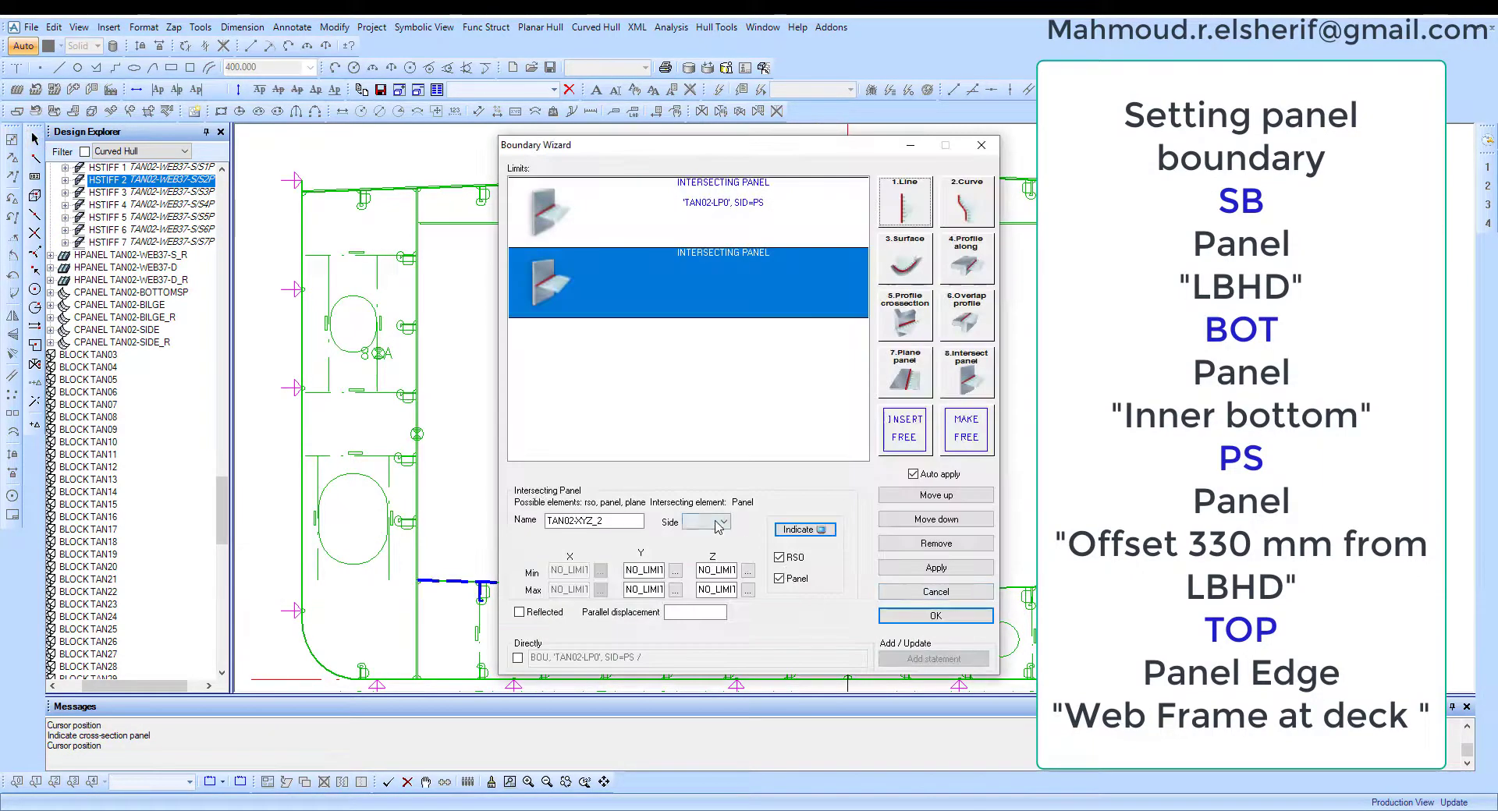
pyautogui.click(716, 522)
pyautogui.click(702, 581)
pyautogui.click(942, 570)
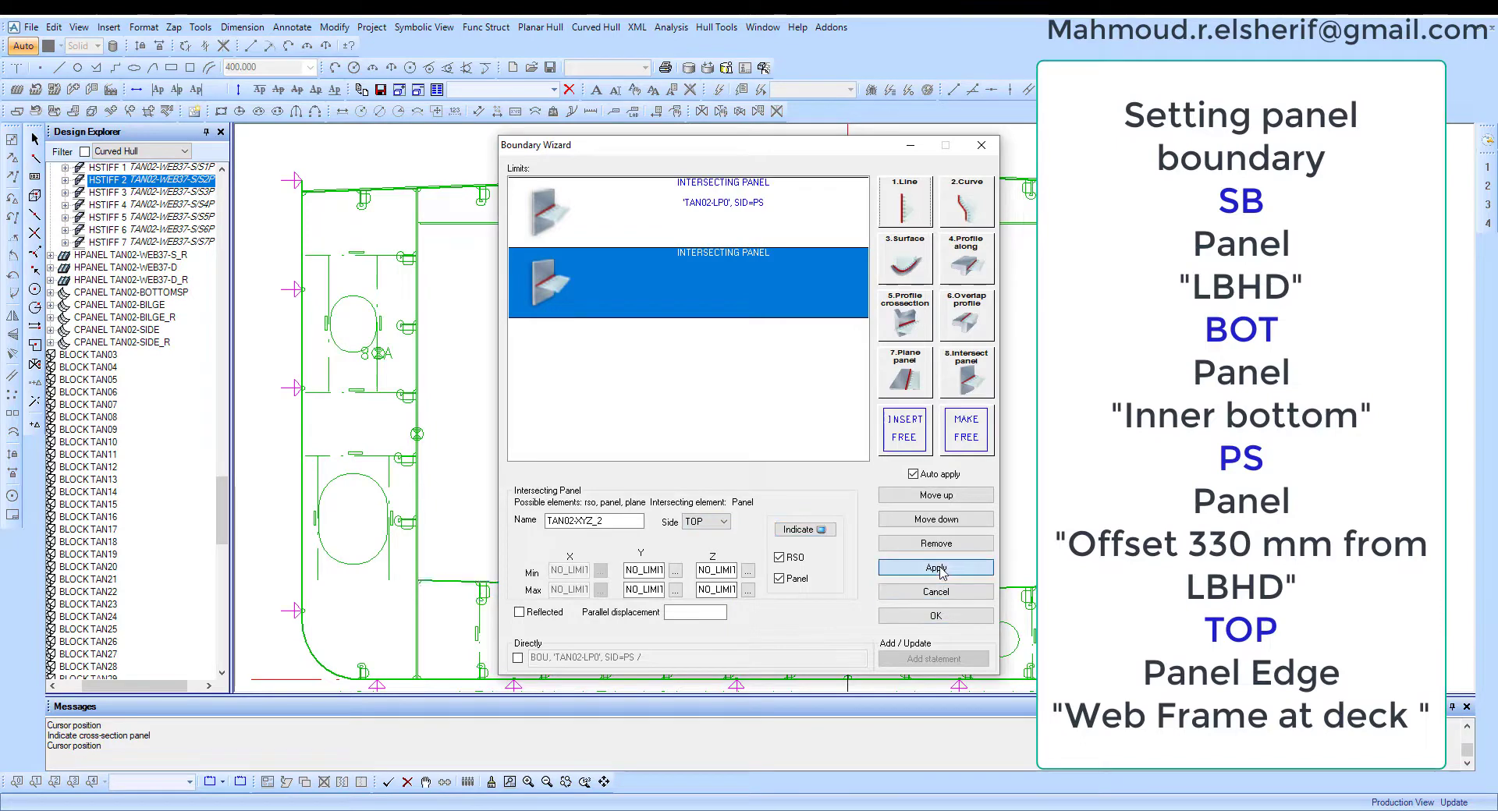
# Add a third intersecting-panel limit from bulkhead TAN02-LP0, side PS, with a parallel displacement of 350.
pyautogui.moveTo(835, 153); pyautogui.dragTo(648, 171)
pyautogui.click(791, 404)
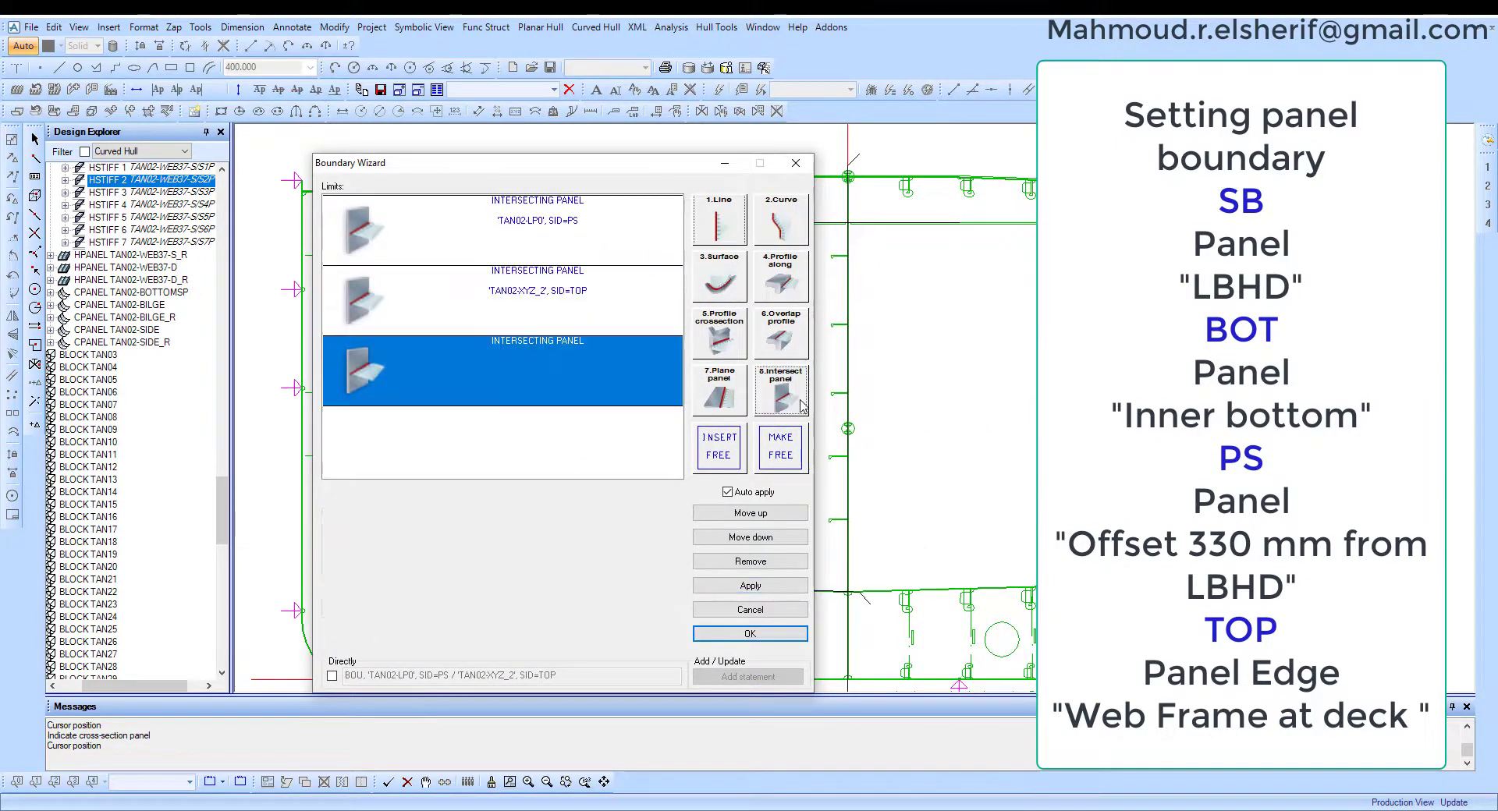
pyautogui.click(631, 548)
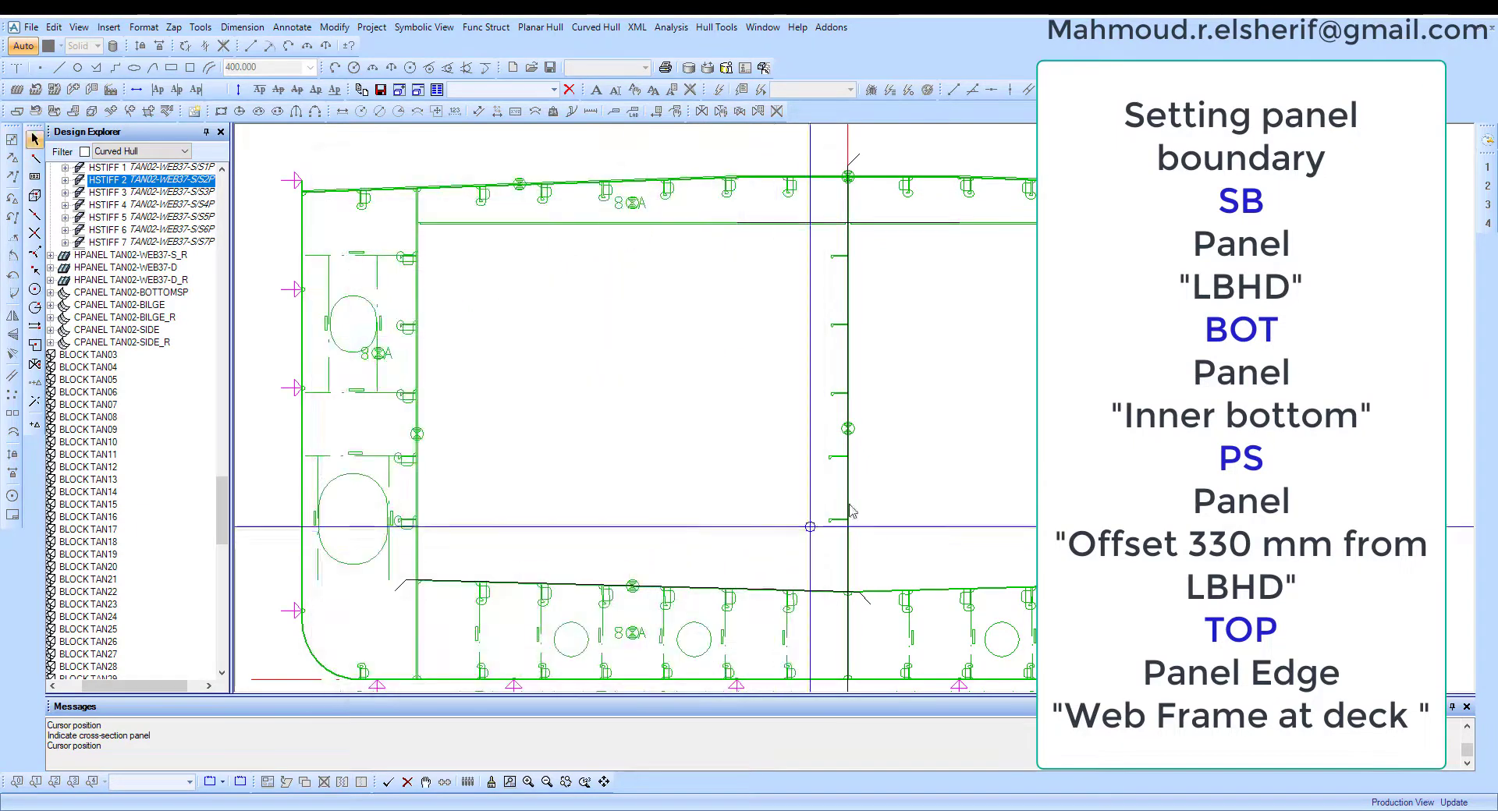
pyautogui.click(862, 474)
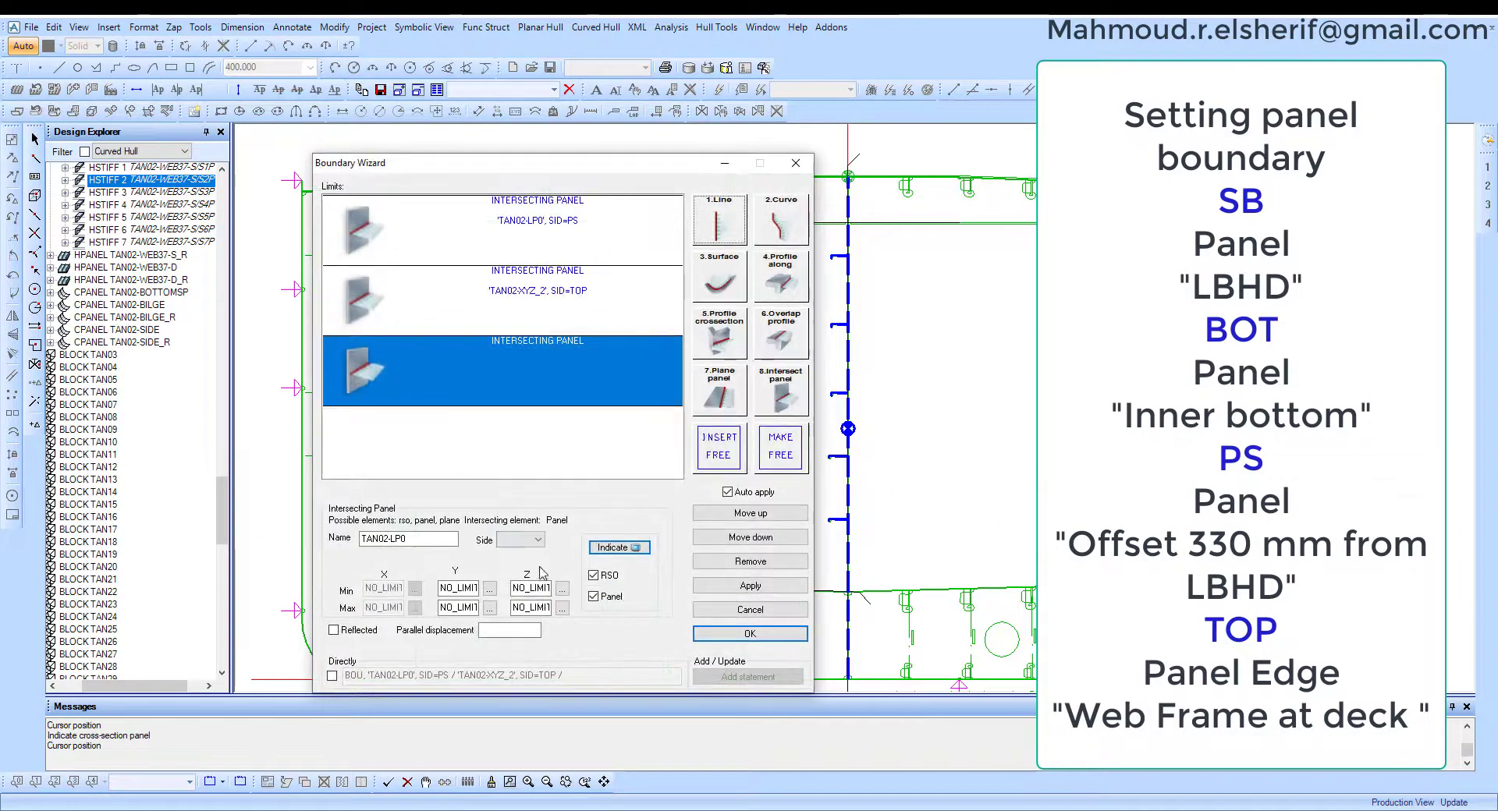
pyautogui.click(538, 539)
pyautogui.click(511, 595)
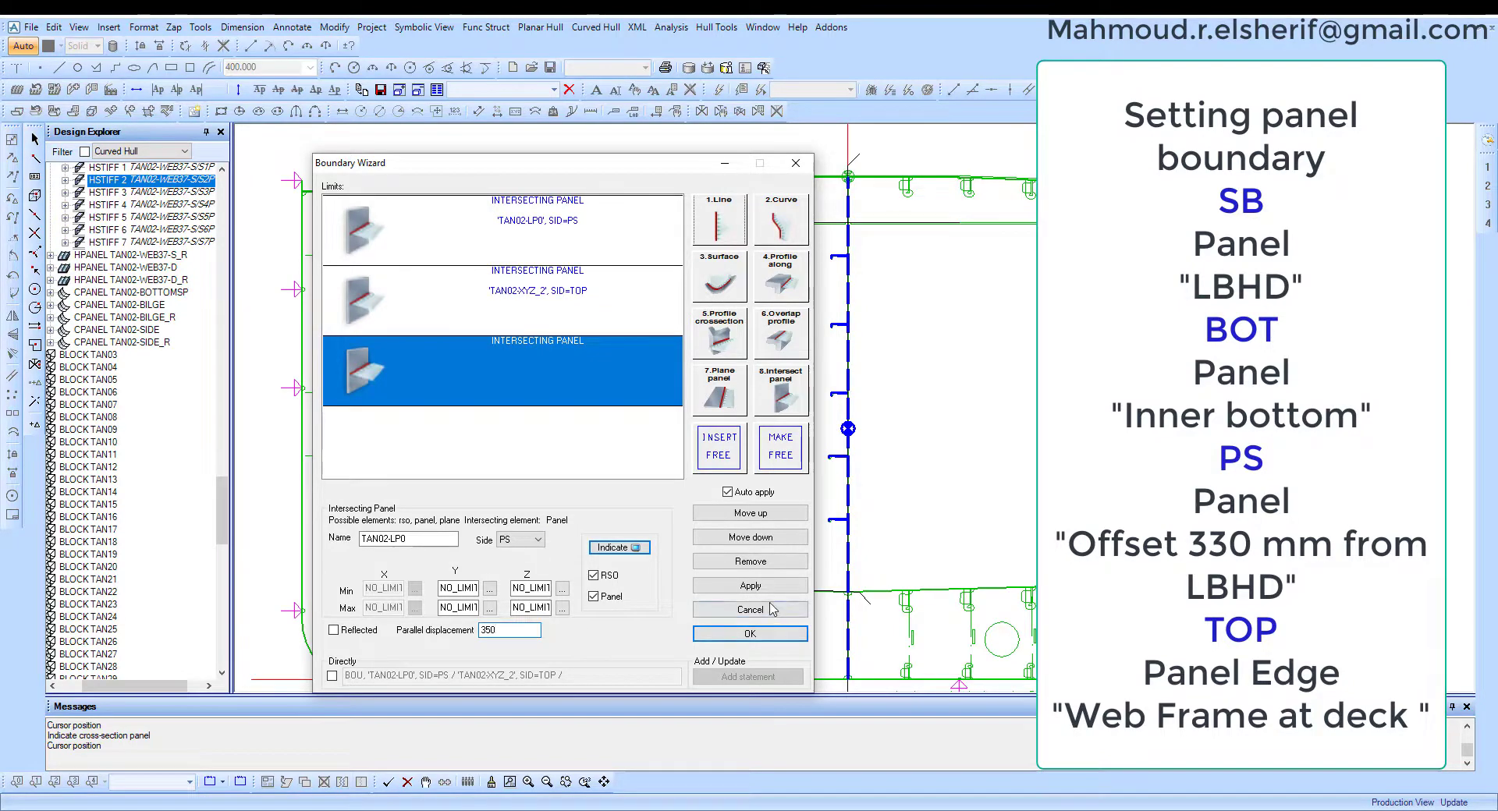
pyautogui.click(750, 585)
# Close the boundary with the flange of deck web TAN02-WEB37-D as plane-panel limit, and create the plate with material 8, side FOR.
pyautogui.moveTo(660, 169); pyautogui.dragTo(536, 168)
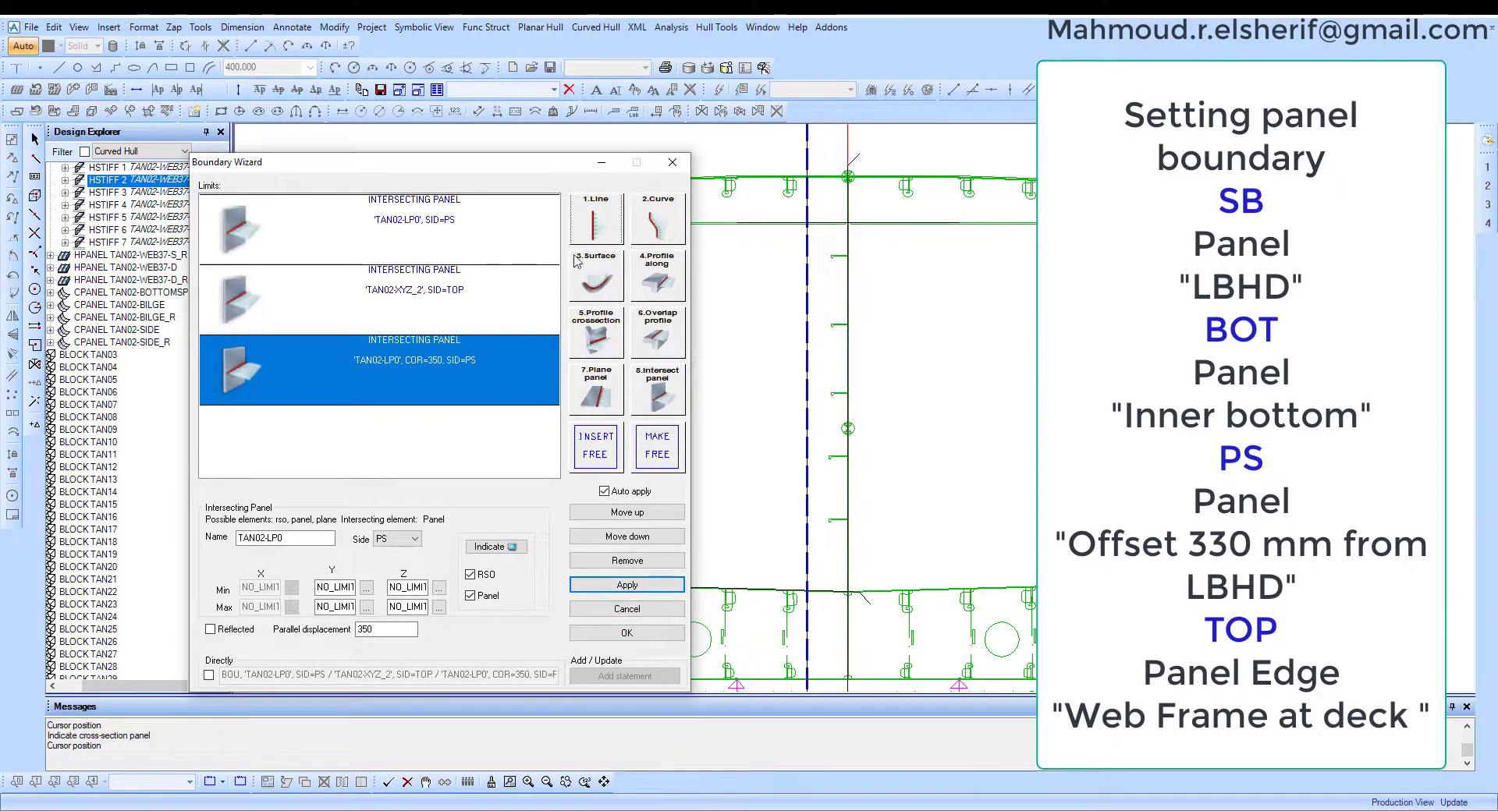
pyautogui.click(600, 396)
pyautogui.click(498, 547)
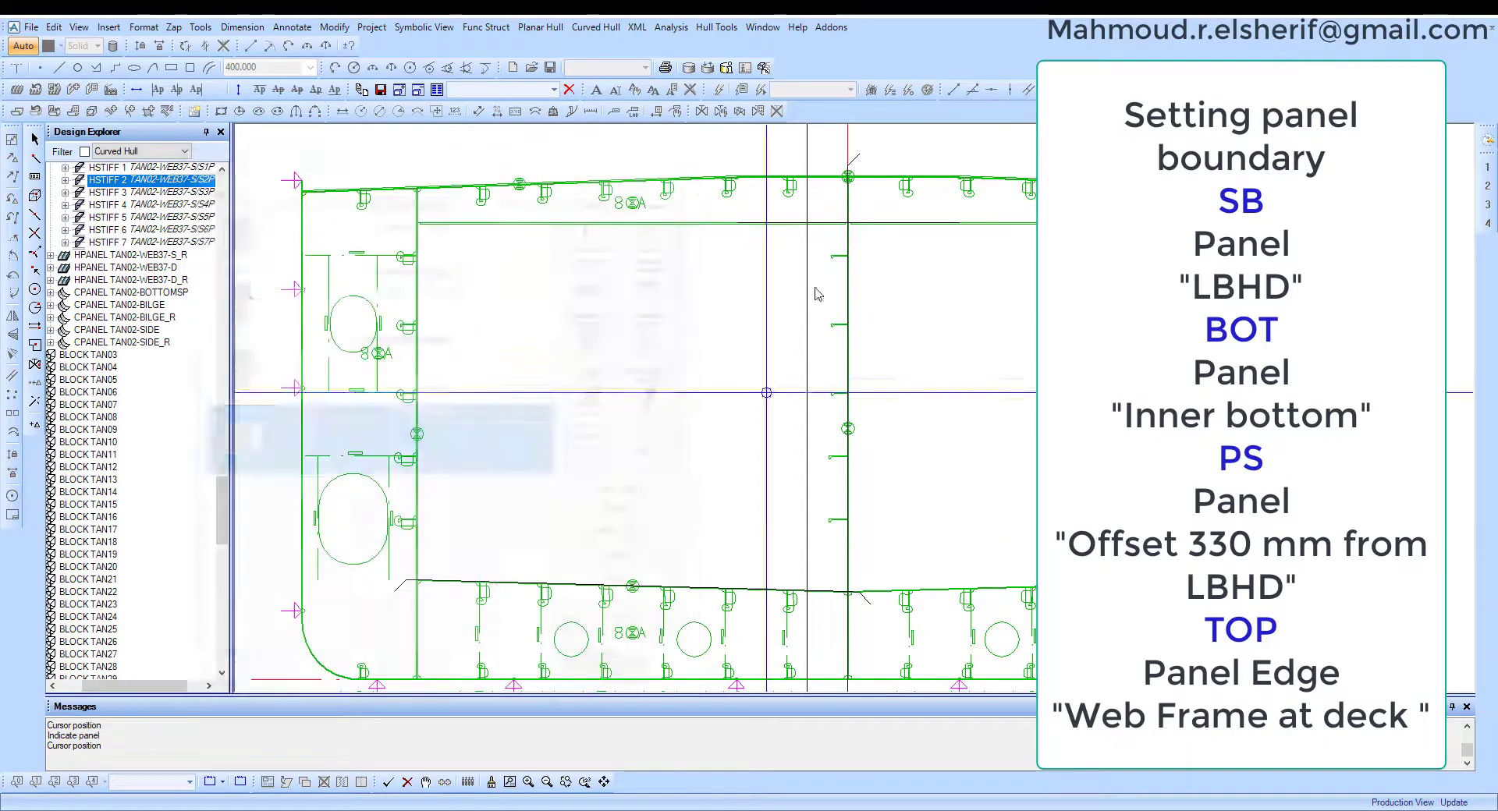
pyautogui.click(828, 227)
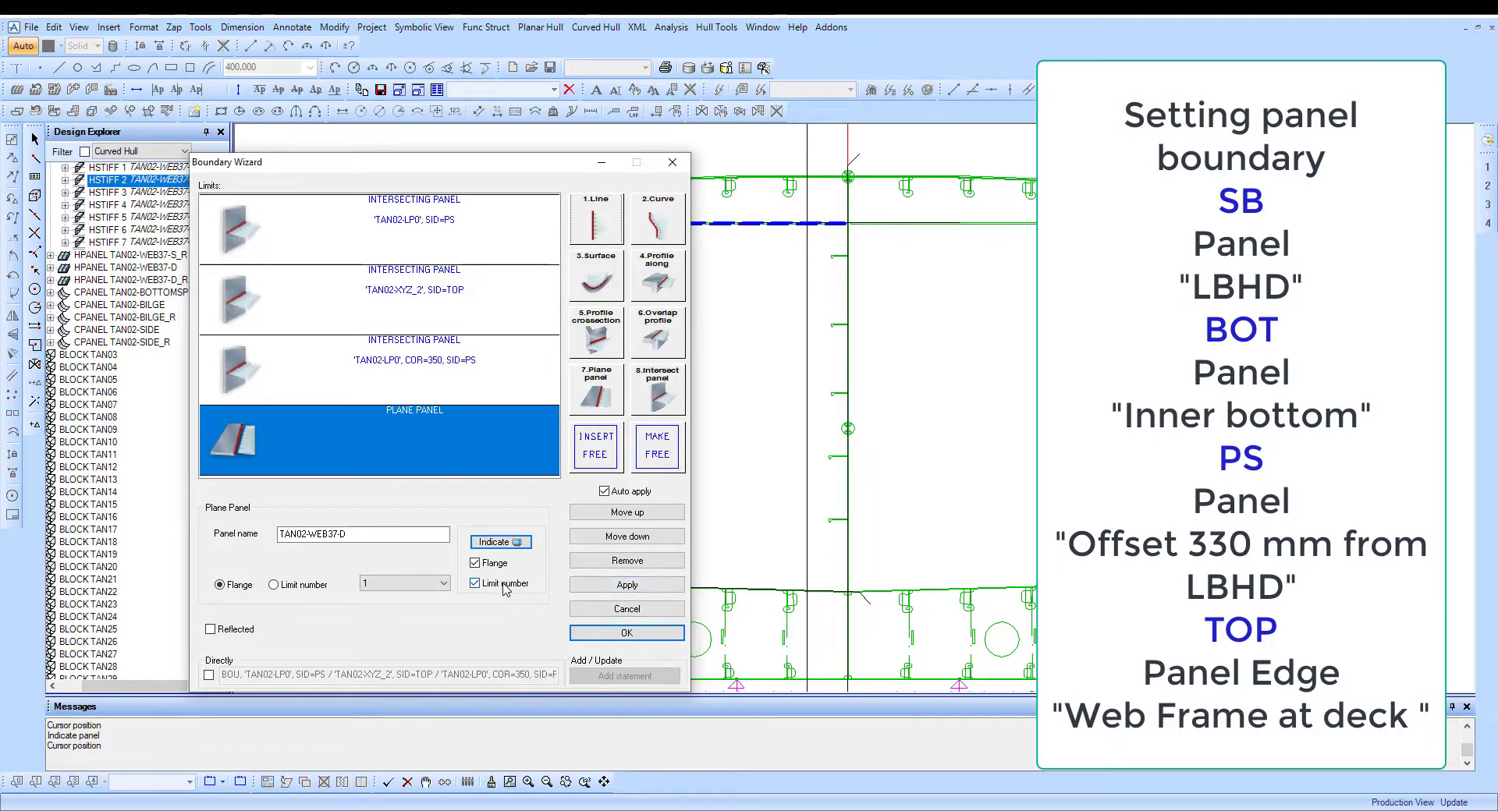
pyautogui.click(679, 590)
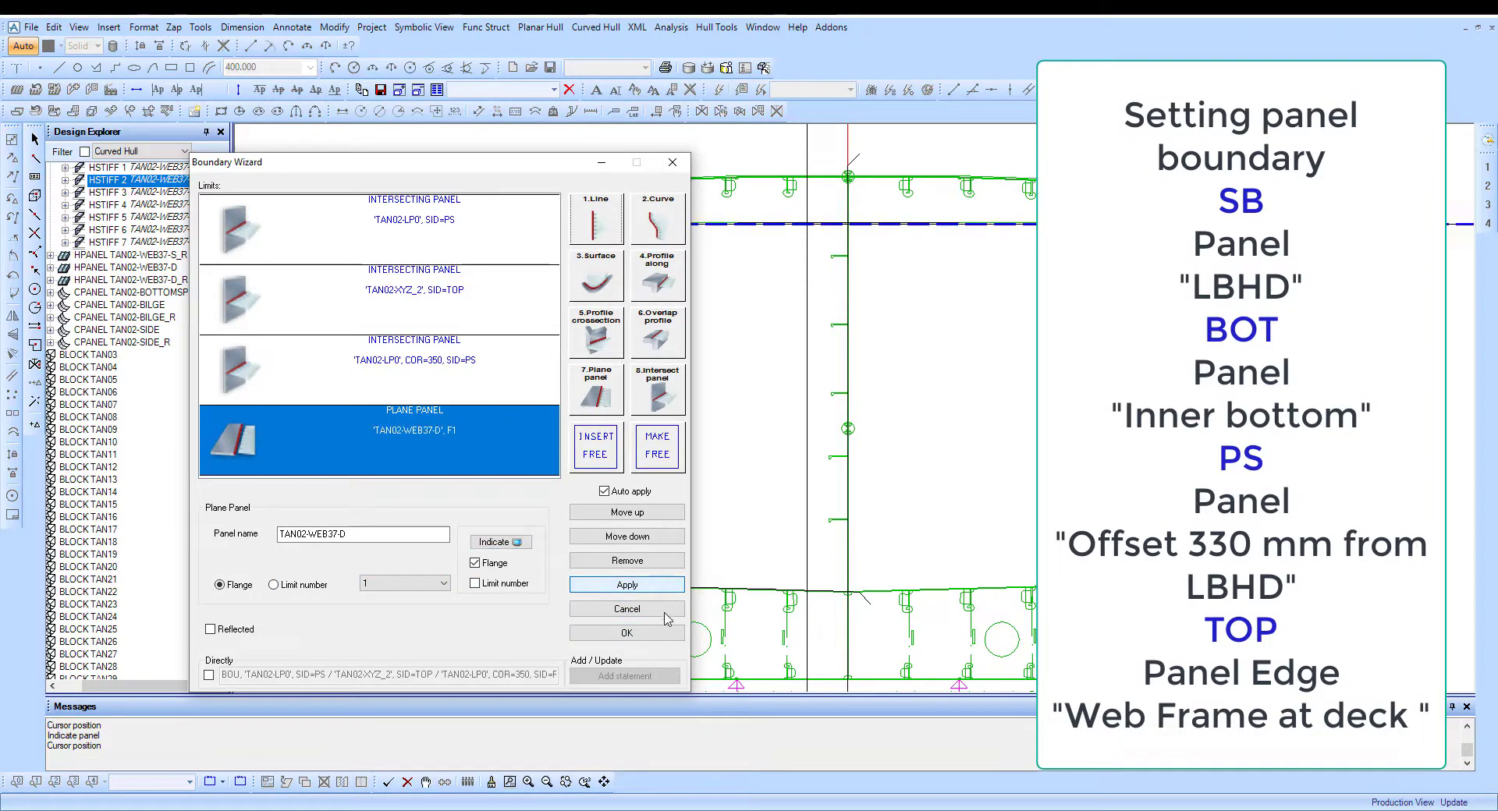
pyautogui.click(660, 635)
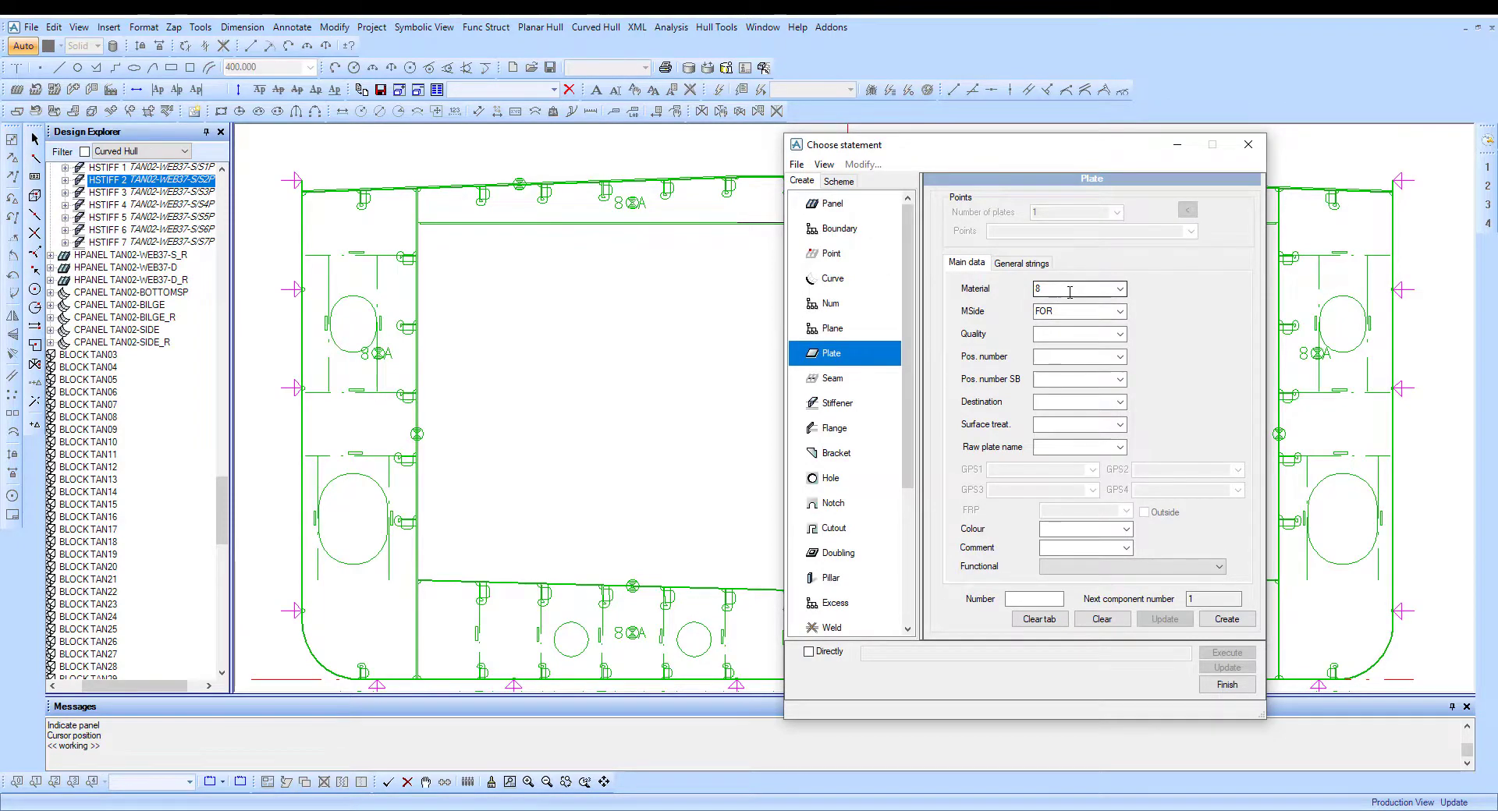
pyautogui.click(1226, 618)
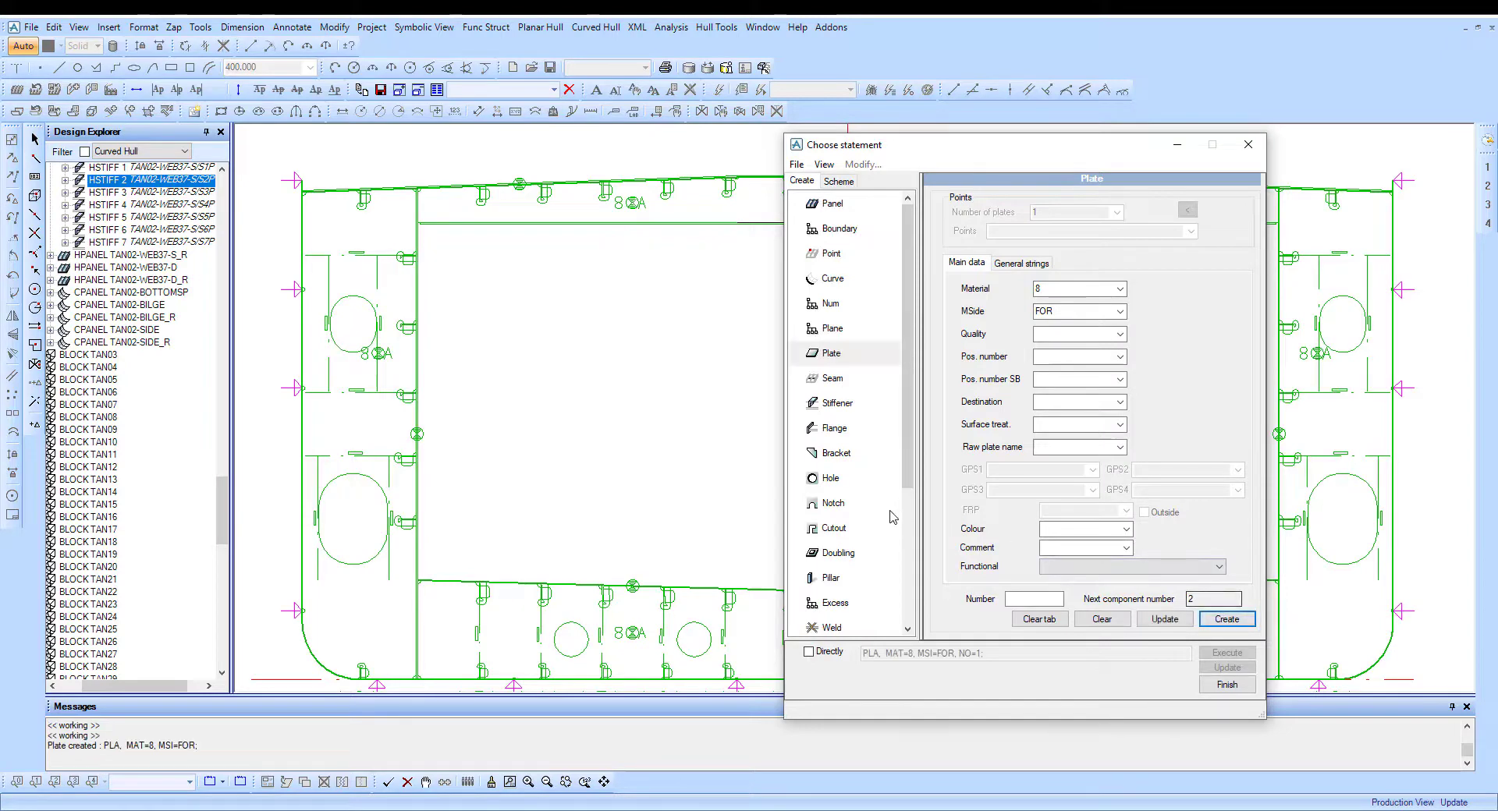
# Create a welded type 10 flange, 150,10, along limit 3 with connection 087 (Gap 20), cut 1401 and parameter 50 at both ends.
pyautogui.click(833, 428)
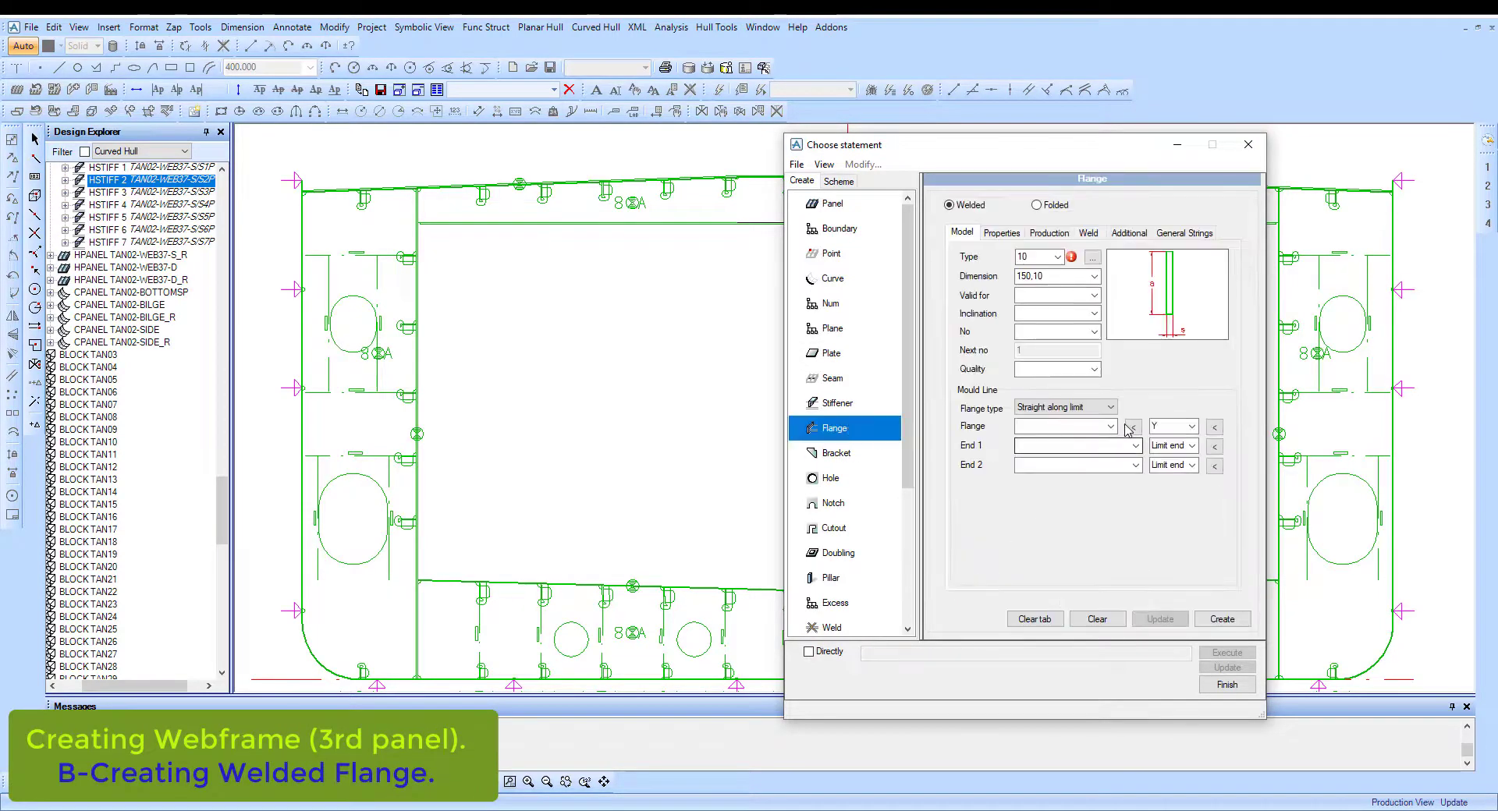
pyautogui.click(1129, 432)
pyautogui.click(804, 368)
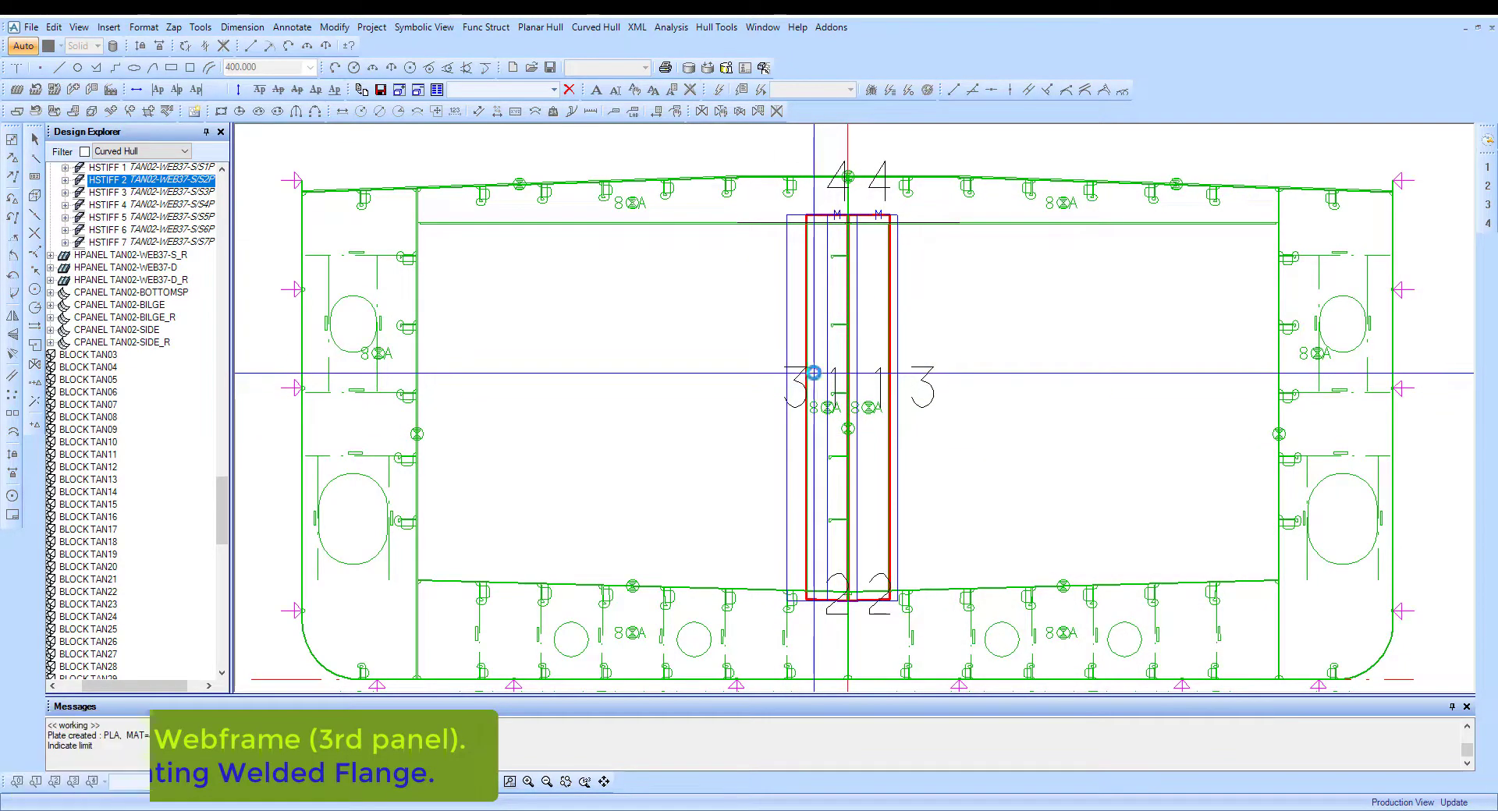
pyautogui.click(1001, 237)
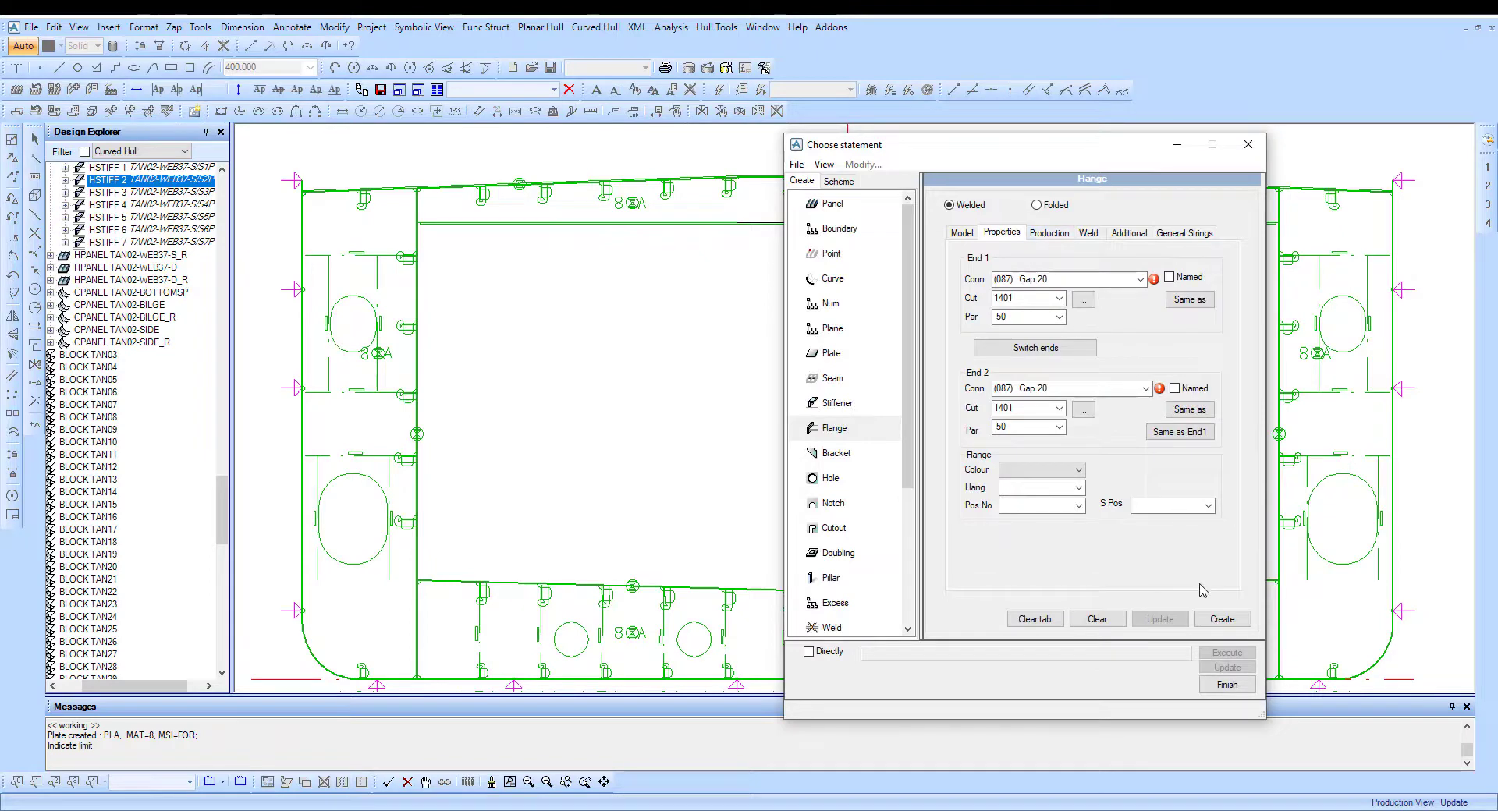
pyautogui.click(1222, 619)
# Change the validity of panel TAN02-WEB37-BHD to PS and update the panel.
pyautogui.moveTo(928, 156); pyautogui.dragTo(339, 156)
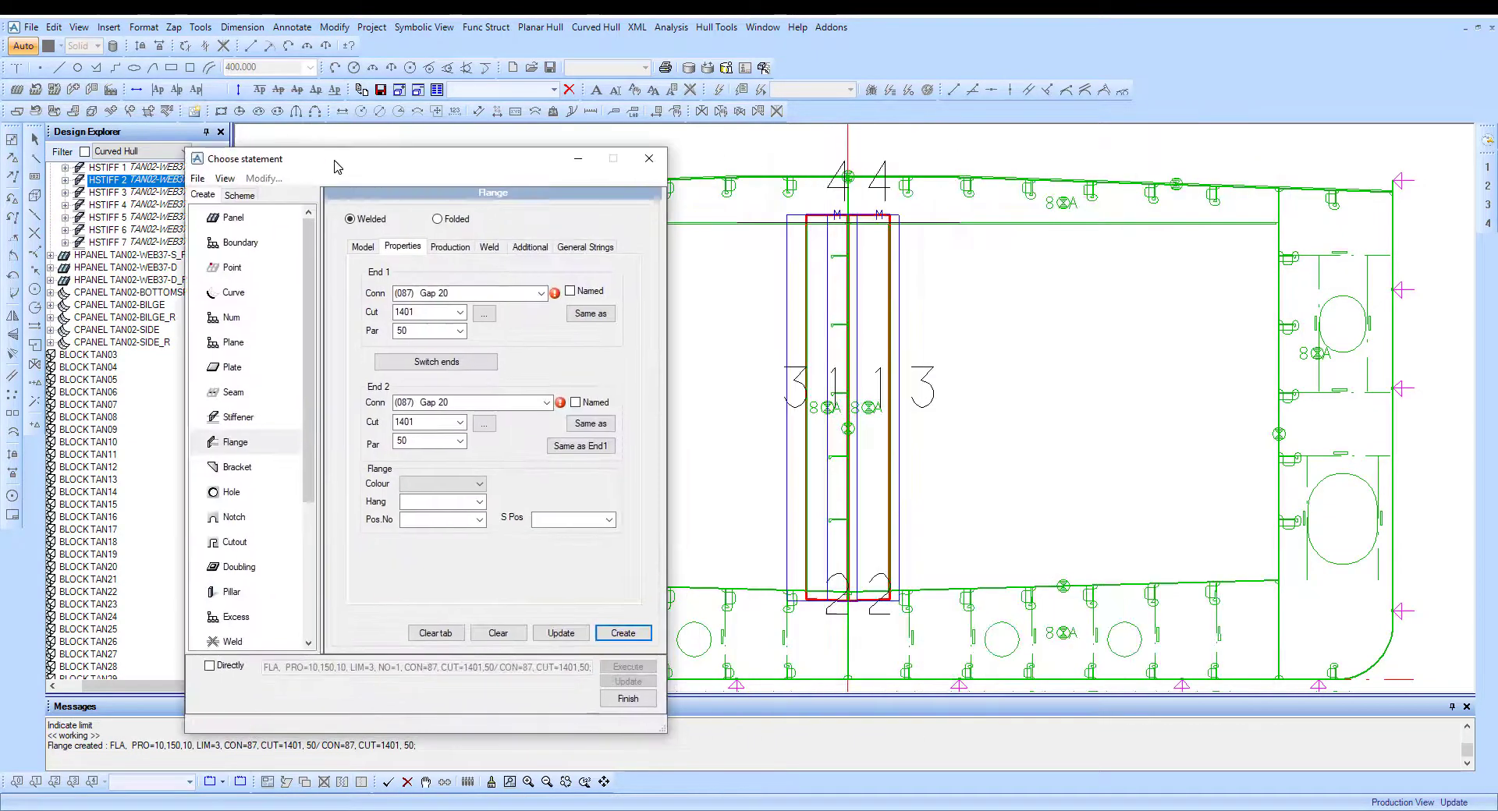
pyautogui.click(246, 203)
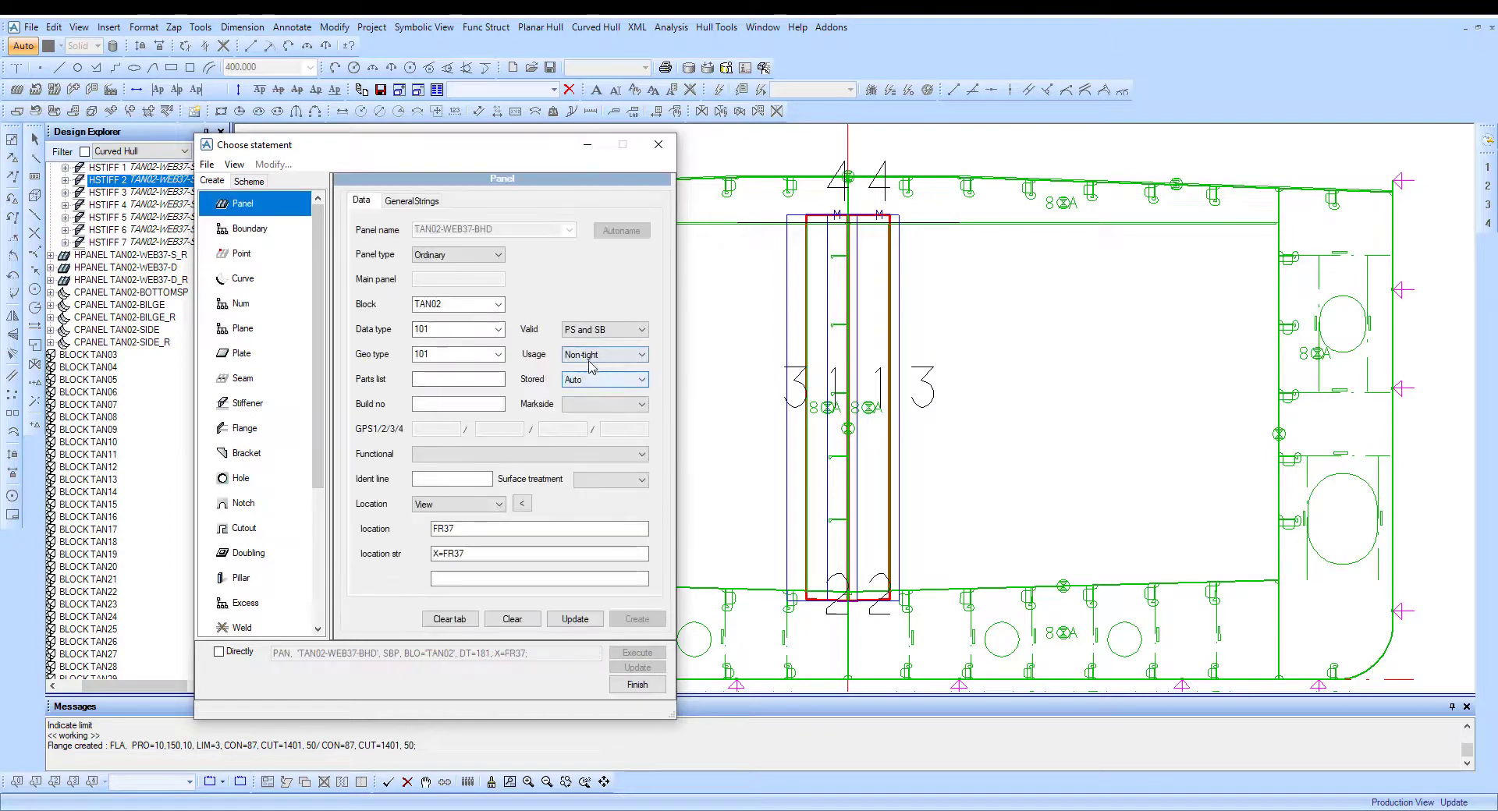
pyautogui.click(601, 329)
pyautogui.click(594, 353)
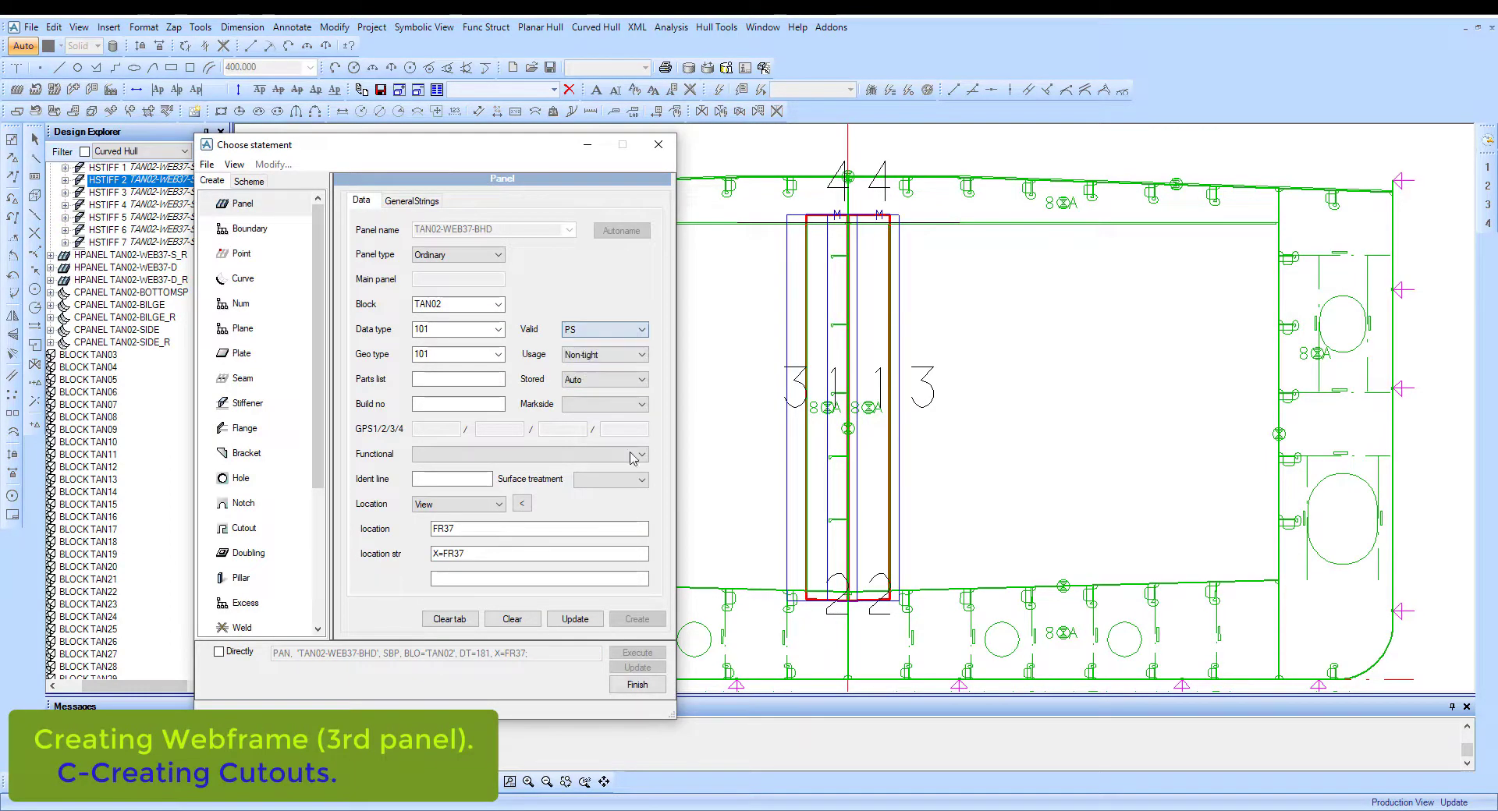
pyautogui.click(575, 619)
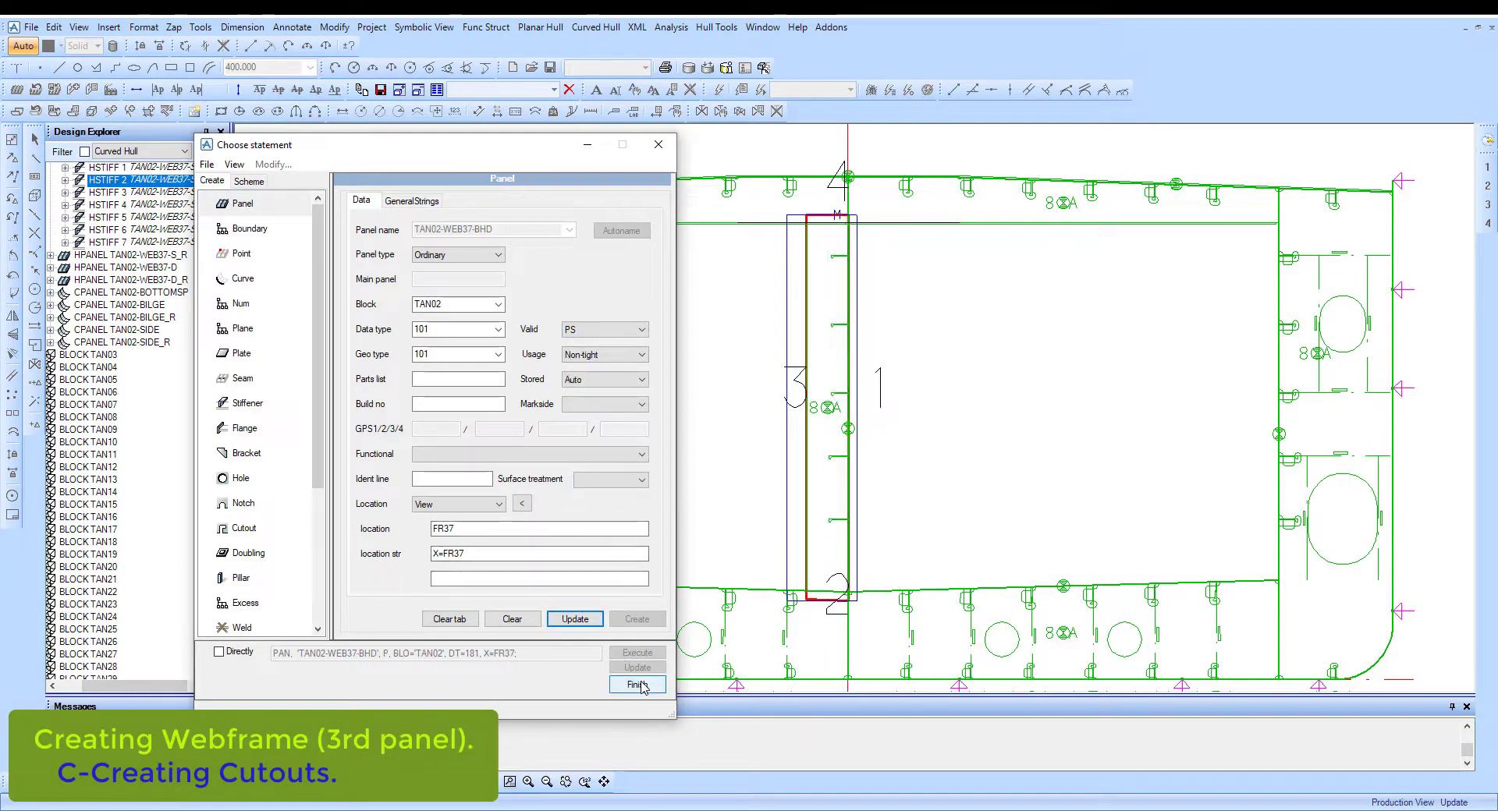
# Set the panel's data type and geo type to 888 and update the panel.
pyautogui.click(260, 531)
pyautogui.click(253, 205)
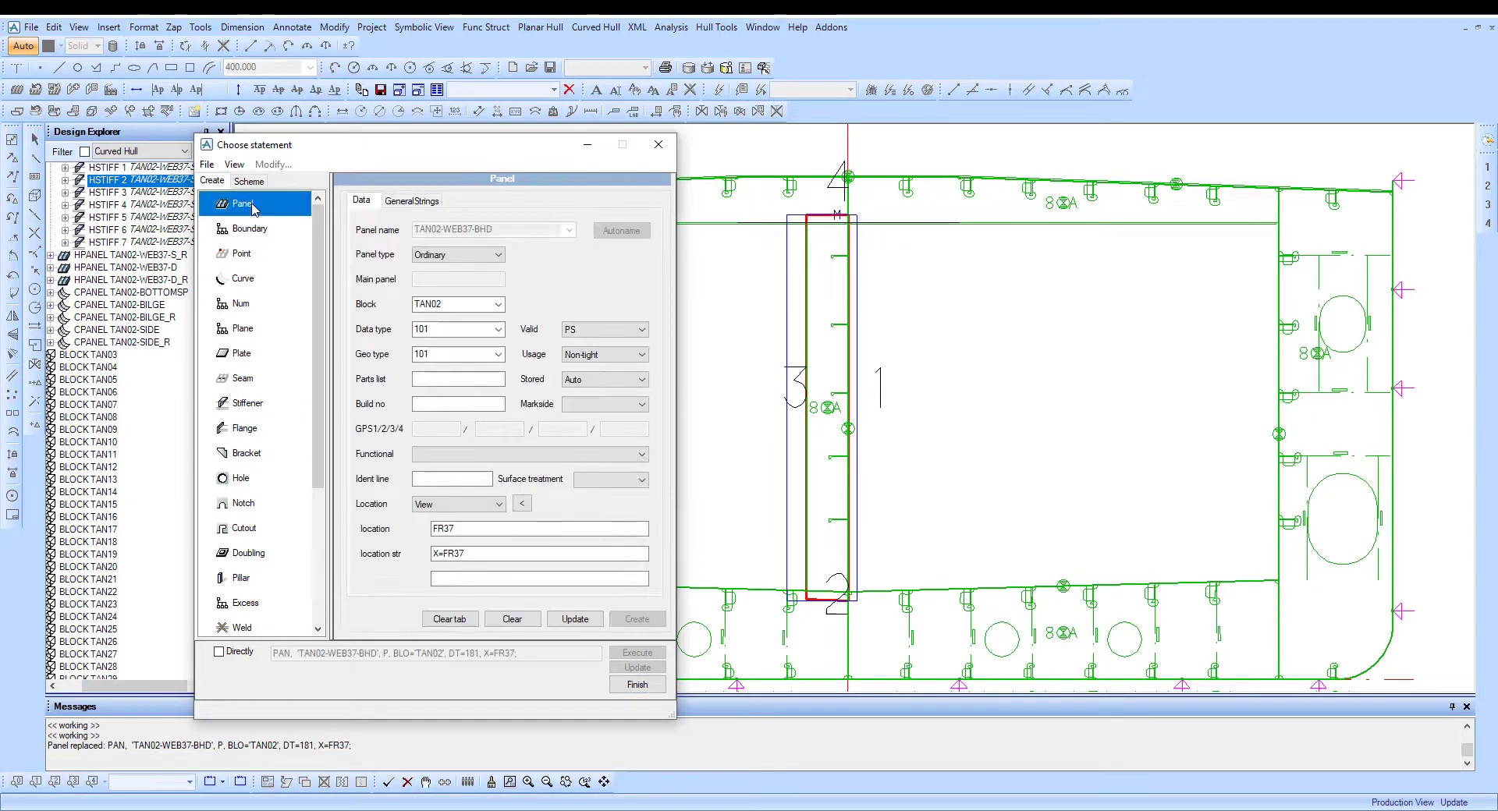
pyautogui.doubleClick(467, 328)
pyautogui.write('888888')
pyautogui.click(574, 618)
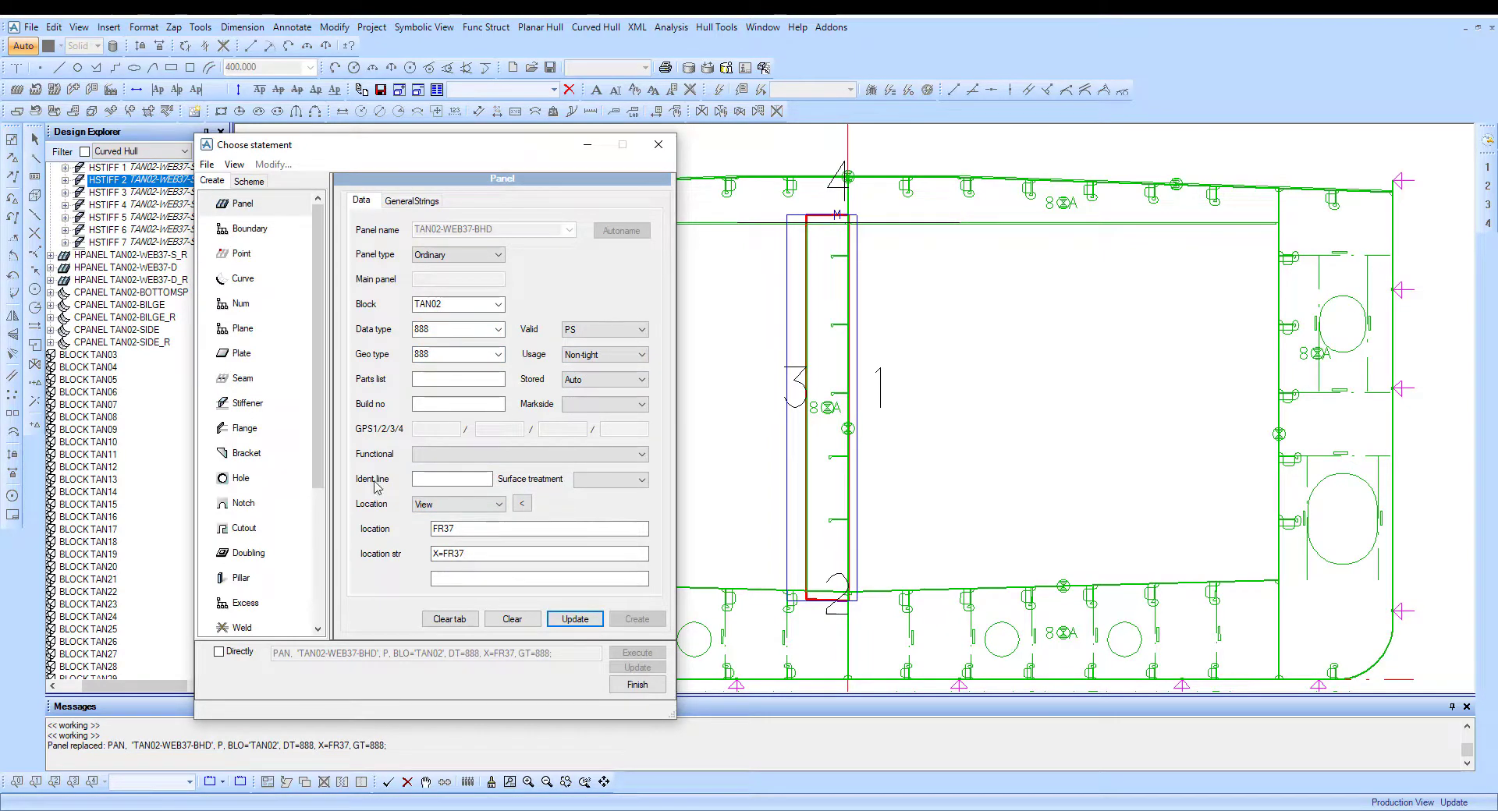
# Generate all stiffener cutouts in the bulkhead web panel automatically and finish the panel editing.
pyautogui.click(244, 528)
pyautogui.click(635, 206)
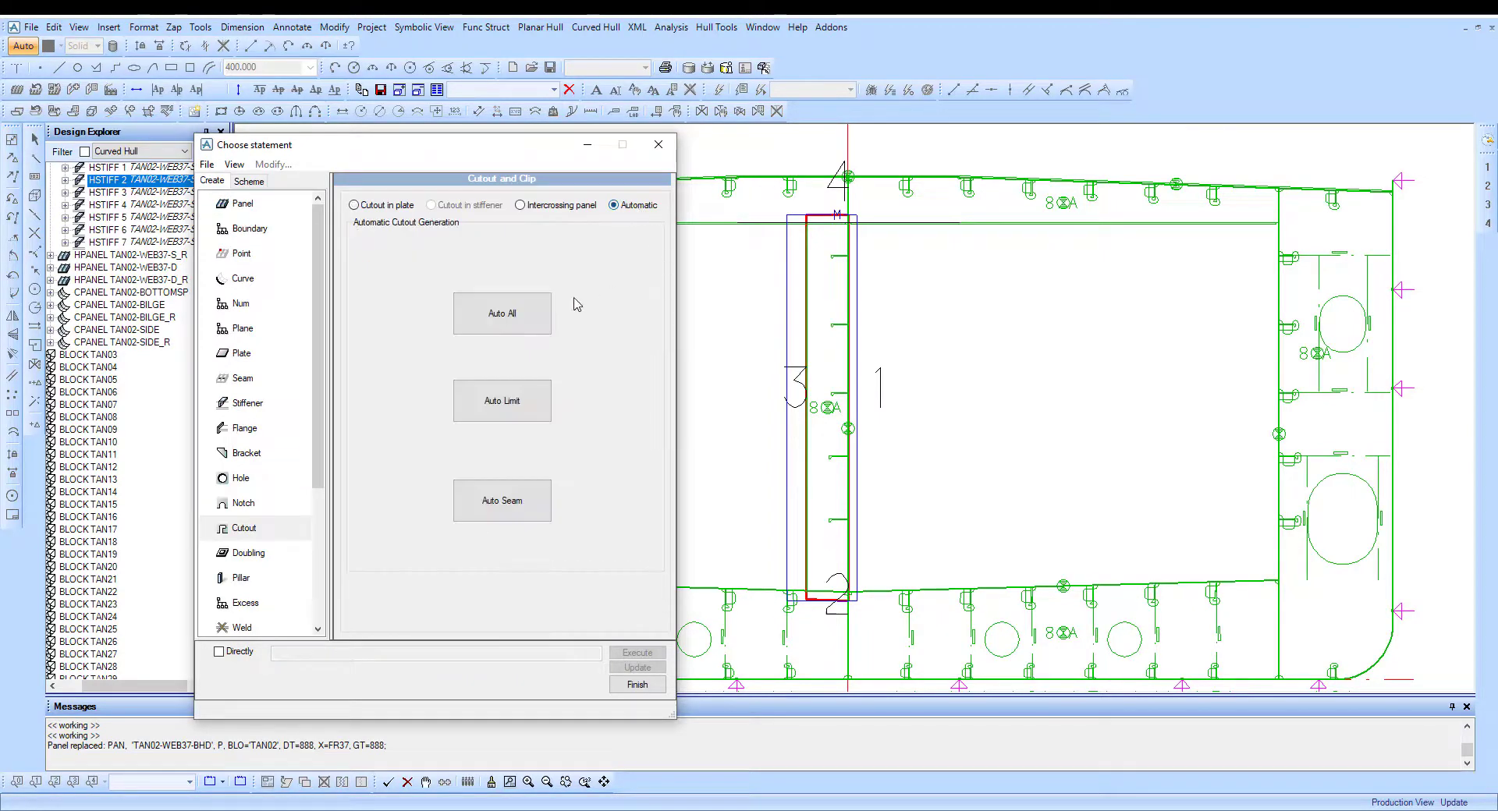
pyautogui.click(534, 318)
pyautogui.click(658, 684)
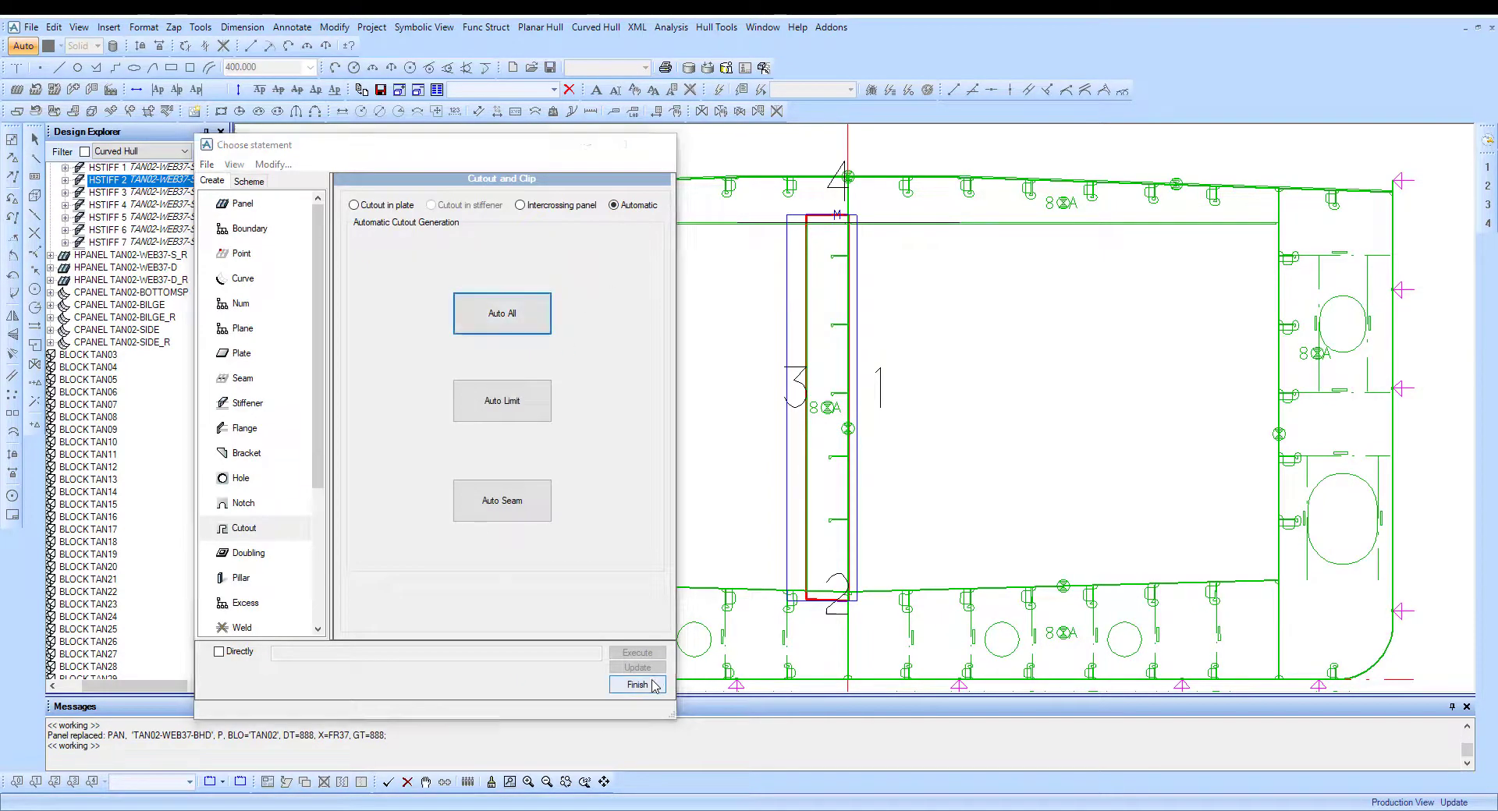
# Store panel TAN02-WEB37-BHD, then save and unclaim the work.
pyautogui.click(54, 89)
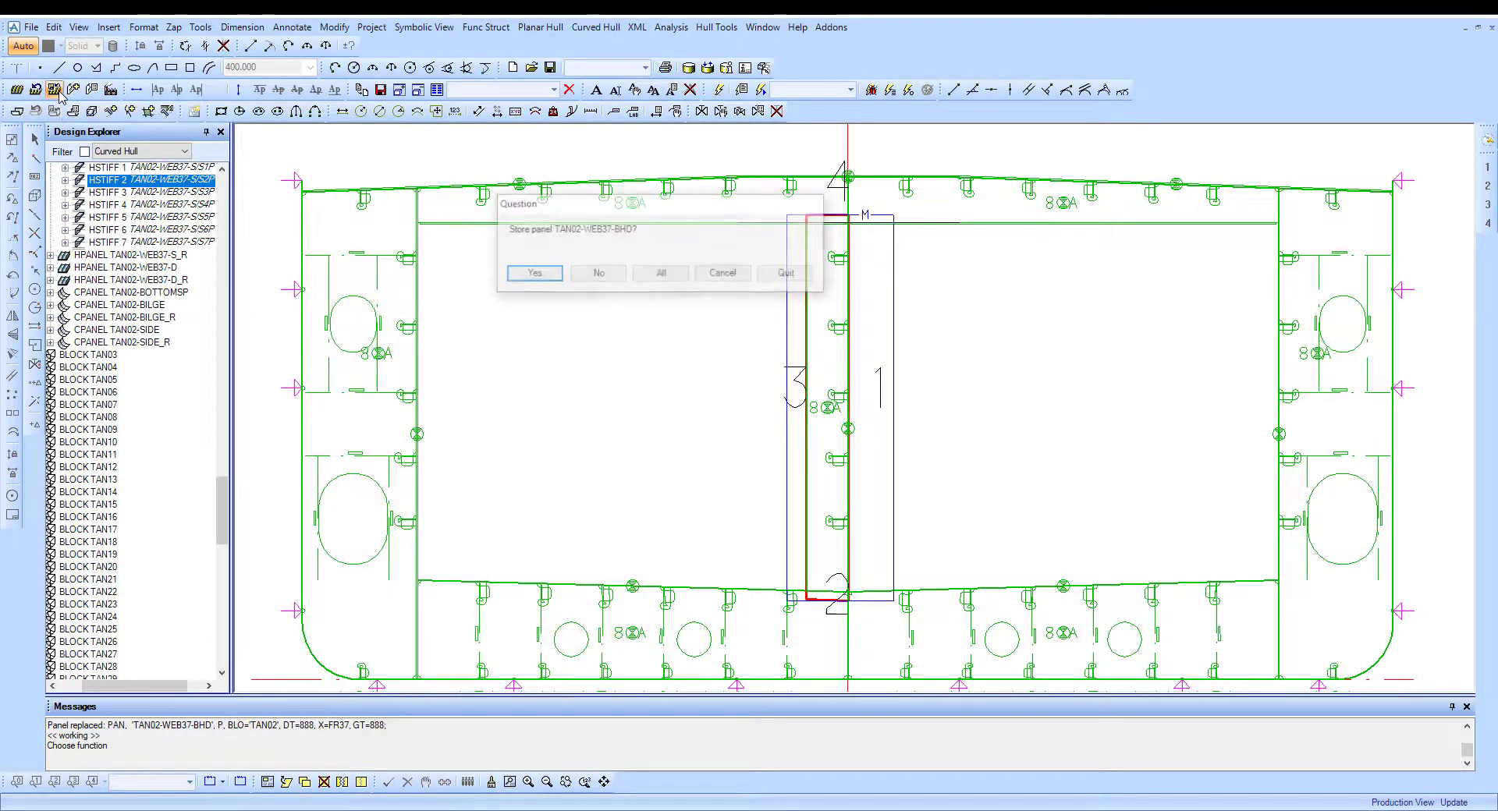
pyautogui.press('Return')
pyautogui.click(32, 28)
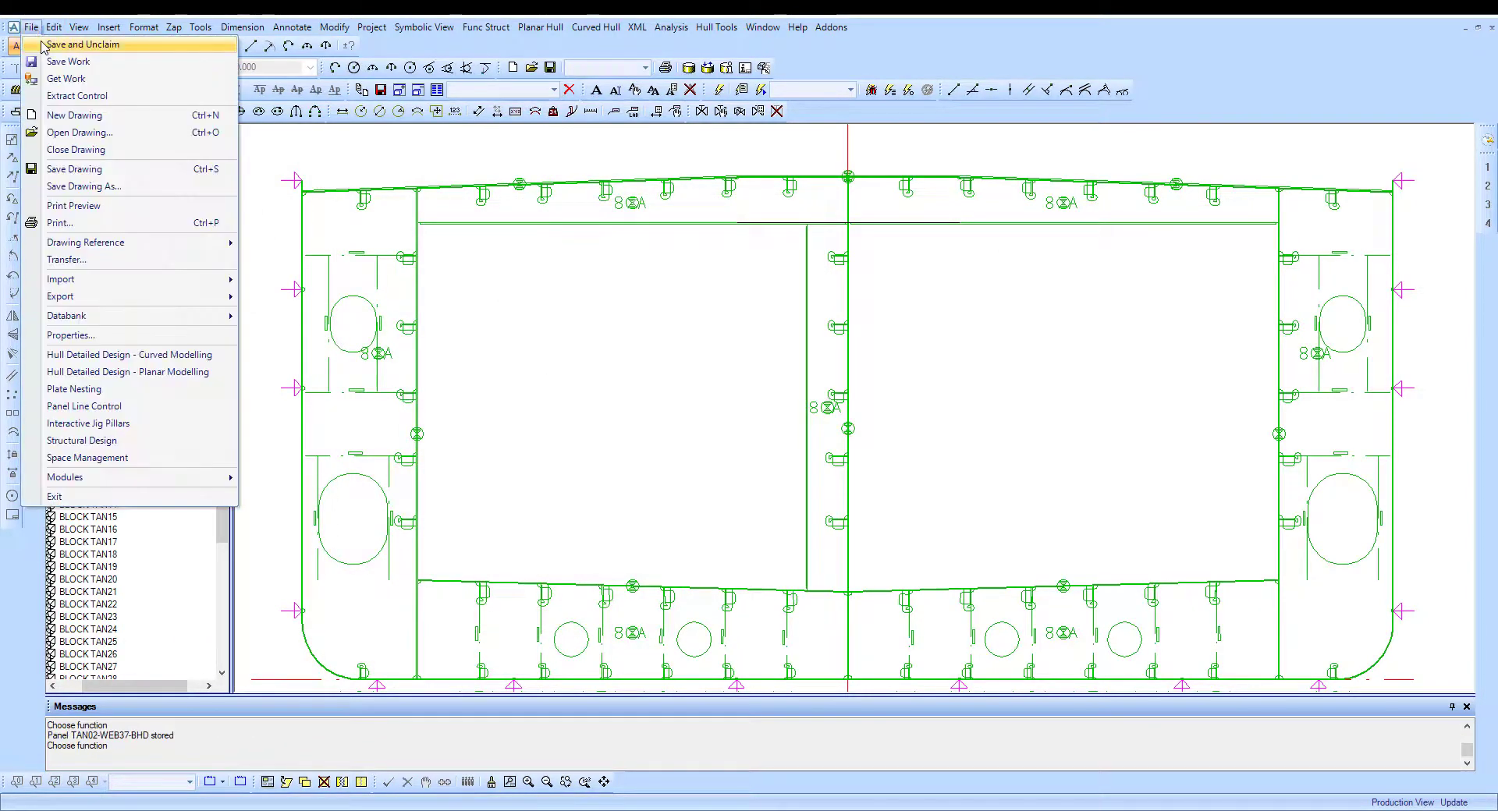
pyautogui.click(47, 44)
pyautogui.press('Return')
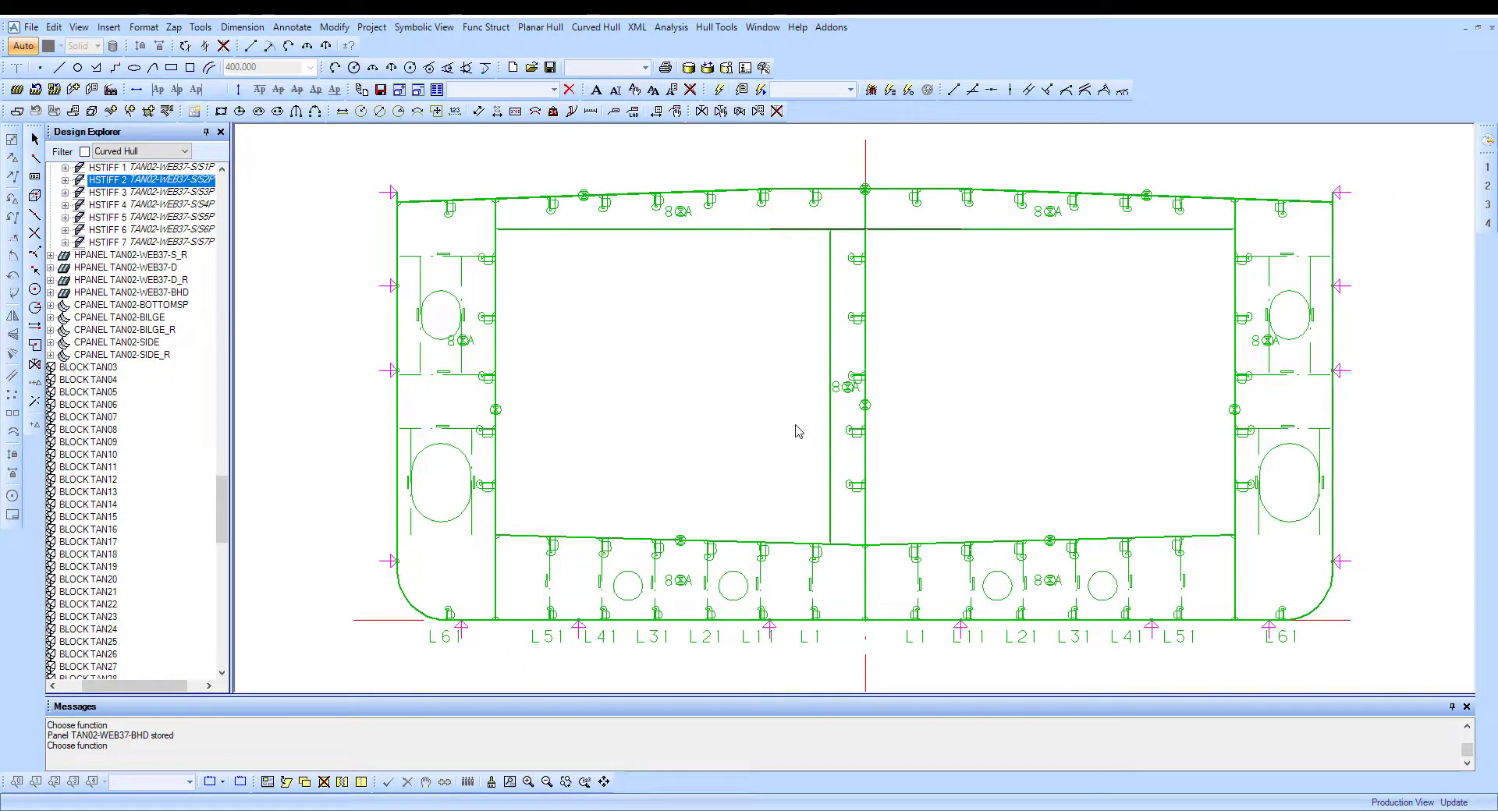
pyautogui.moveTo(799, 431); pyautogui.dragTo(780, 440, button='middle')
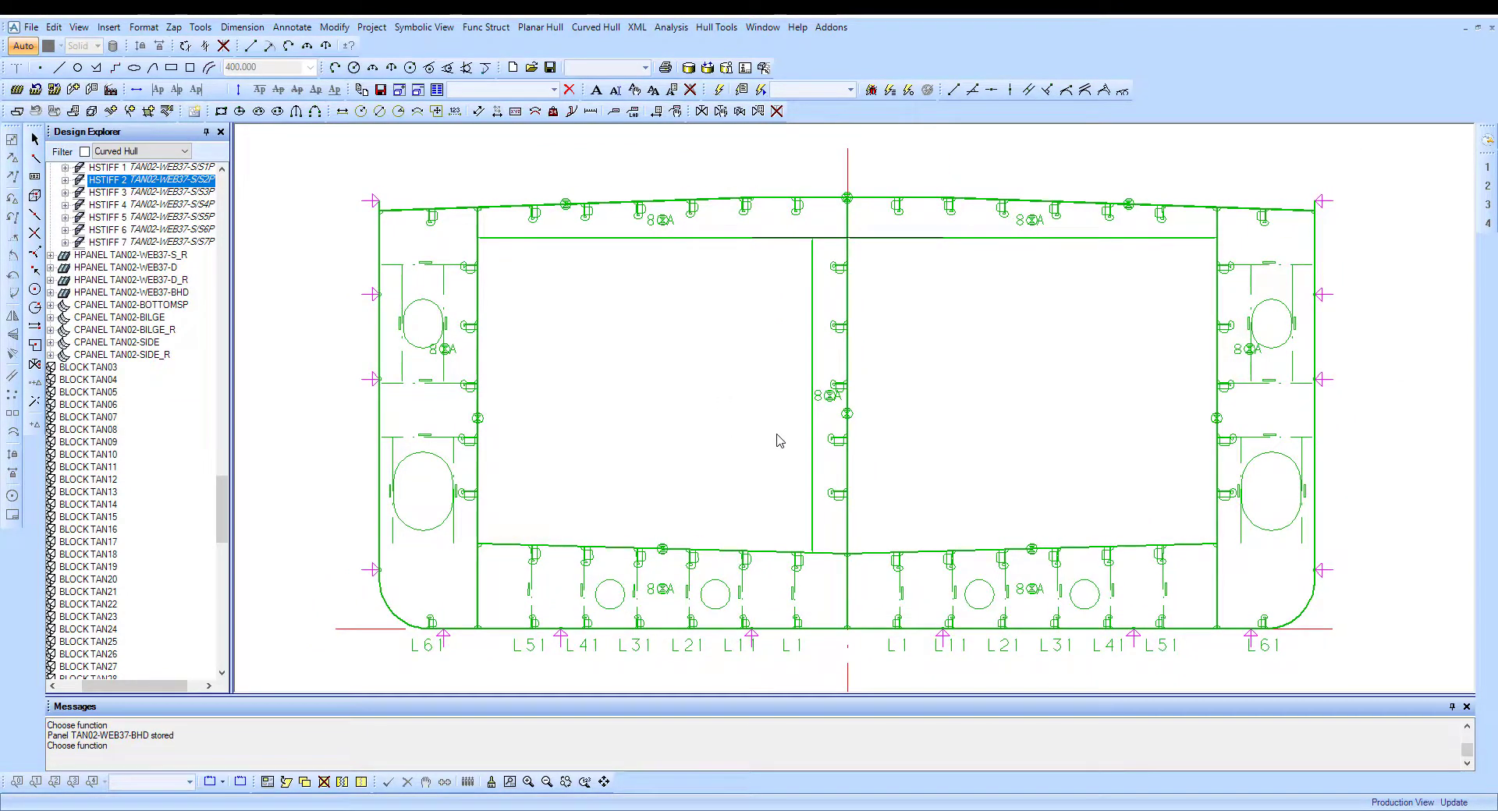
pyautogui.scroll(3, 843, 437)
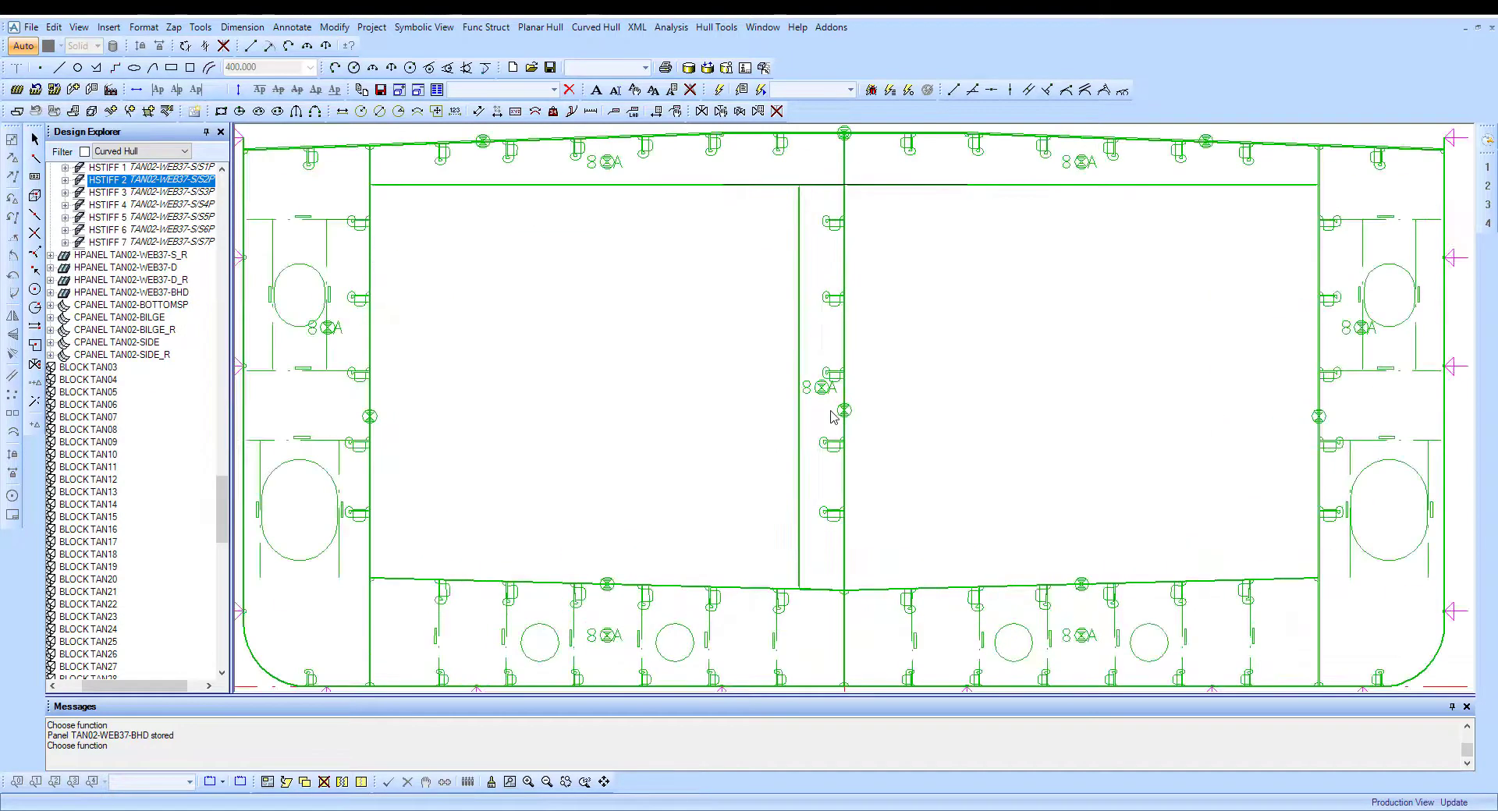
pyautogui.rightClick(825, 389)
pyautogui.click(866, 558)
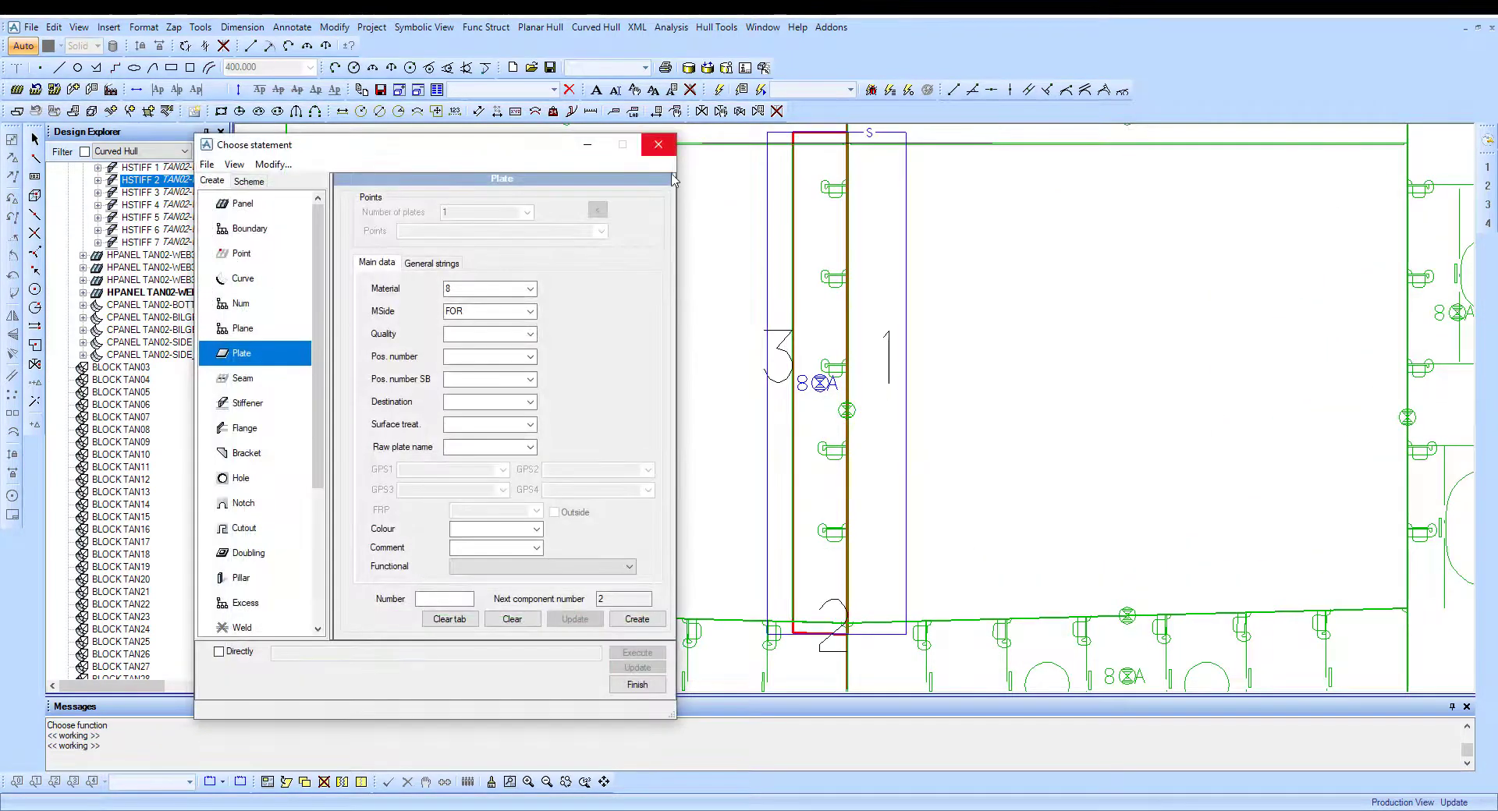
pyautogui.click(658, 146)
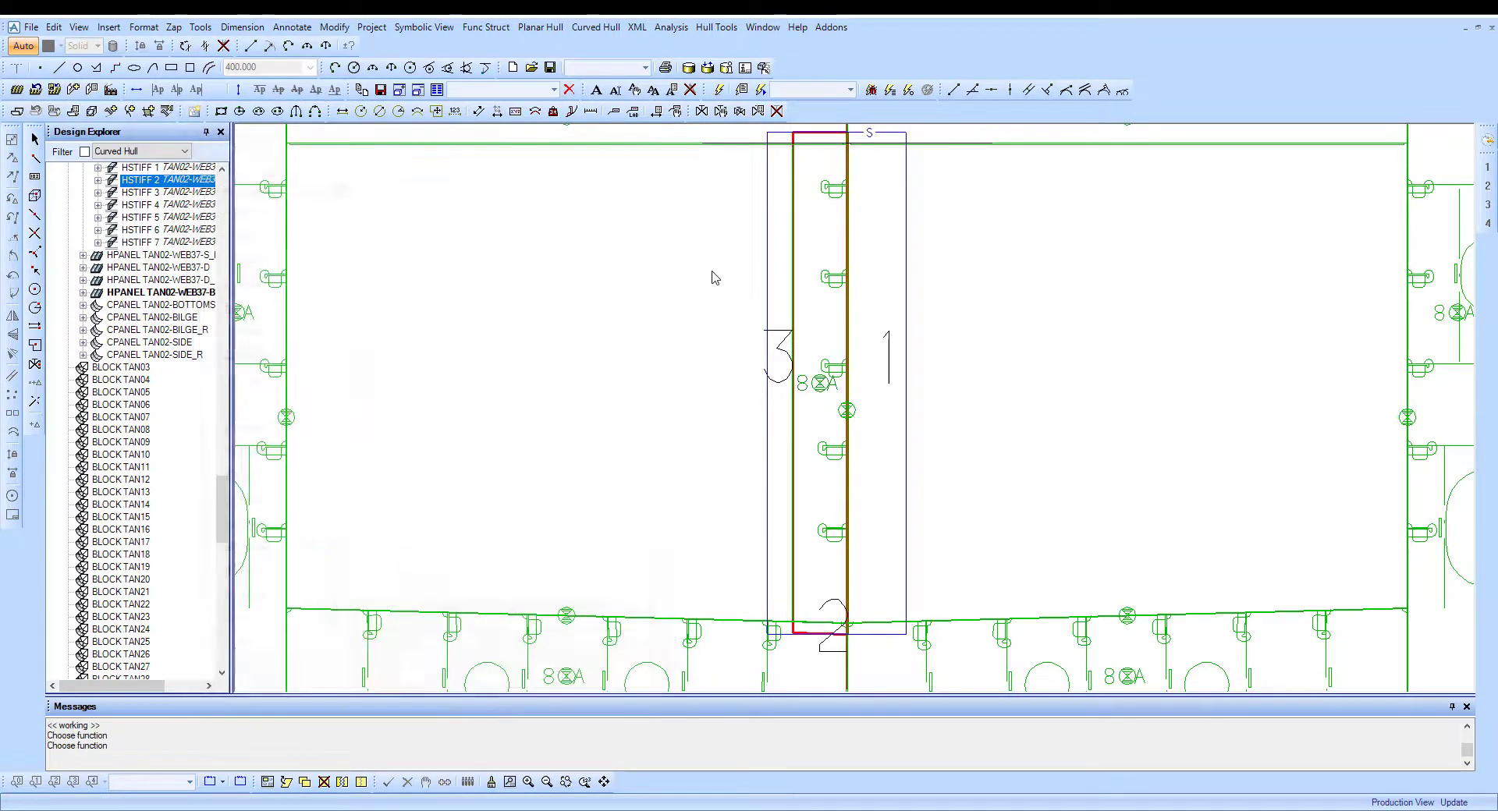
pyautogui.click(39, 91)
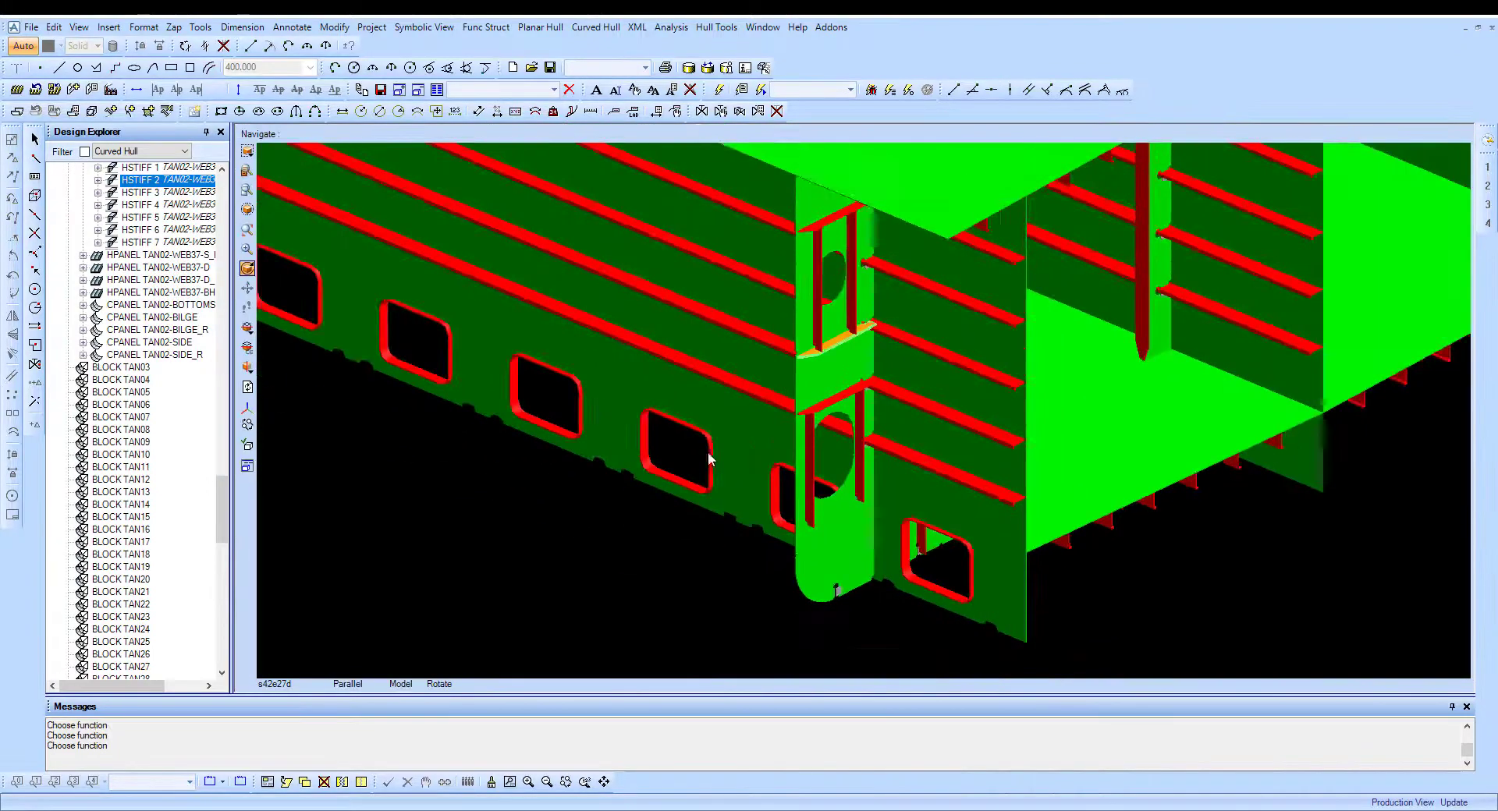
# Examine the FR37 web frame and its bulkhead web in the shaded 3D view from several angles and close the view.
pyautogui.moveTo(702, 457)
pyautogui.mouseDown()
pyautogui.moveTo(909, 408)
pyautogui.moveTo(916, 330)
pyautogui.moveTo(948, 330)
pyautogui.moveTo(826, 339)
pyautogui.moveTo(927, 342)
pyautogui.moveTo(928, 302)
pyautogui.mouseUp()
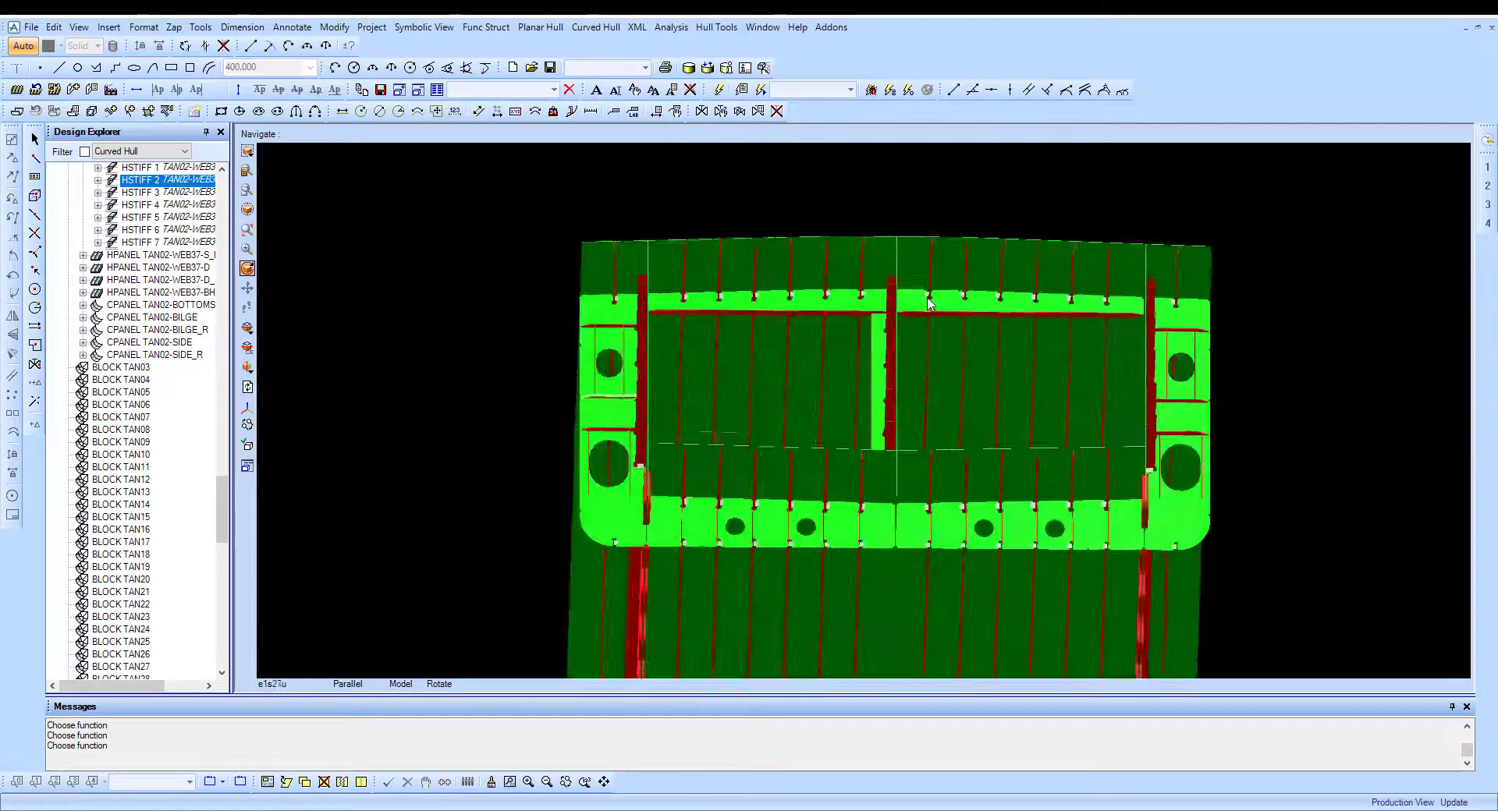
pyautogui.moveTo(882, 362); pyautogui.dragTo(848, 403)
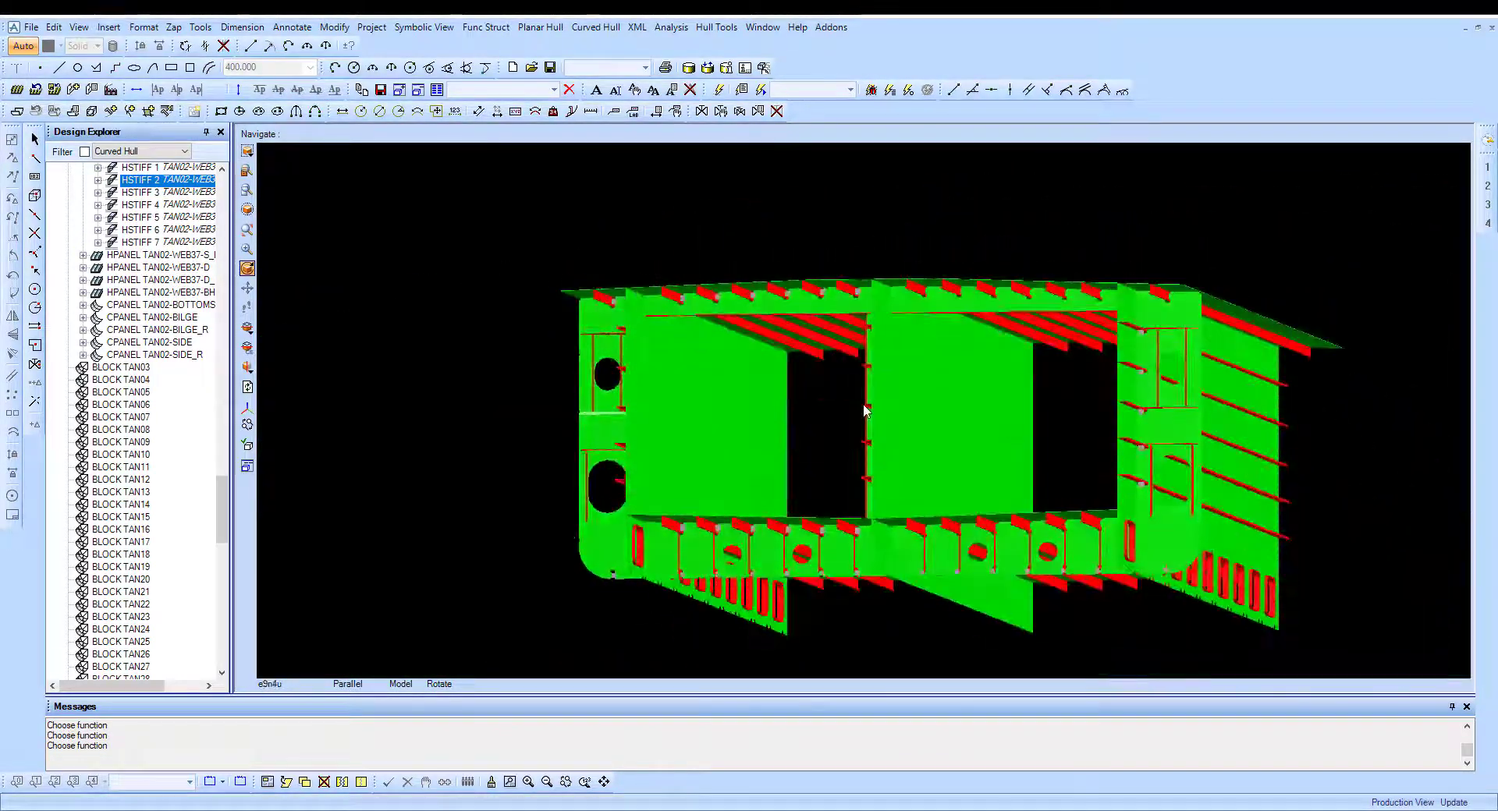
pyautogui.press('Escape')
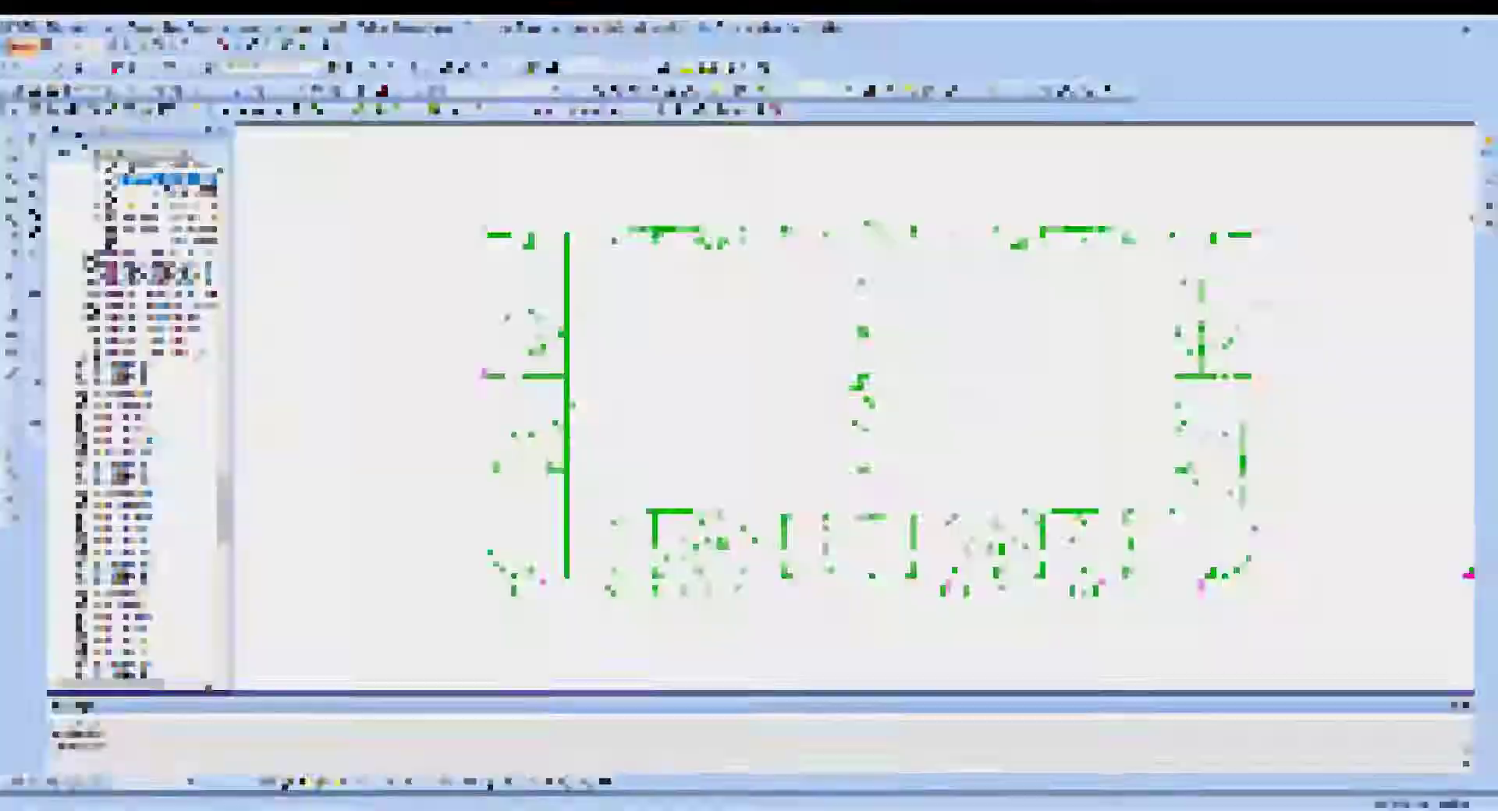